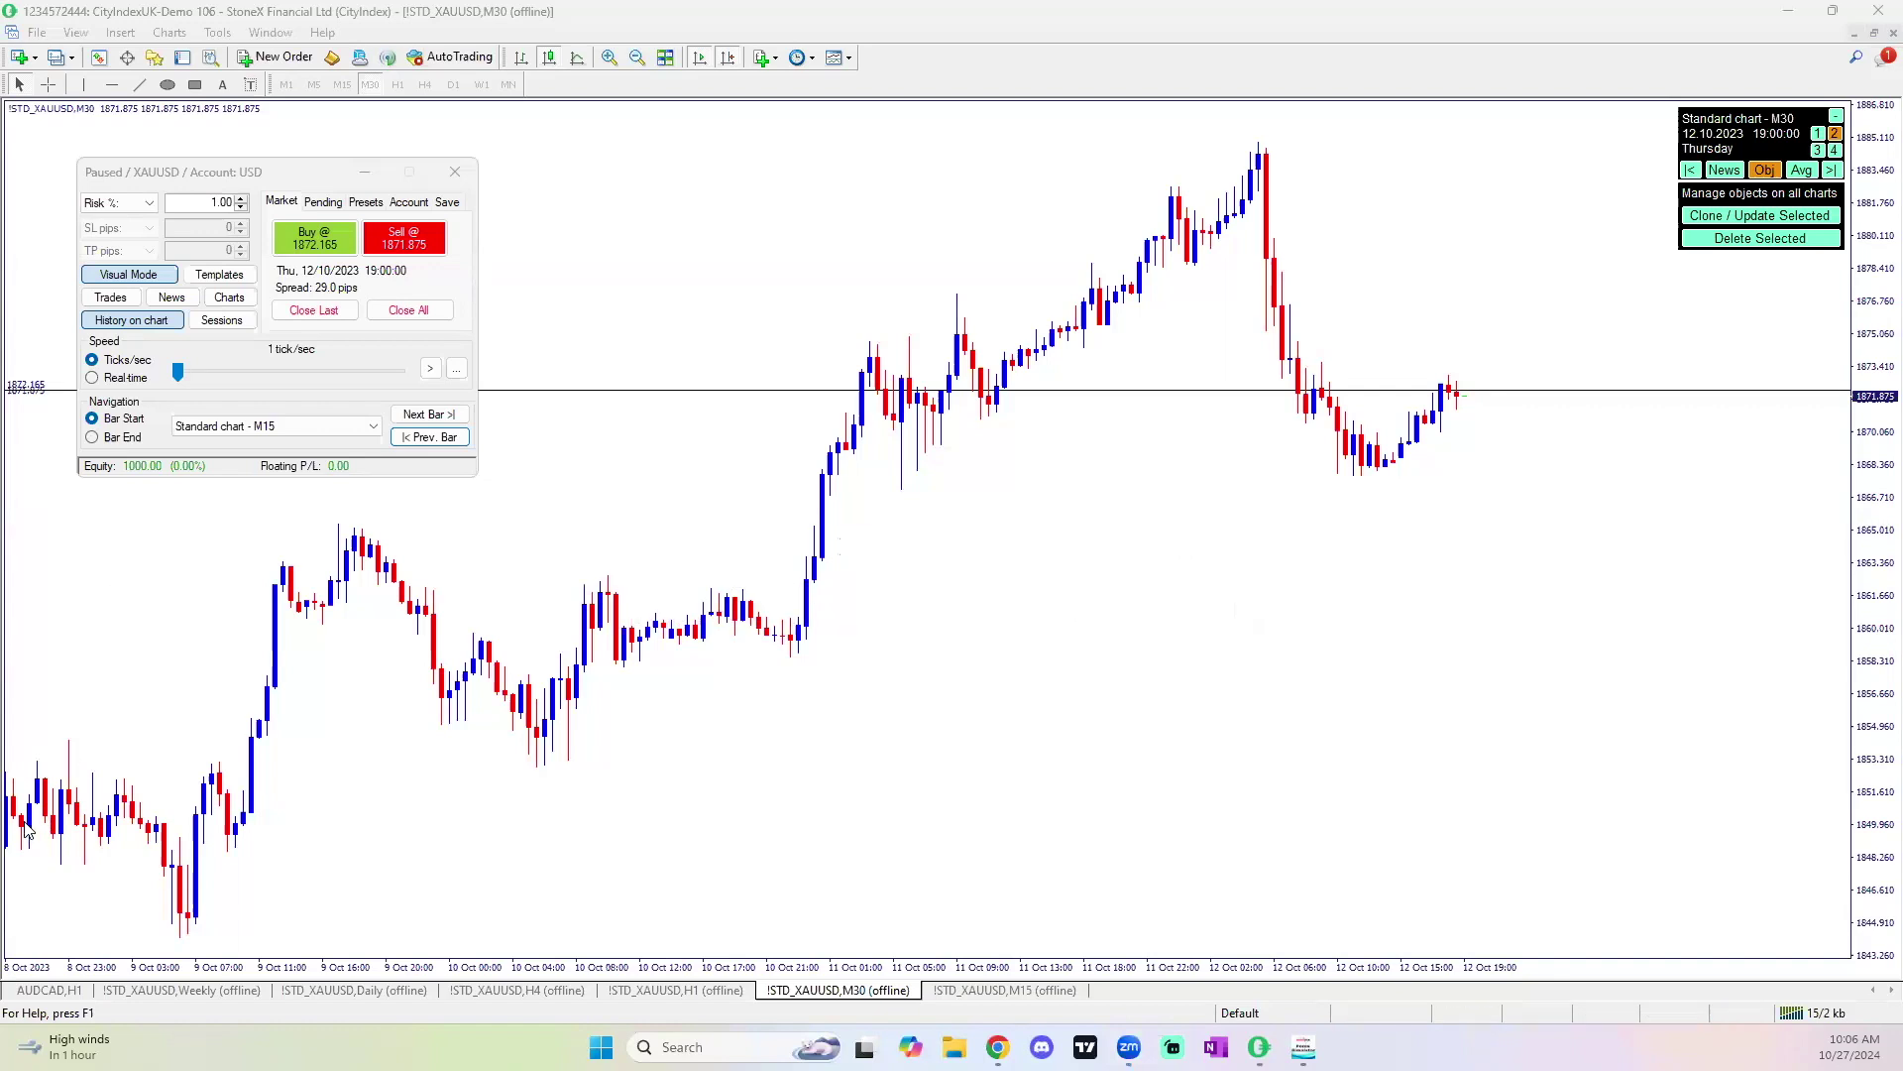
Open the weekly XAUUSD chart and review its color properties.
{"action": "left_click", "coordinate": [156, 994]}
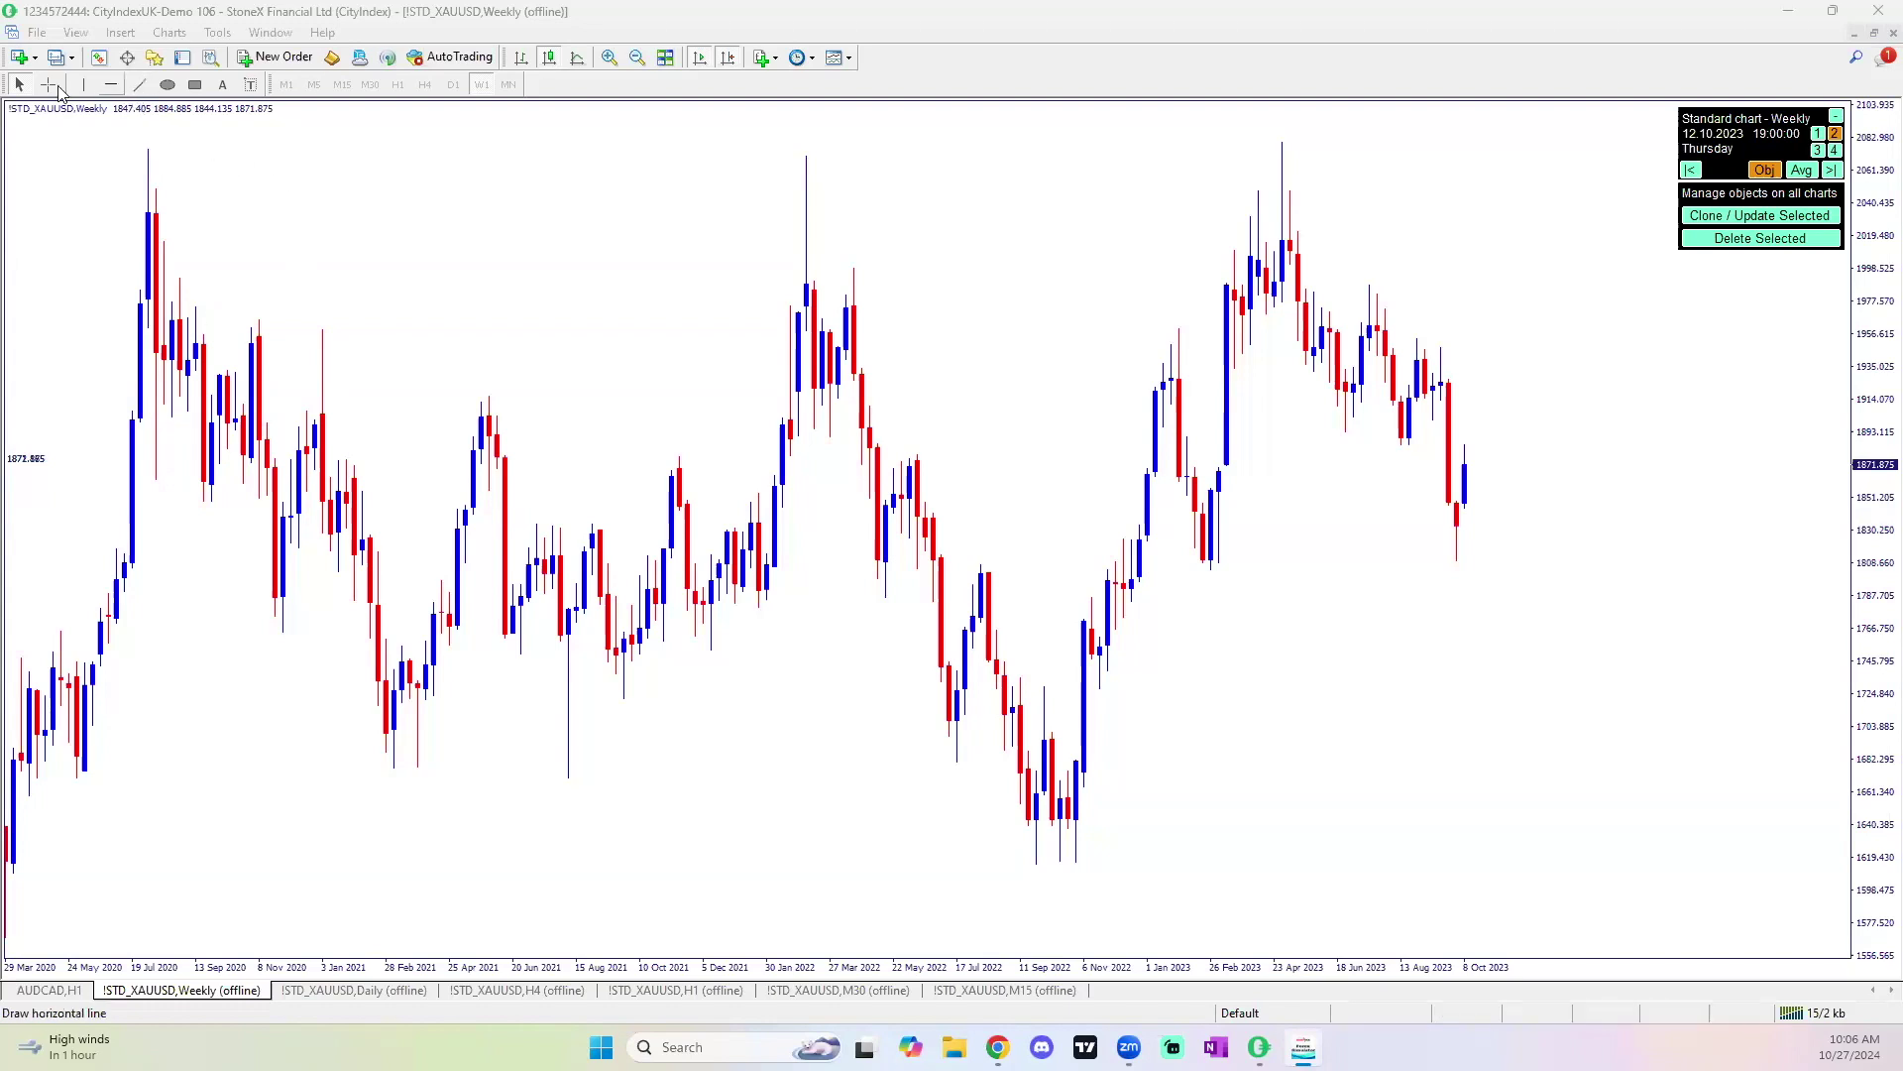
{"action": "right_click", "coordinate": [461, 338]}
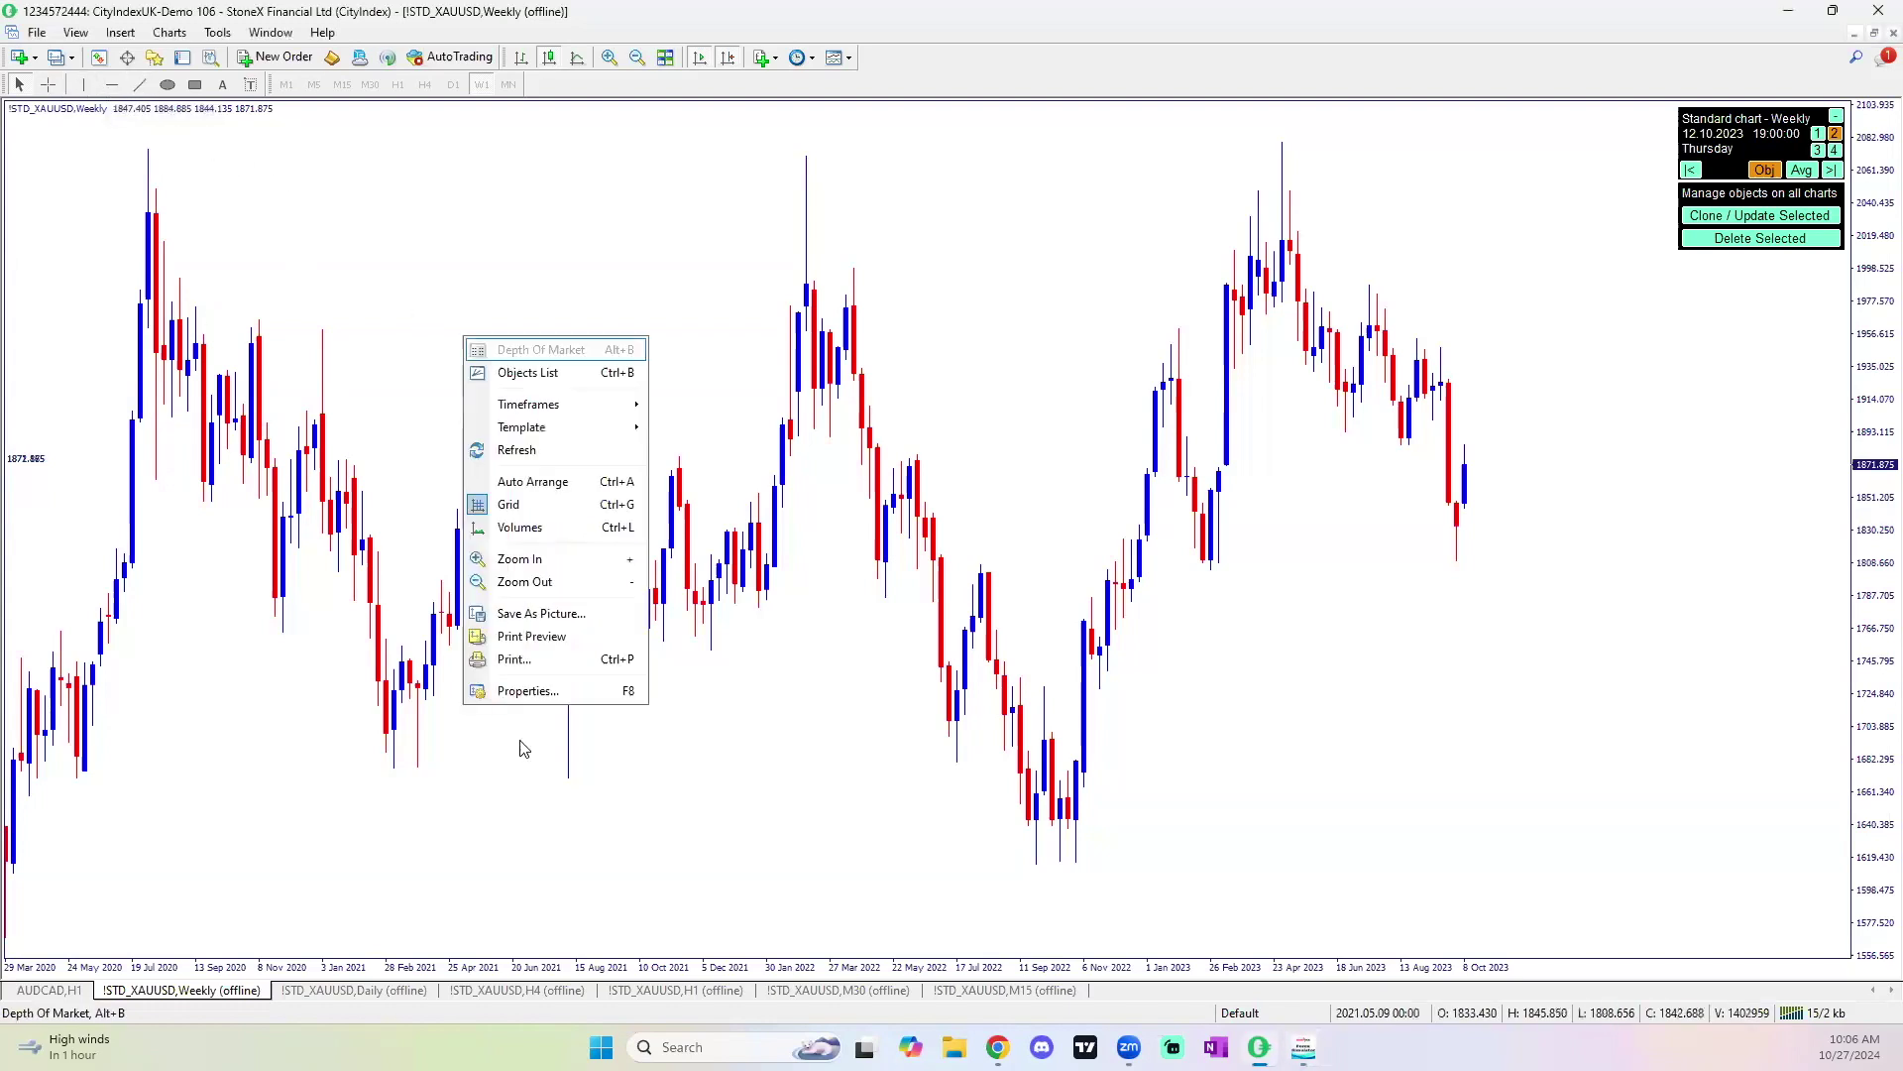
{"action": "left_click", "coordinate": [541, 691]}
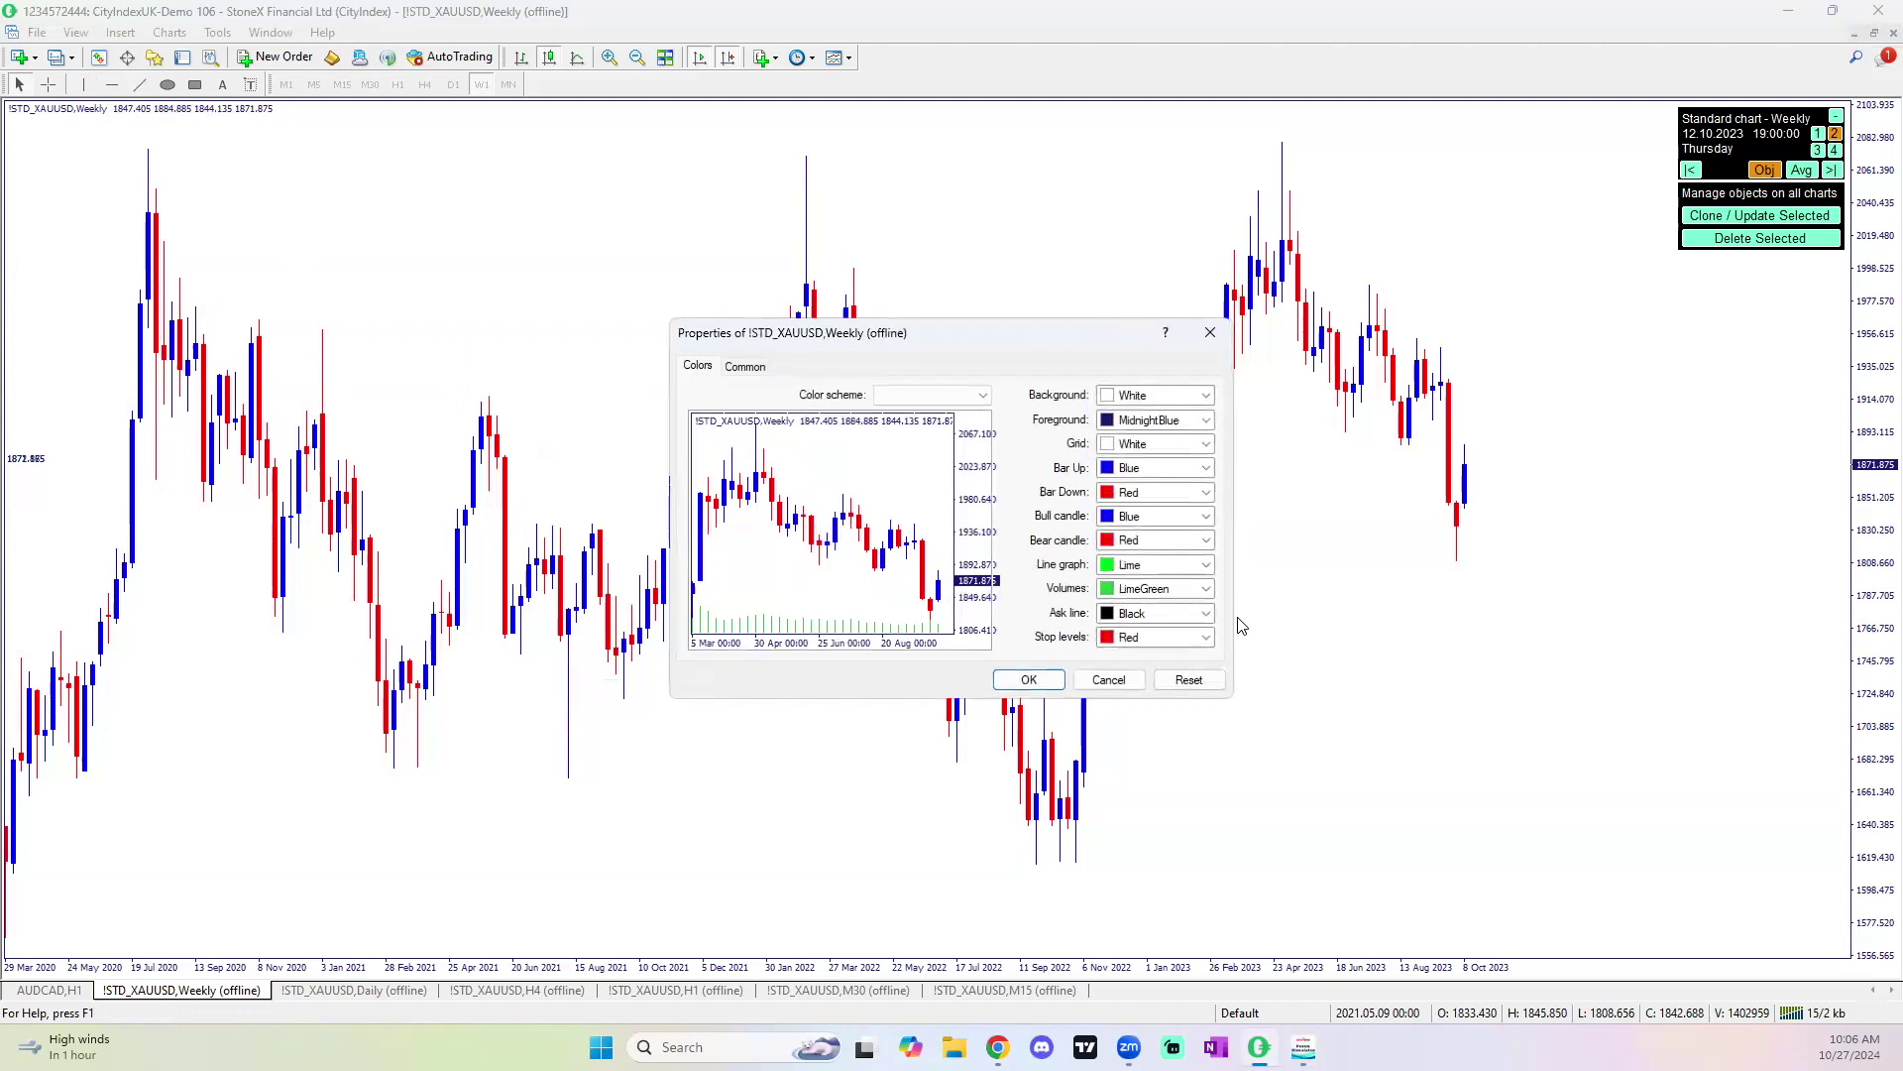
{"action": "left_click", "coordinate": [1038, 682]}
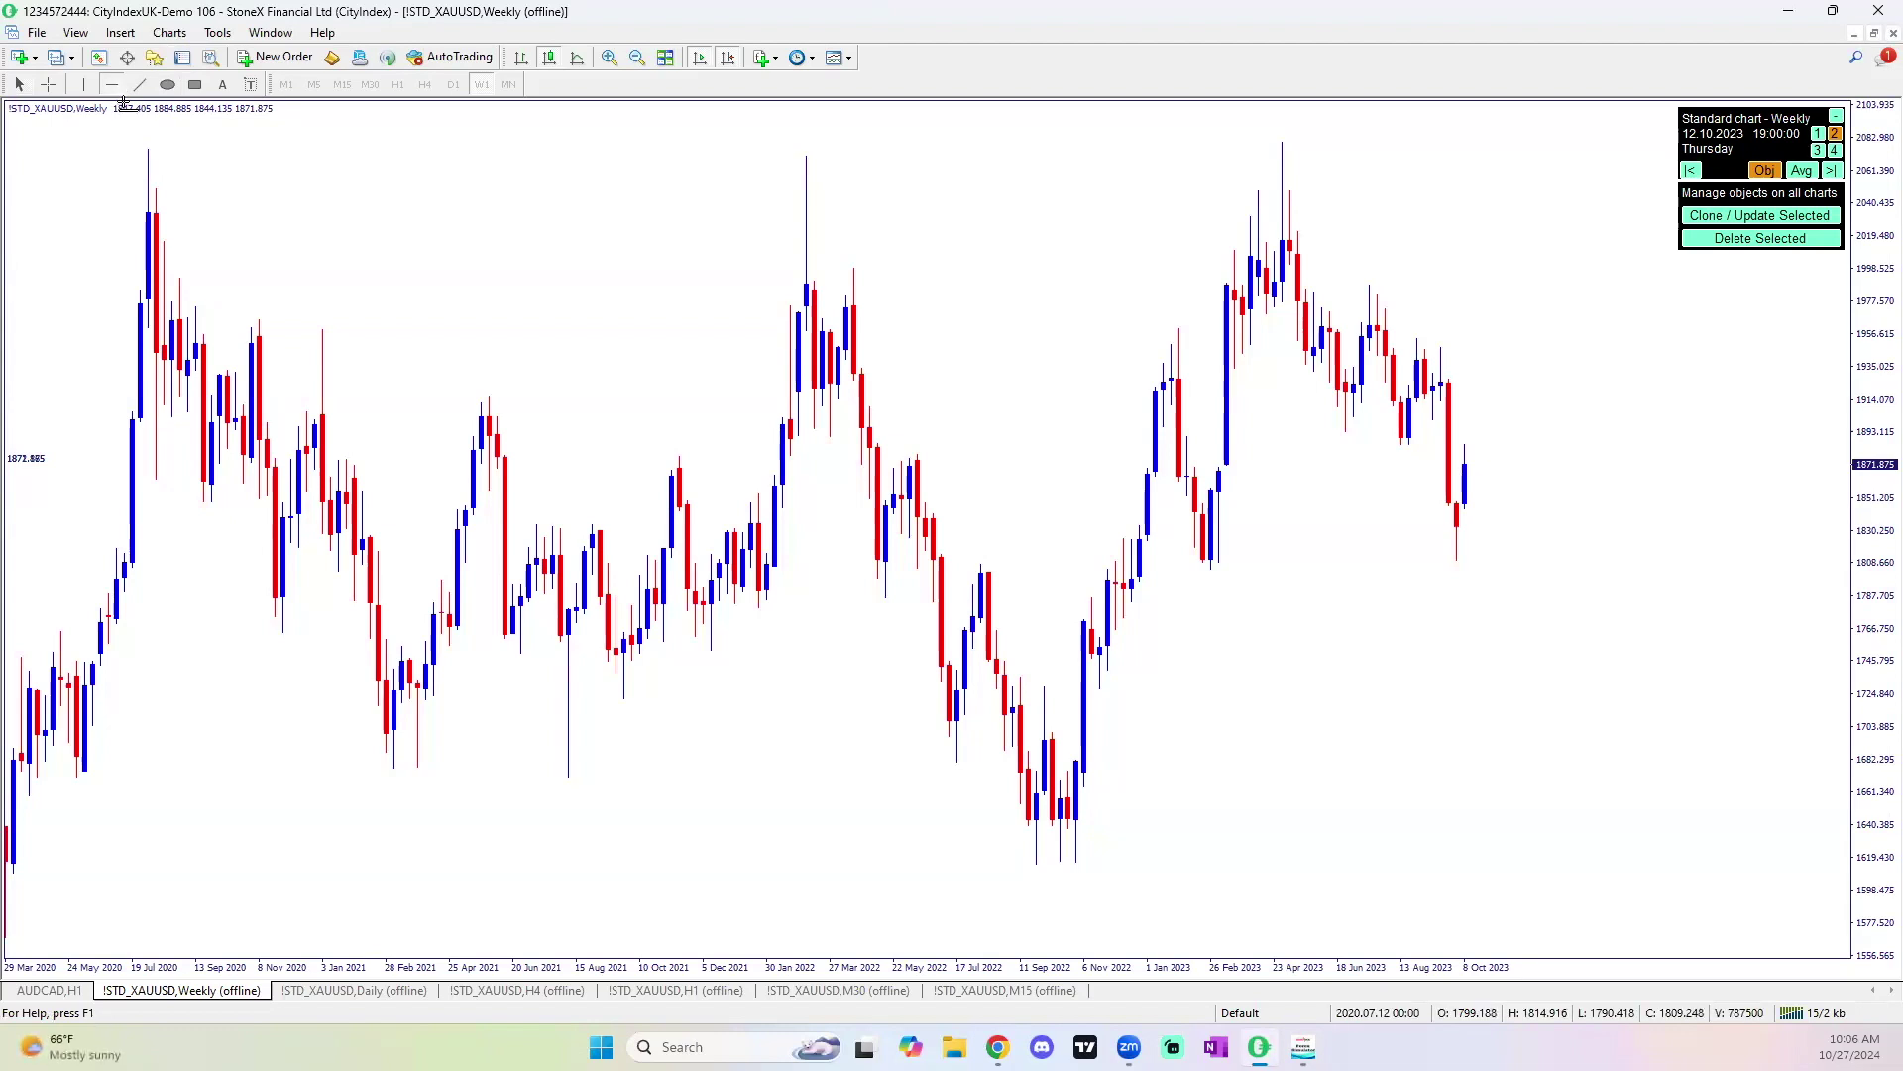
Mark the latest weekly candle's high and low with horizontal lines at 1885.486 and 1843.416, and clone them to all charts.
{"action": "left_click", "coordinate": [1466, 444]}
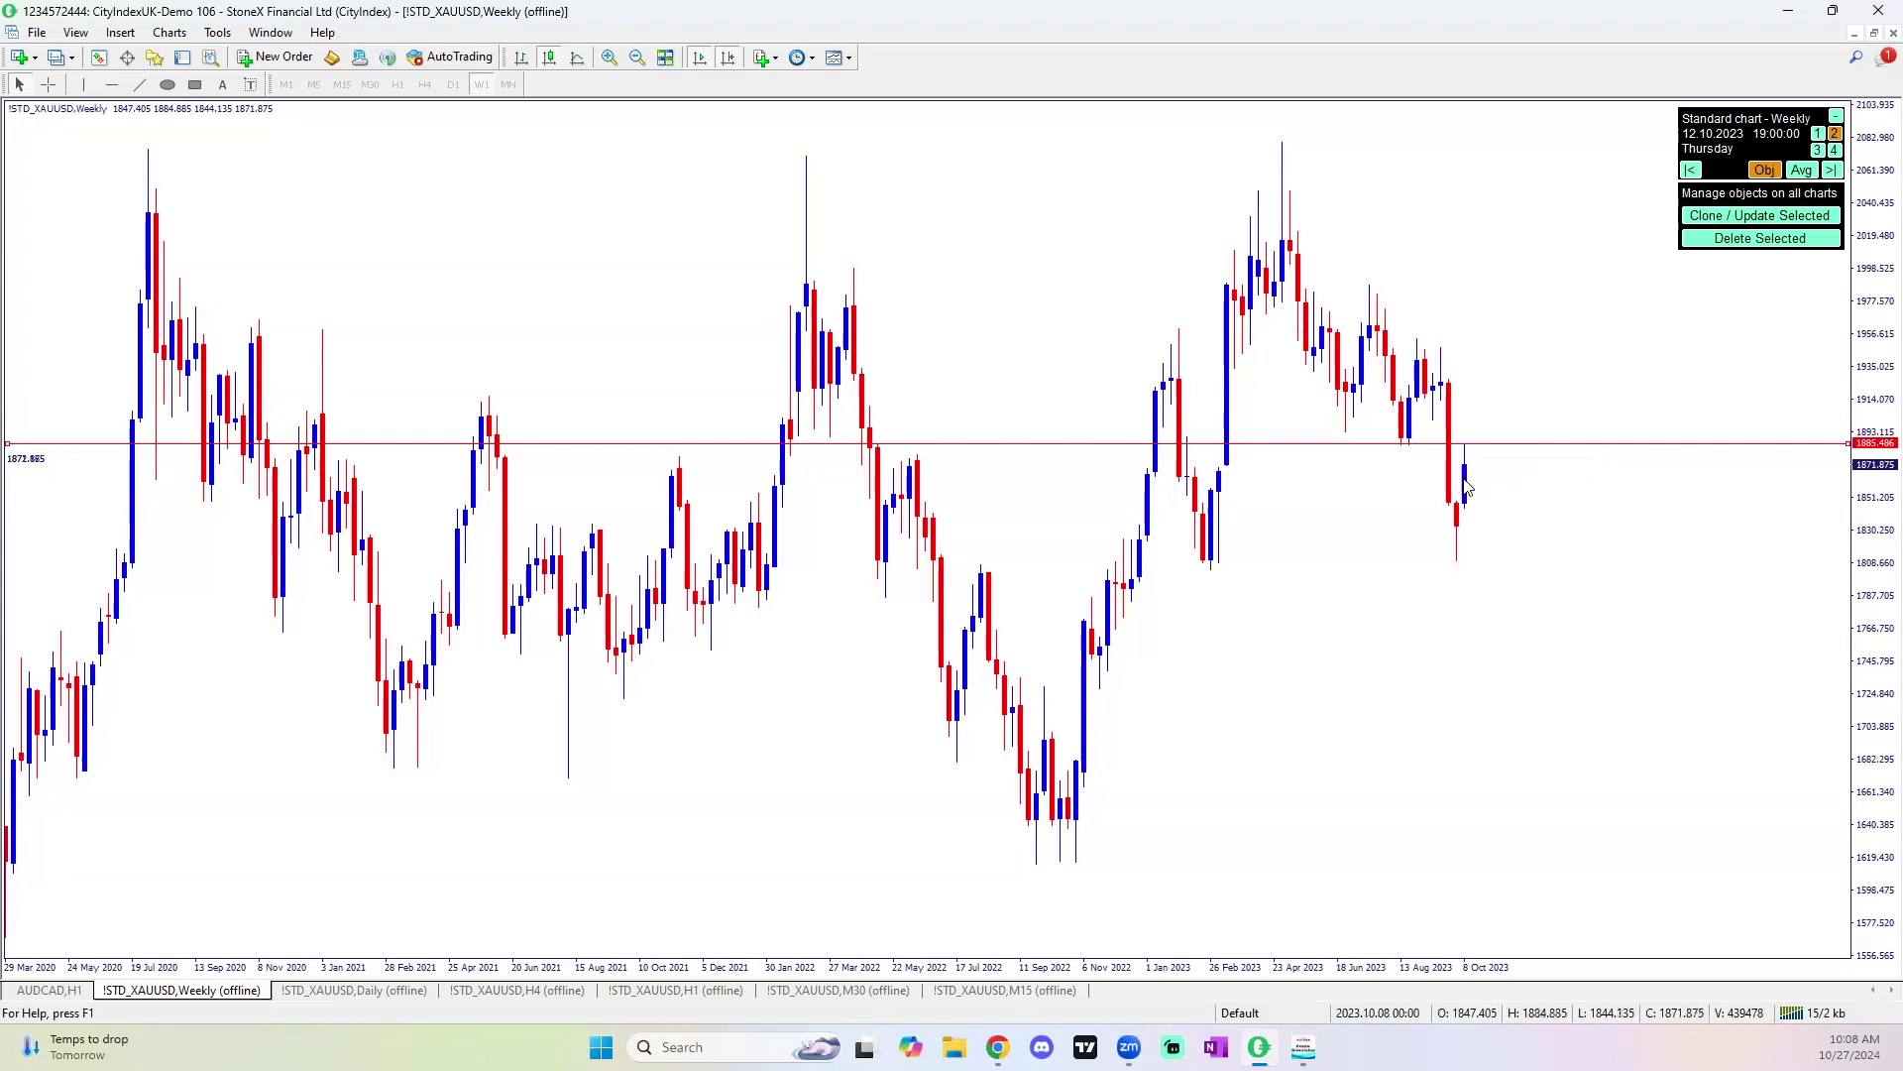
{"action": "mouse_move", "coordinate": [1465, 469]}
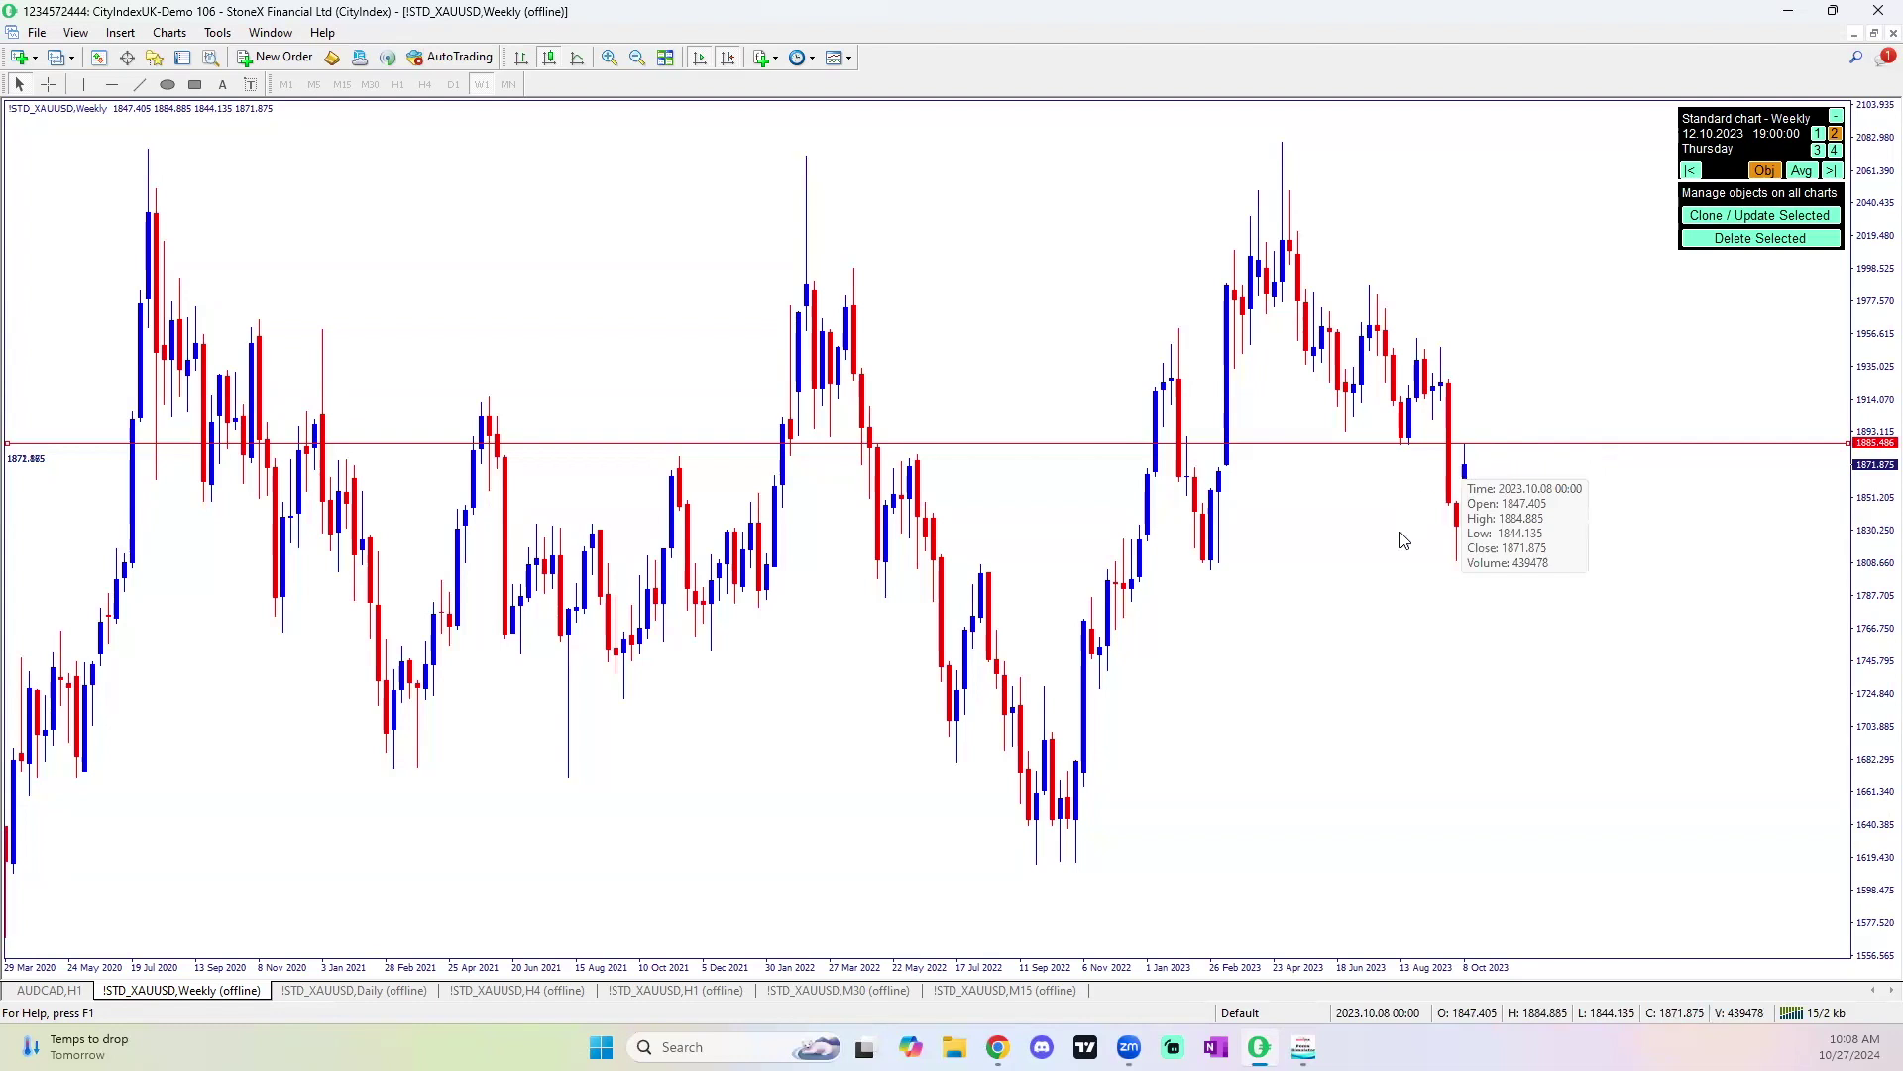
{"action": "left_click", "coordinate": [114, 86]}
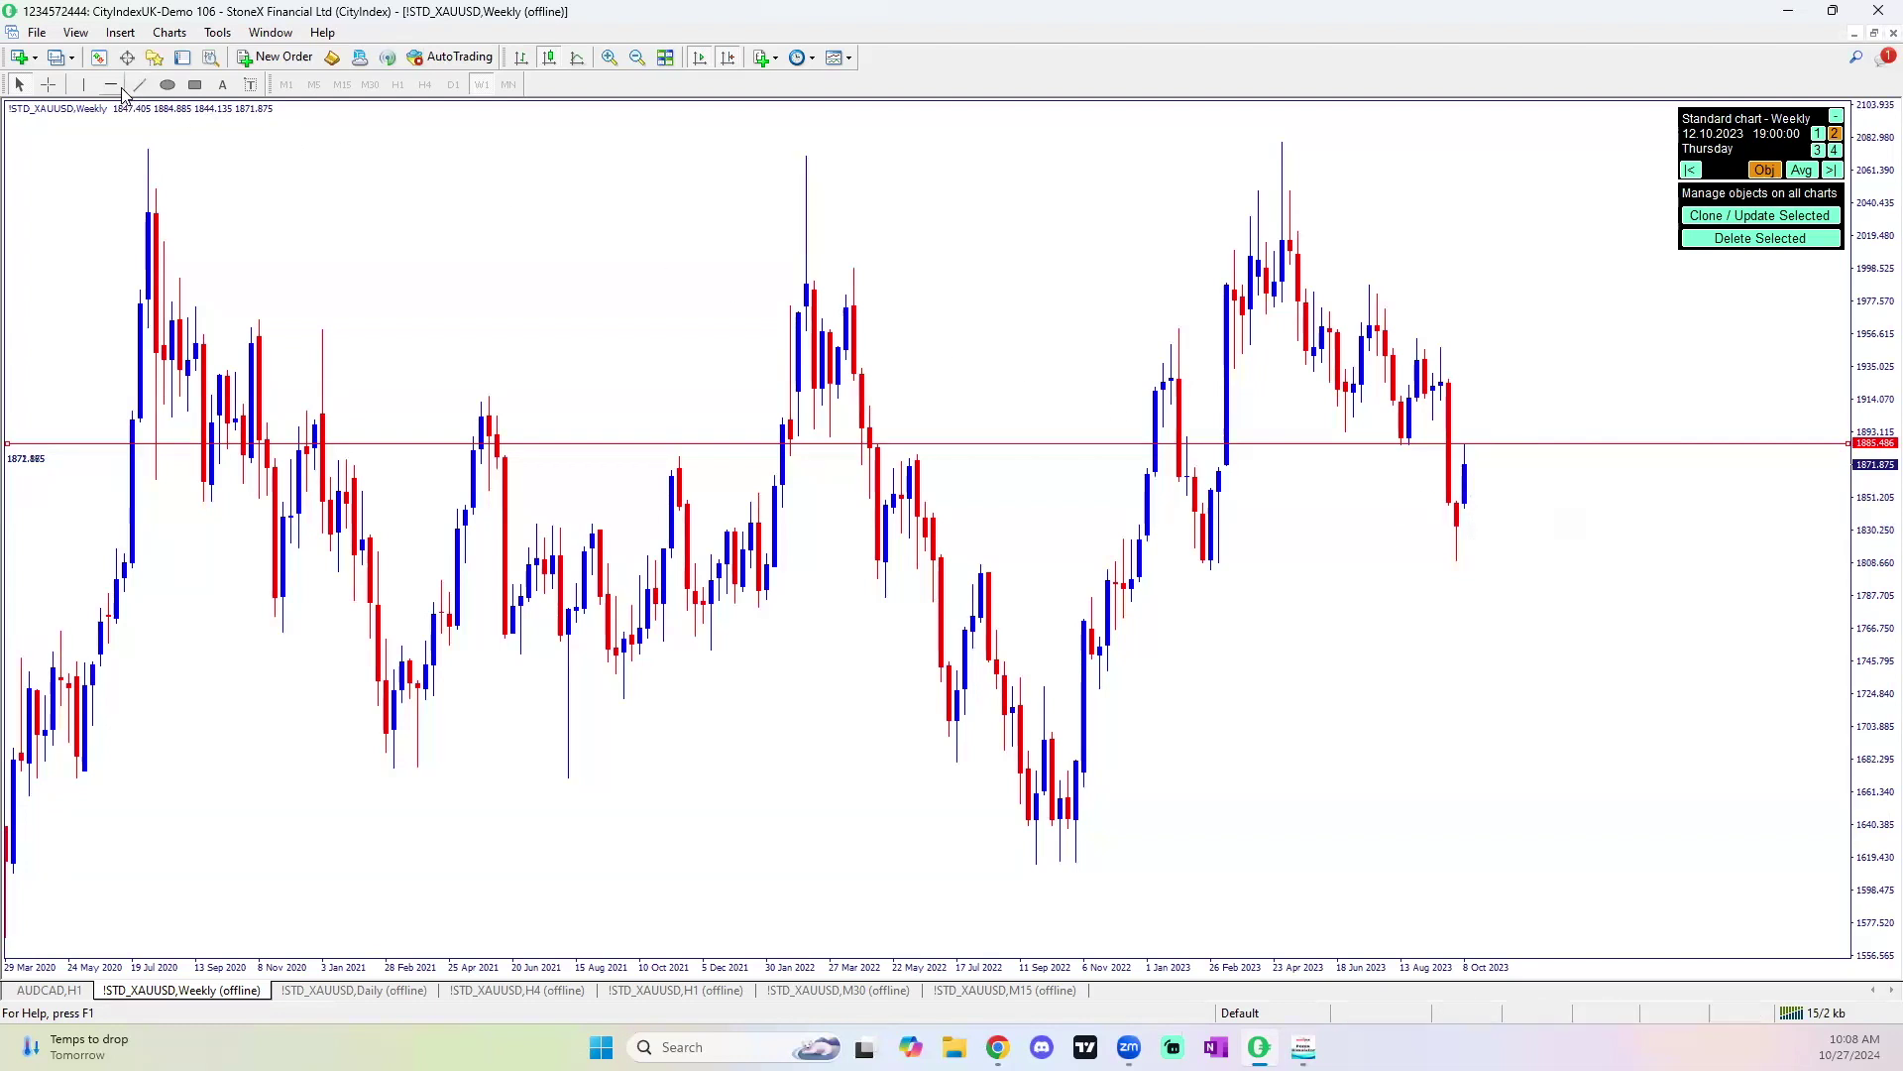
{"action": "left_click", "coordinate": [1465, 508]}
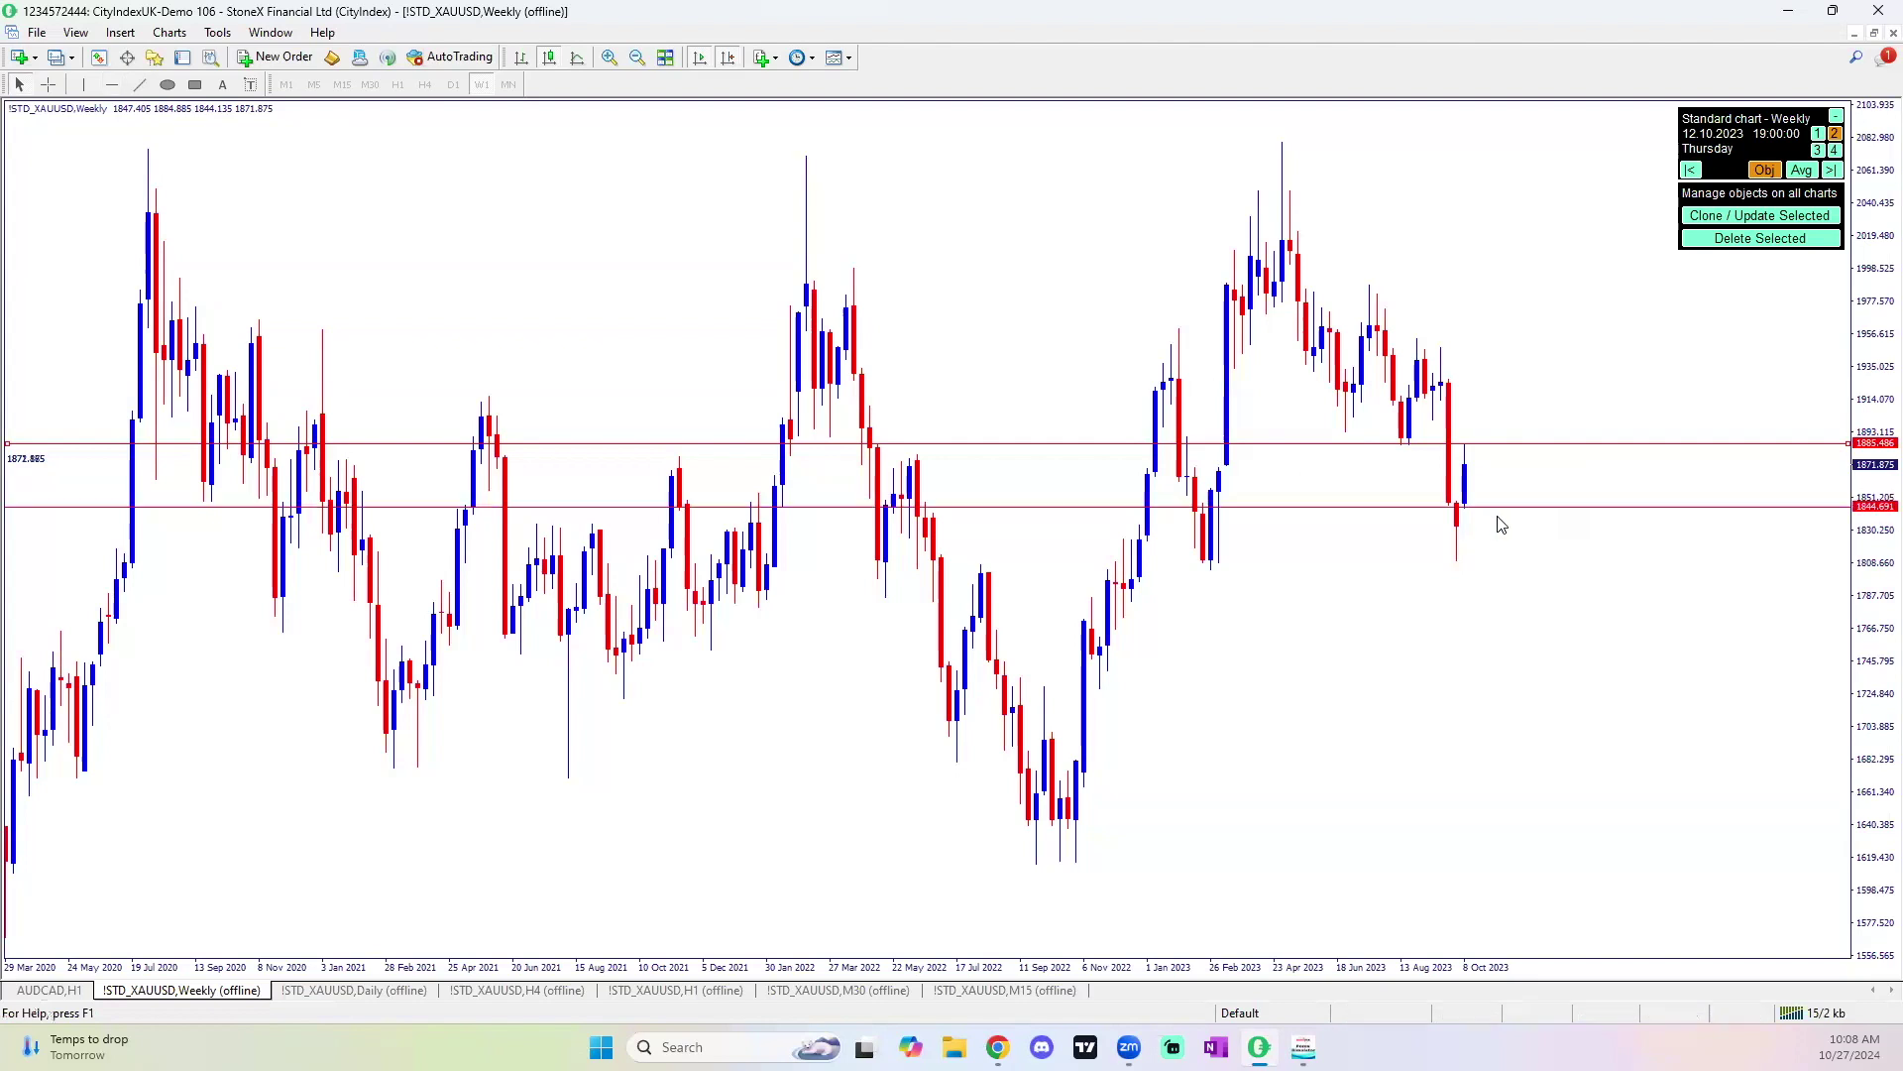
{"action": "left_click_drag", "start_coordinate": [1477, 515], "coordinate": [1473, 517]}
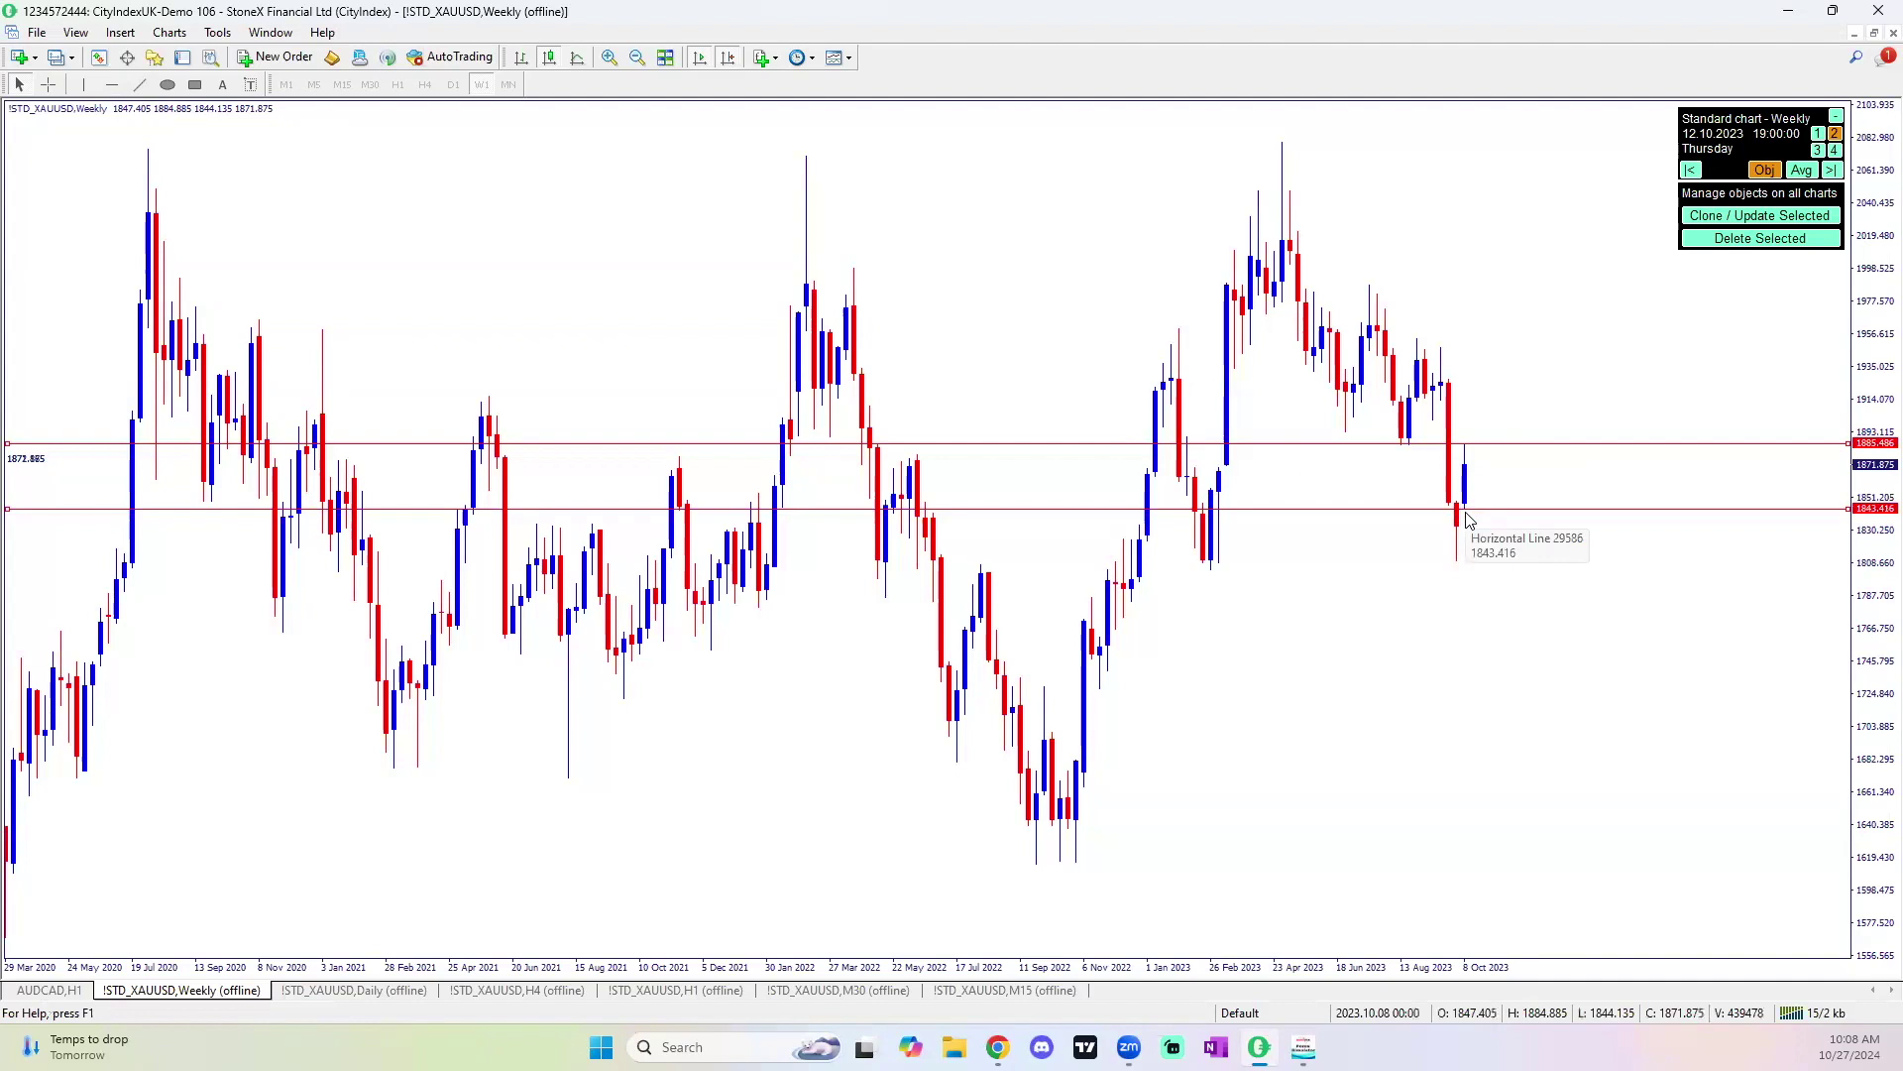
{"action": "left_click", "coordinate": [1727, 217]}
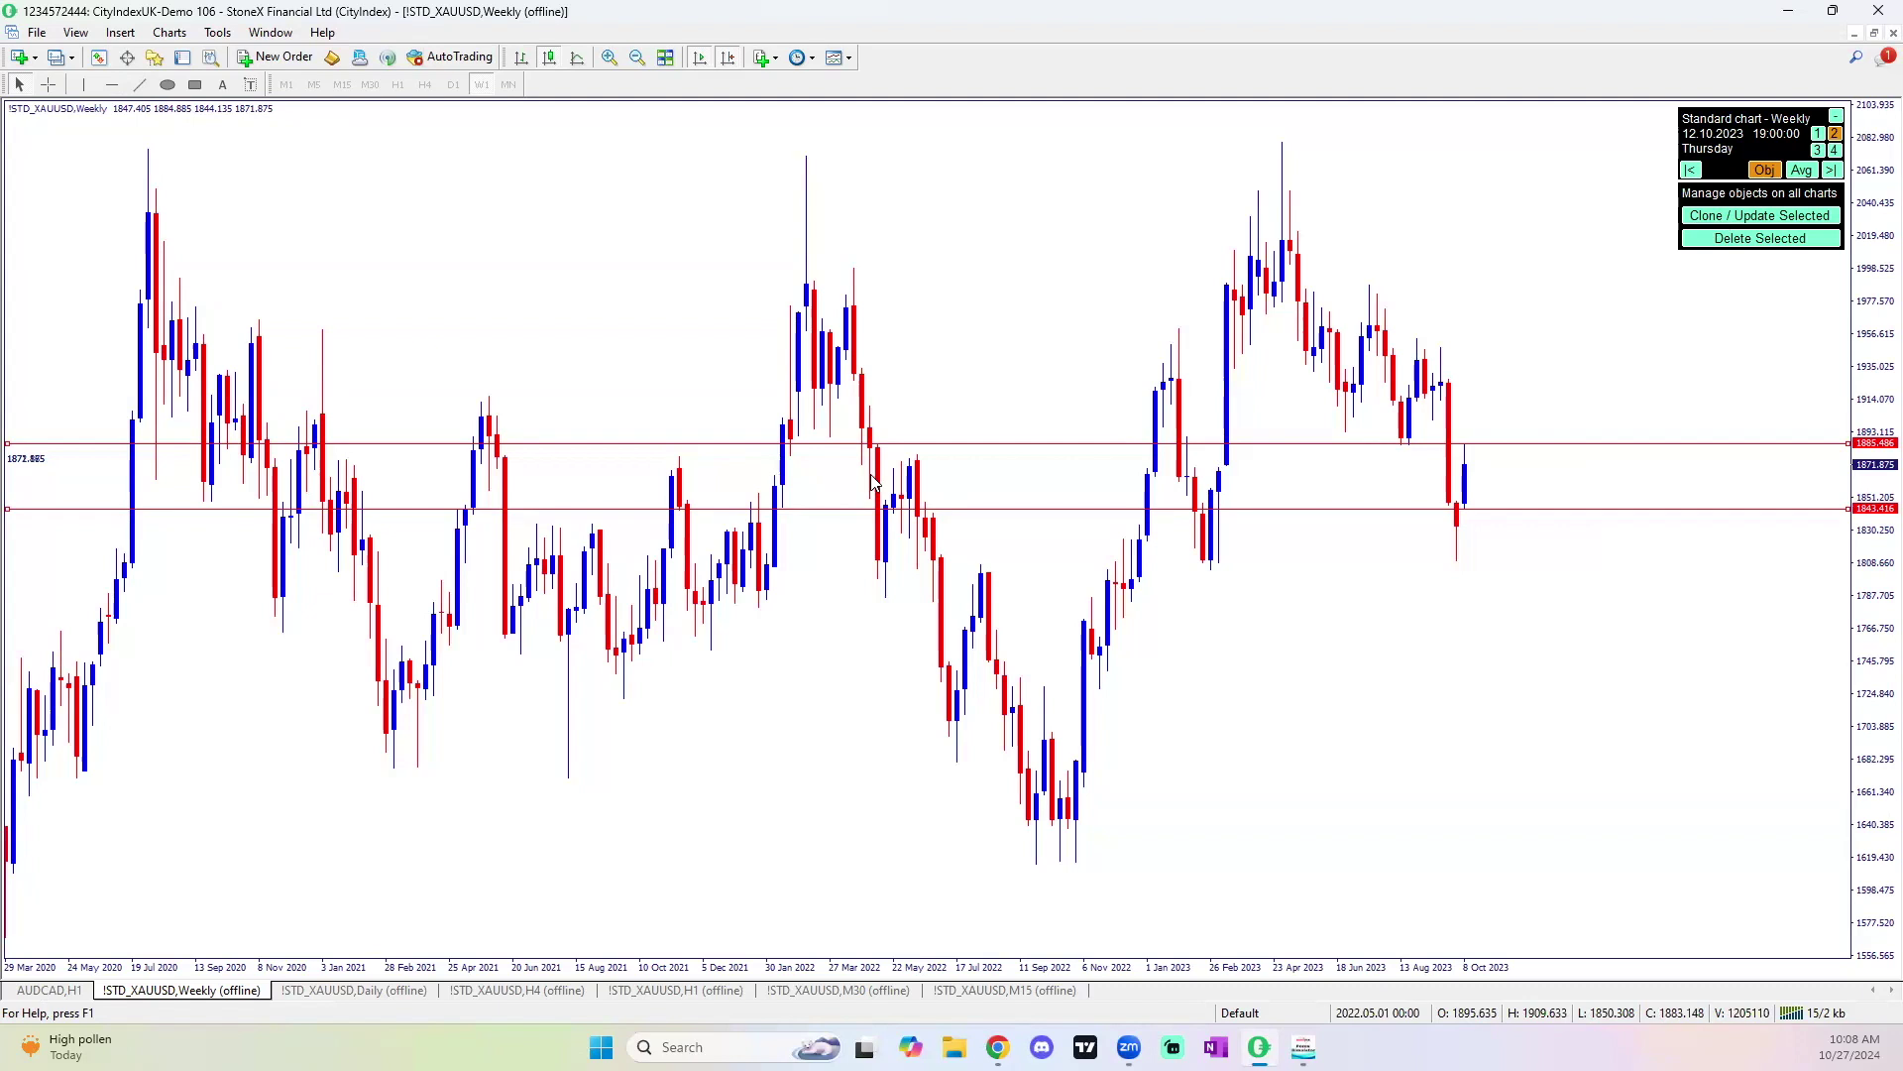
On the daily XAUUSD chart, draw a thin rectangle zone from the November 2021 peak to just past the latest candle.
{"action": "left_click", "coordinate": [375, 992]}
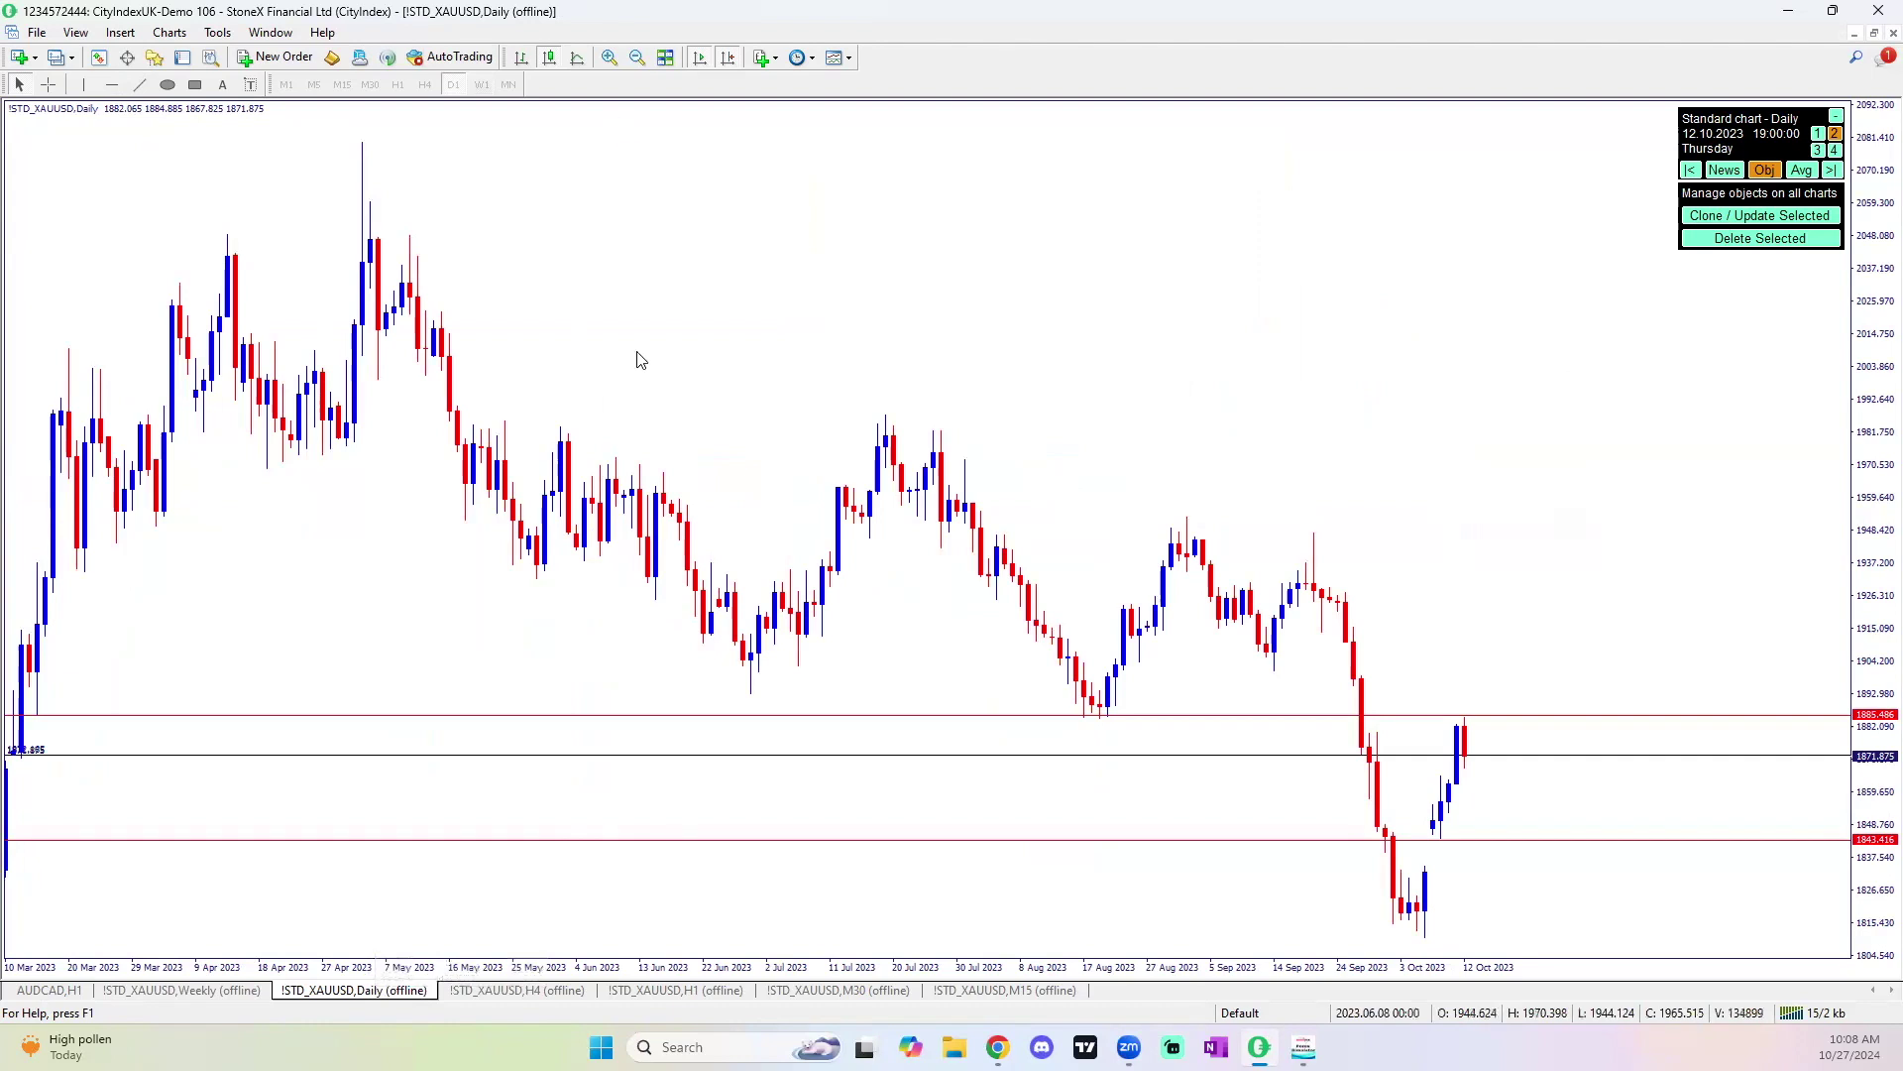
{"action": "left_click", "coordinate": [637, 57]}
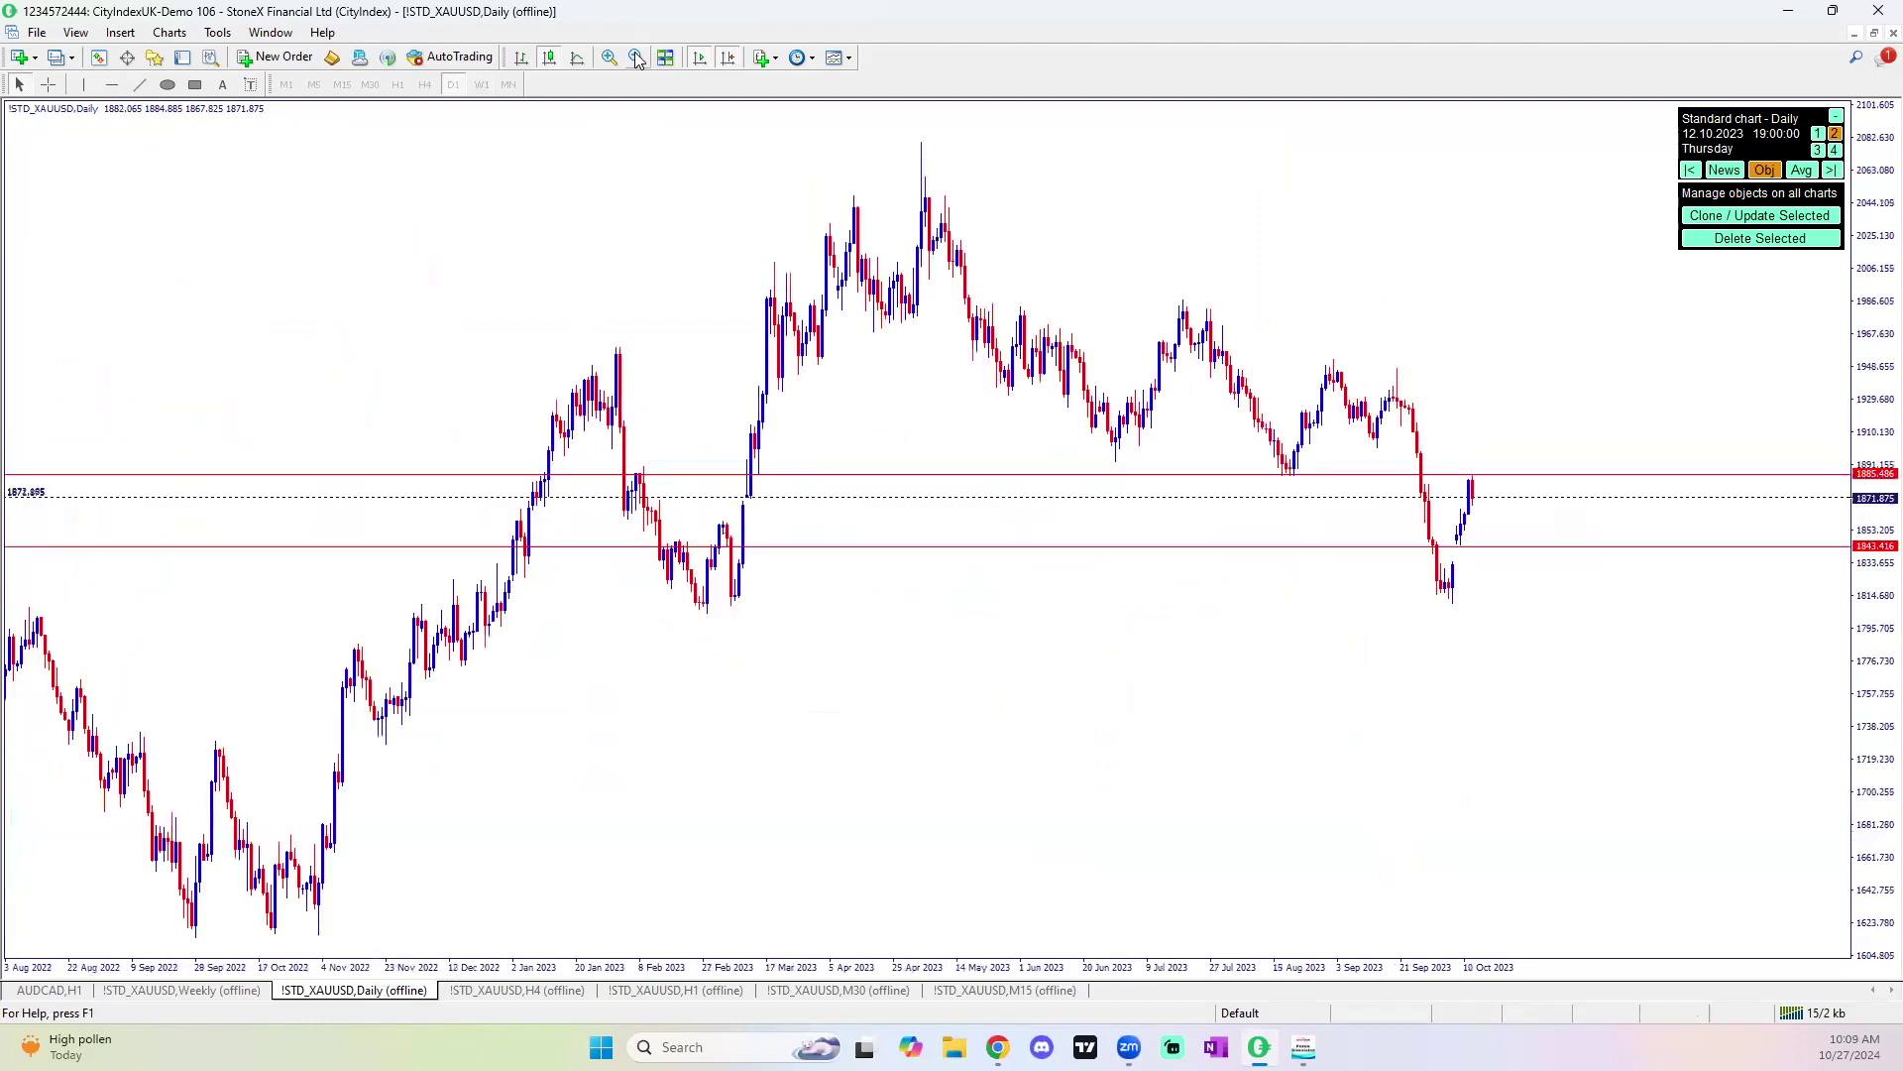
{"action": "left_click", "coordinate": [638, 58]}
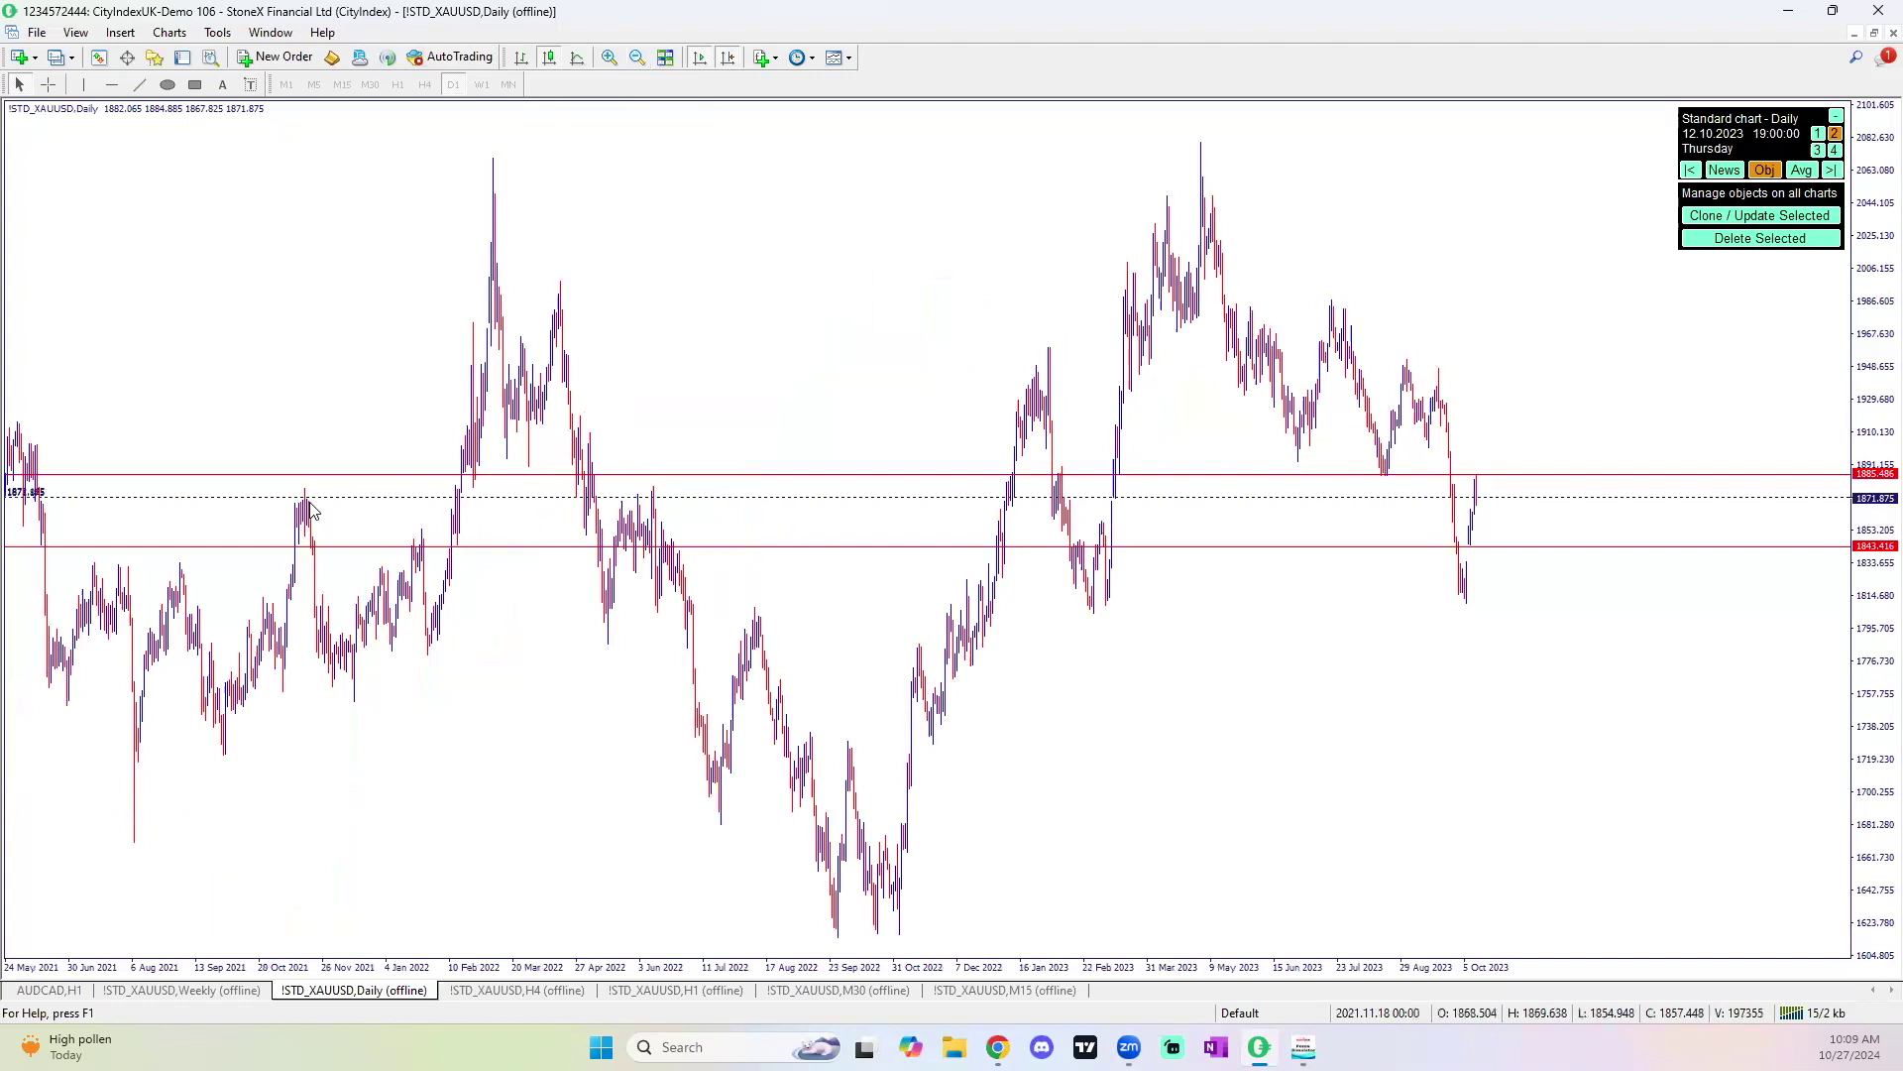
{"action": "left_click", "coordinate": [196, 84]}
{"action": "mouse_move", "coordinate": [281, 492]}
{"action": "left_mouse_down"}
{"action": "mouse_move", "coordinate": [879, 510]}
{"action": "mouse_move", "coordinate": [1461, 496]}
{"action": "mouse_move", "coordinate": [1514, 512]}
{"action": "left_mouse_up"}
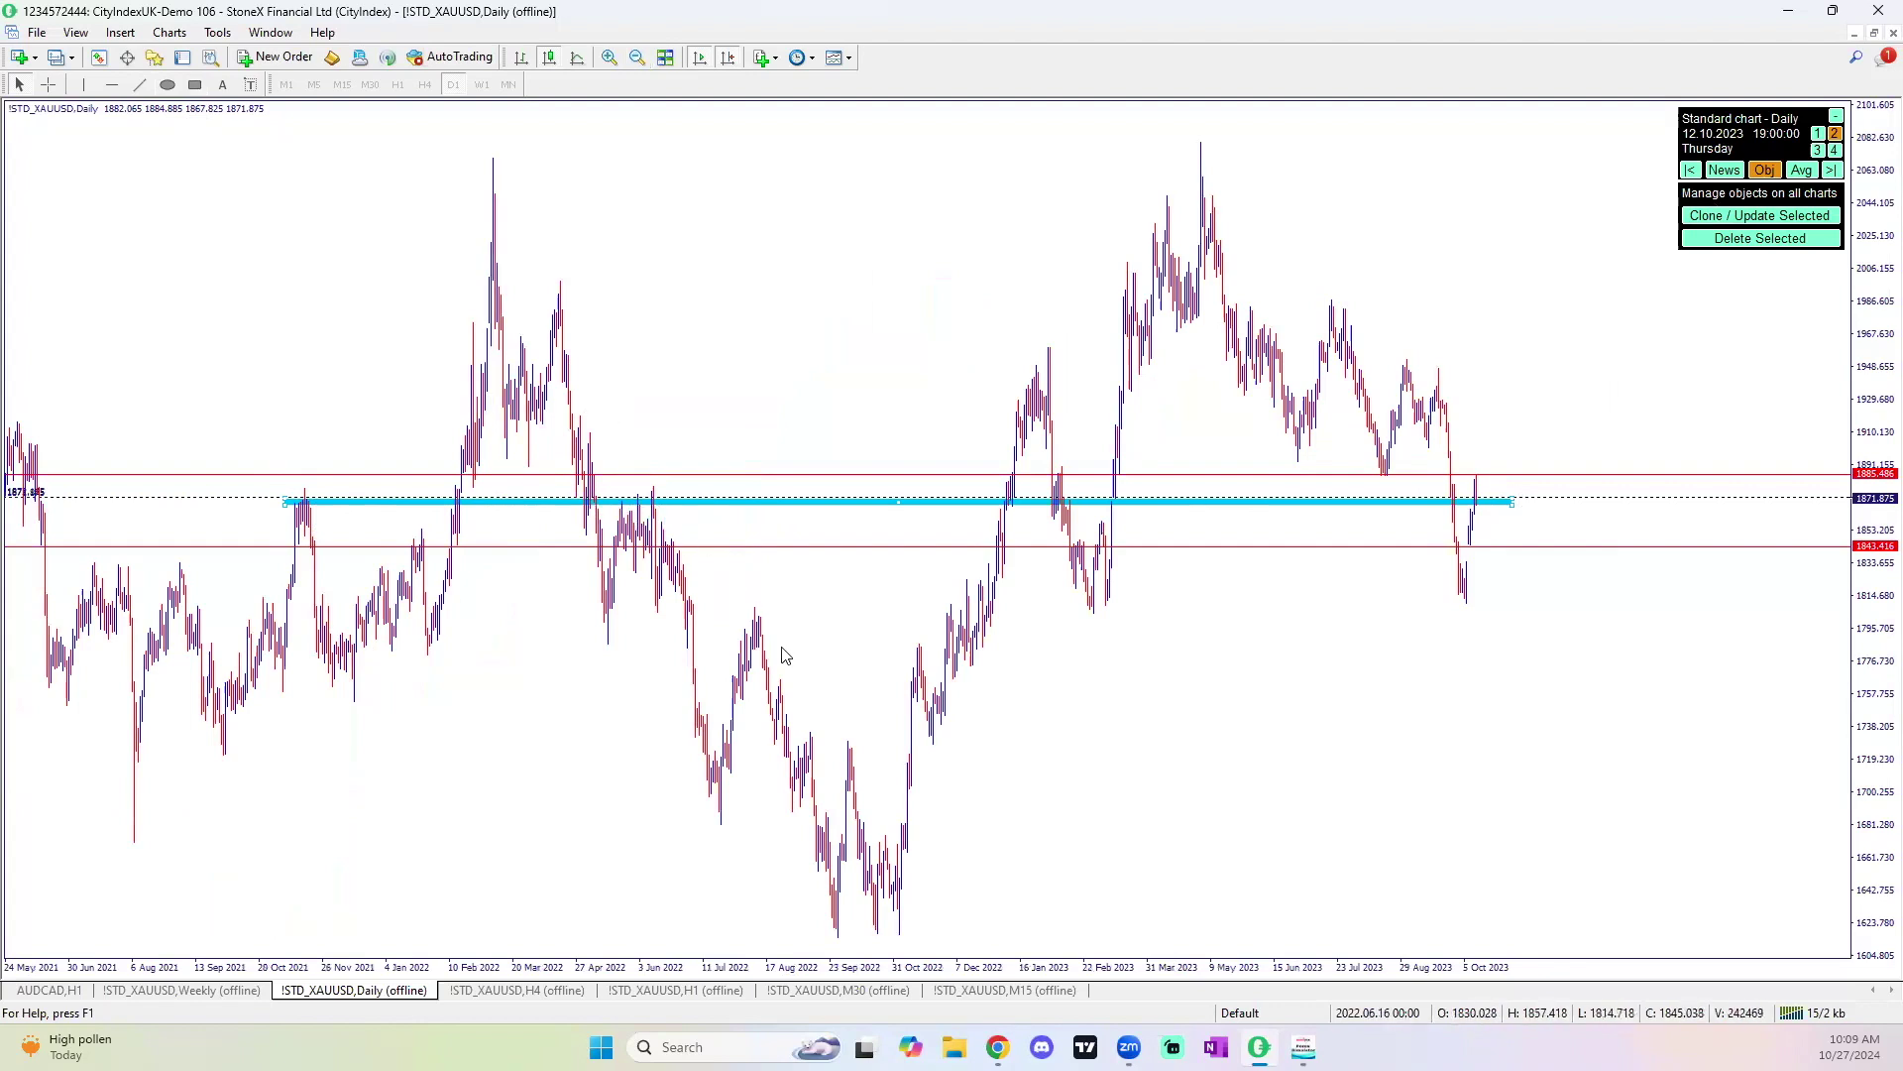
Examine the daily price action around the blue zone and the two red lines up to the latest candle.
{"action": "left_click", "coordinate": [610, 59]}
{"action": "left_click", "coordinate": [610, 59]}
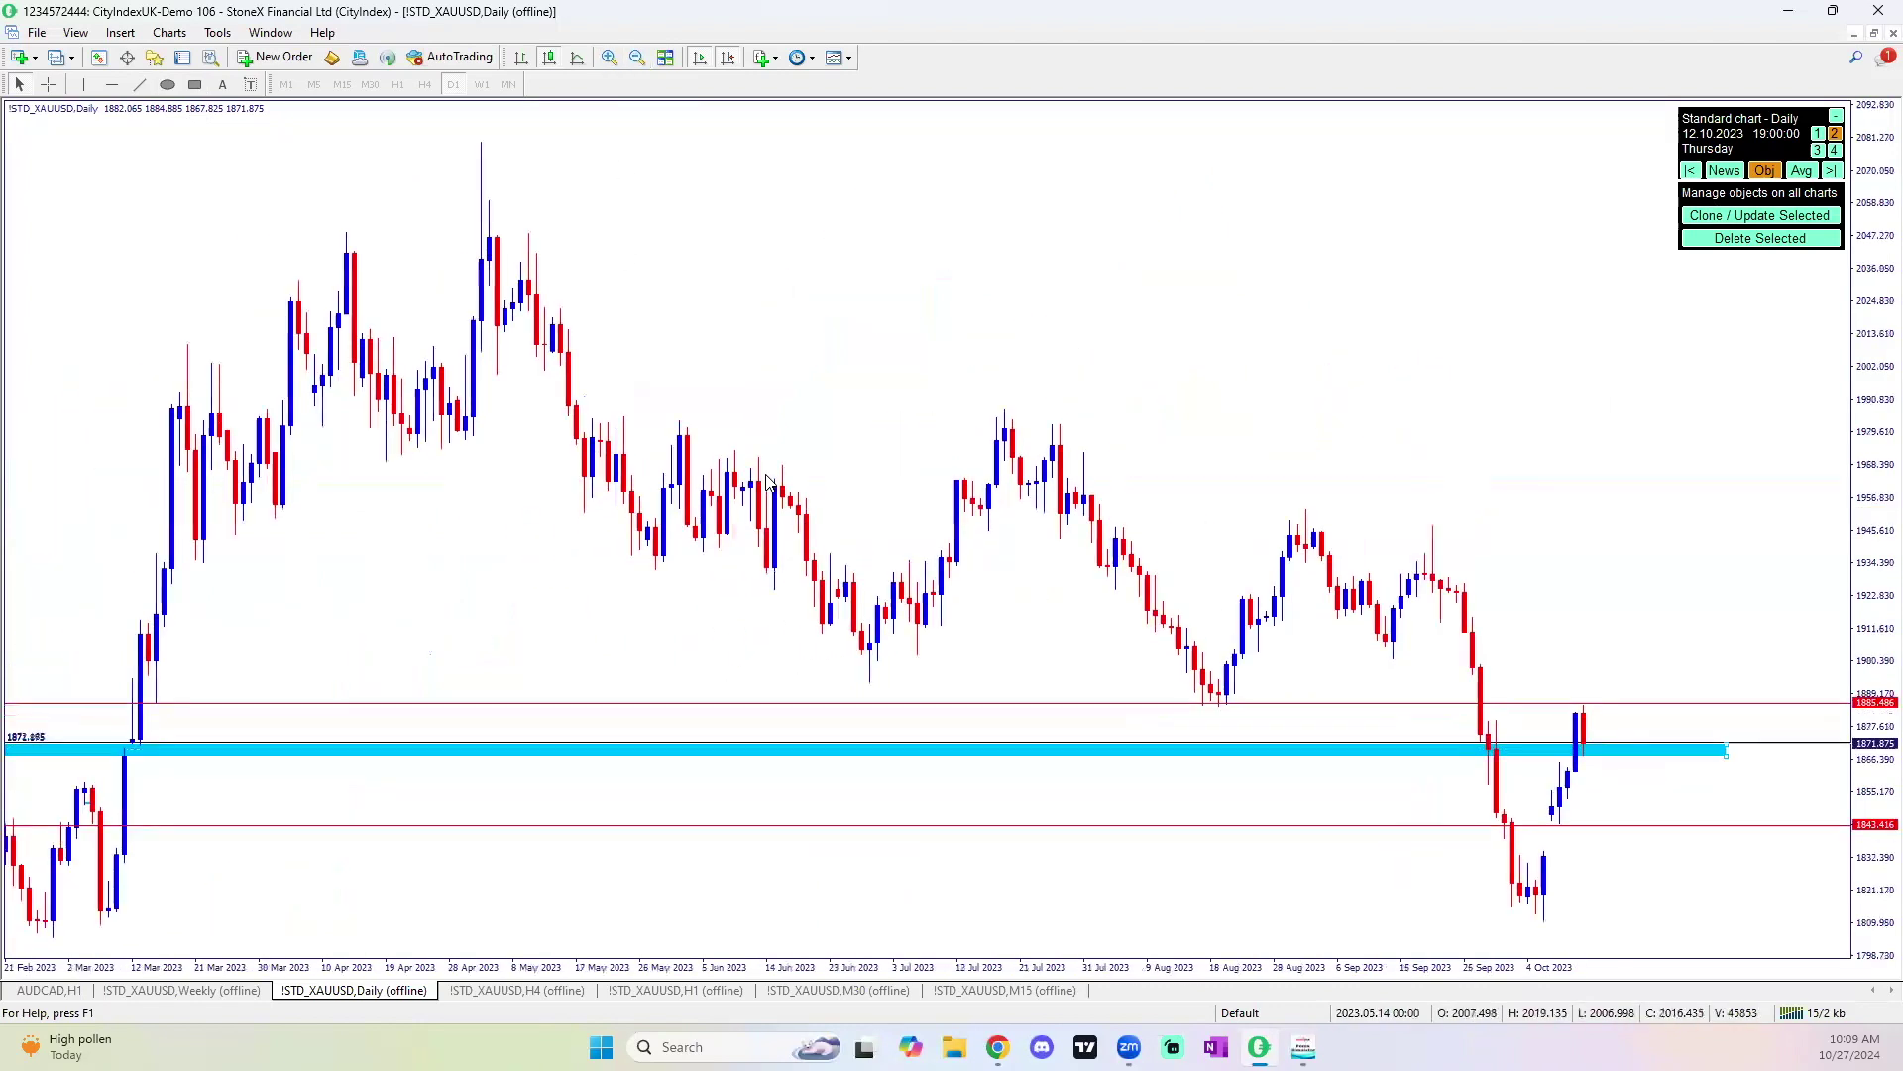
{"action": "scroll", "coordinate": [277, 555], "scroll_direction": "down", "scroll_amount": 5}
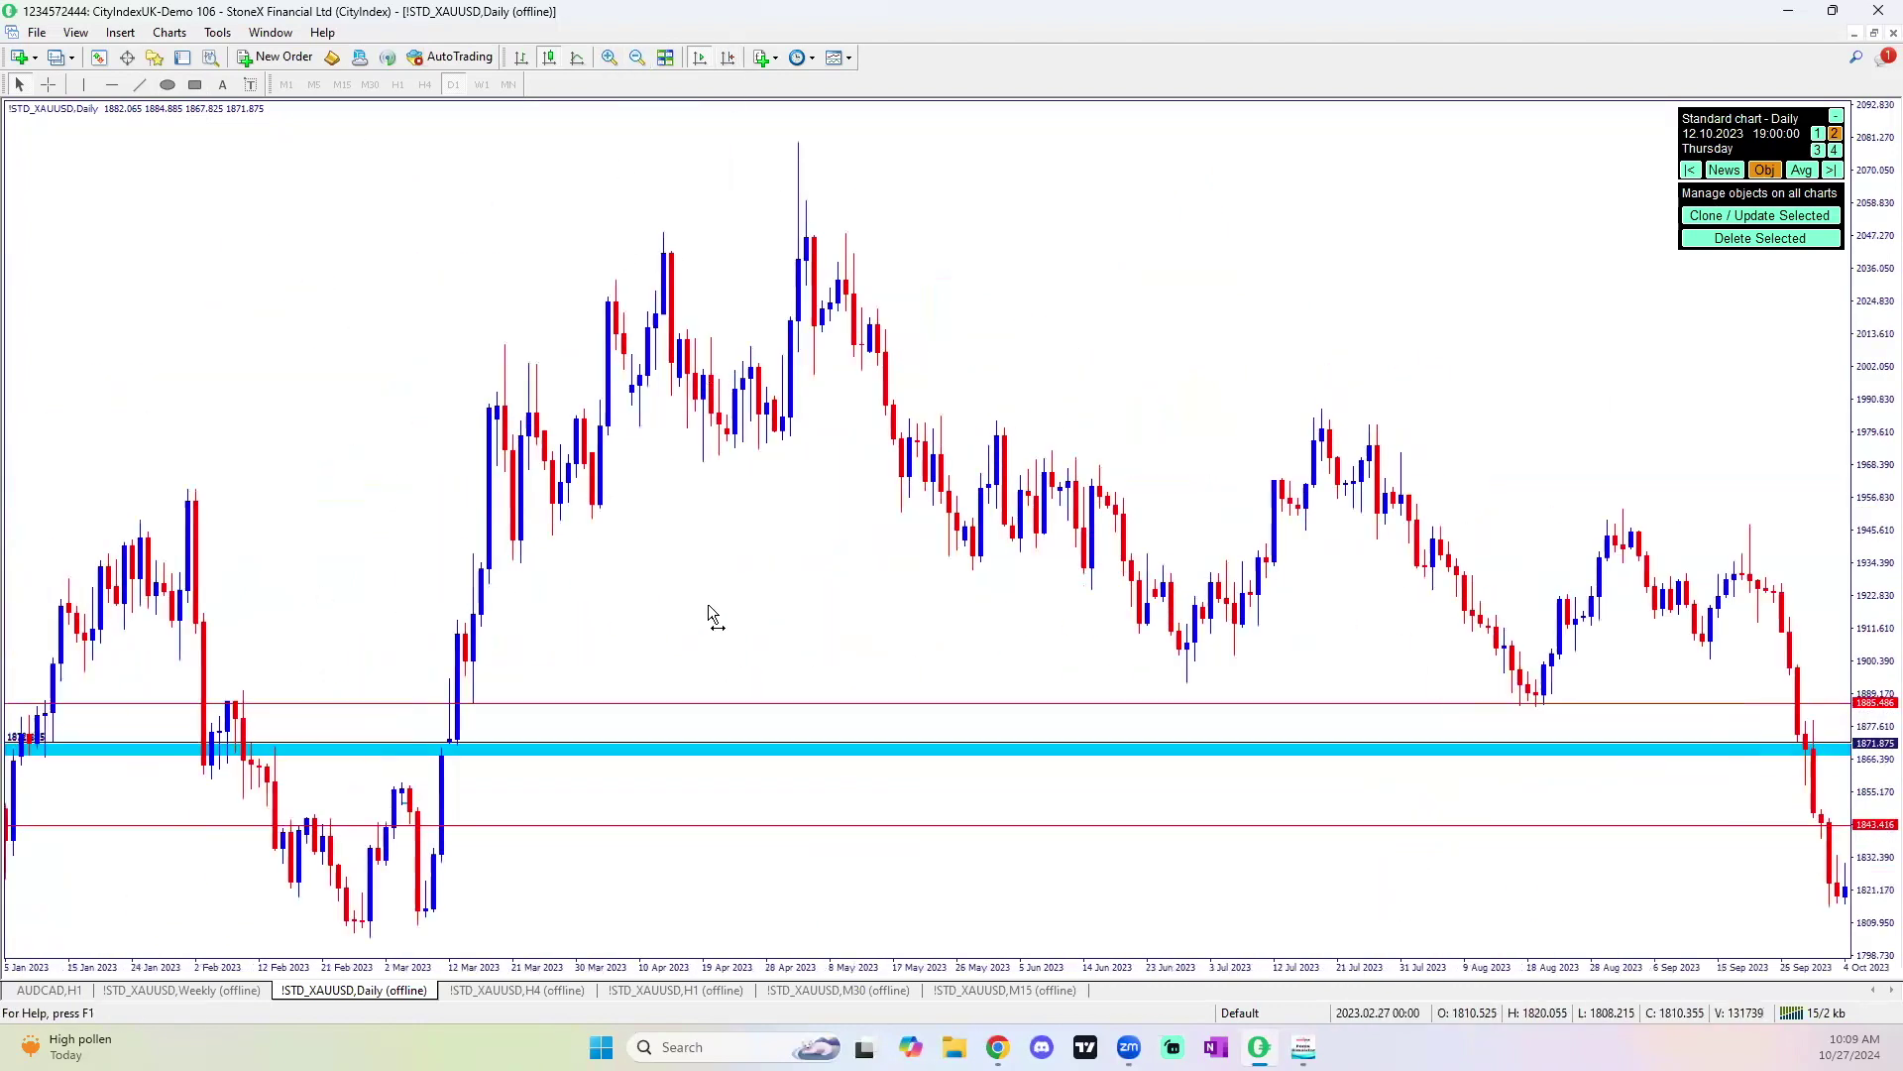
{"action": "scroll", "coordinate": [861, 610], "scroll_direction": "up", "scroll_amount": 1}
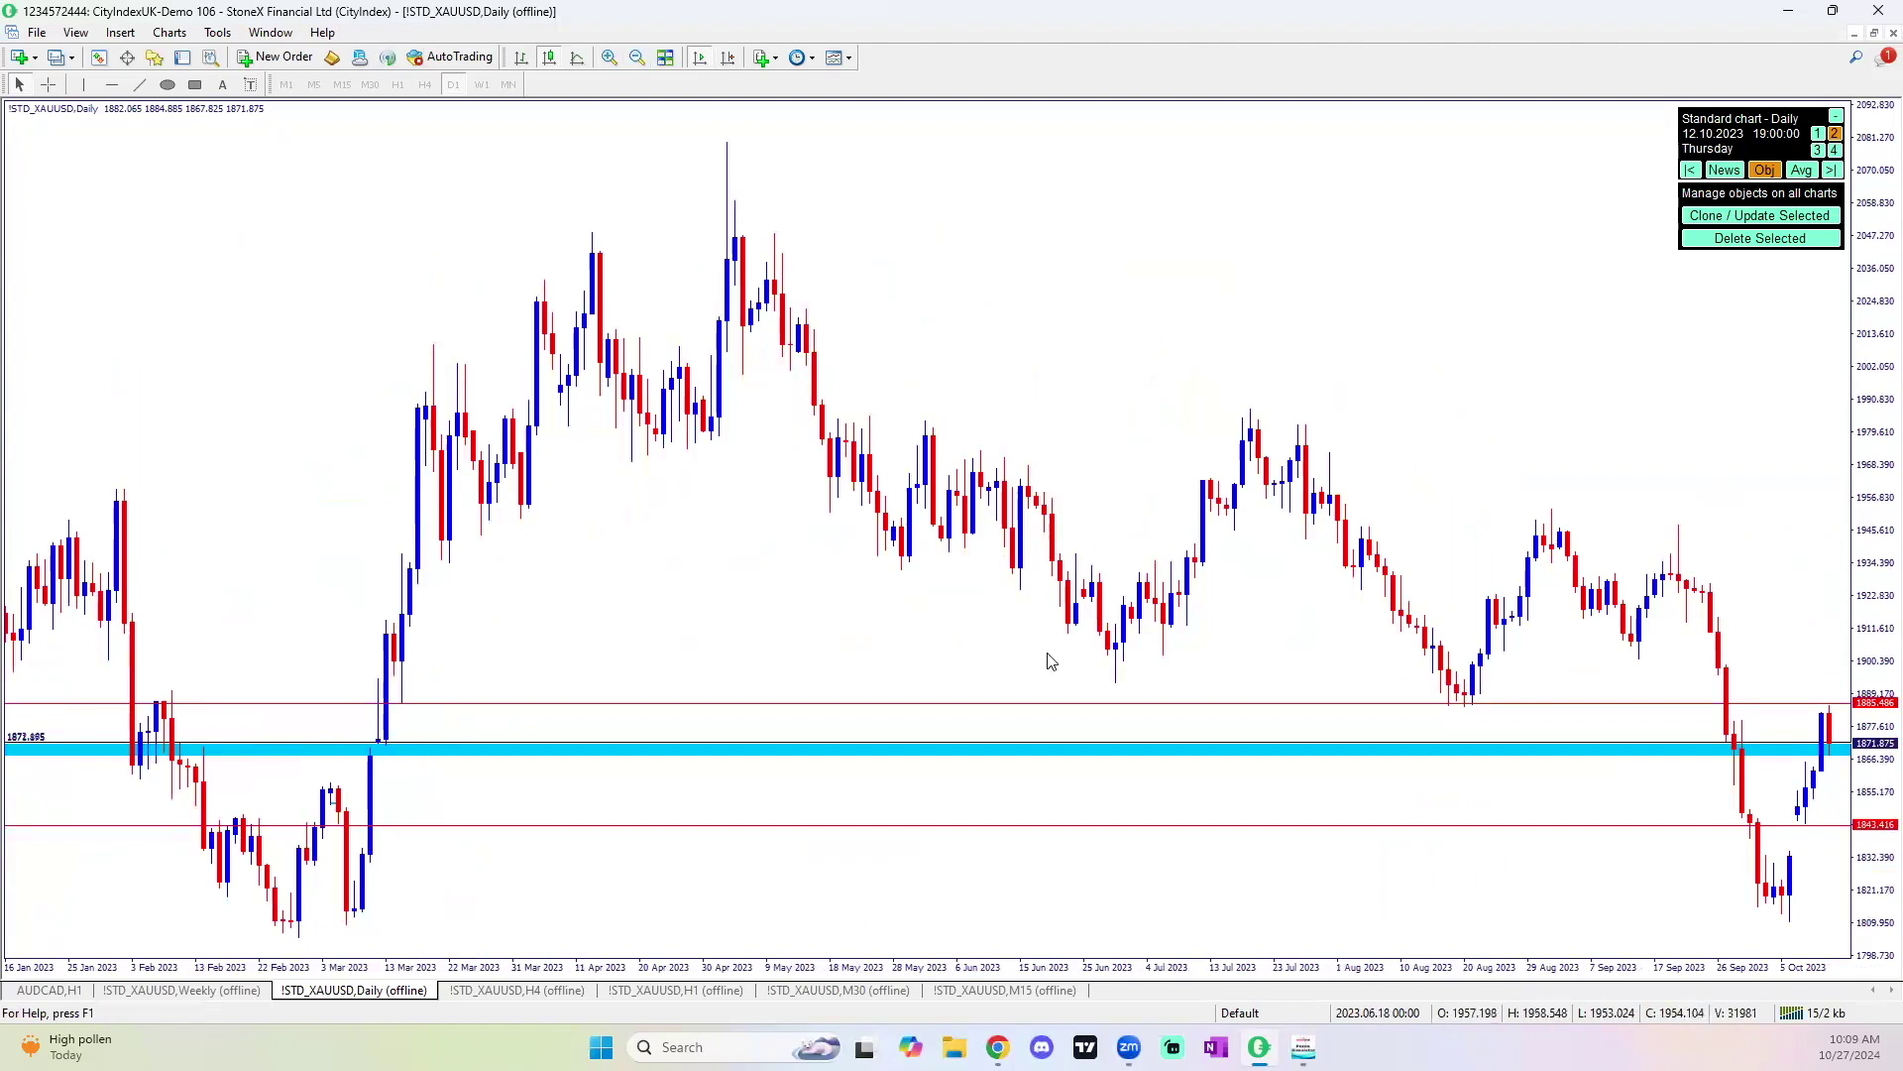
{"action": "left_click", "coordinate": [637, 56]}
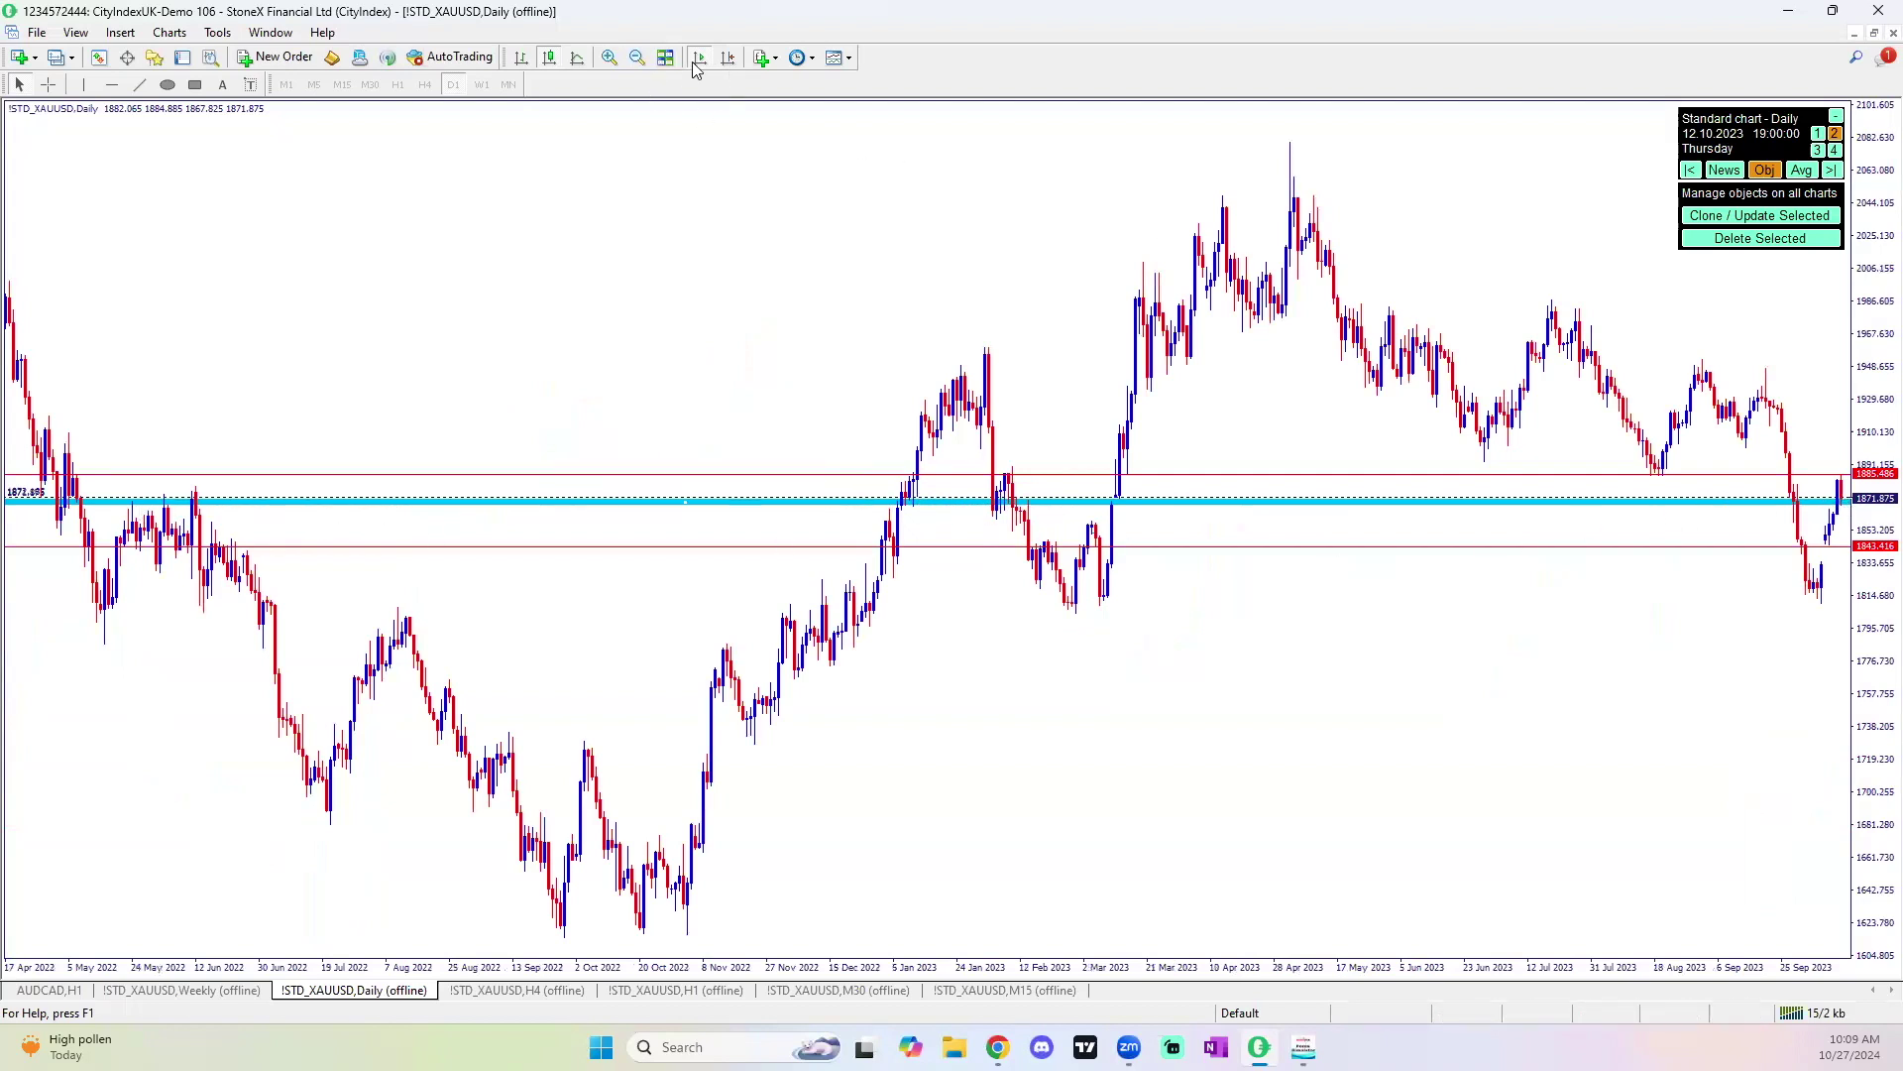
{"action": "left_click", "coordinate": [610, 57]}
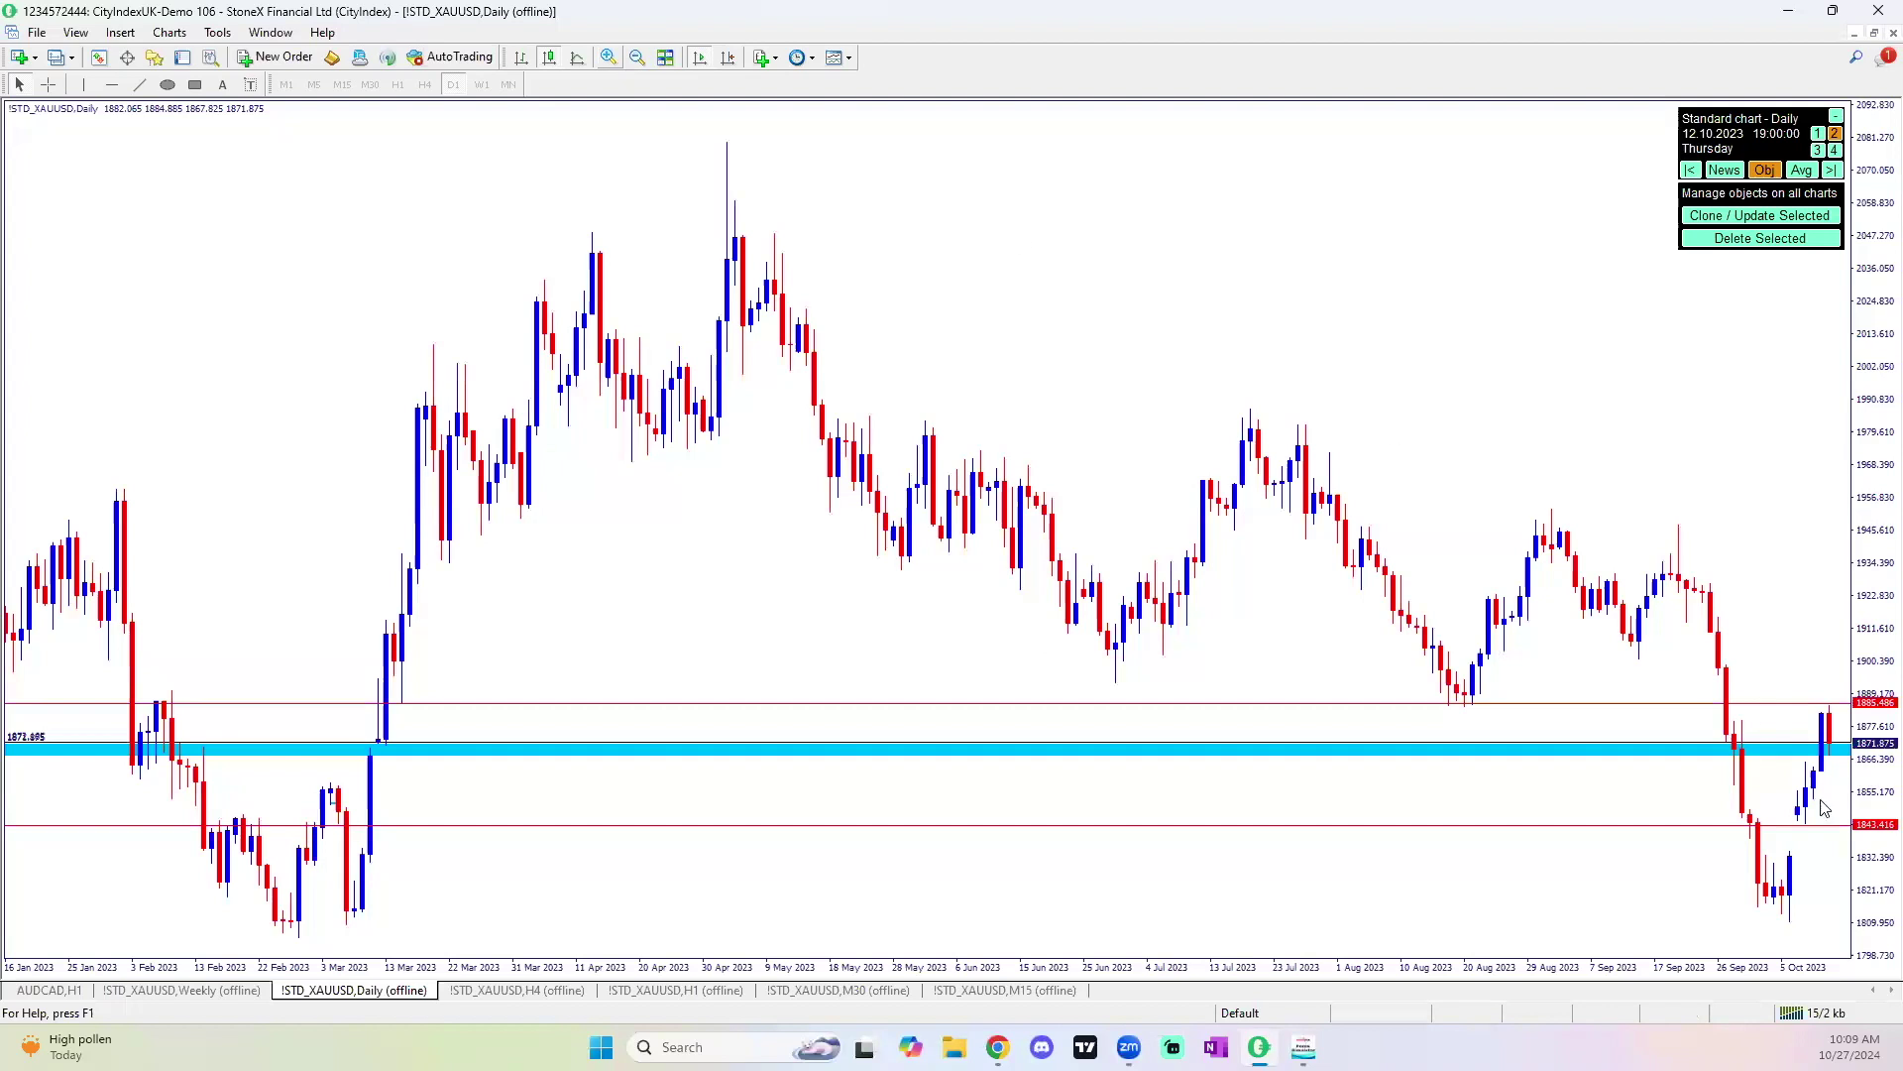
{"action": "left_click", "coordinate": [727, 58]}
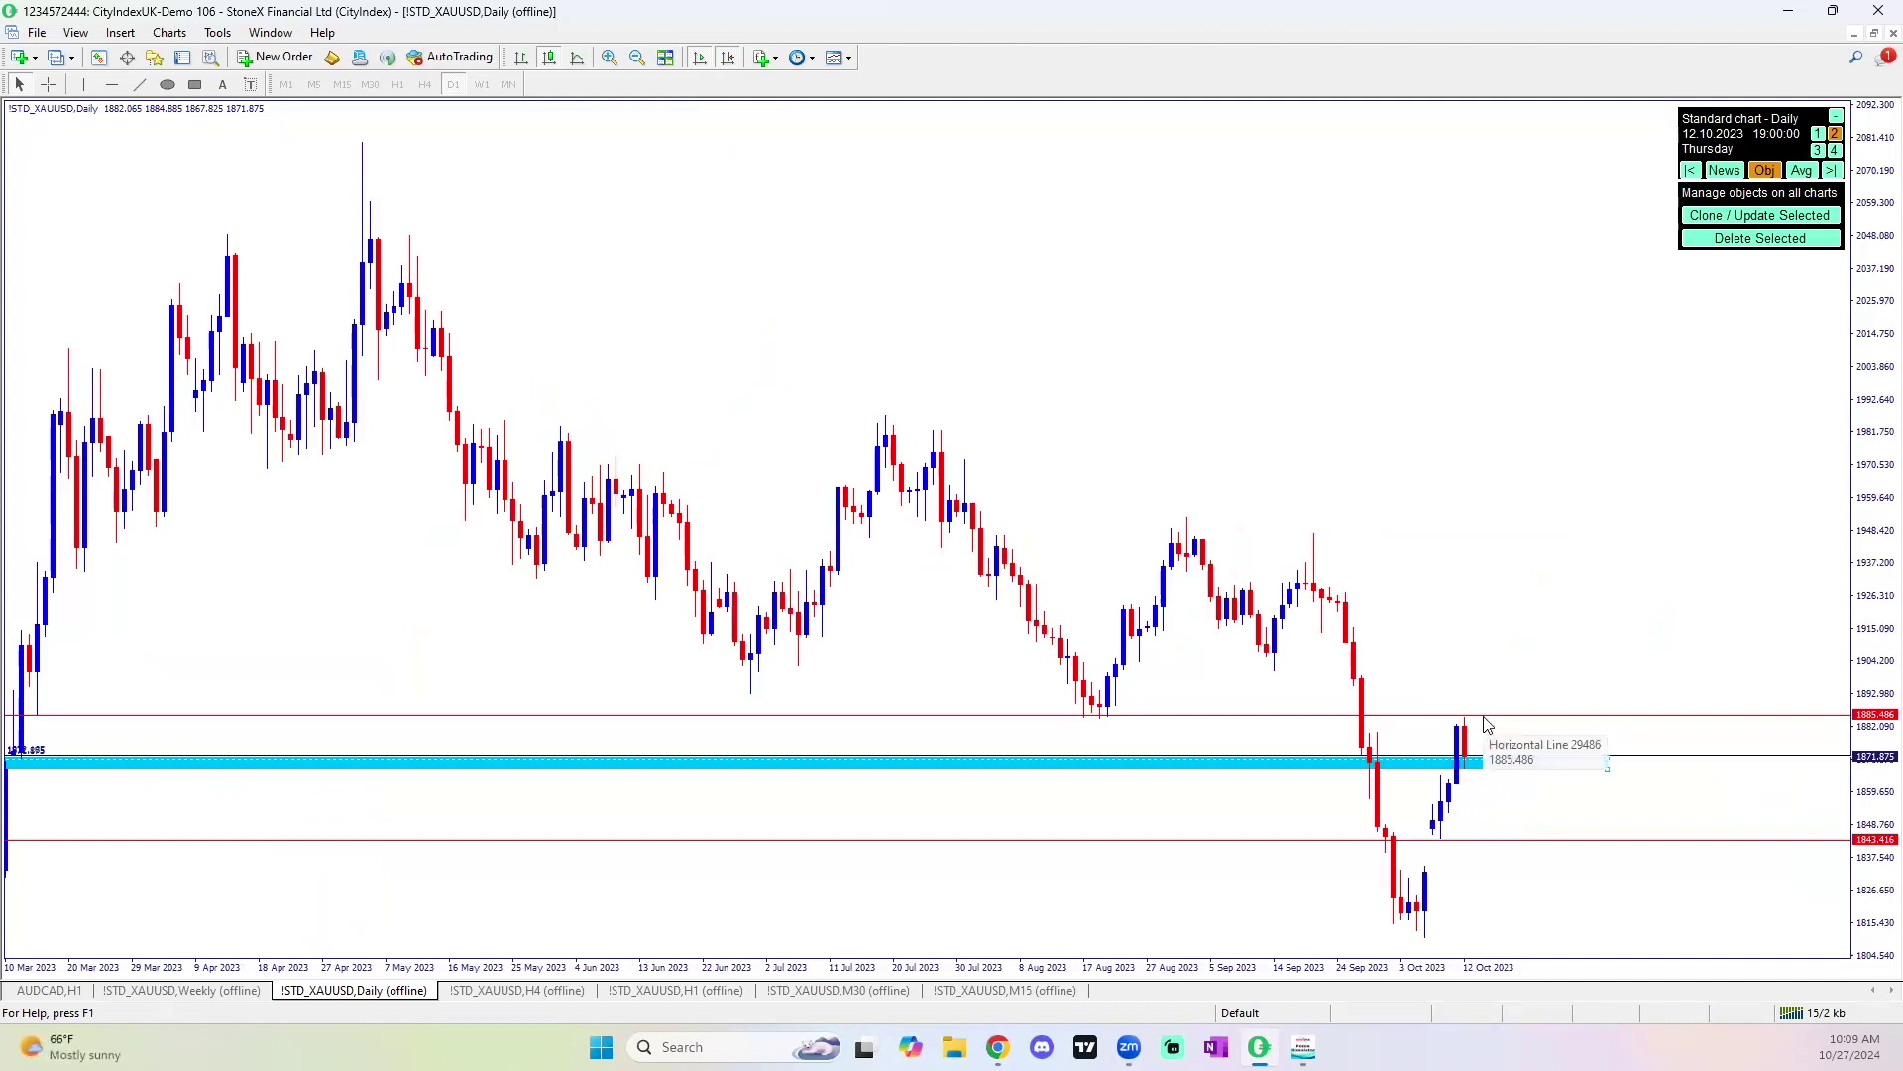
On the H4 chart, sketch temporary marks over the recent candles between the blue zone and the upper red line, and erase them.
{"action": "left_click", "coordinate": [528, 990]}
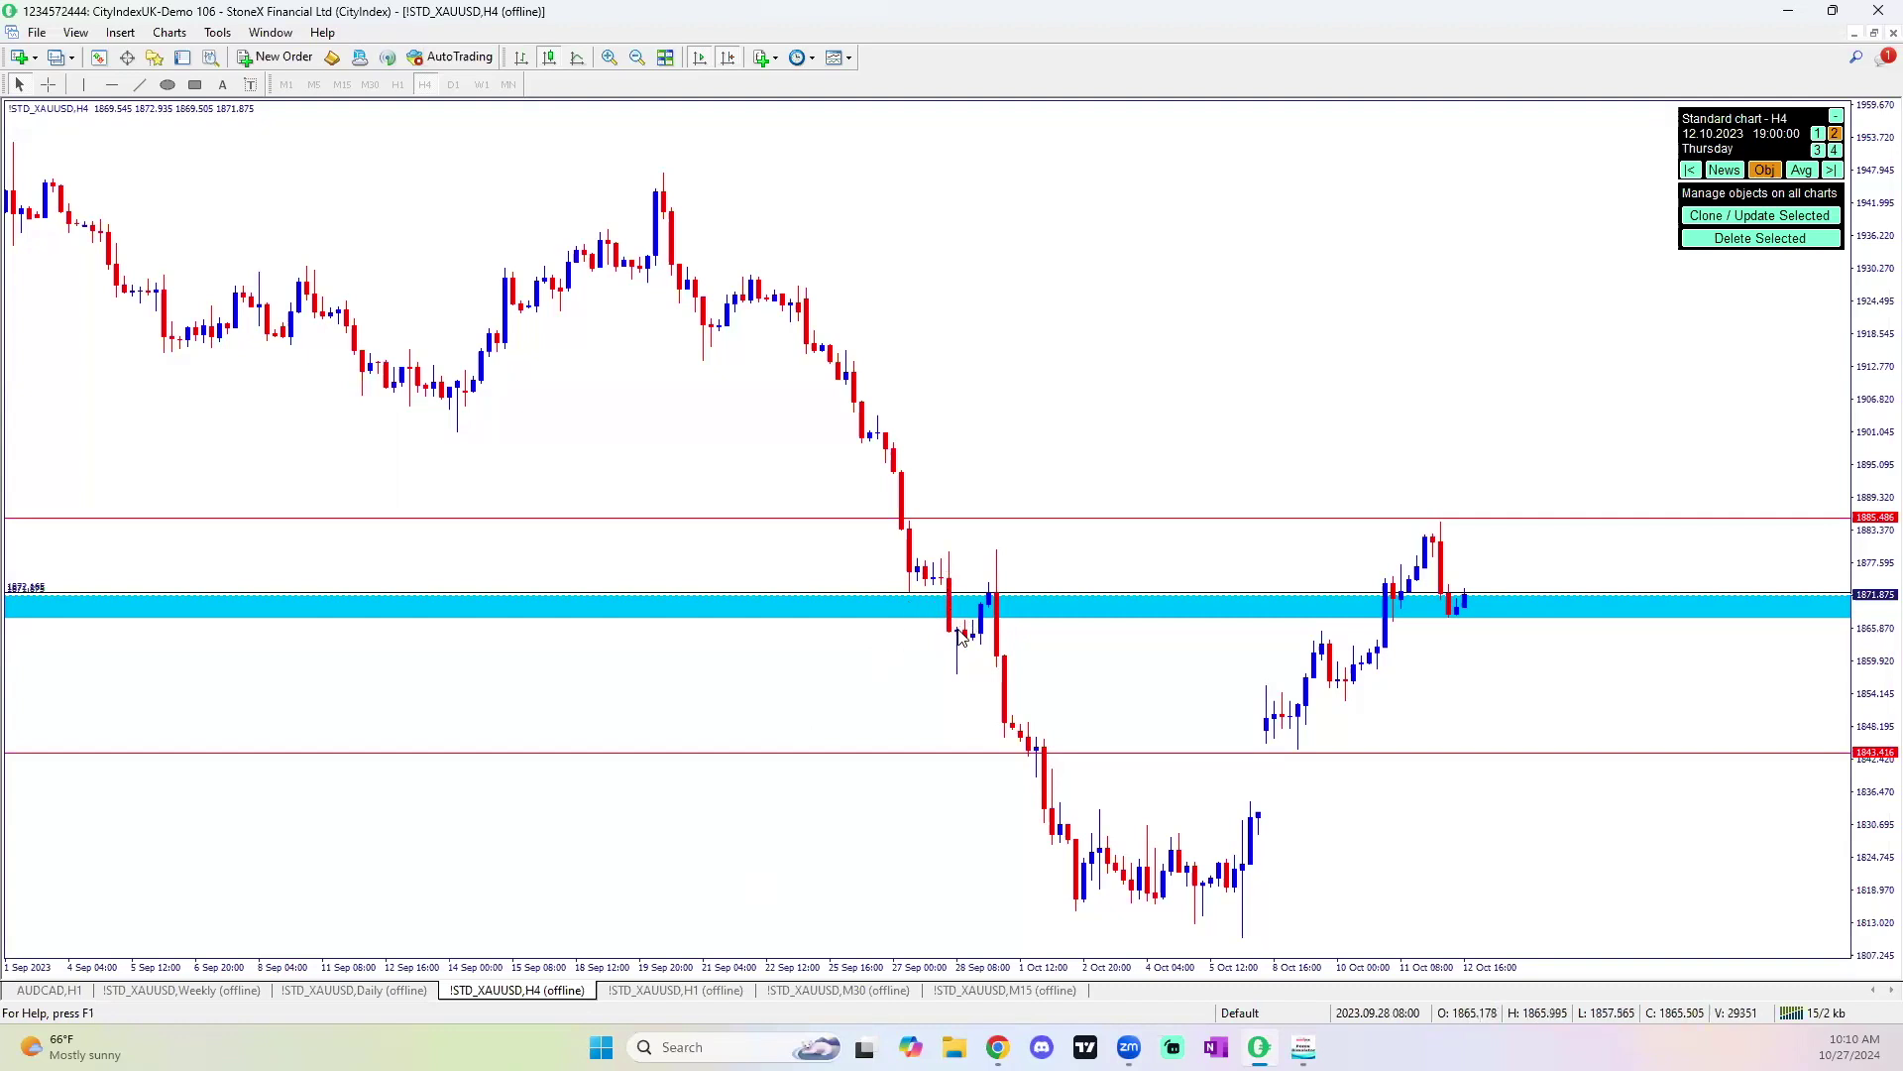
{"action": "mouse_move", "coordinate": [974, 645]}
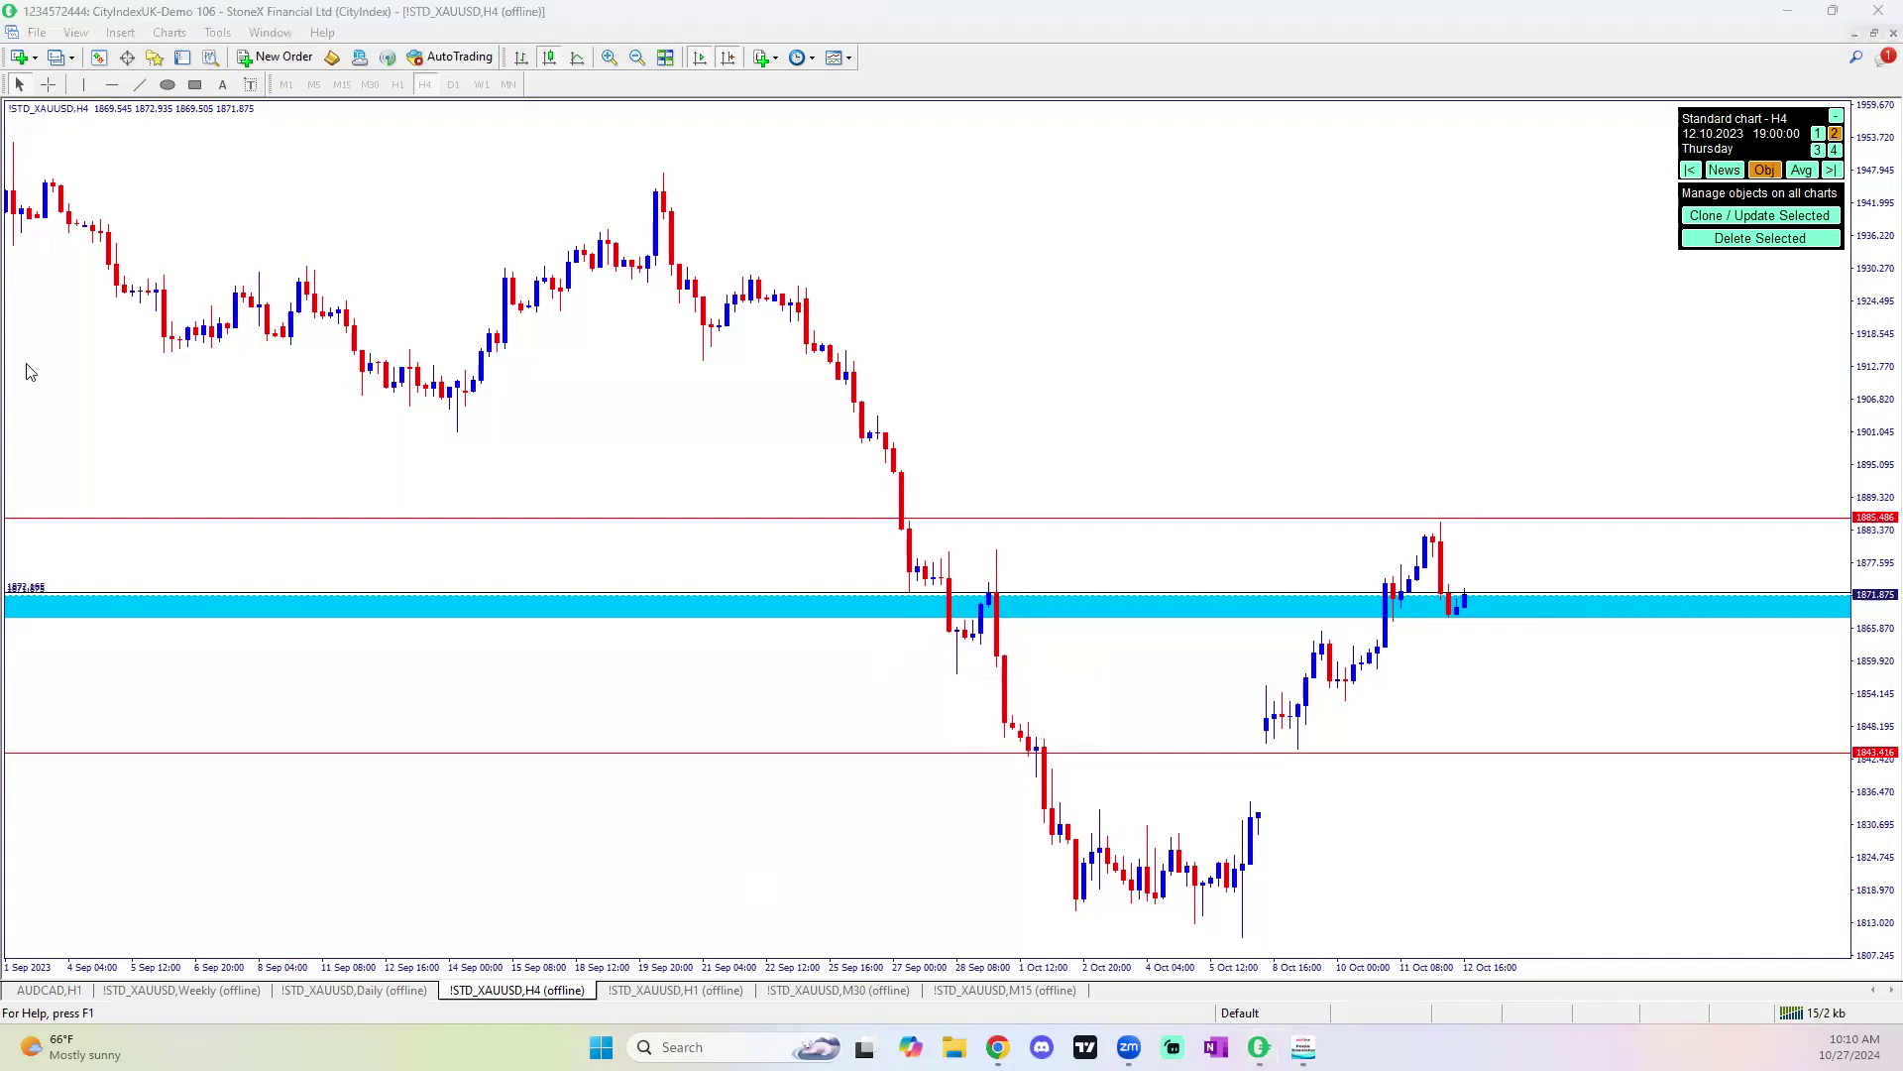
{"action": "left_click_drag", "start_coordinate": [1374, 604], "coordinate": [1401, 520]}
{"action": "left_click_drag", "start_coordinate": [1409, 626], "coordinate": [1439, 524]}
{"action": "key", "text": "BackSpace"}
{"action": "key", "text": "BackSpace"}
{"action": "key", "text": "BackSpace"}
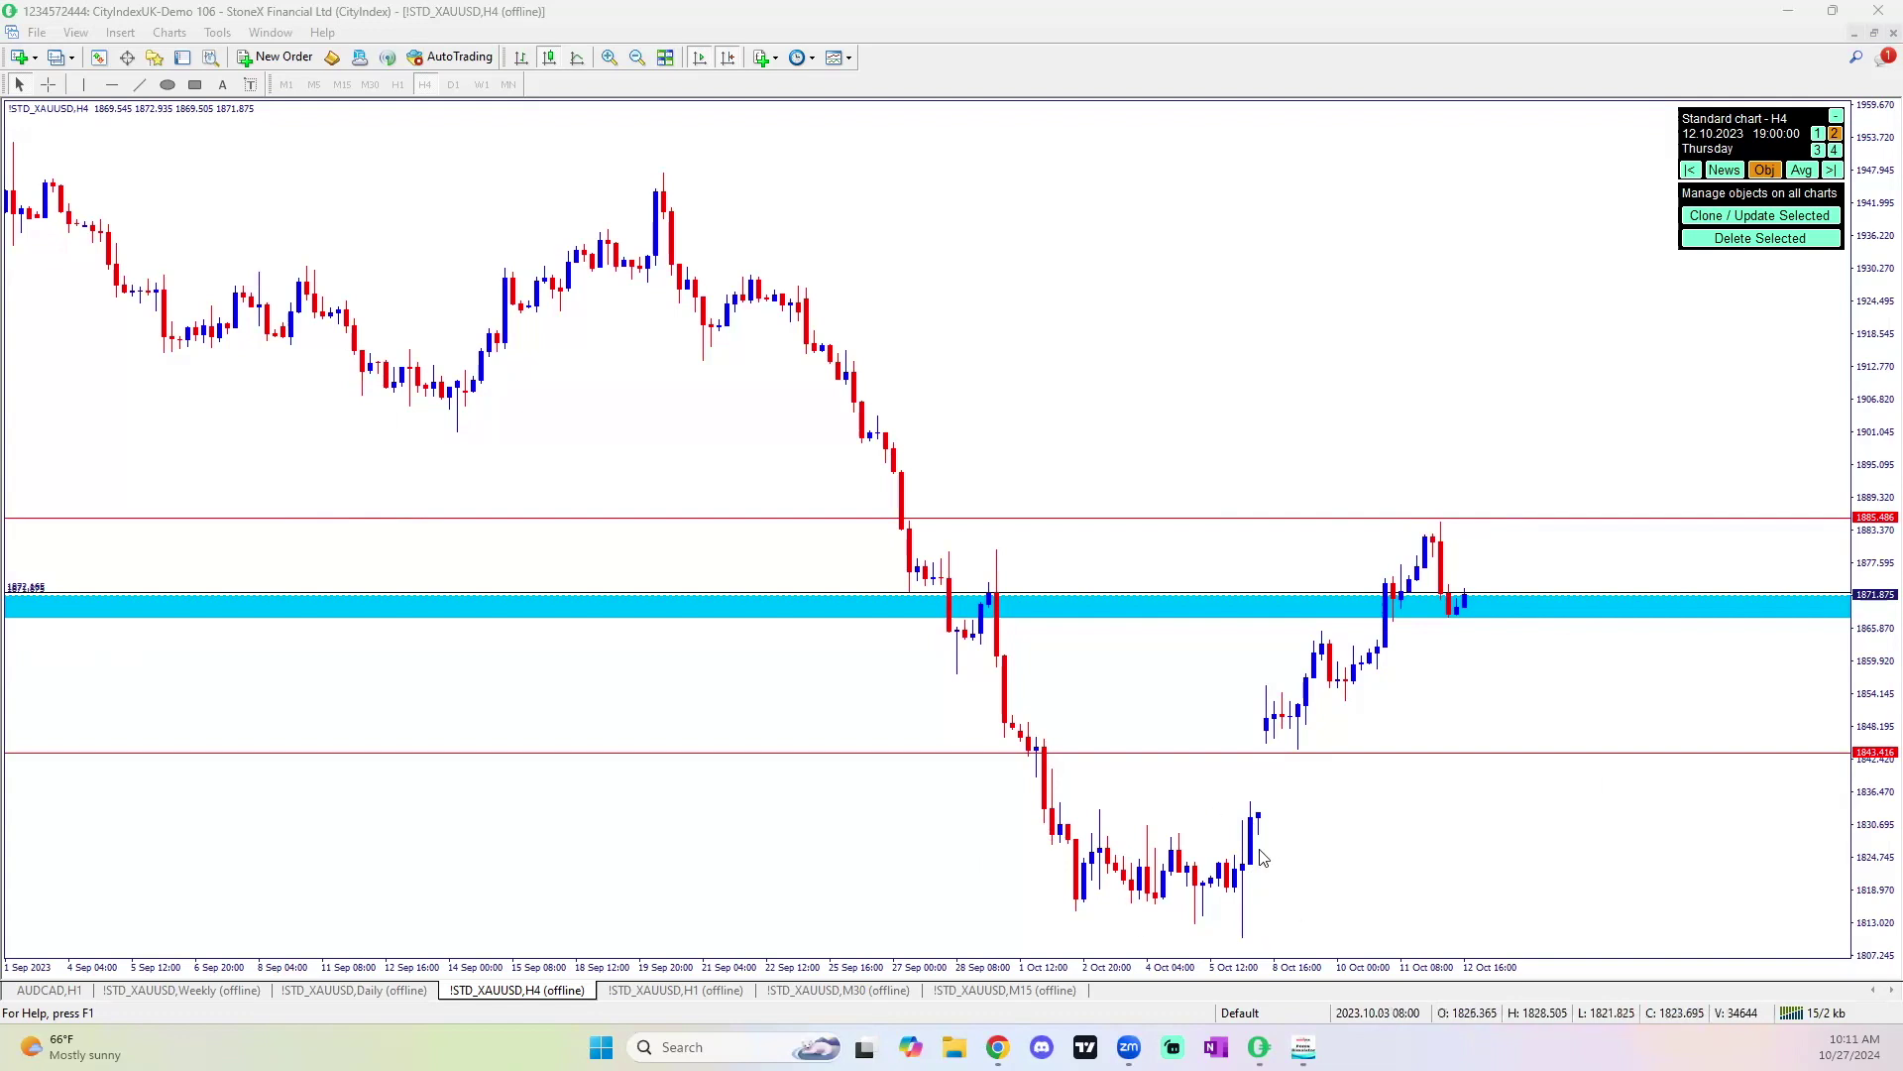
On the weekly chart, draw a descending line from the 2023 peak and box the 2022 and 2023 reactions around the upper red line.
{"action": "left_click", "coordinate": [675, 991]}
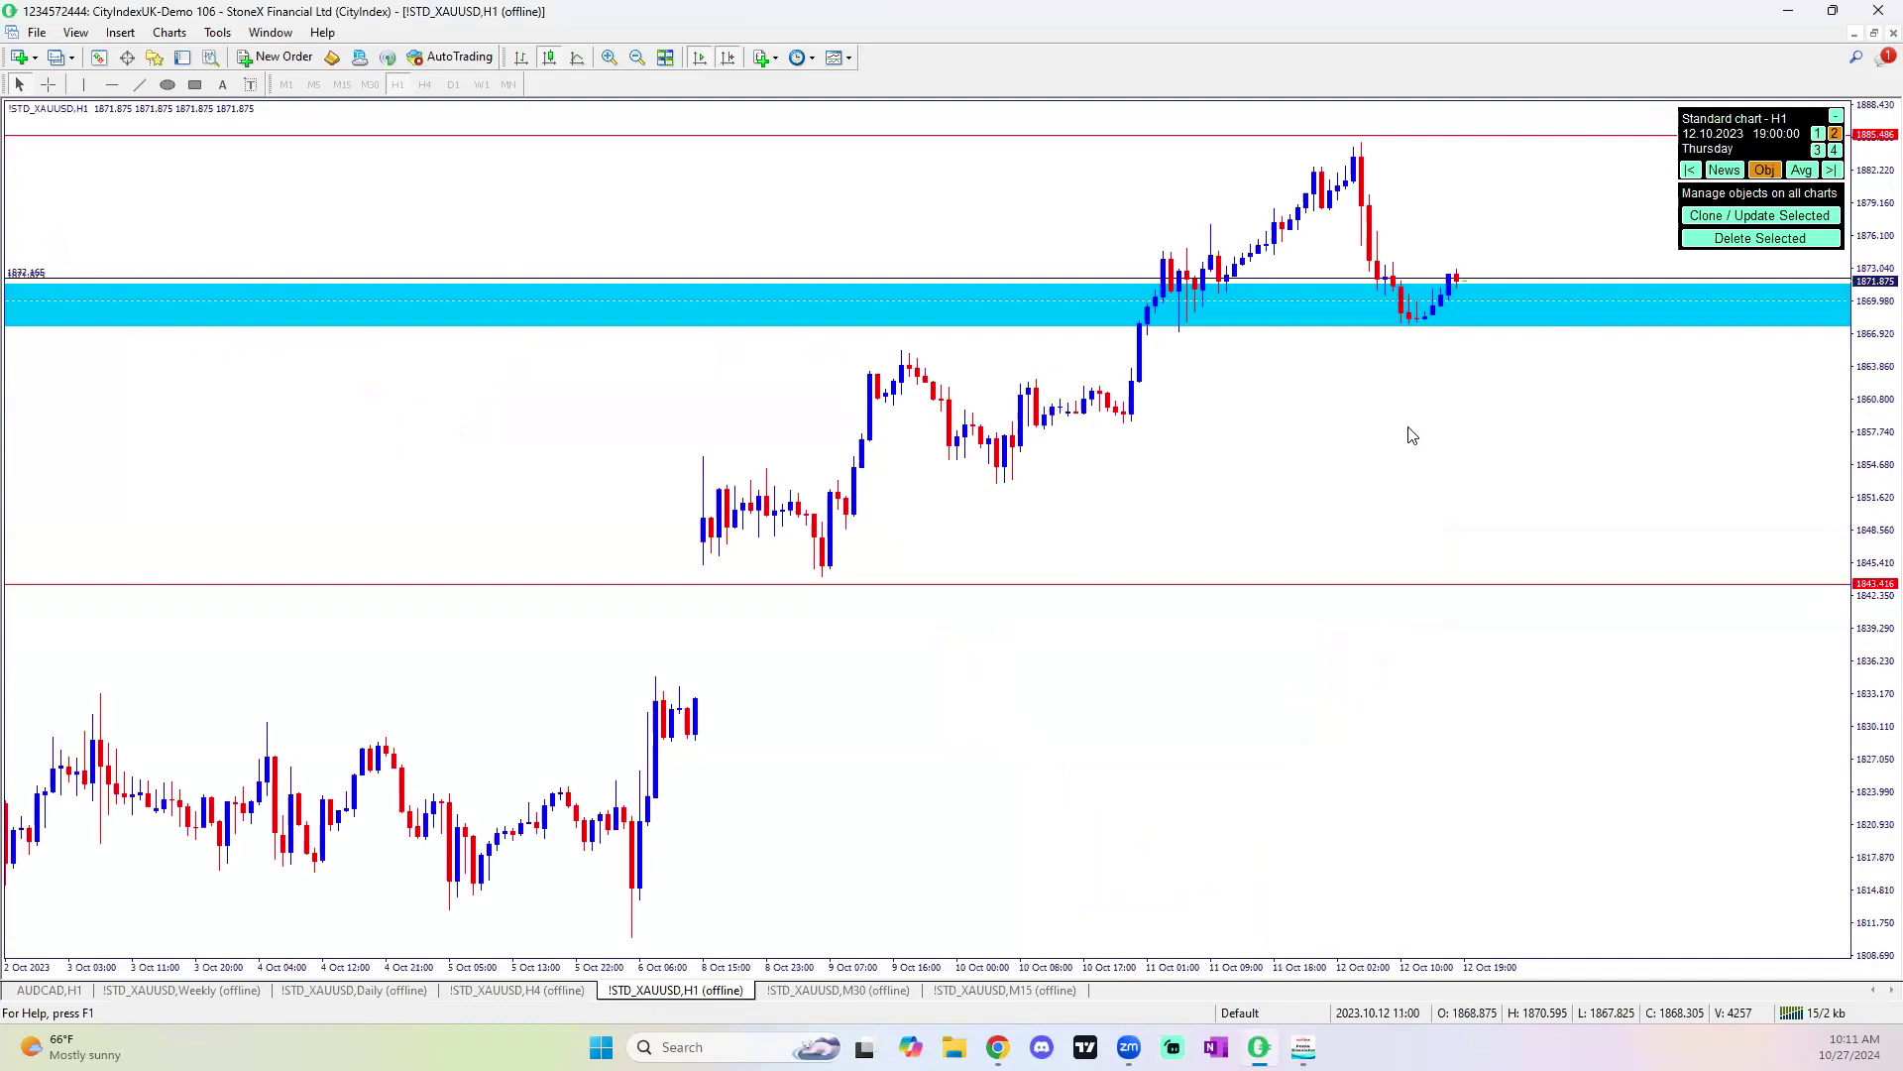
{"action": "left_click", "coordinate": [238, 989]}
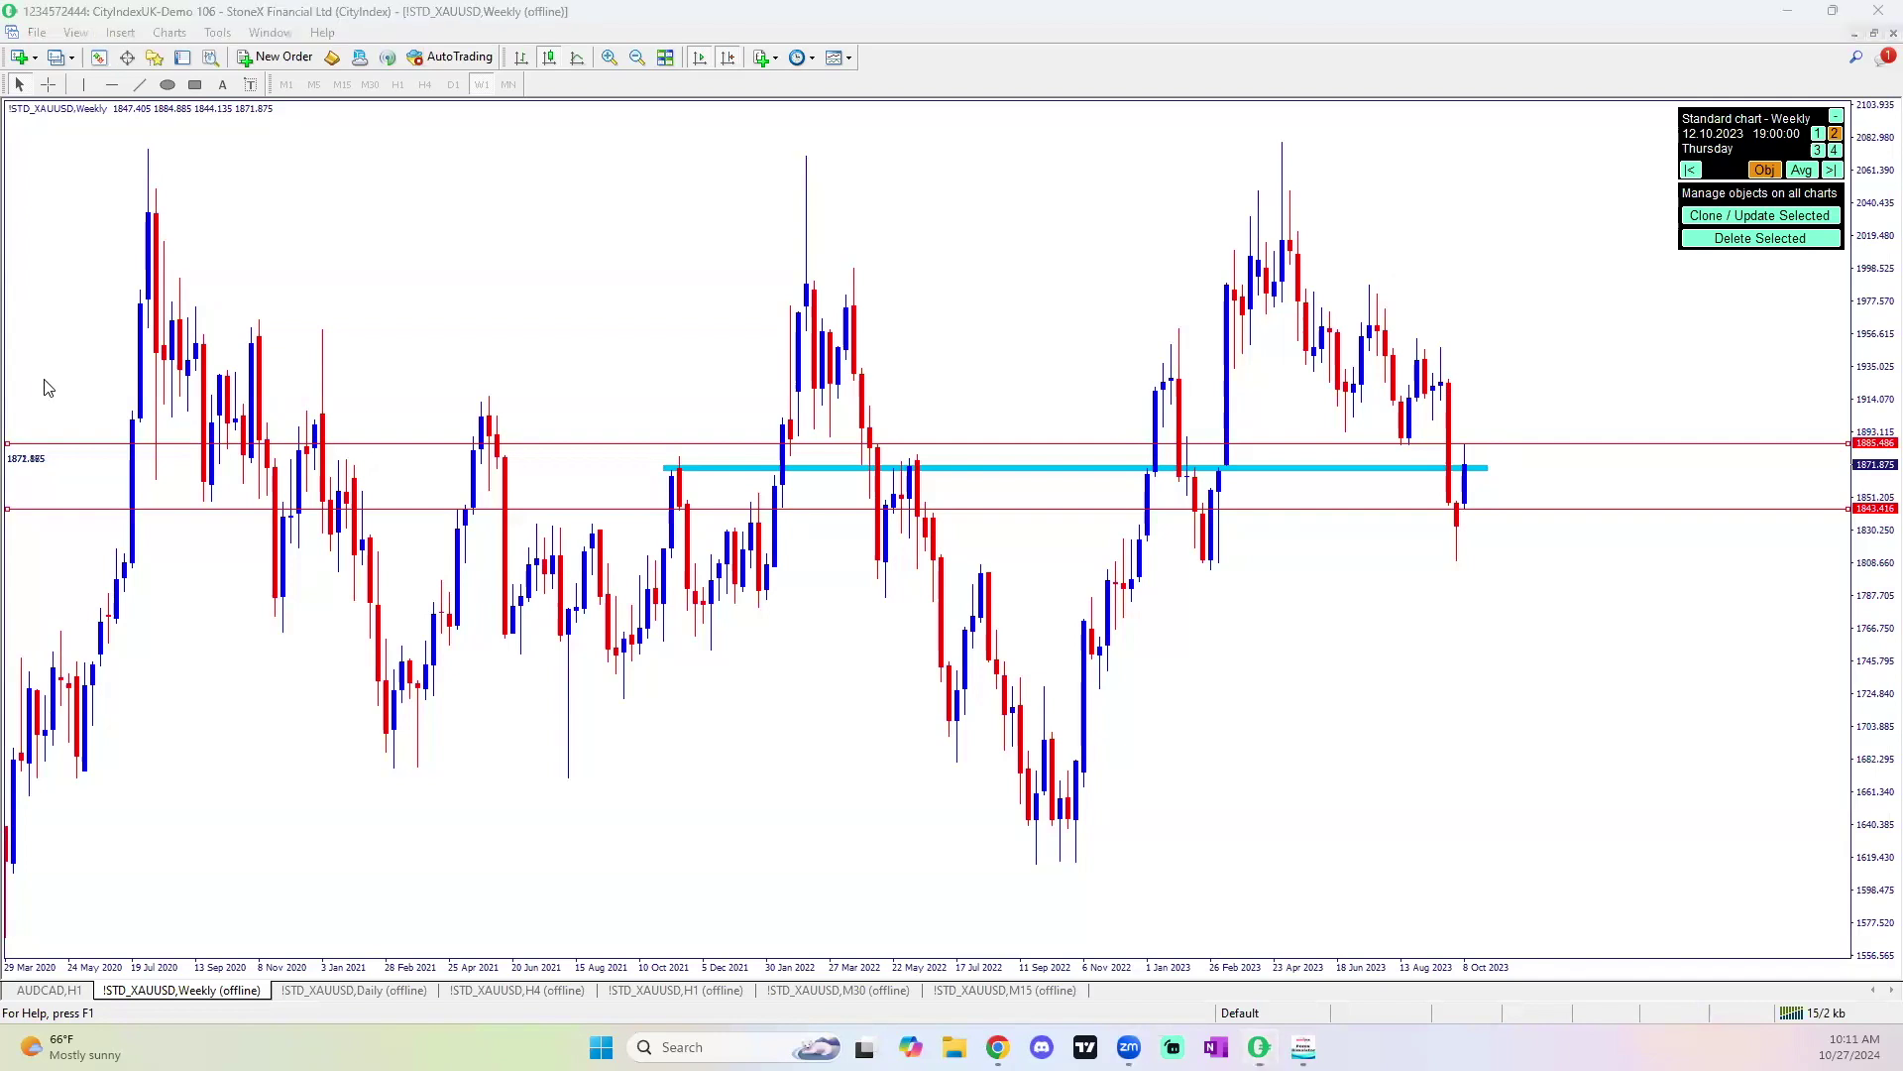
{"action": "left_click_drag", "start_coordinate": [1283, 143], "coordinate": [1588, 524]}
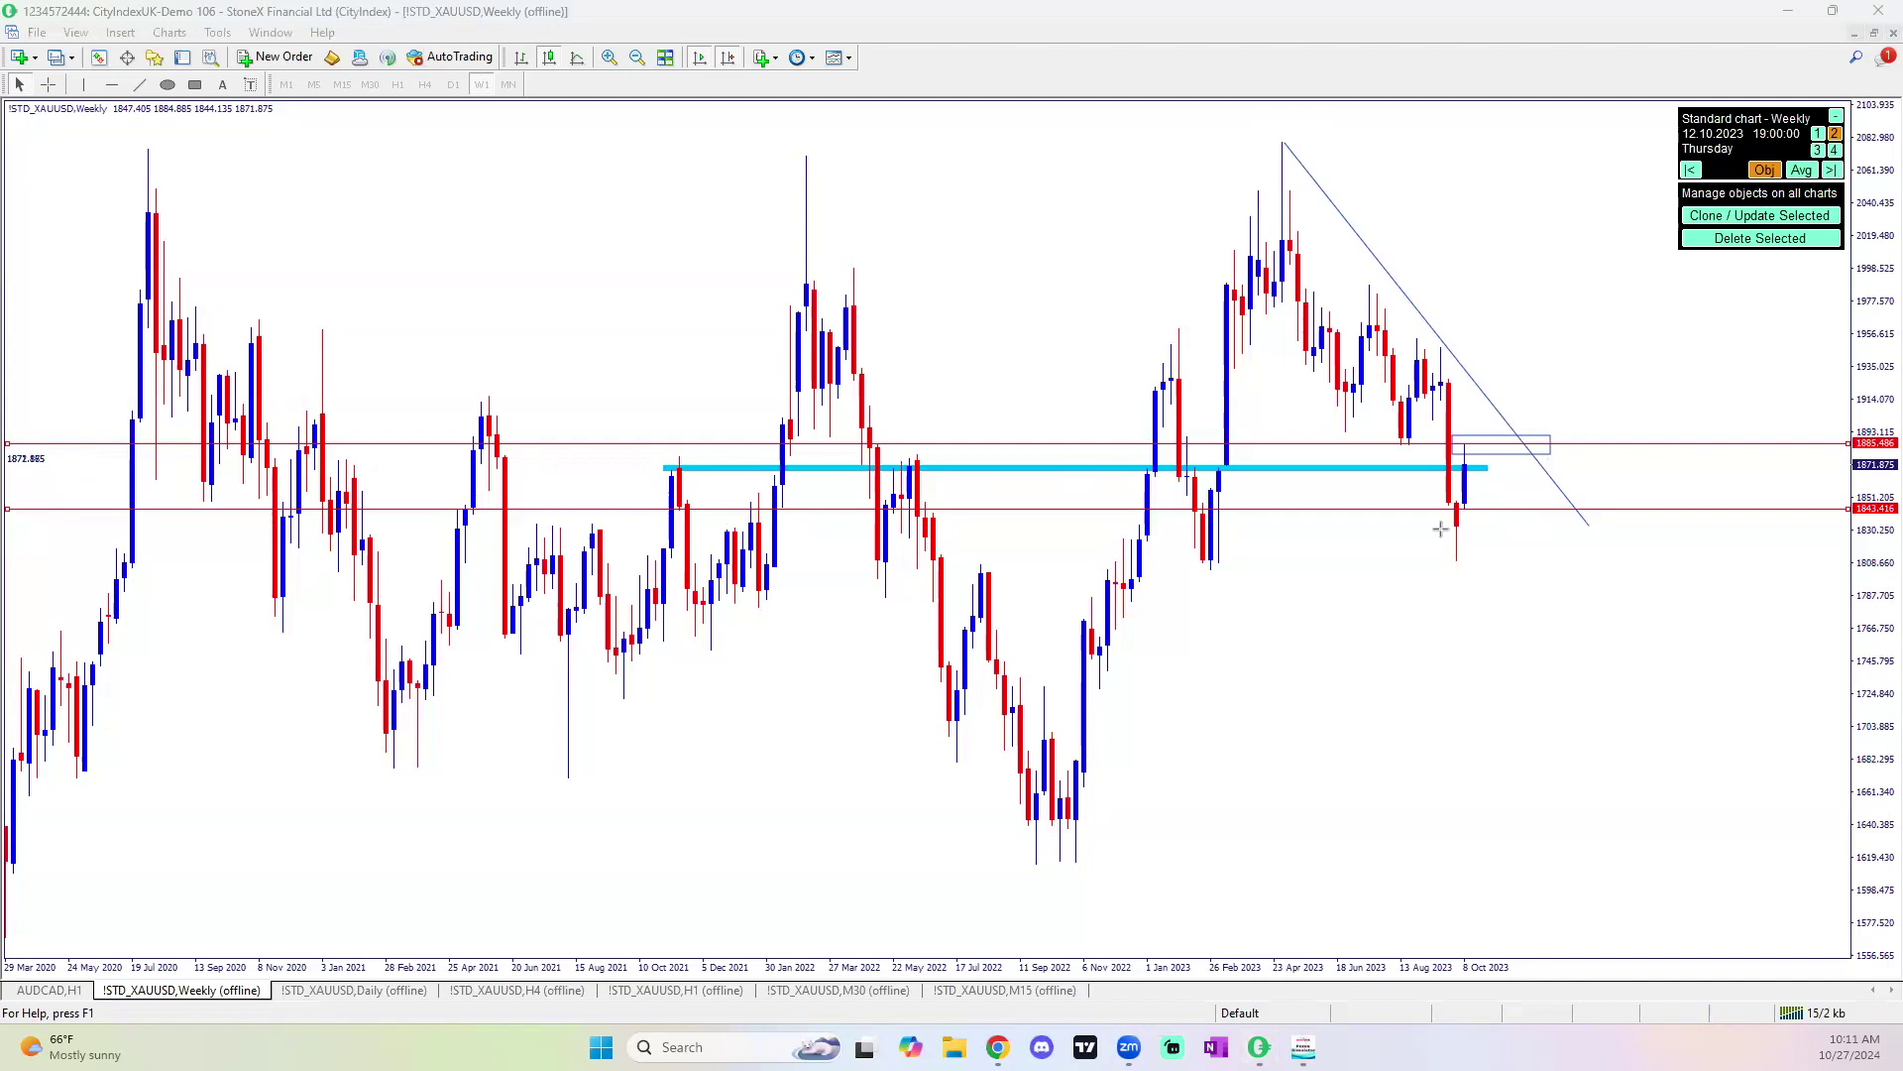
{"action": "left_click_drag", "start_coordinate": [1211, 452], "coordinate": [1221, 575]}
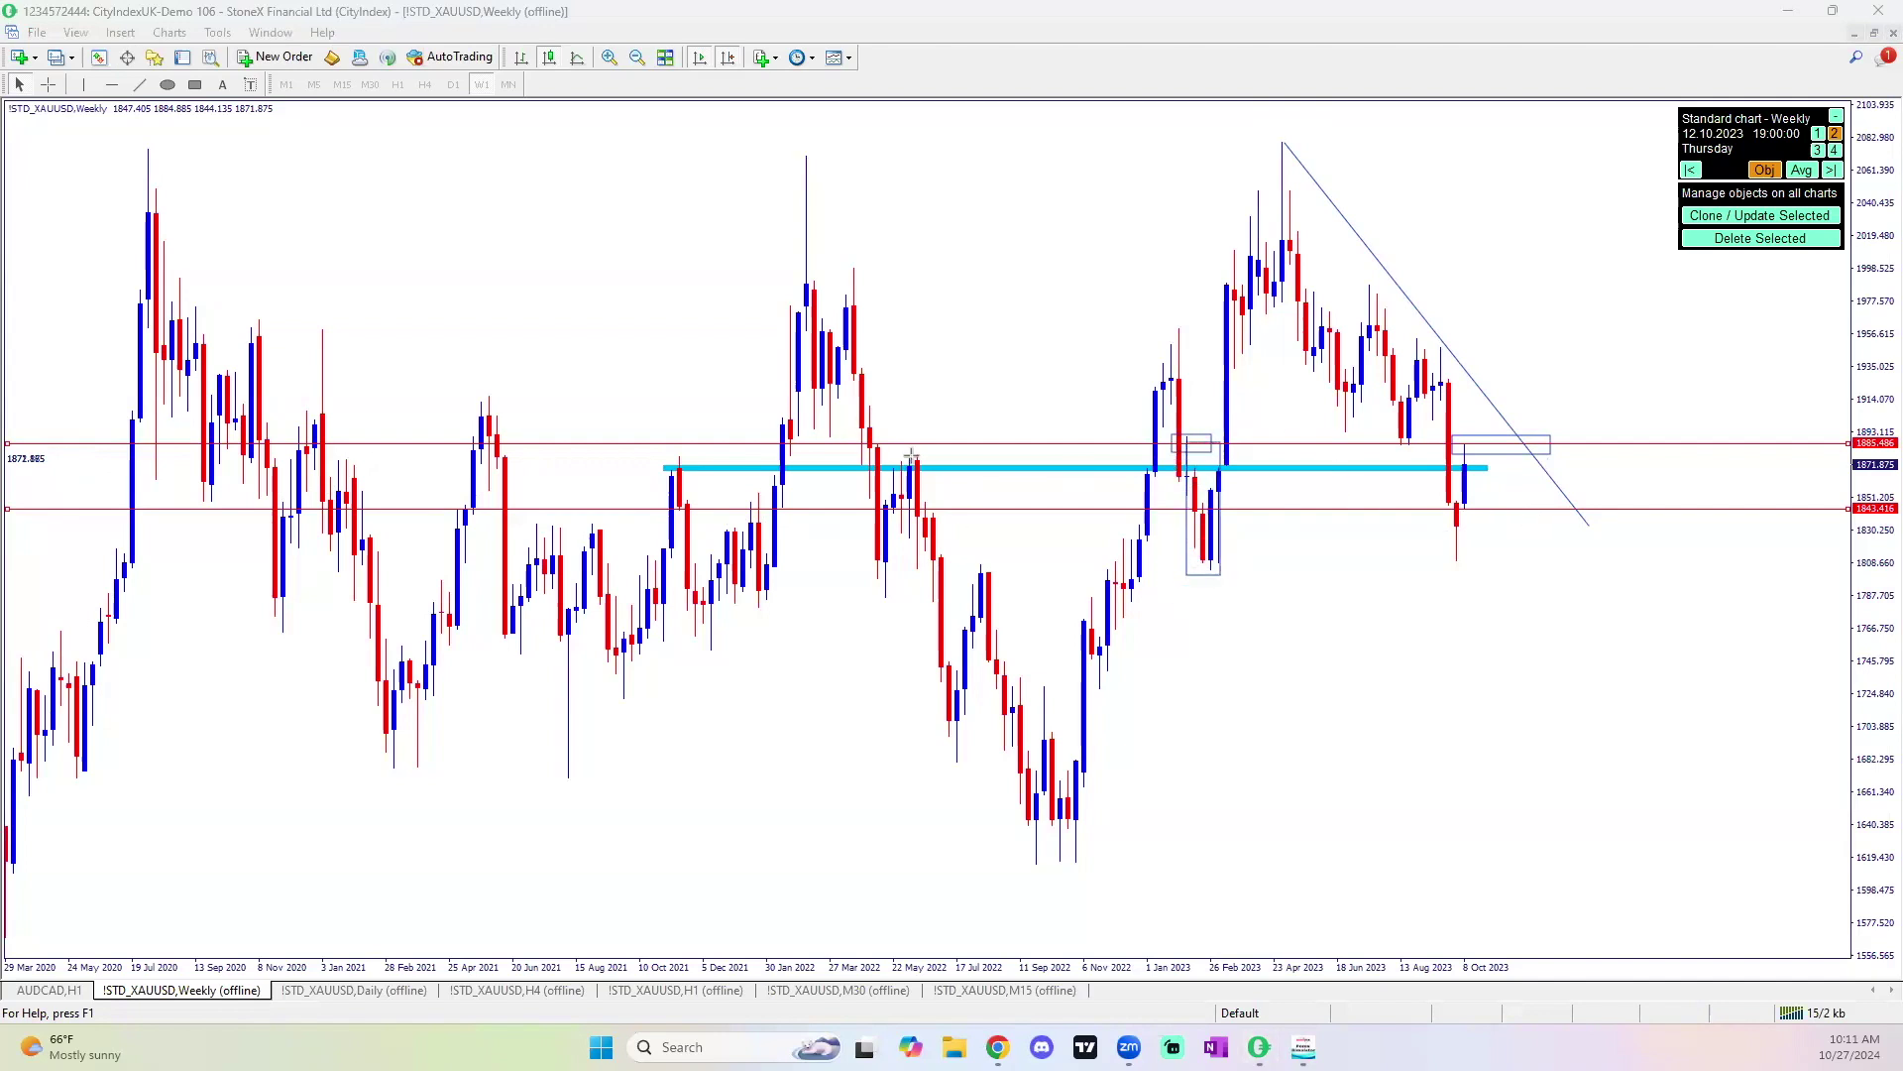
{"action": "left_click_drag", "start_coordinate": [900, 438], "coordinate": [904, 710]}
{"action": "left_click_drag", "start_coordinate": [769, 415], "coordinate": [780, 313]}
{"action": "mouse_move", "coordinate": [848, 181]}
{"action": "left_mouse_down"}
{"action": "mouse_move", "coordinate": [849, 146]}
{"action": "mouse_move", "coordinate": [131, 142]}
{"action": "left_mouse_up"}
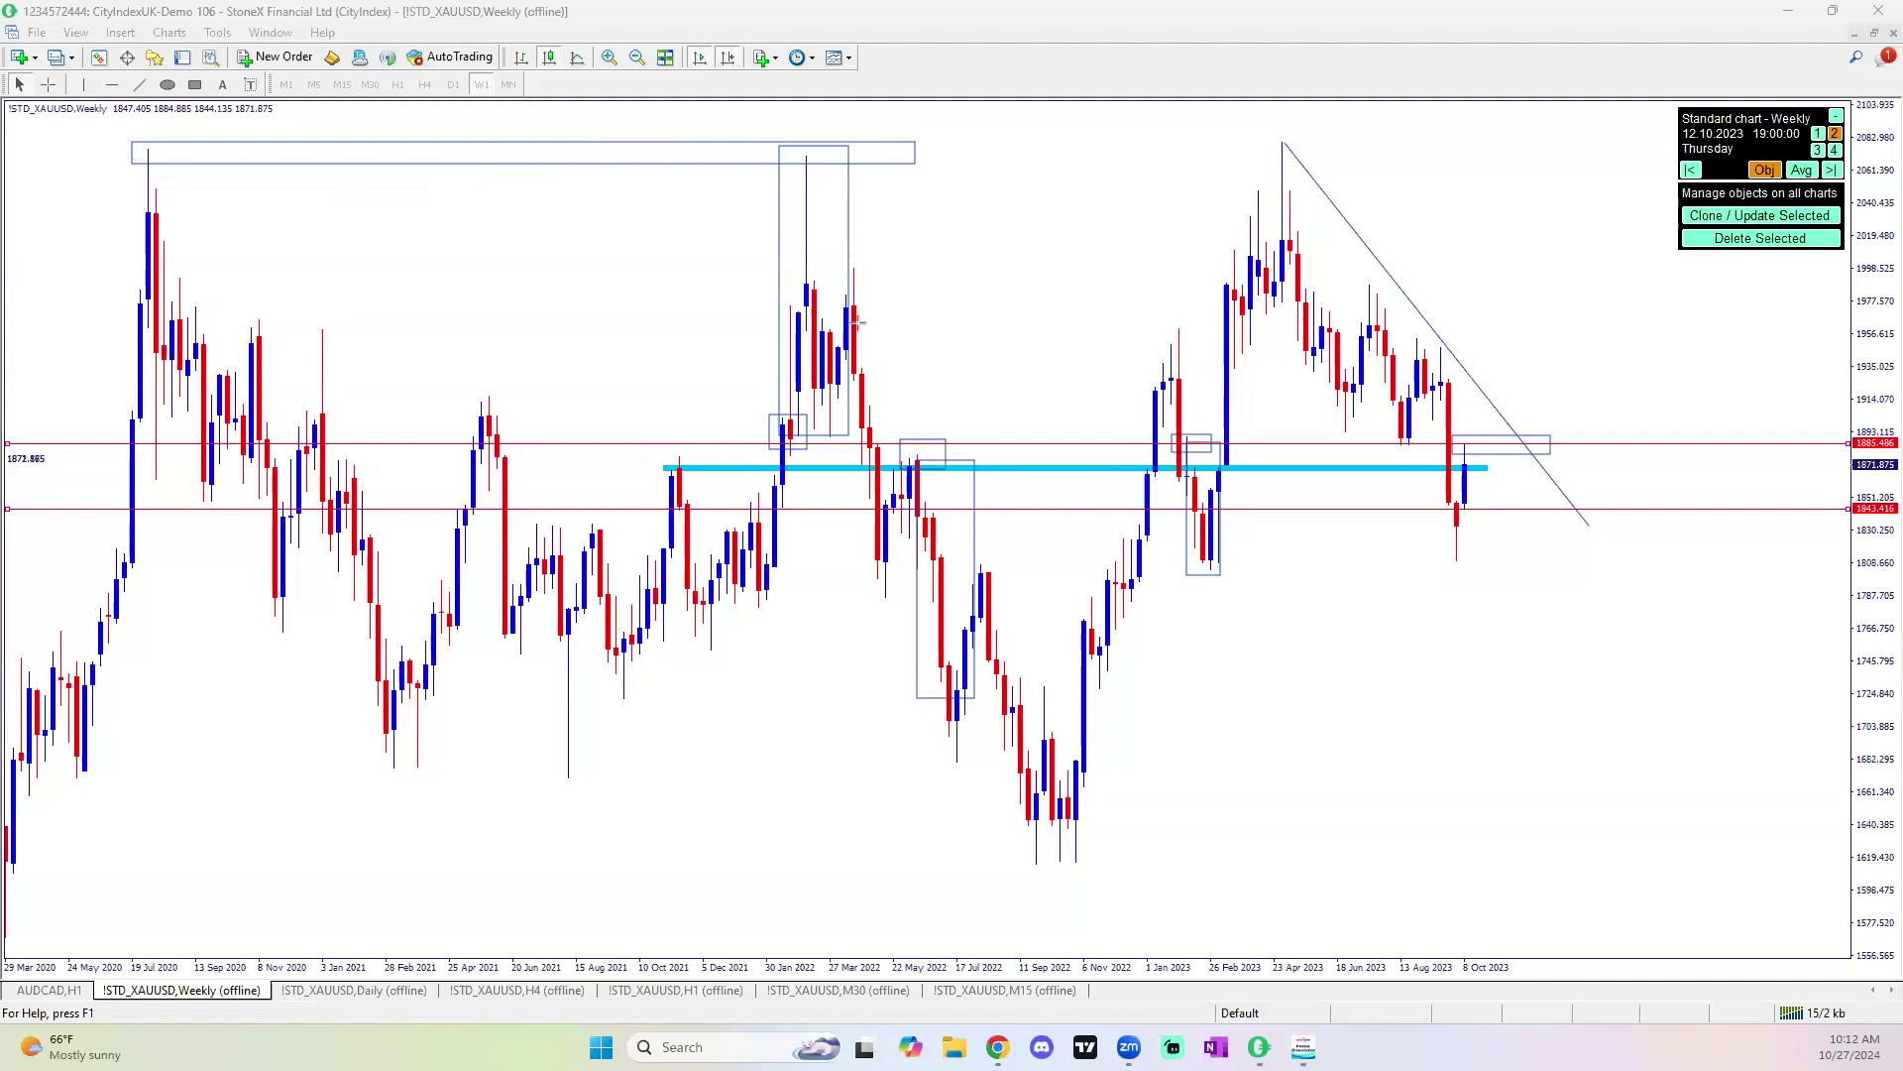
Box the two 2021 reversals and the latest high near the weekly chart's upper red line, and clear the annotations.
{"action": "left_click_drag", "start_coordinate": [462, 415], "coordinate": [539, 455]}
{"action": "left_click_drag", "start_coordinate": [482, 399], "coordinate": [550, 673]}
{"action": "left_click_drag", "start_coordinate": [292, 406], "coordinate": [348, 458]}
{"action": "left_click_drag", "start_coordinate": [319, 403], "coordinate": [428, 713]}
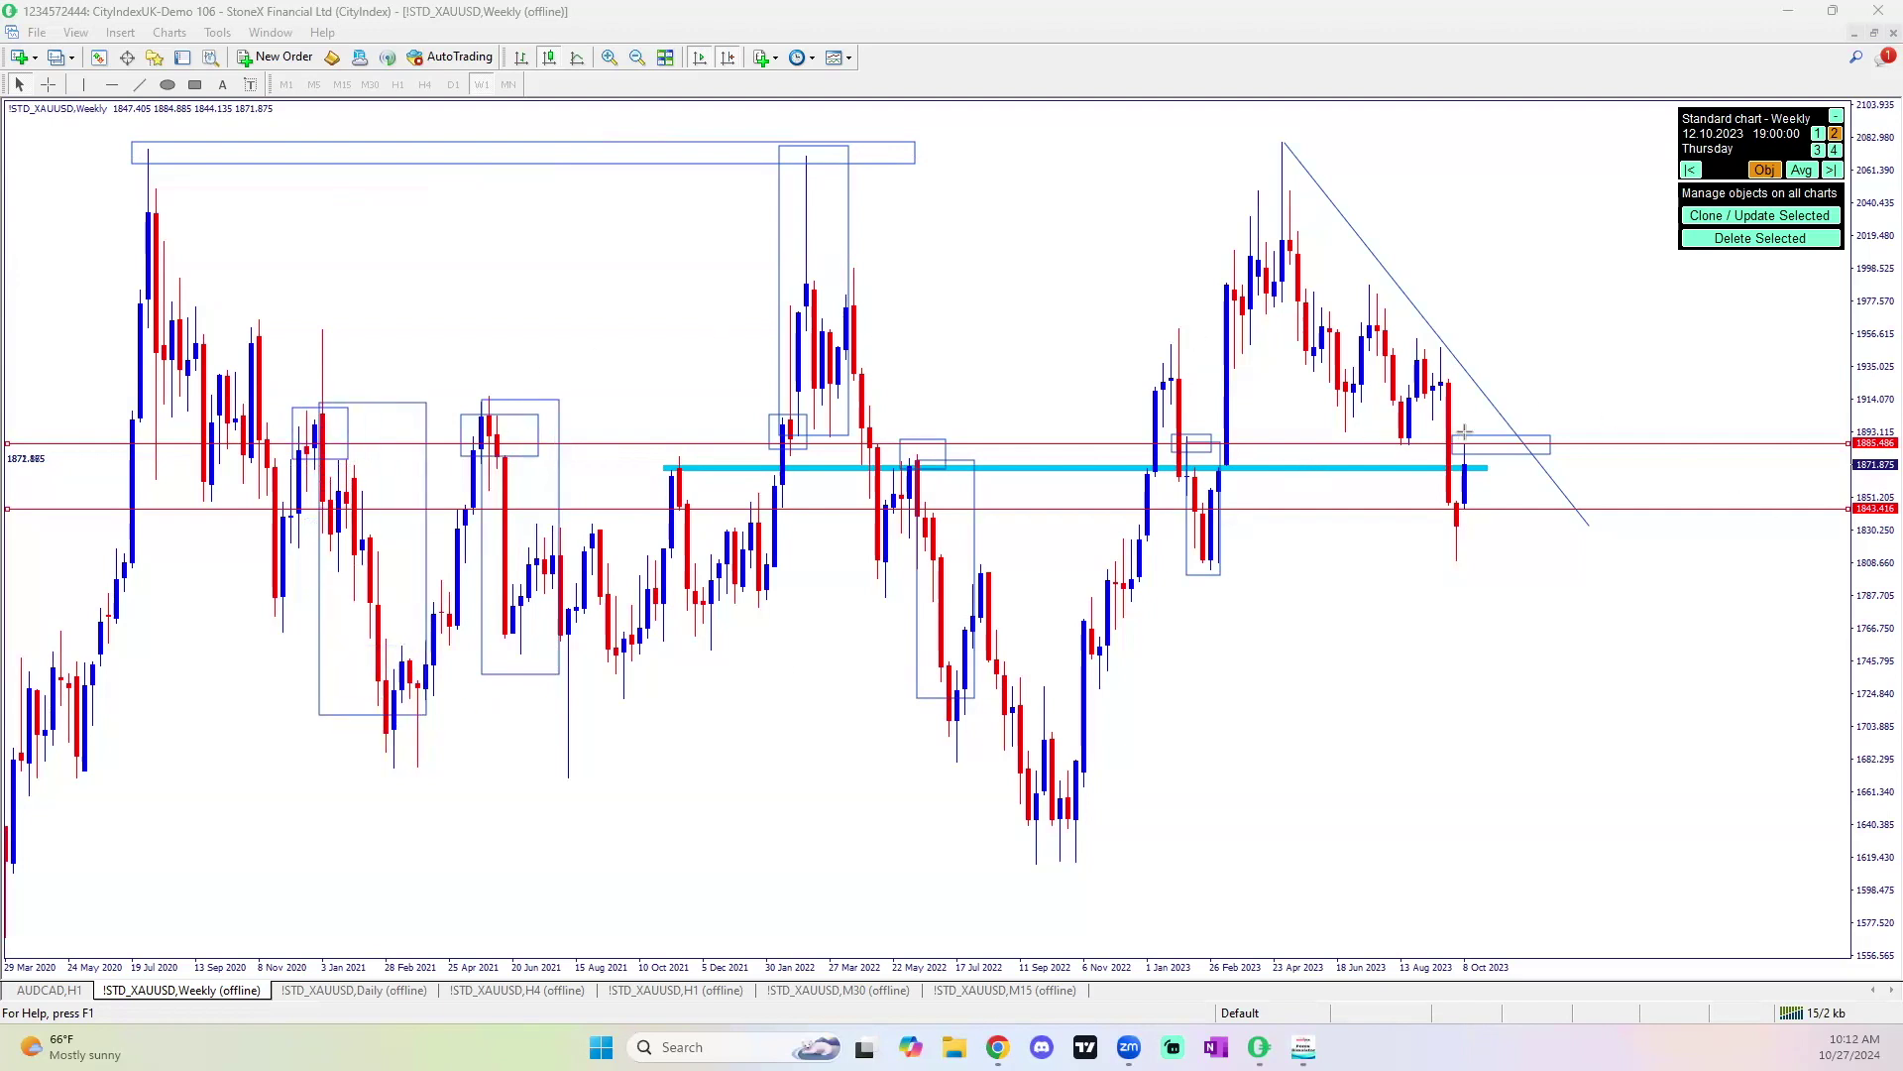
{"action": "left_click_drag", "start_coordinate": [1452, 431], "coordinate": [1556, 456]}
{"action": "left_click_drag", "start_coordinate": [1459, 428], "coordinate": [1505, 454]}
{"action": "key", "text": "Delete"}
On the H1 chart, draw an arrow along the October rally and a descending zigzag of arrows above the price.
{"action": "left_click", "coordinate": [677, 991]}
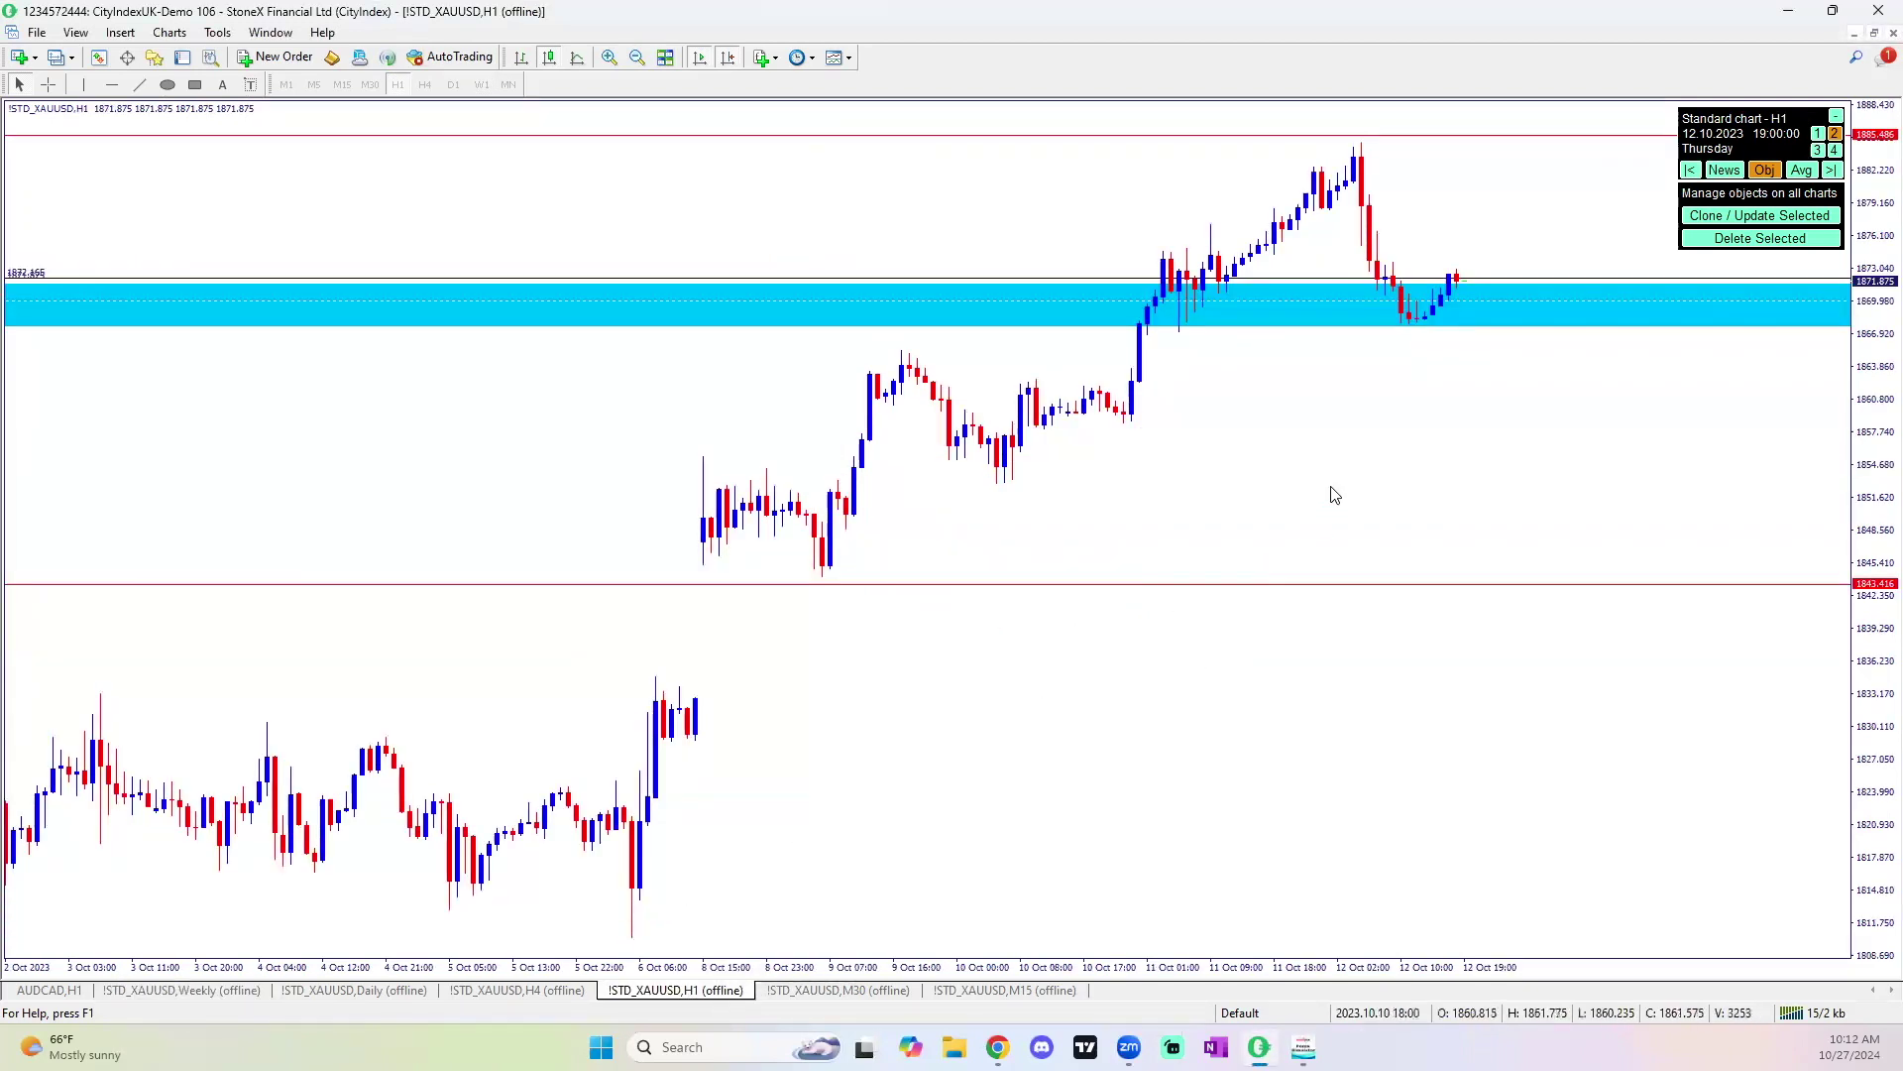
{"action": "left_click", "coordinate": [637, 57]}
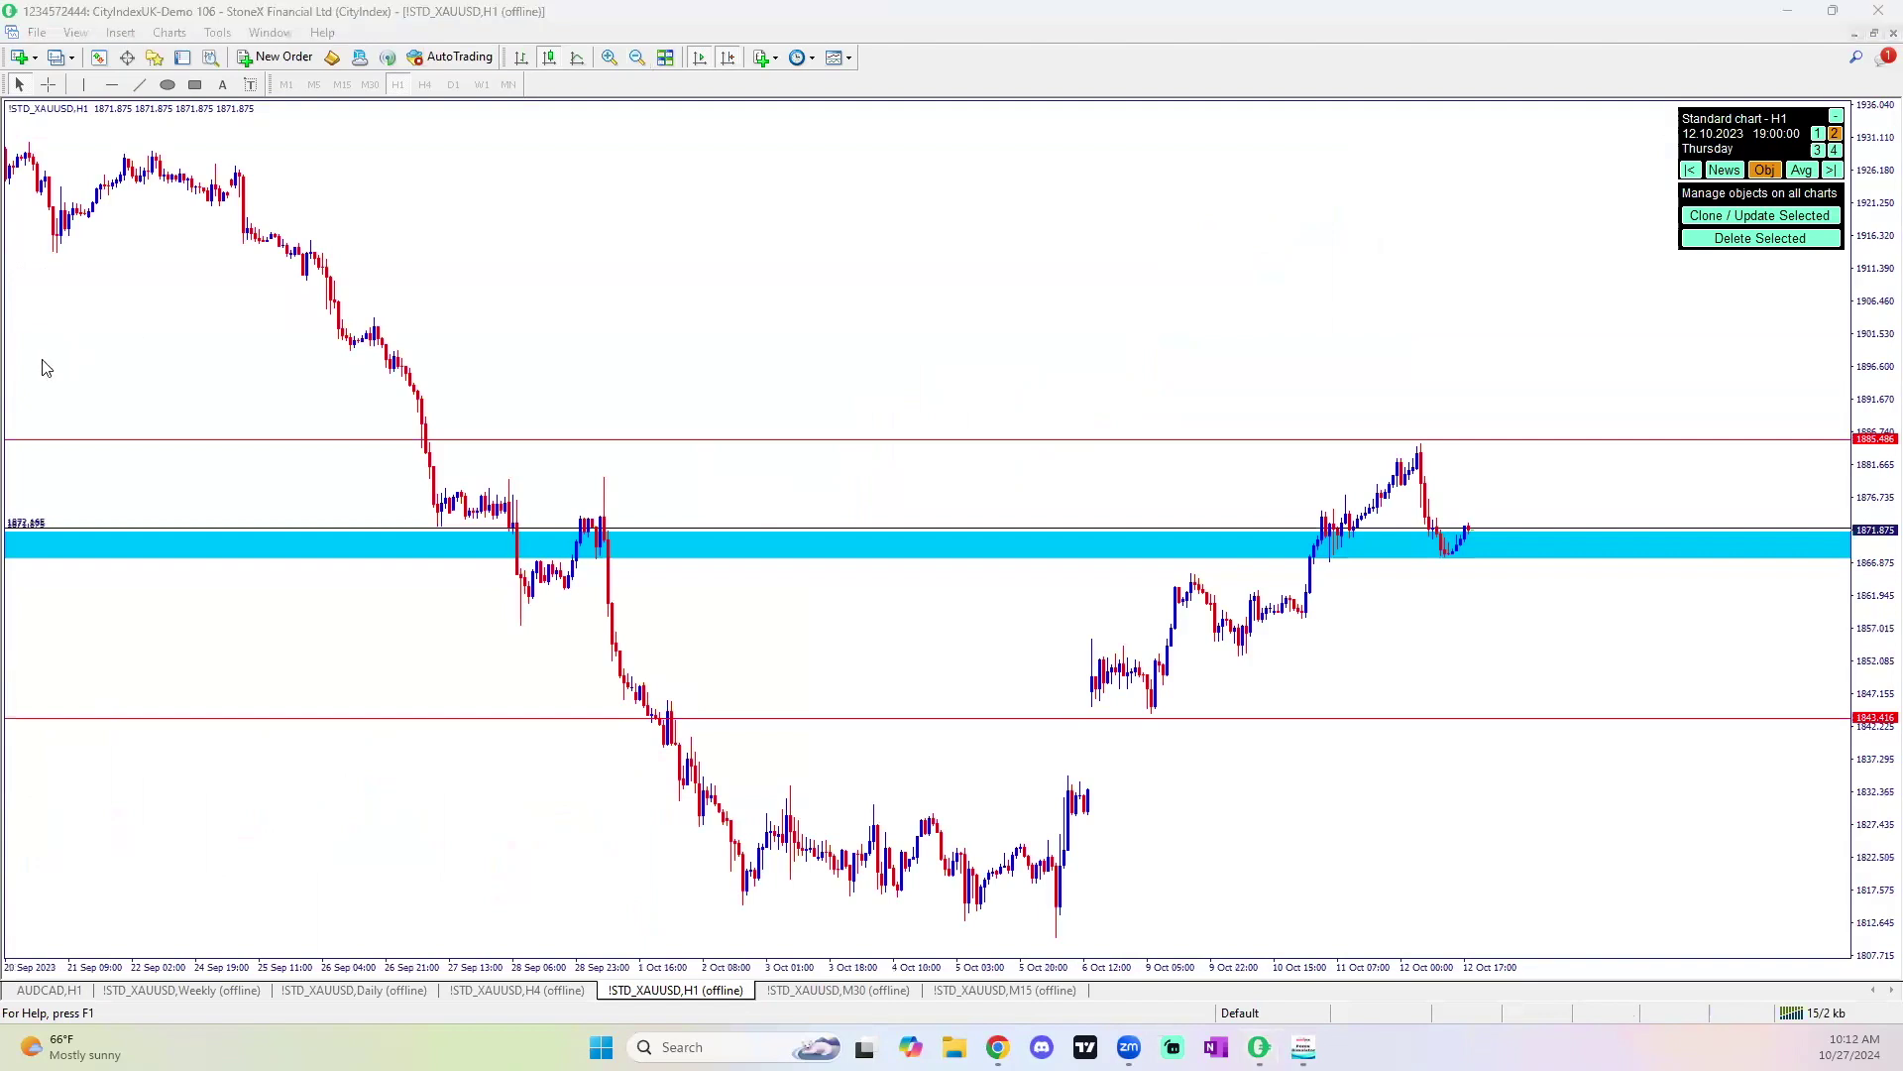
{"action": "left_click_drag", "start_coordinate": [1495, 585], "coordinate": [1539, 522]}
{"action": "left_click_drag", "start_coordinate": [456, 122], "coordinate": [598, 285]}
{"action": "left_click_drag", "start_coordinate": [726, 224], "coordinate": [727, 226]}
{"action": "left_click_drag", "start_coordinate": [726, 226], "coordinate": [821, 399]}
{"action": "left_click_drag", "start_coordinate": [821, 400], "coordinate": [974, 308]}
{"action": "mouse_move", "coordinate": [974, 308]}
{"action": "left_mouse_down"}
{"action": "mouse_move", "coordinate": [1046, 486]}
{"action": "mouse_move", "coordinate": [1170, 399]}
{"action": "mouse_move", "coordinate": [1242, 550]}
{"action": "left_mouse_up"}
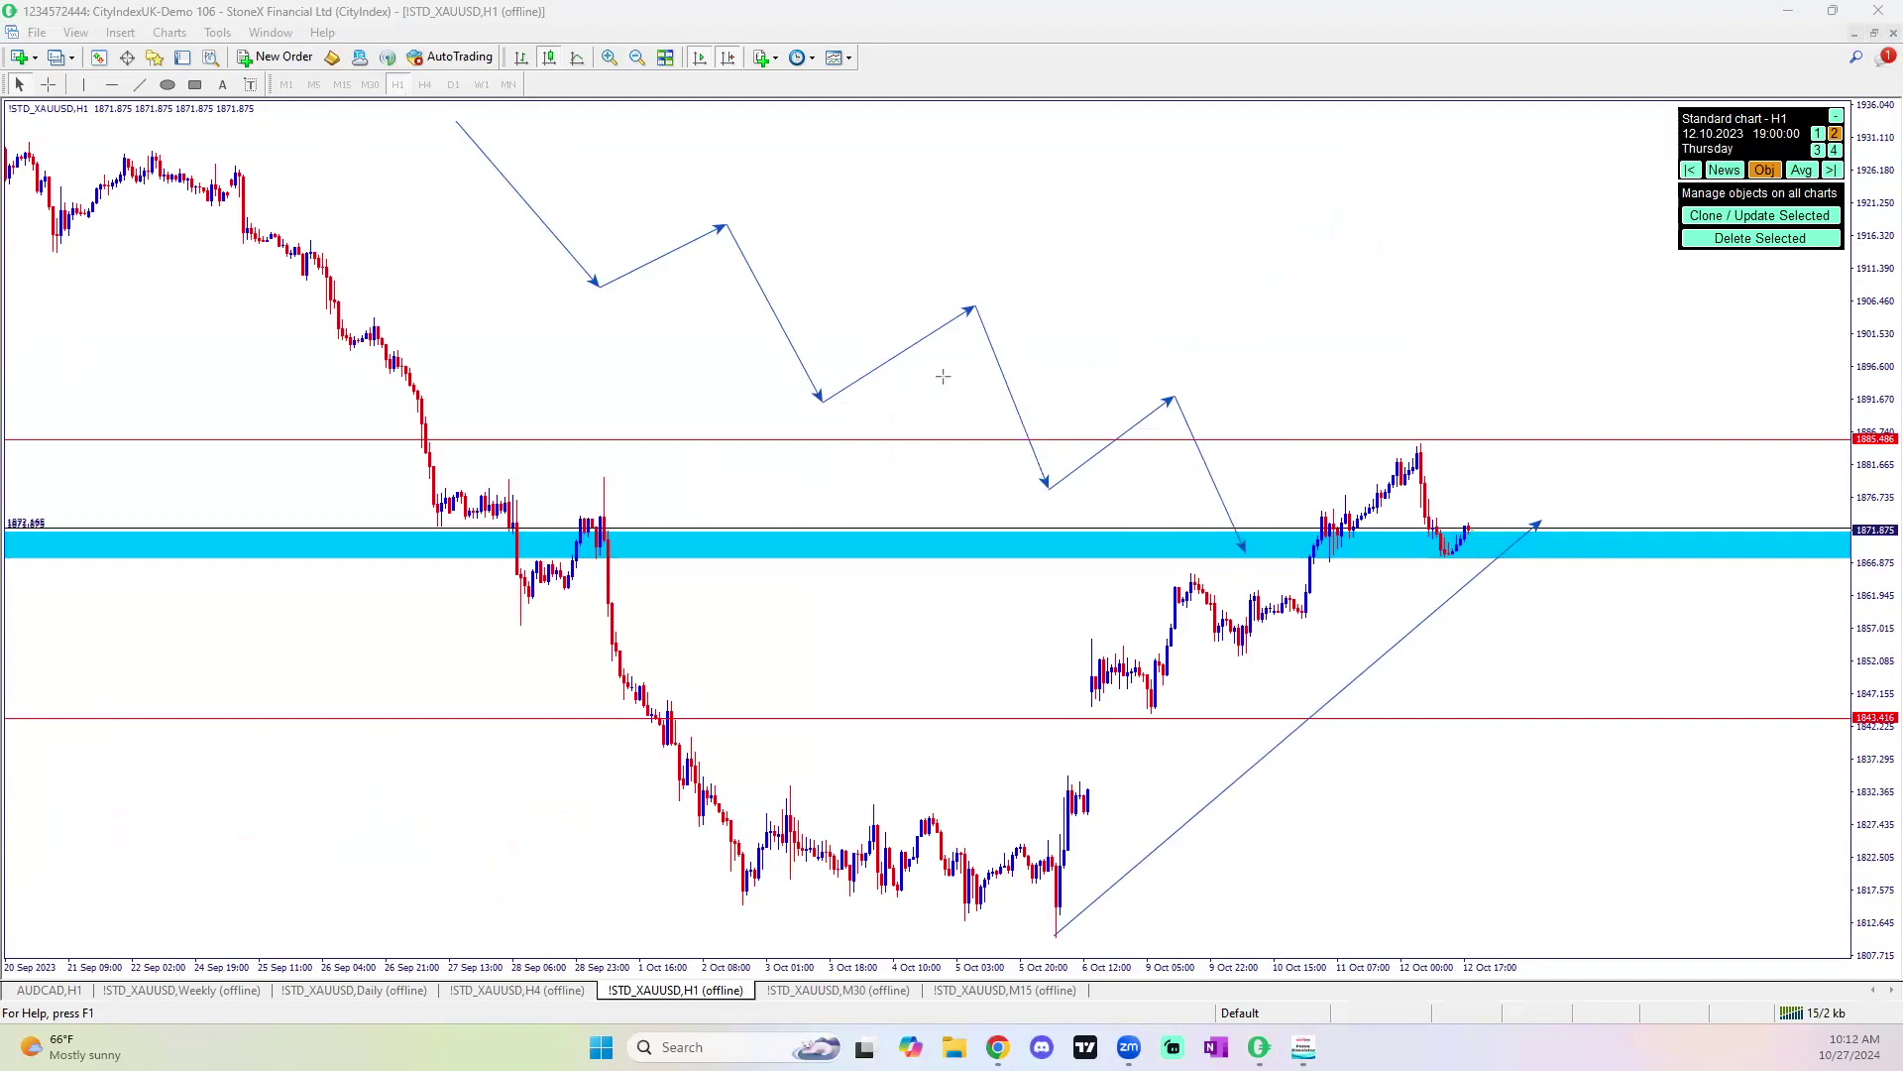
Add arrows along the zigzag's pullbacks and drop plus a second arrow beside the rally, and clear all the annotations.
{"action": "left_click_drag", "start_coordinate": [615, 315], "coordinate": [619, 290]}
{"action": "left_click_drag", "start_coordinate": [1061, 924], "coordinate": [1544, 499]}
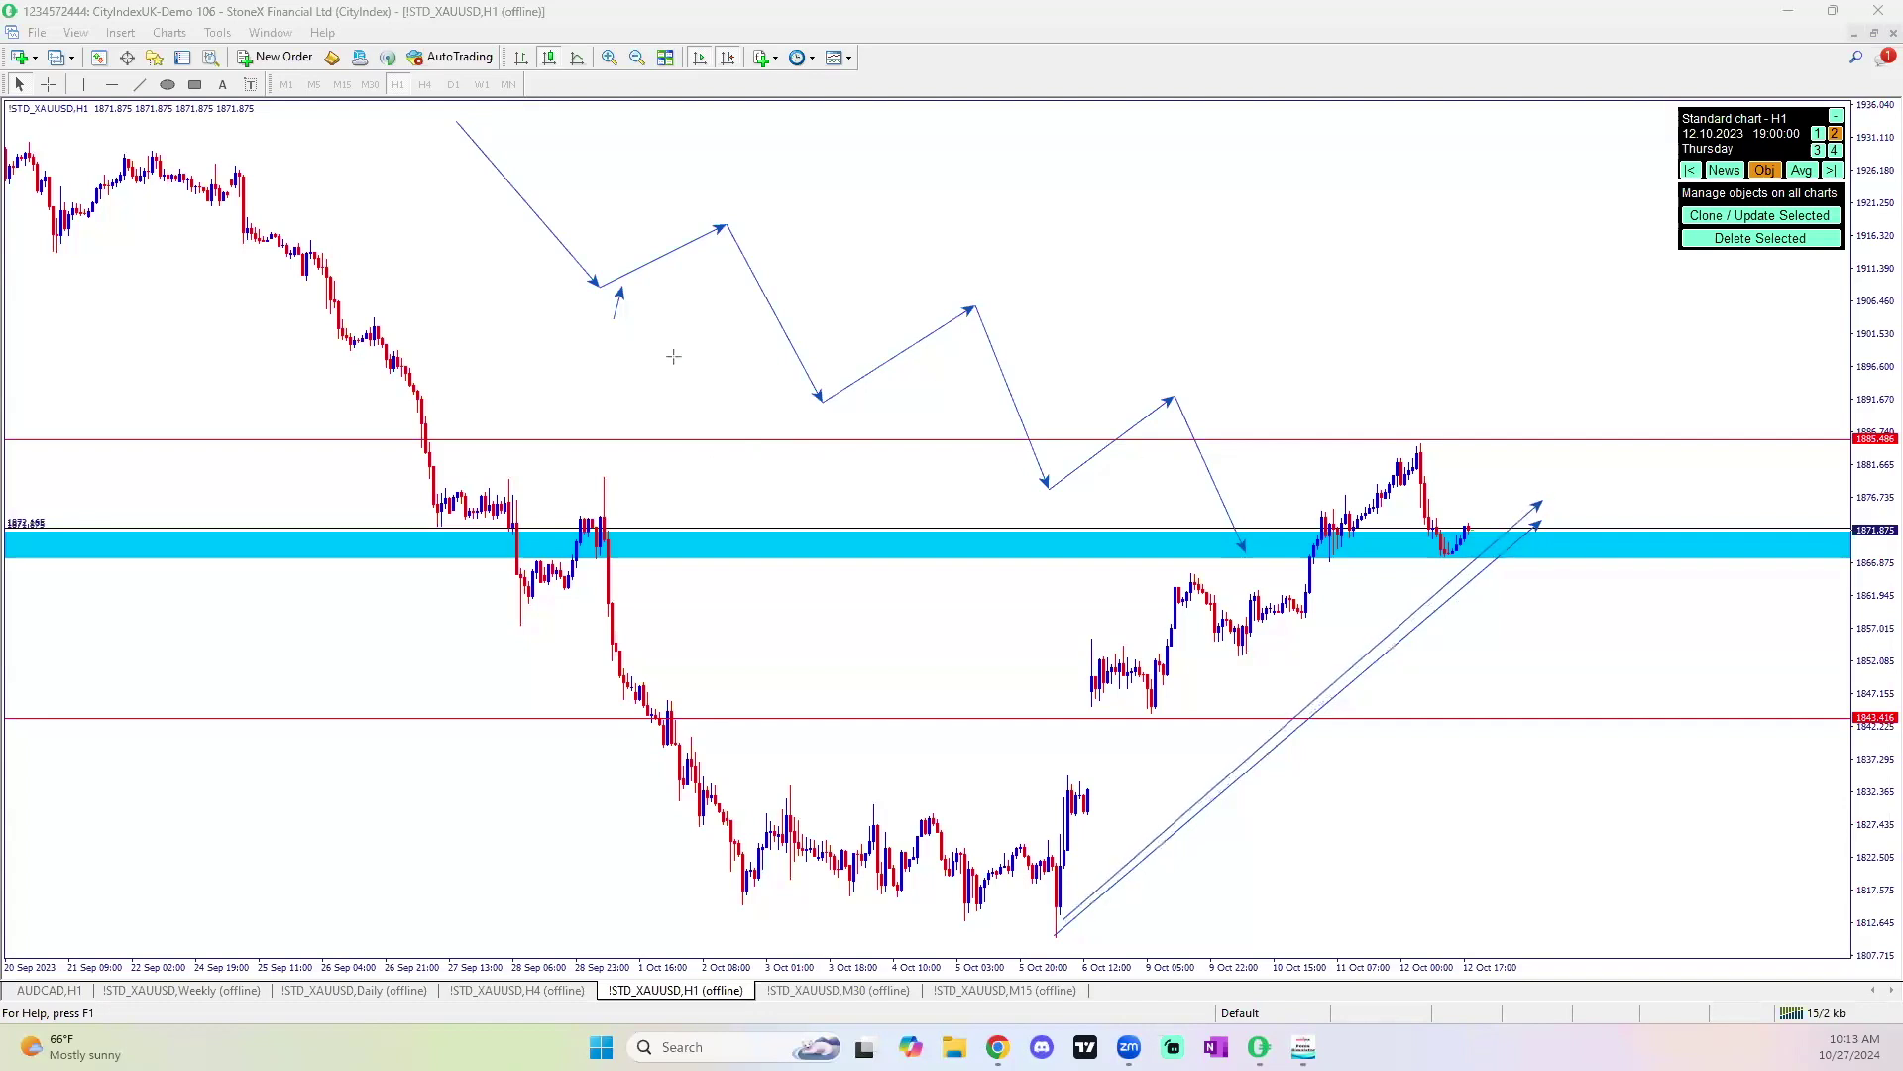
{"action": "left_click_drag", "start_coordinate": [615, 315], "coordinate": [702, 255]}
{"action": "left_click_drag", "start_coordinate": [709, 154], "coordinate": [722, 212]}
{"action": "left_click_drag", "start_coordinate": [739, 201], "coordinate": [829, 389]}
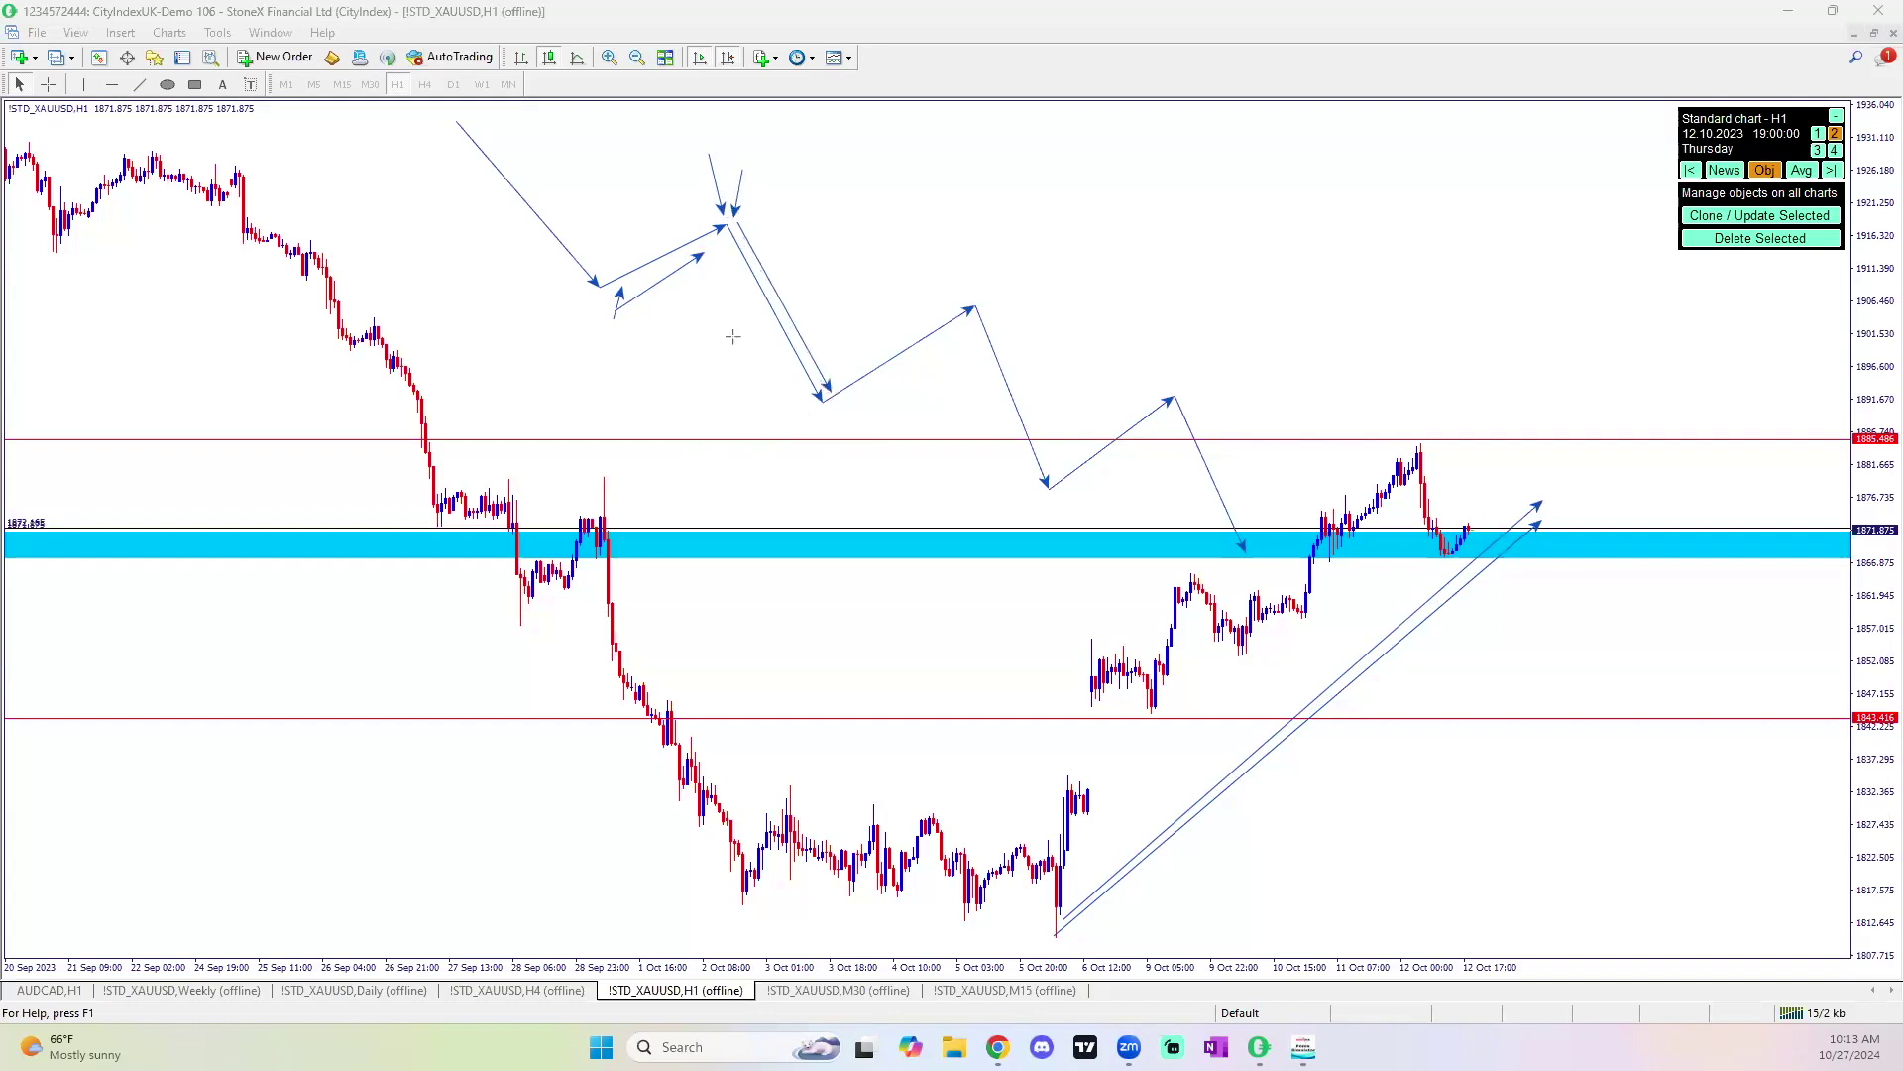
{"action": "mouse_move", "coordinate": [823, 460]}
{"action": "left_mouse_down"}
{"action": "mouse_move", "coordinate": [819, 414]}
{"action": "mouse_move", "coordinate": [979, 320]}
{"action": "left_mouse_up"}
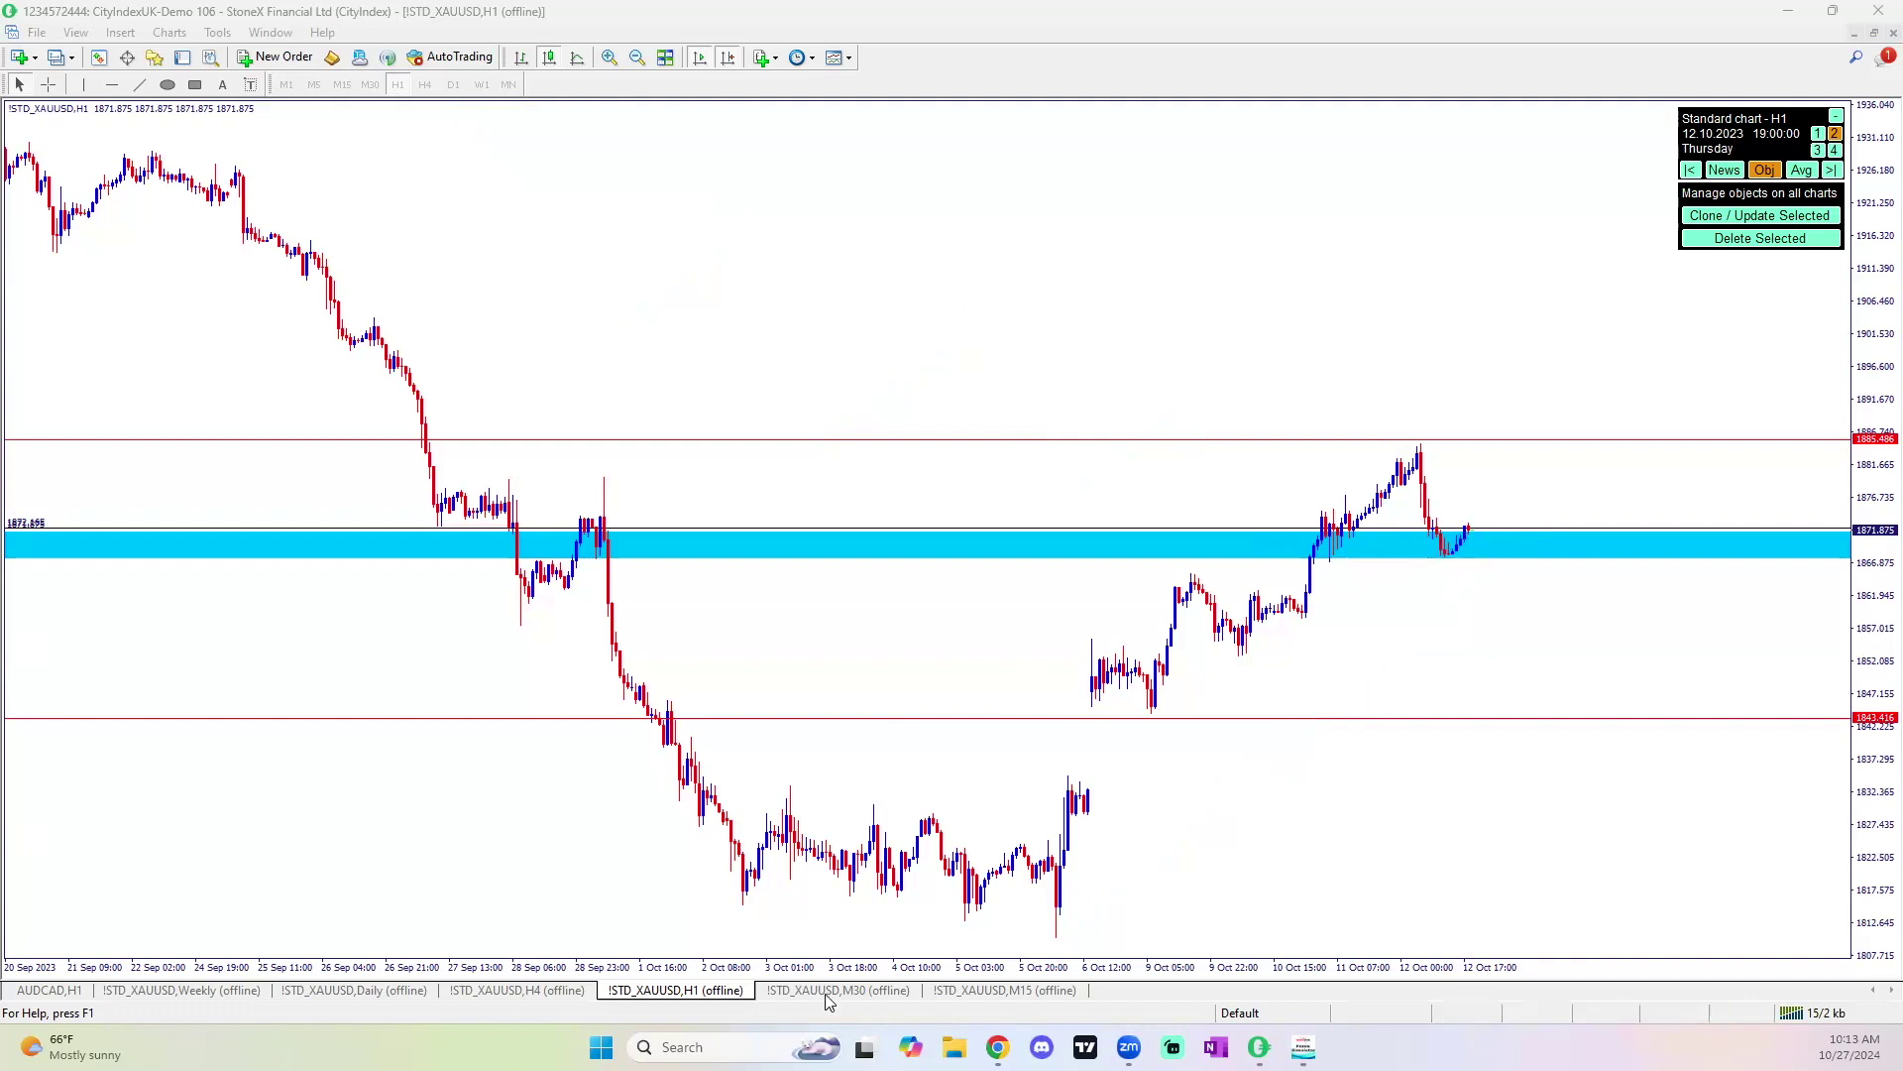
Examine the latest XAUUSD price action around the blue zone on the M30 and M15 charts, ending on M30.
{"action": "left_click", "coordinate": [886, 990]}
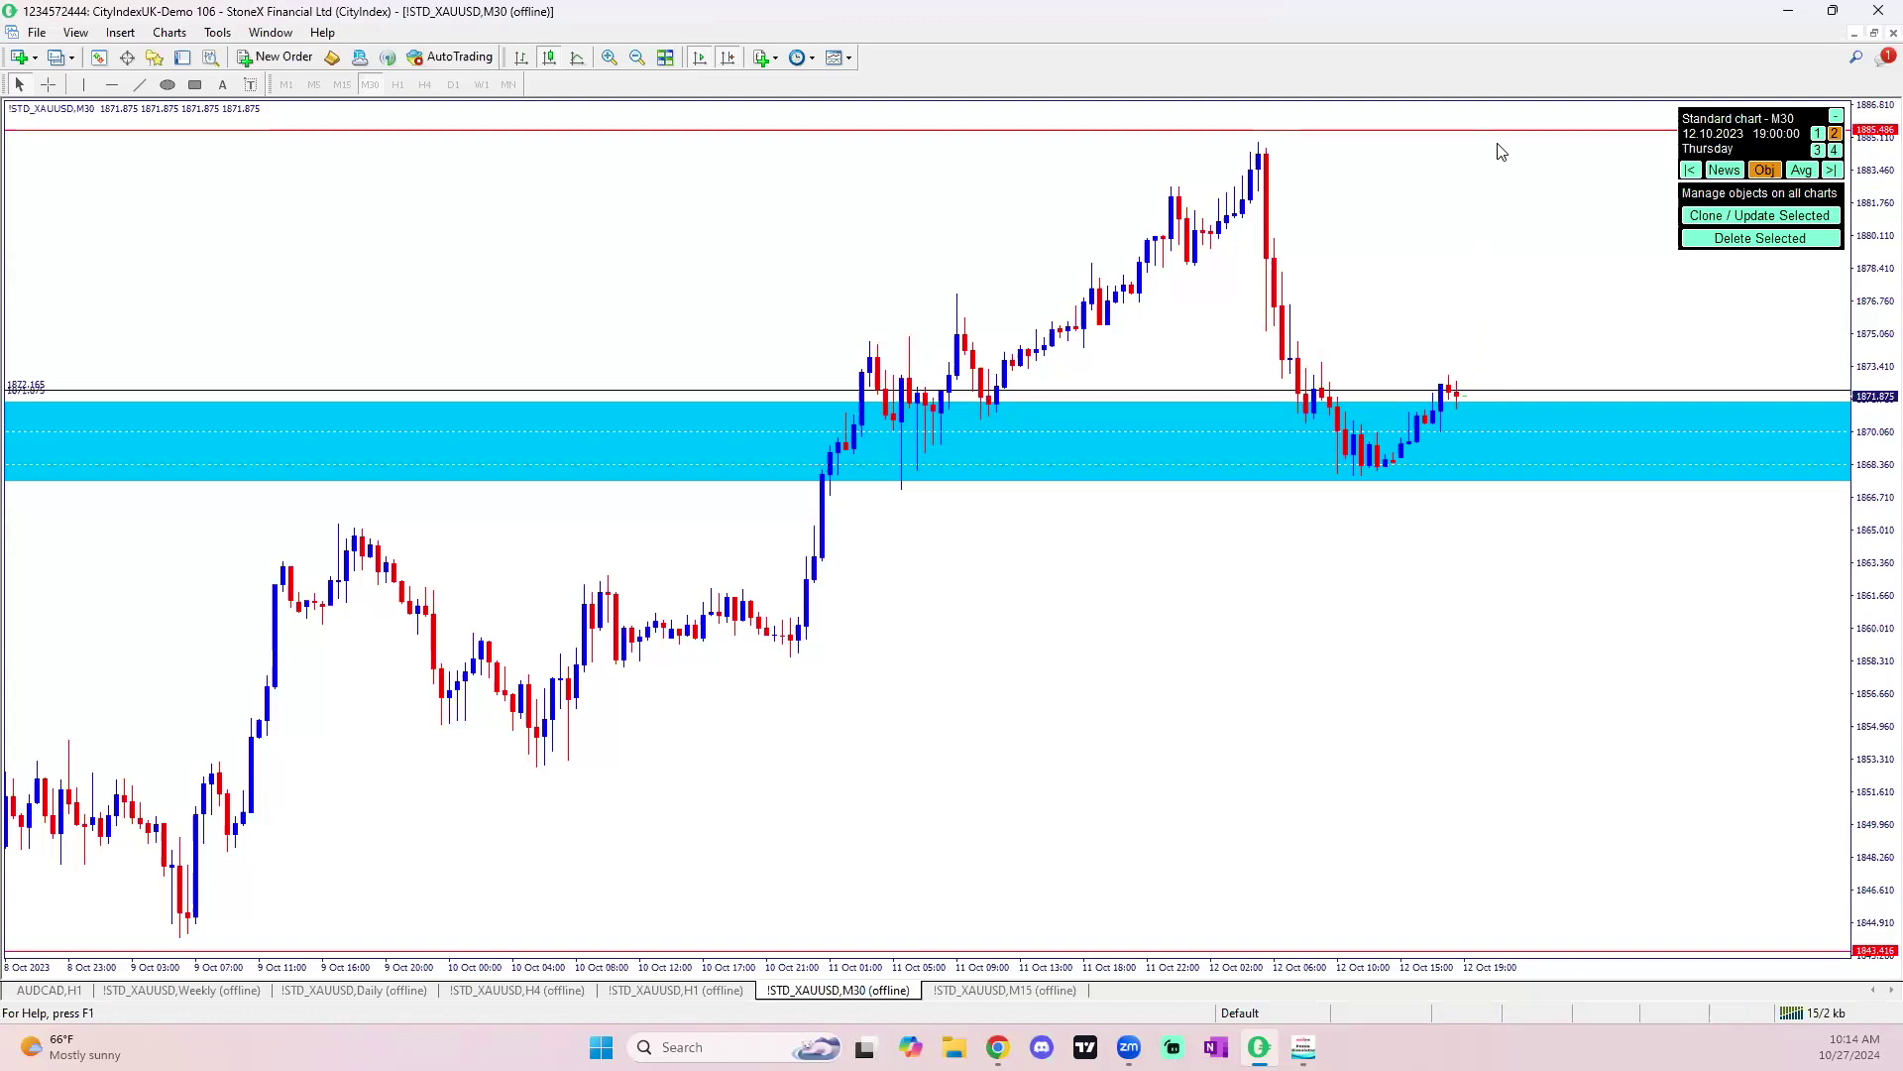
{"action": "left_click", "coordinate": [1015, 991]}
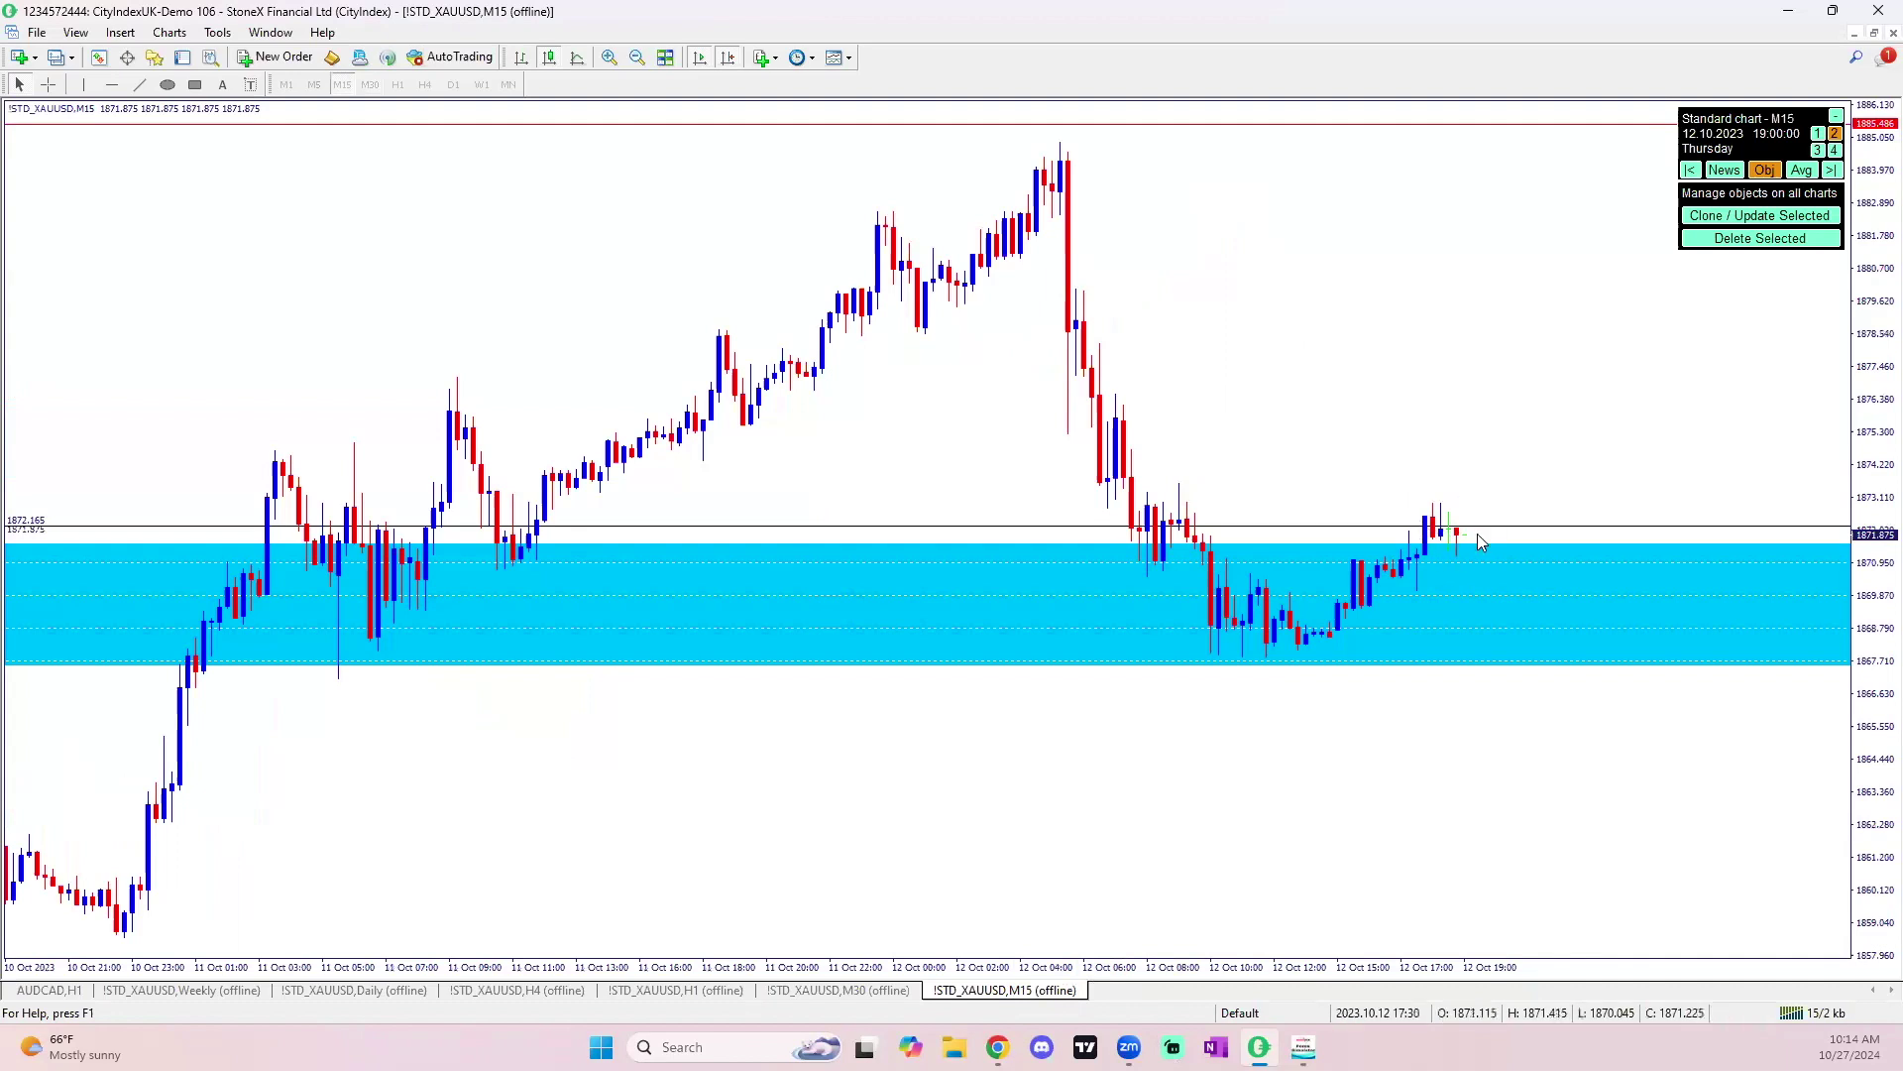
{"action": "left_click", "coordinate": [869, 992]}
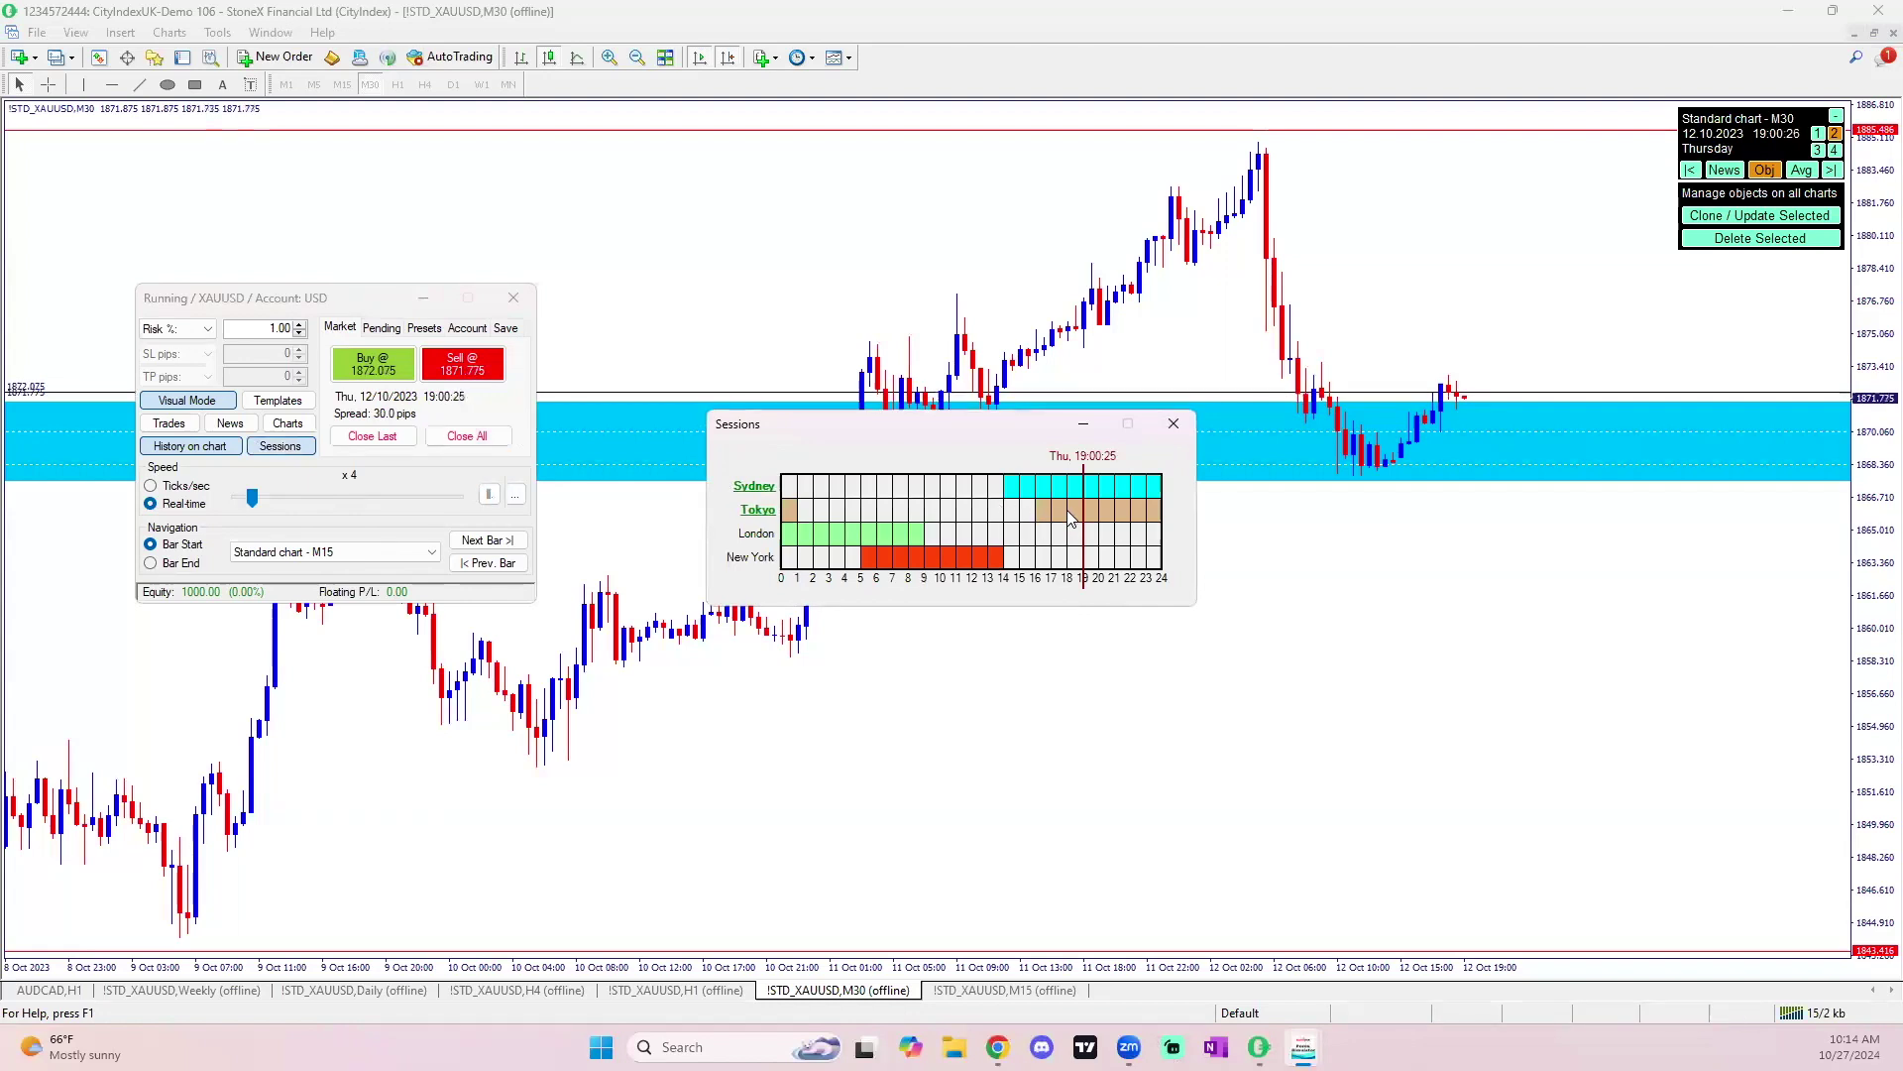
Close the Sessions window and let the replay run at x 8 speed up to 19:16 before pausing it.
{"action": "left_click", "coordinate": [1175, 425]}
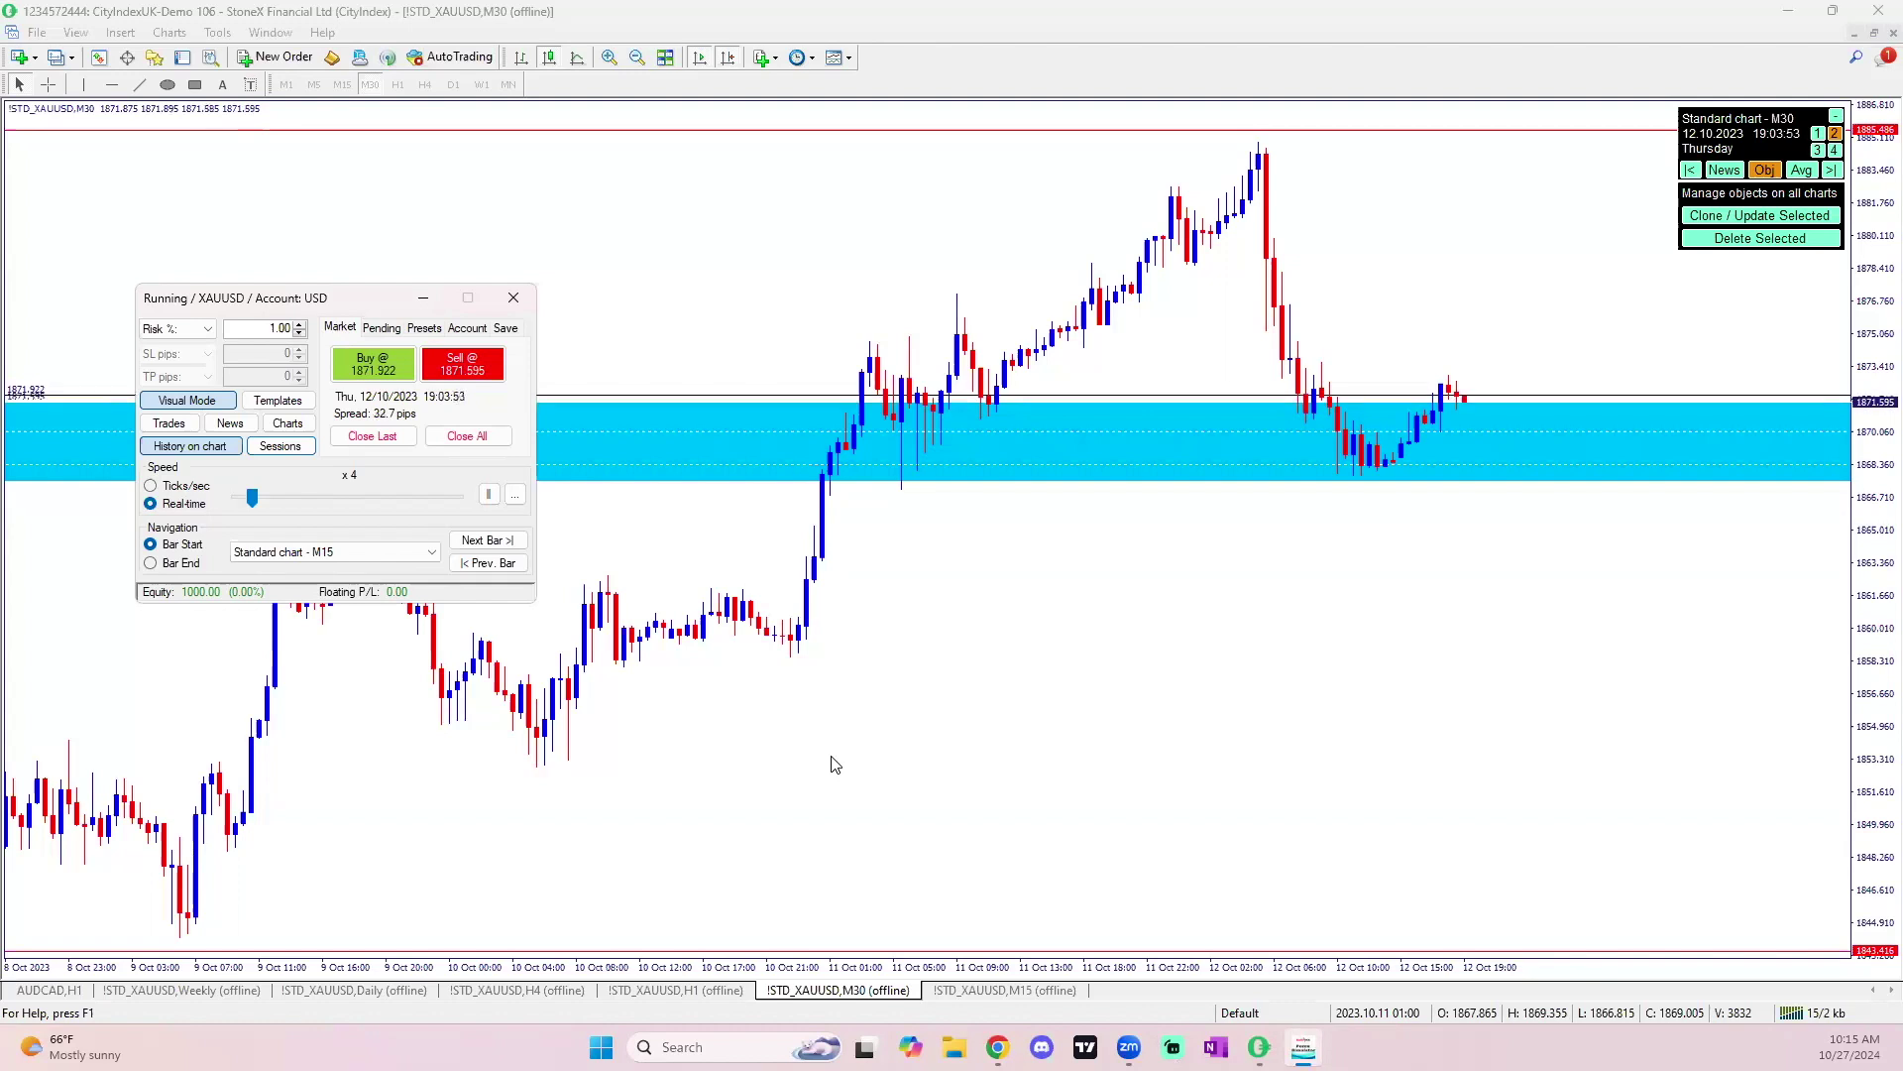
{"action": "left_click_drag", "start_coordinate": [252, 498], "coordinate": [265, 513]}
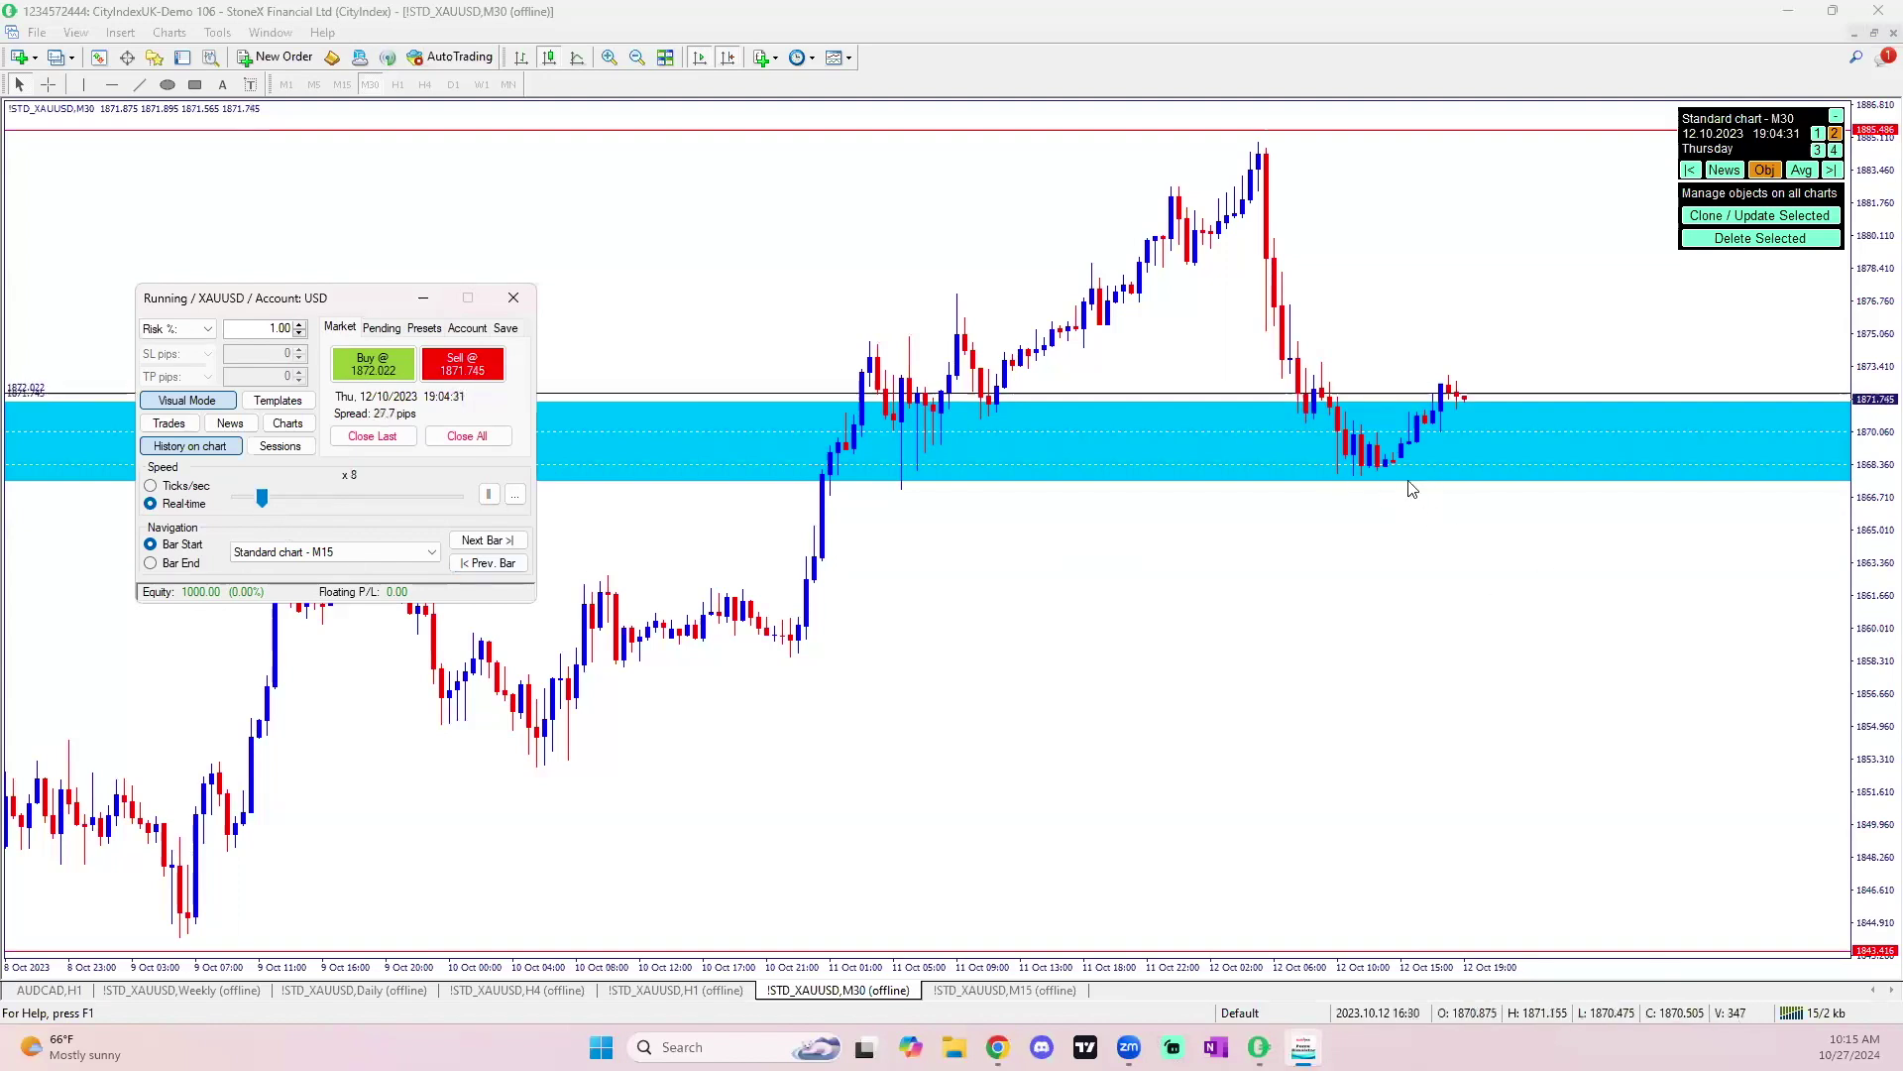
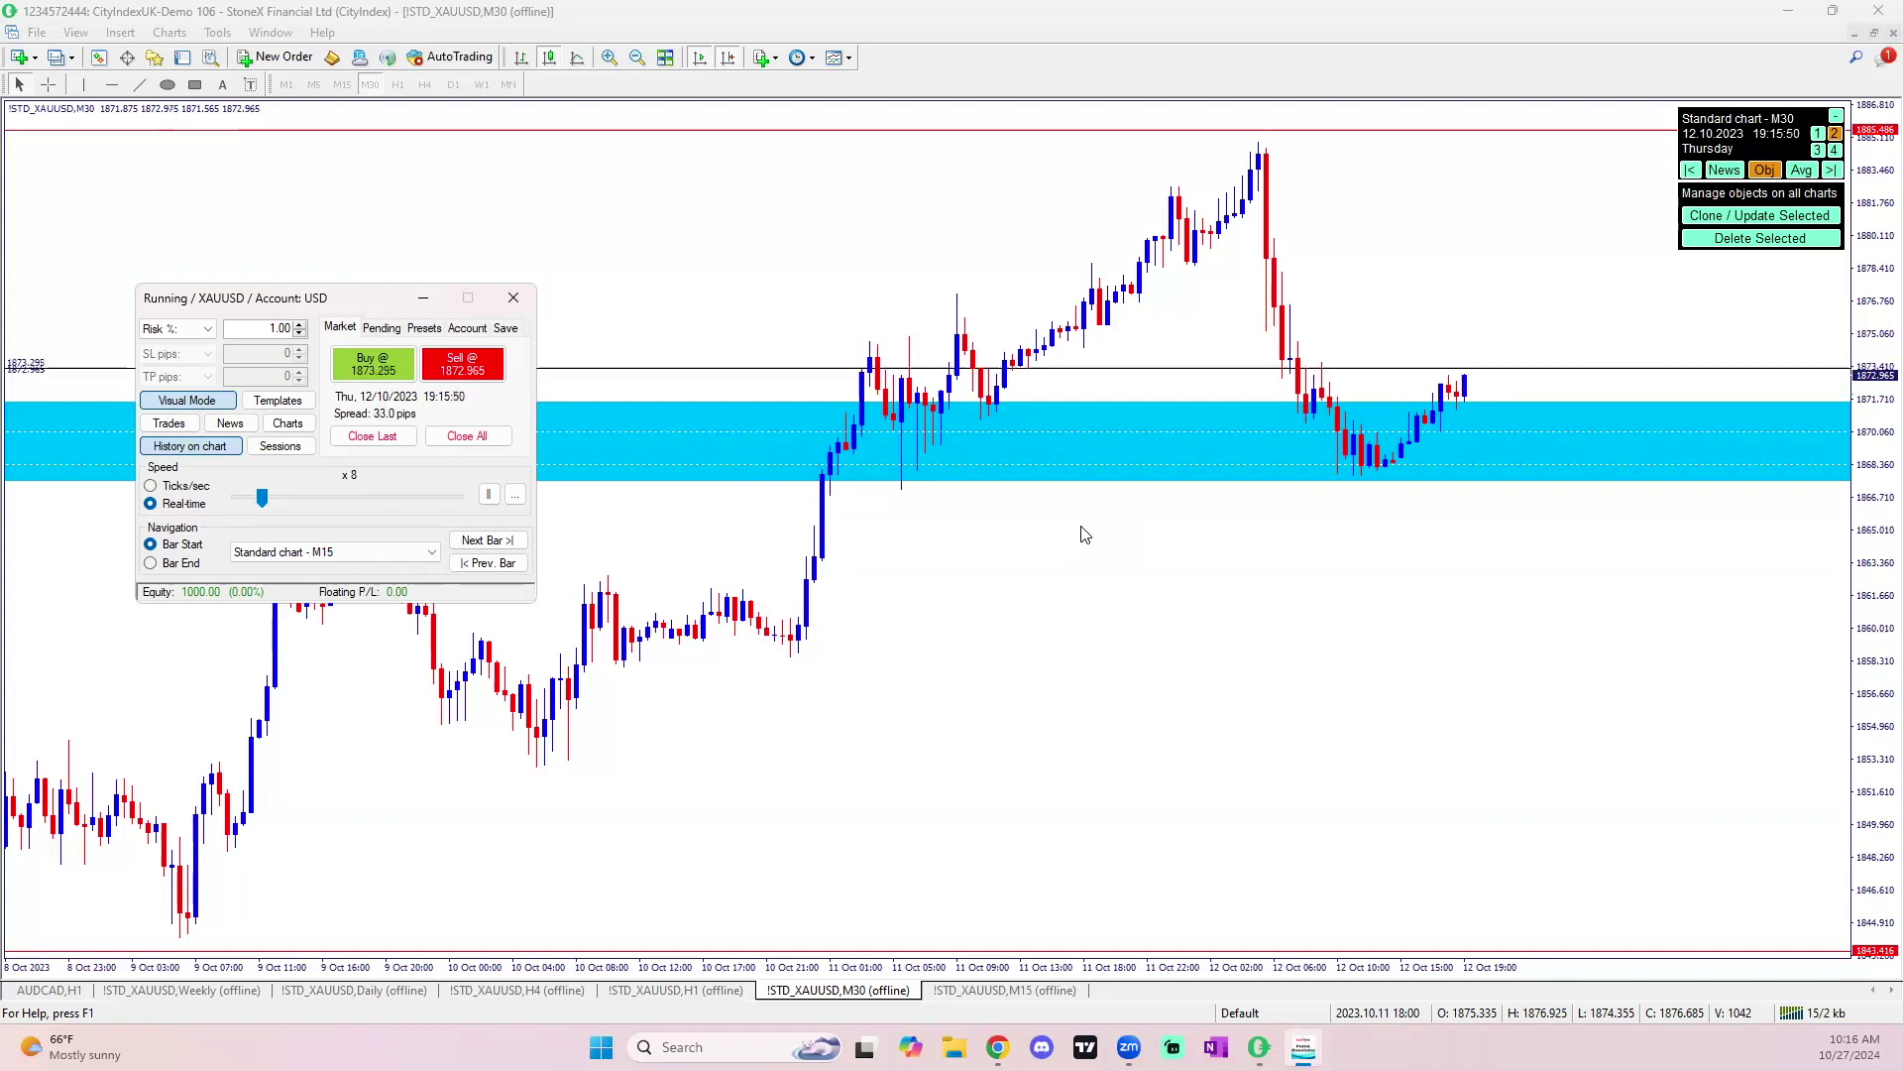
{"action": "left_click", "coordinate": [494, 497]}
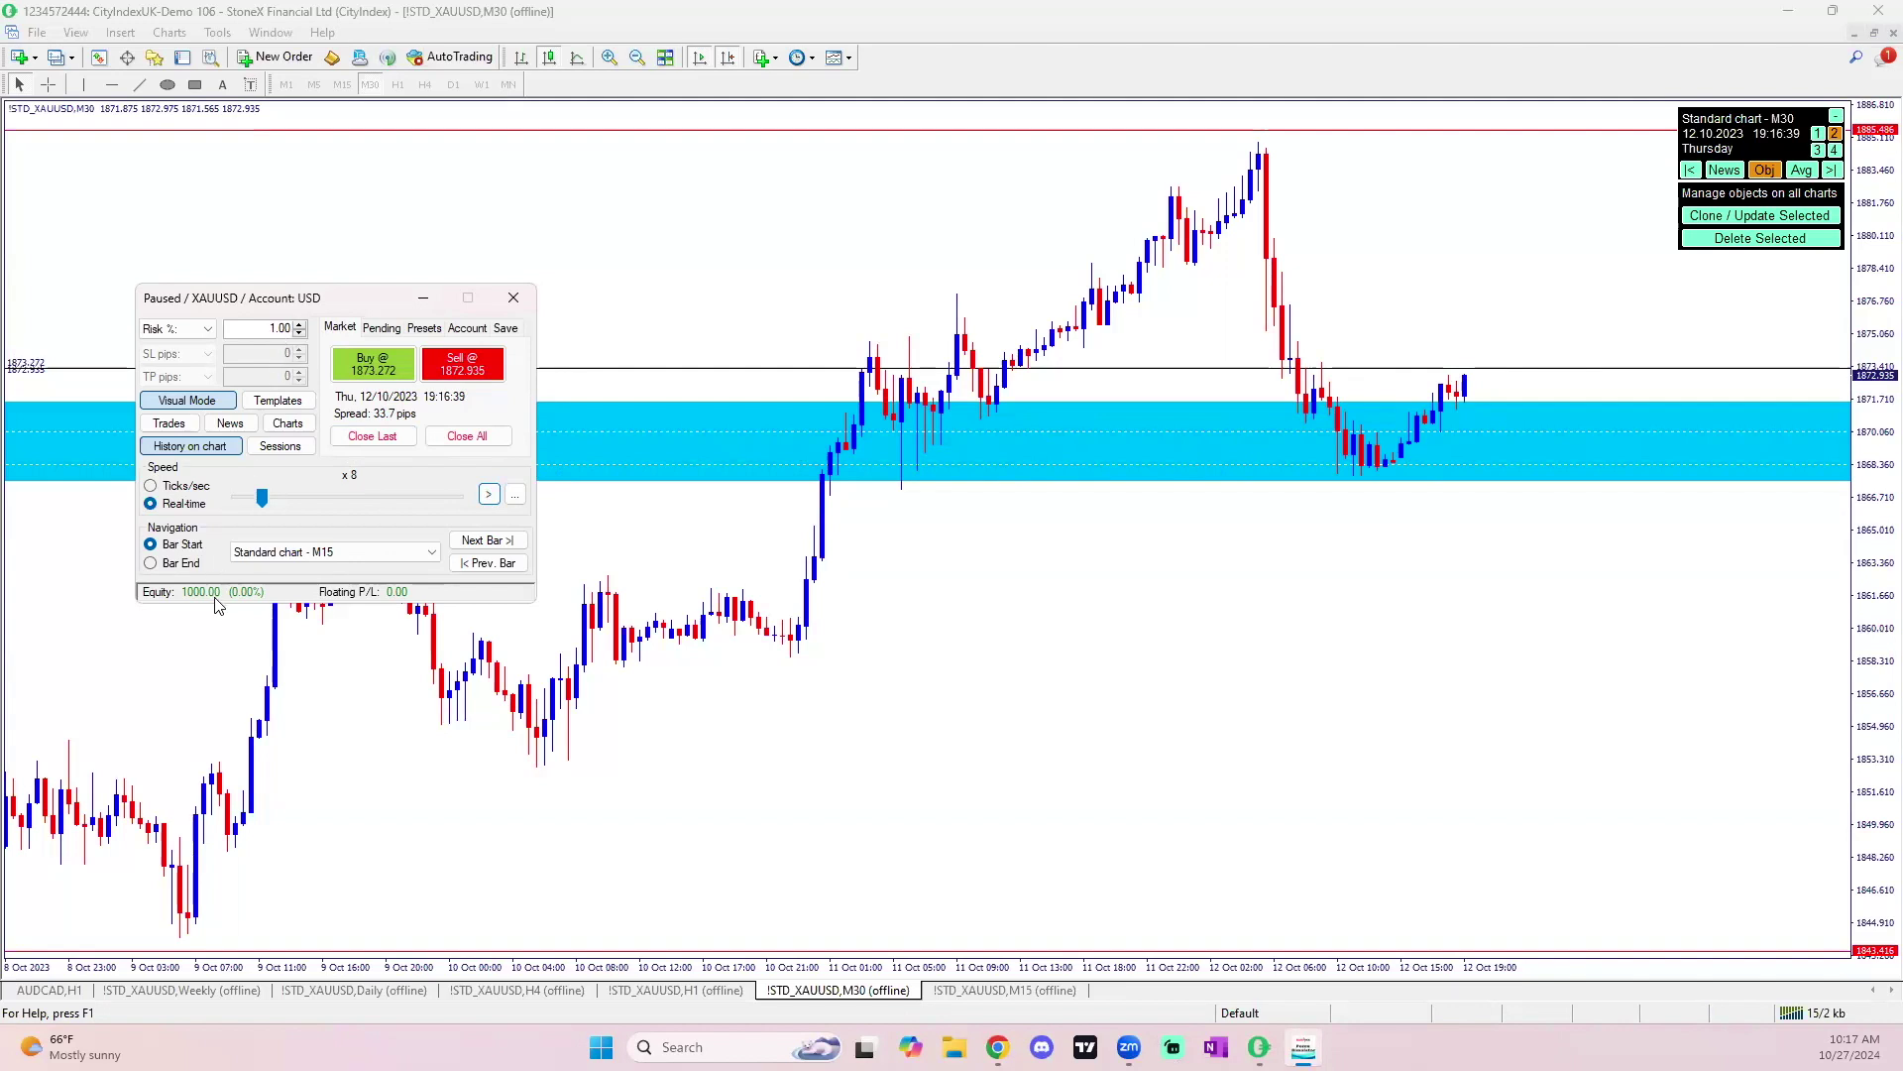
Place a market buy risking 1.00% with the stop loss at 1871.106 and the take profit at 1884.191, collapsing the chart info box.
{"action": "left_click", "coordinate": [374, 365]}
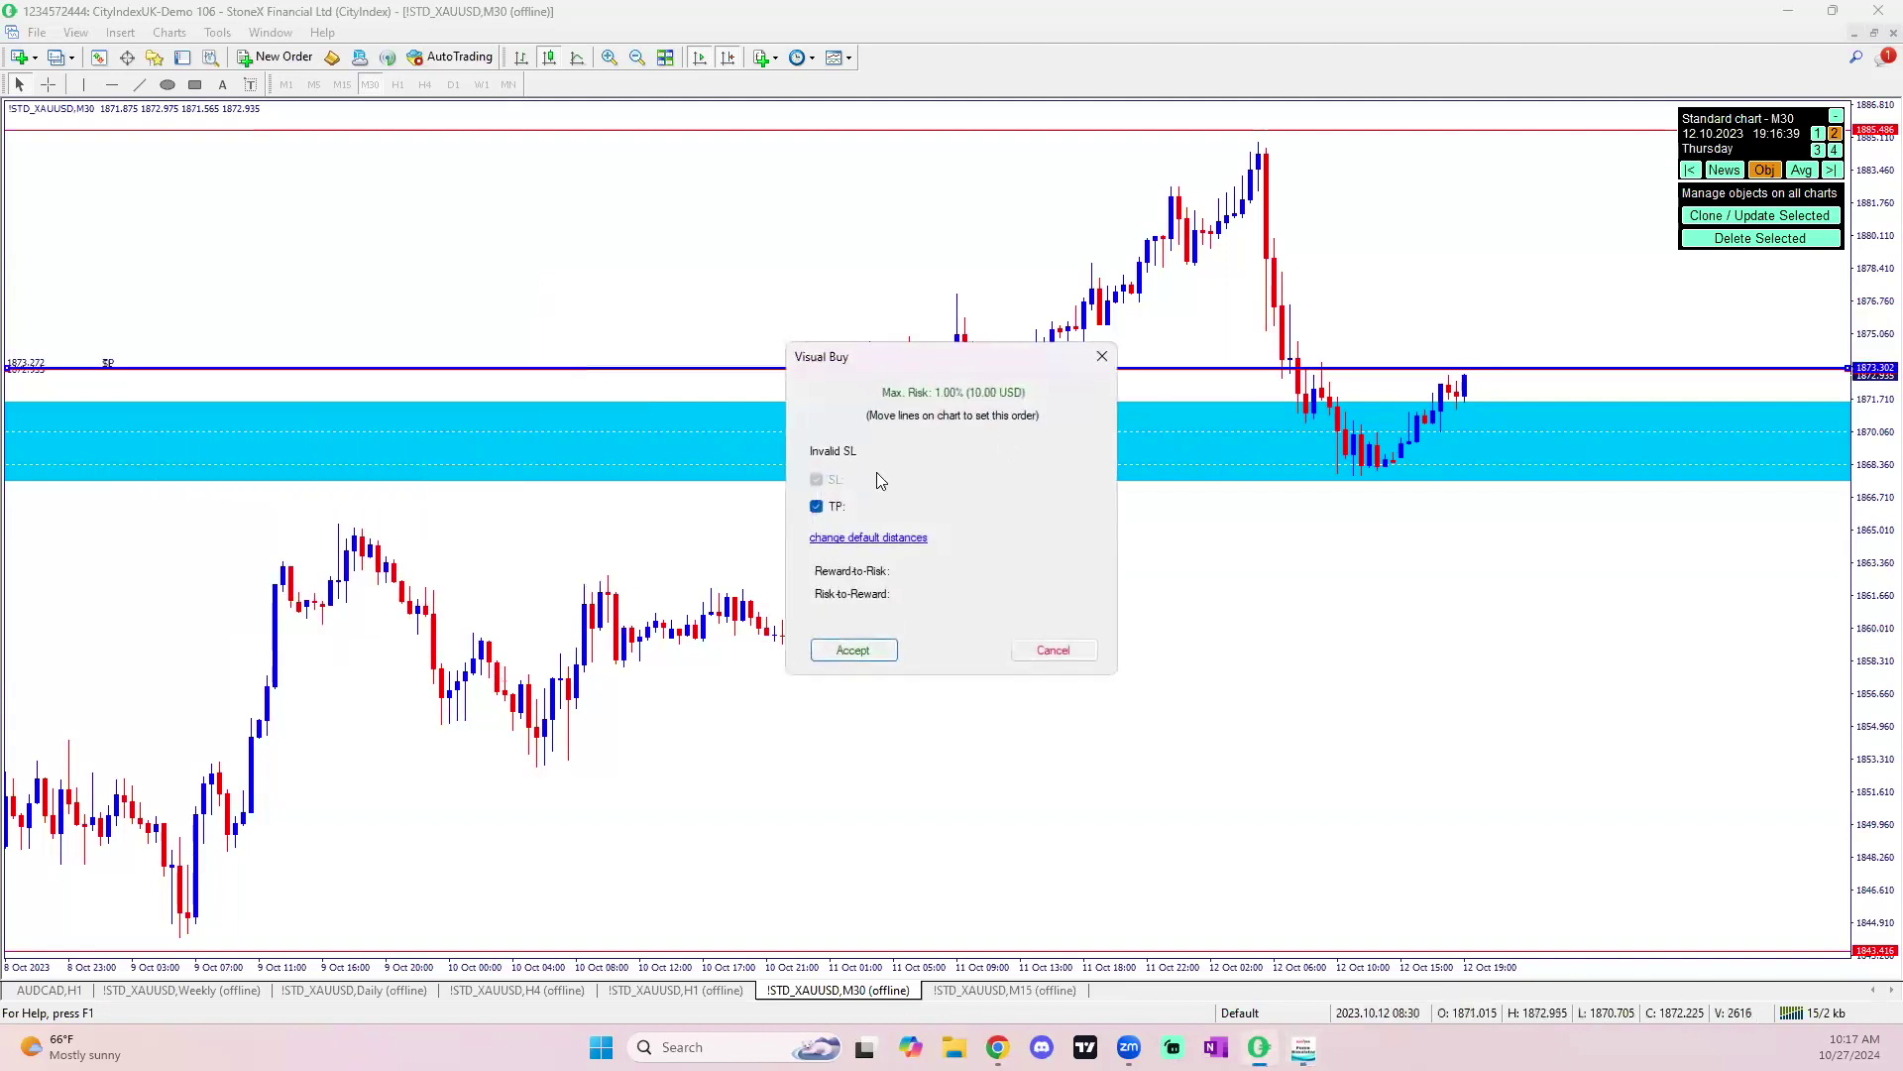
{"action": "left_click_drag", "start_coordinate": [1419, 370], "coordinate": [1424, 414]}
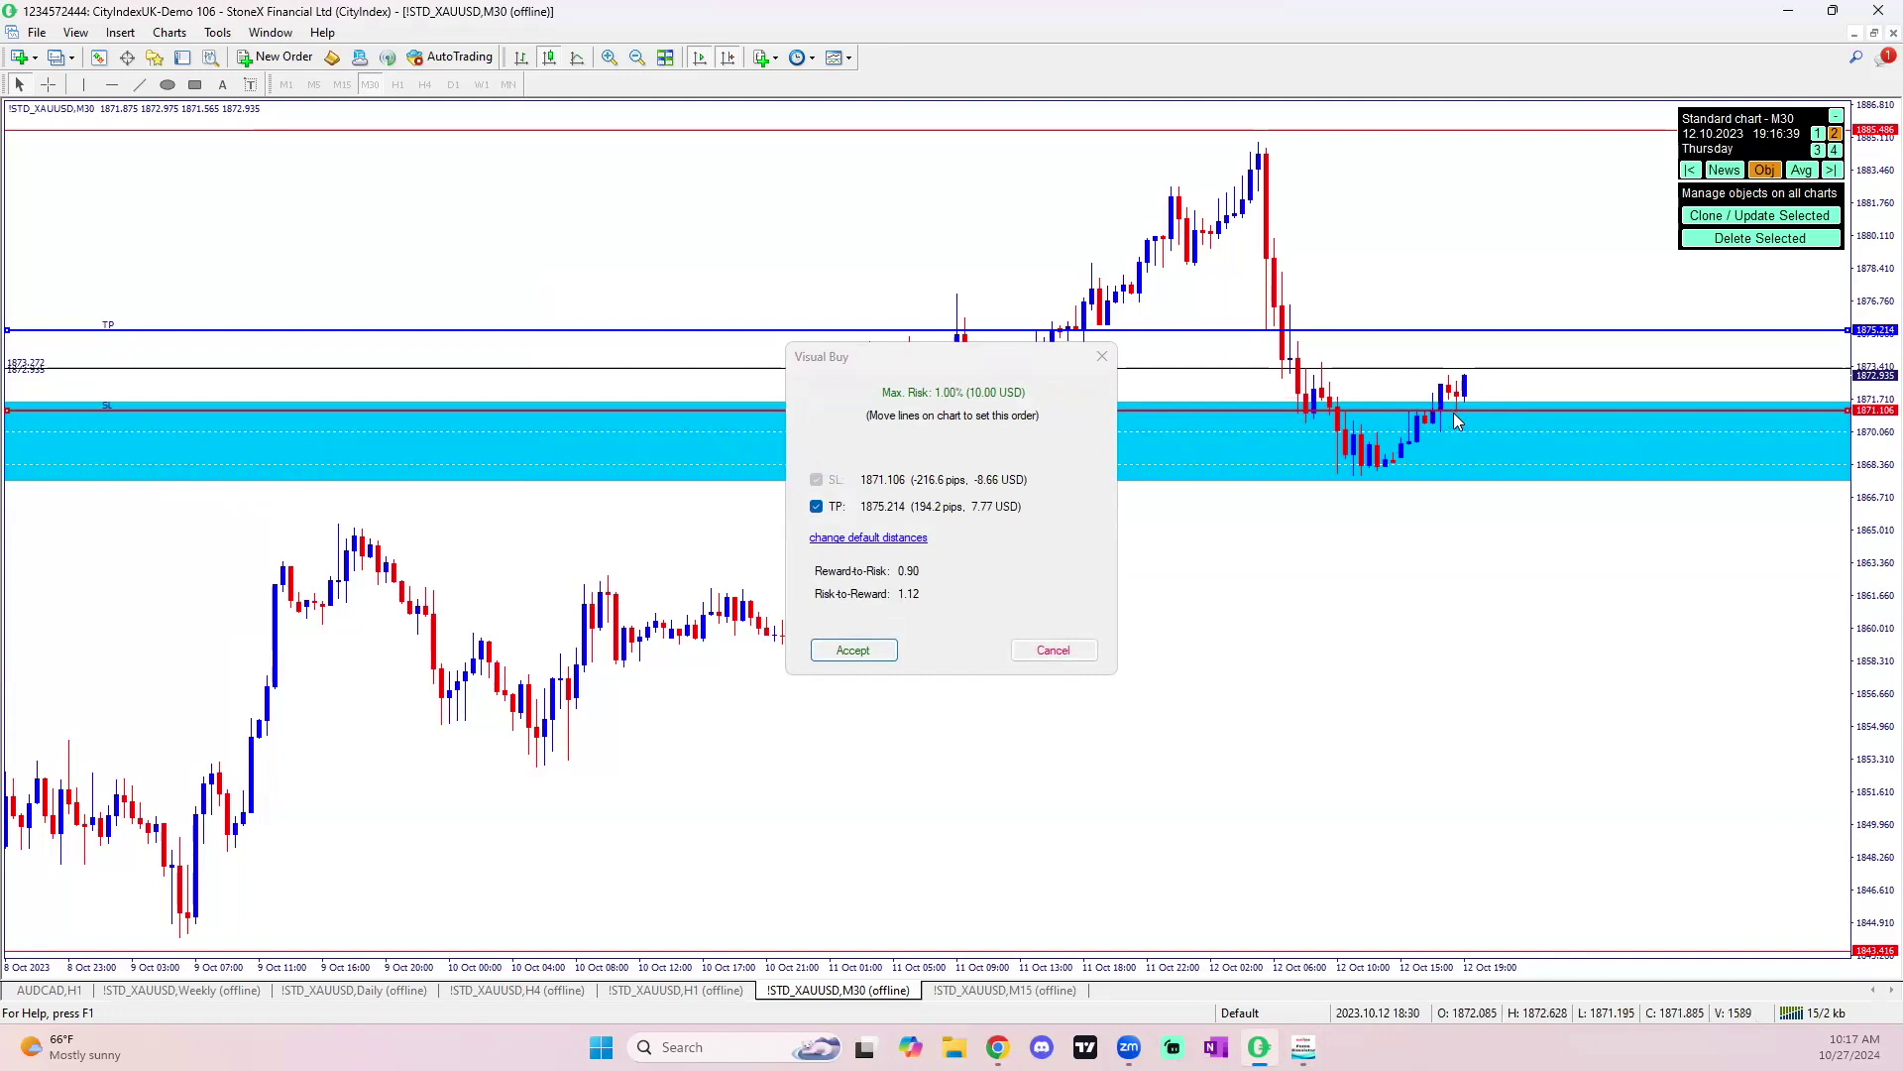
{"action": "left_click", "coordinate": [889, 372]}
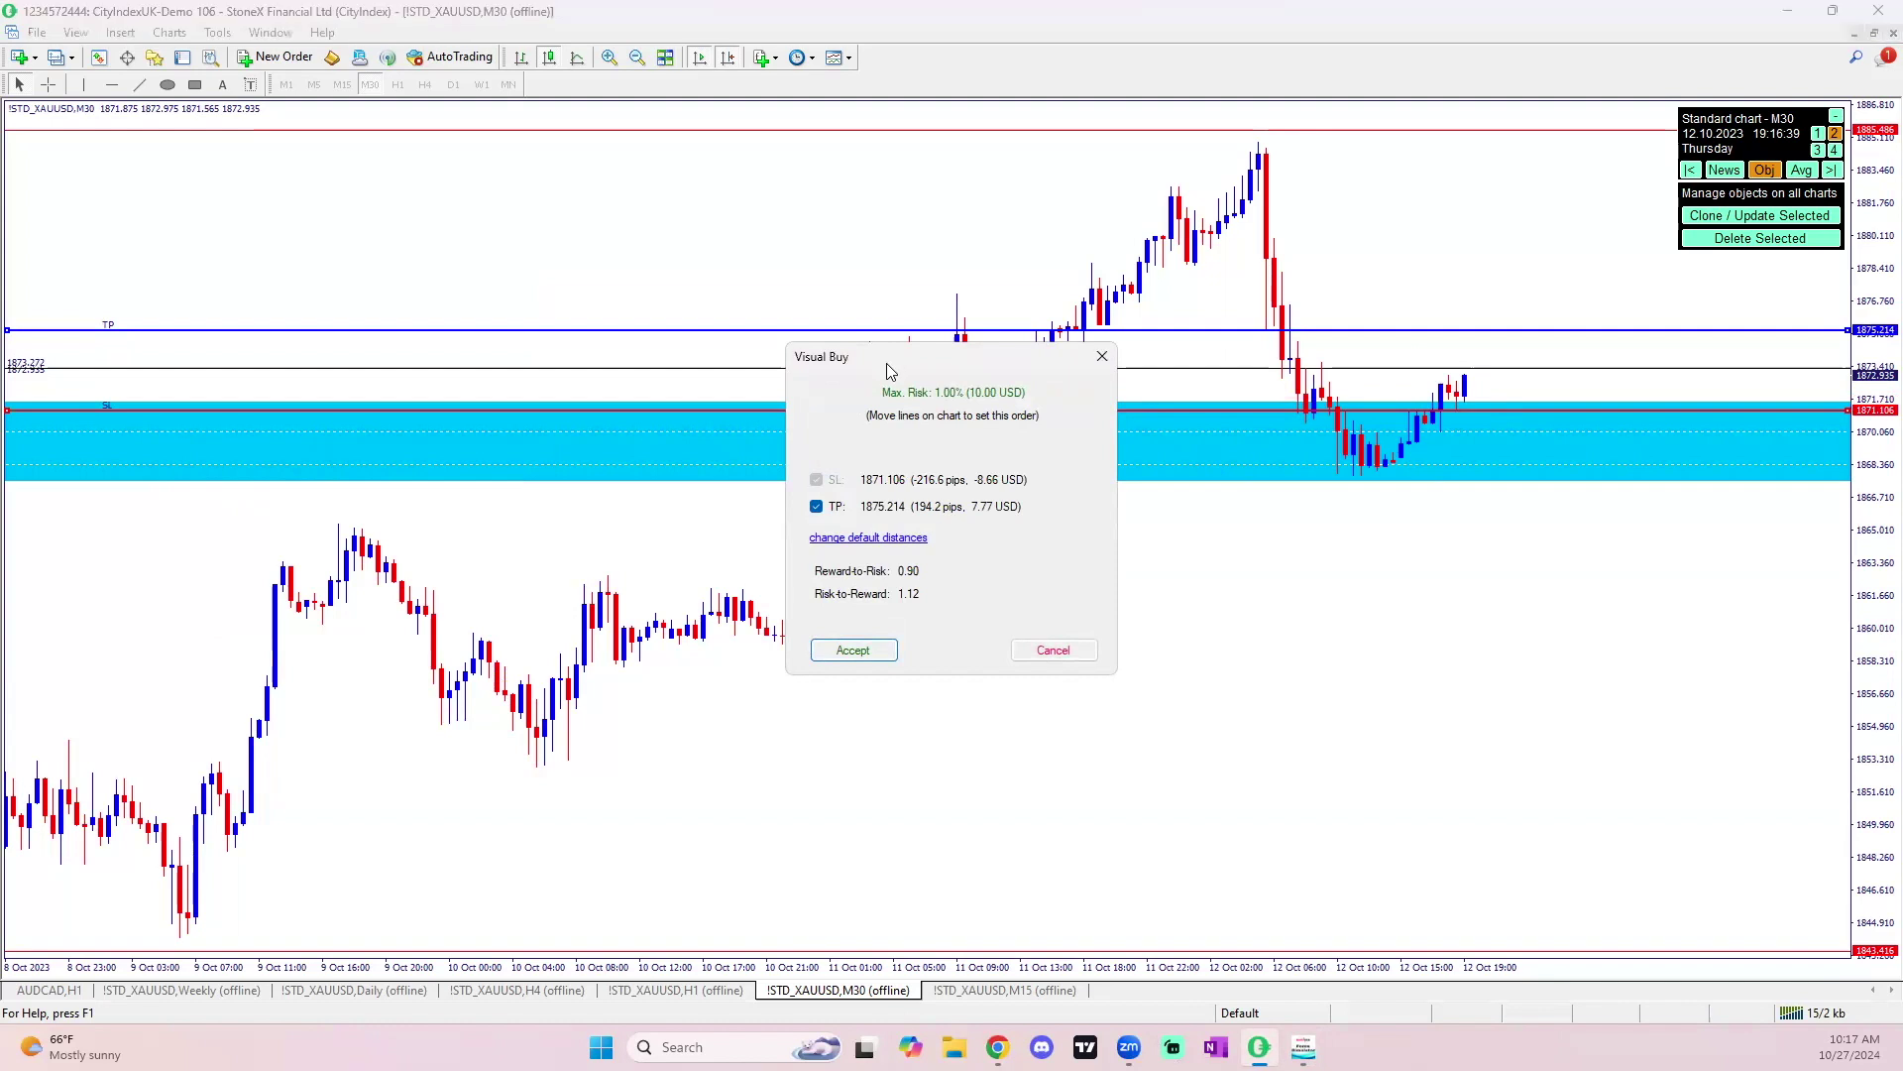
{"action": "left_click_drag", "start_coordinate": [1446, 331], "coordinate": [1445, 161]}
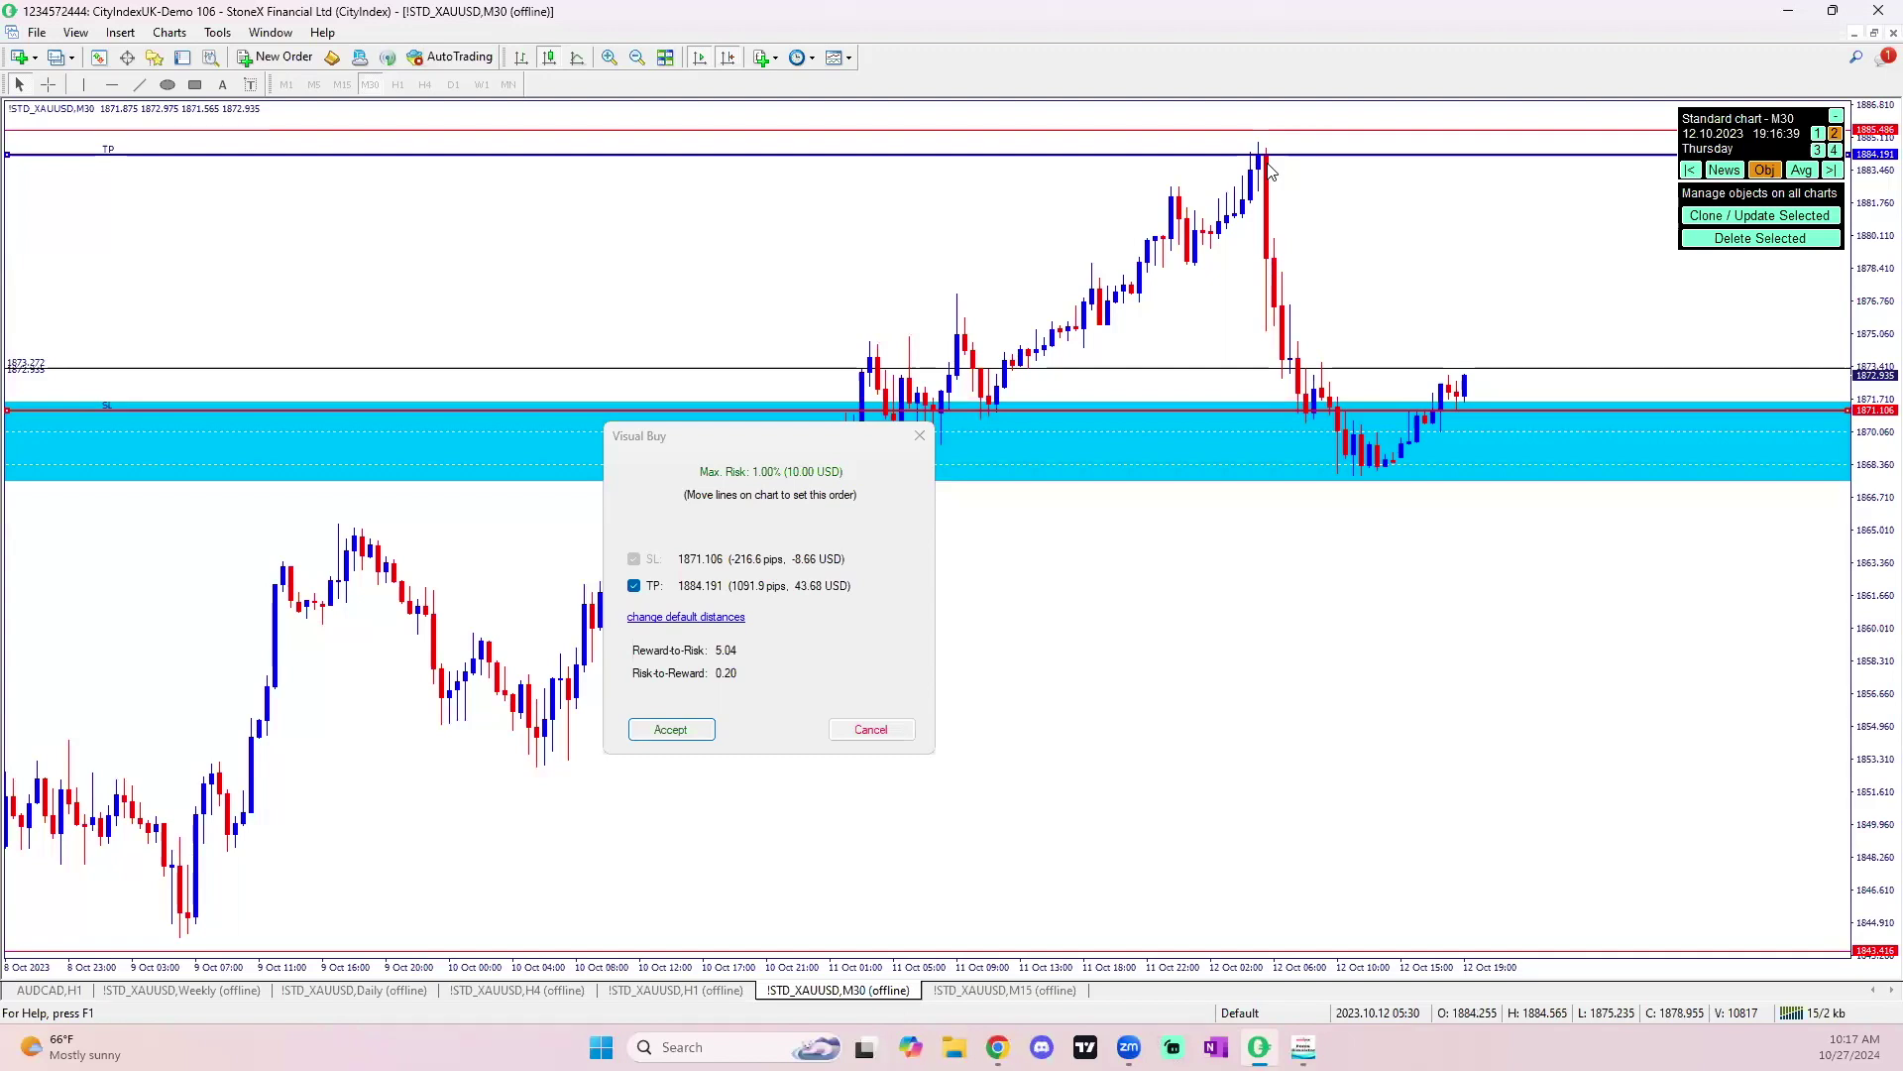
{"action": "left_click", "coordinate": [1836, 116]}
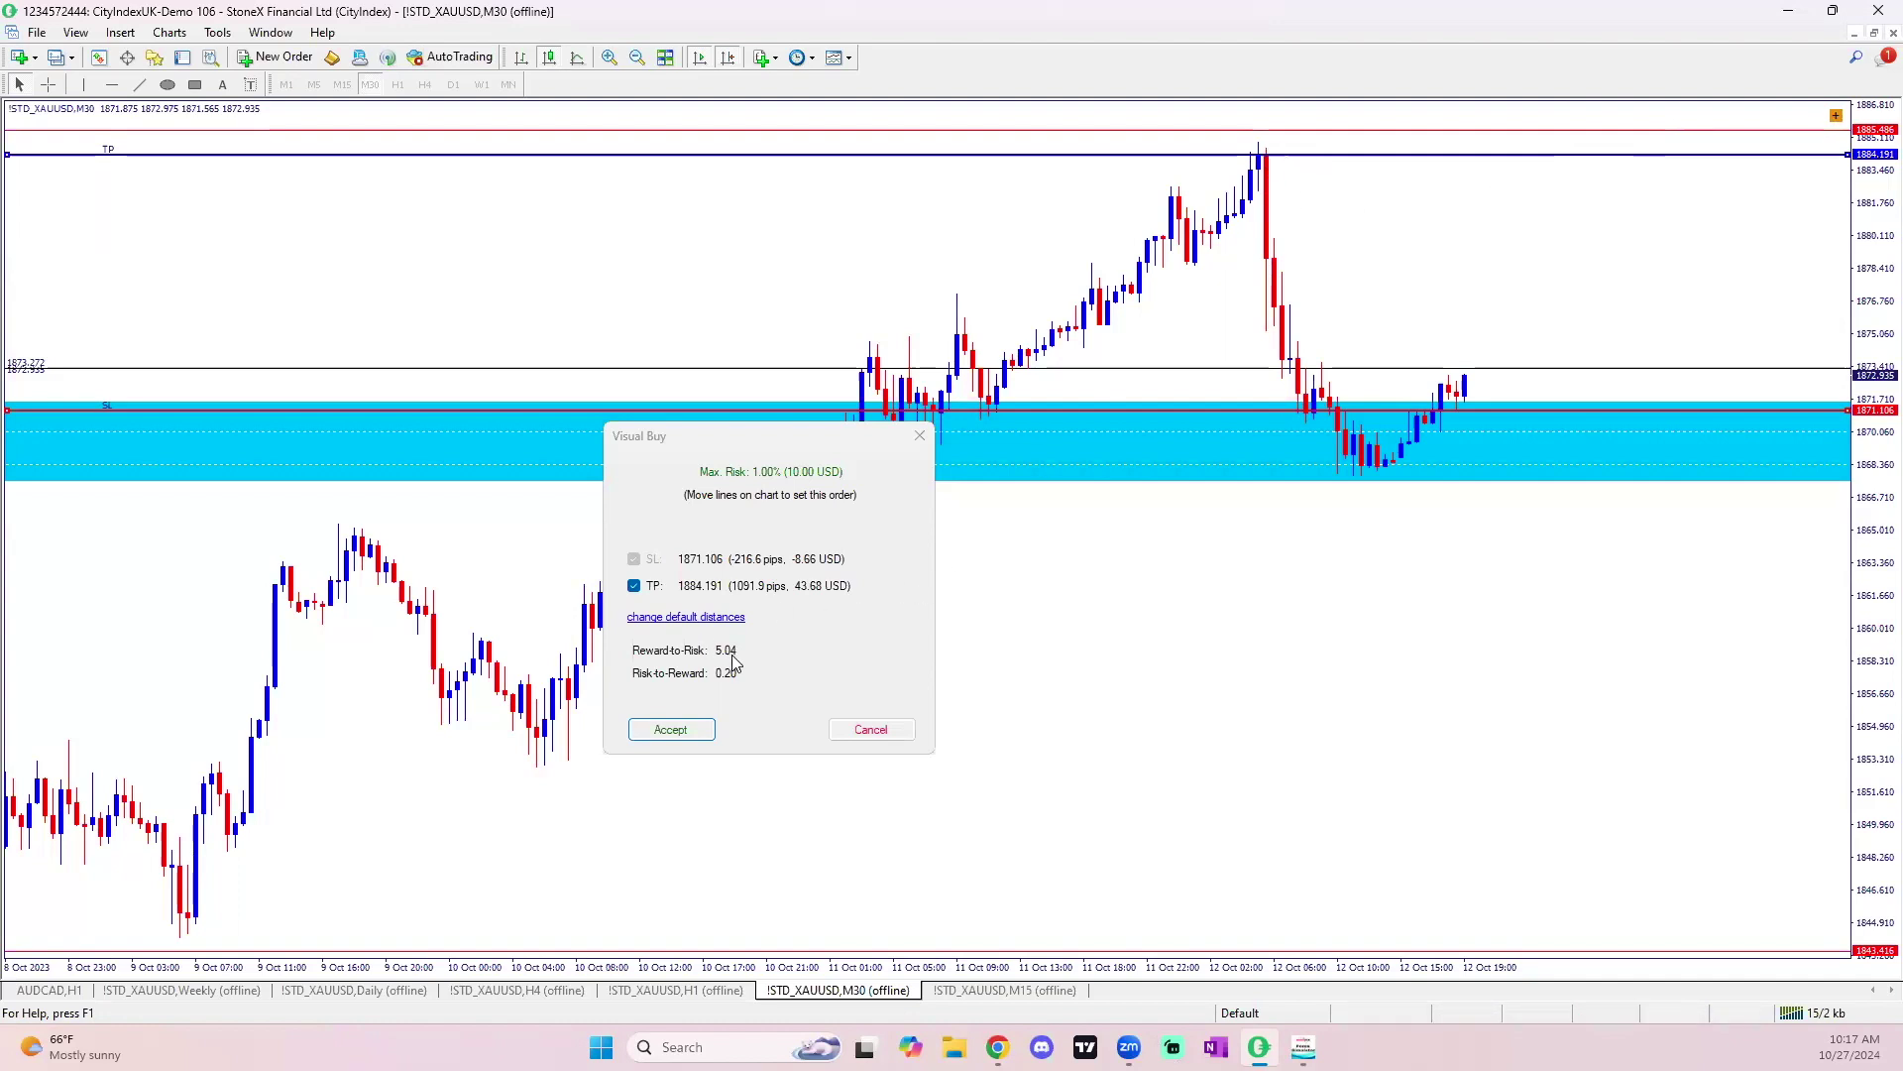
{"action": "left_click", "coordinate": [693, 738]}
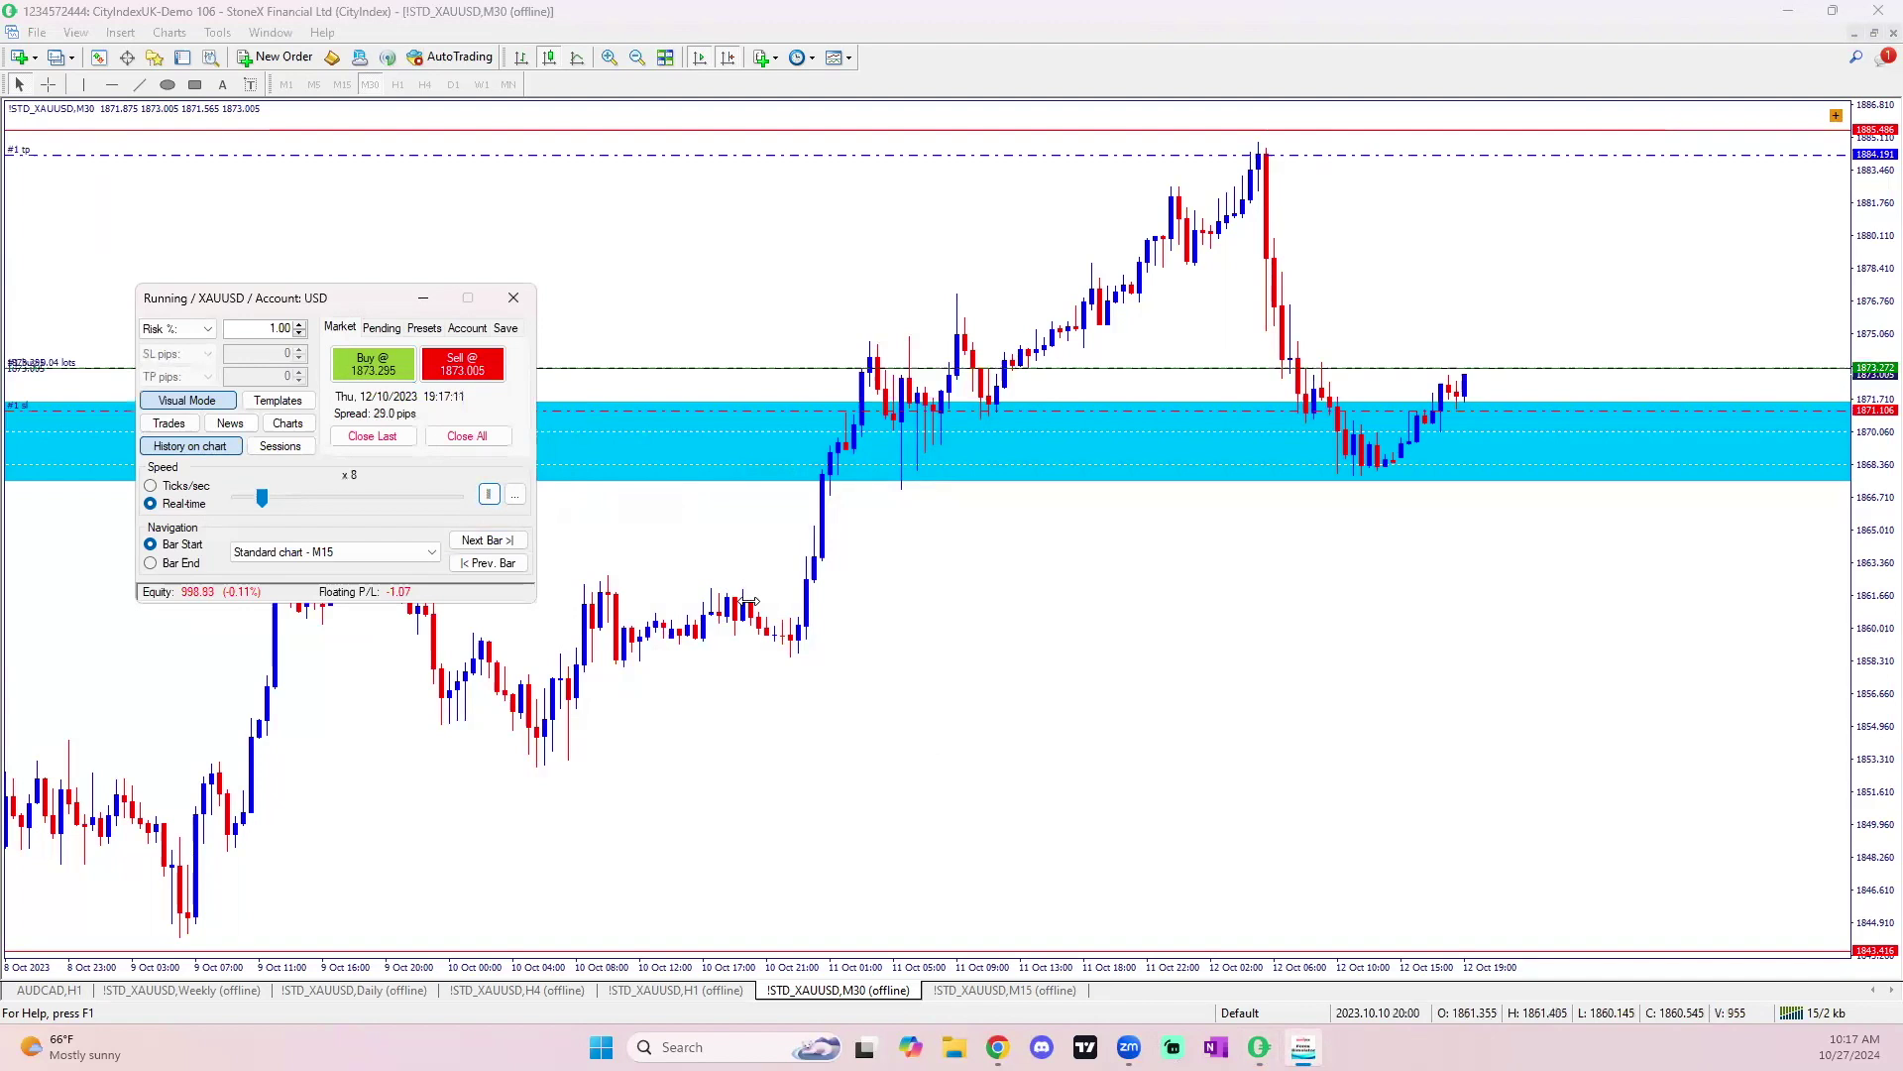
Examine the open buy position on the M15, H1 and M30 charts, enlarging the H1 candles around the blue zone.
{"action": "left_click", "coordinate": [1053, 991]}
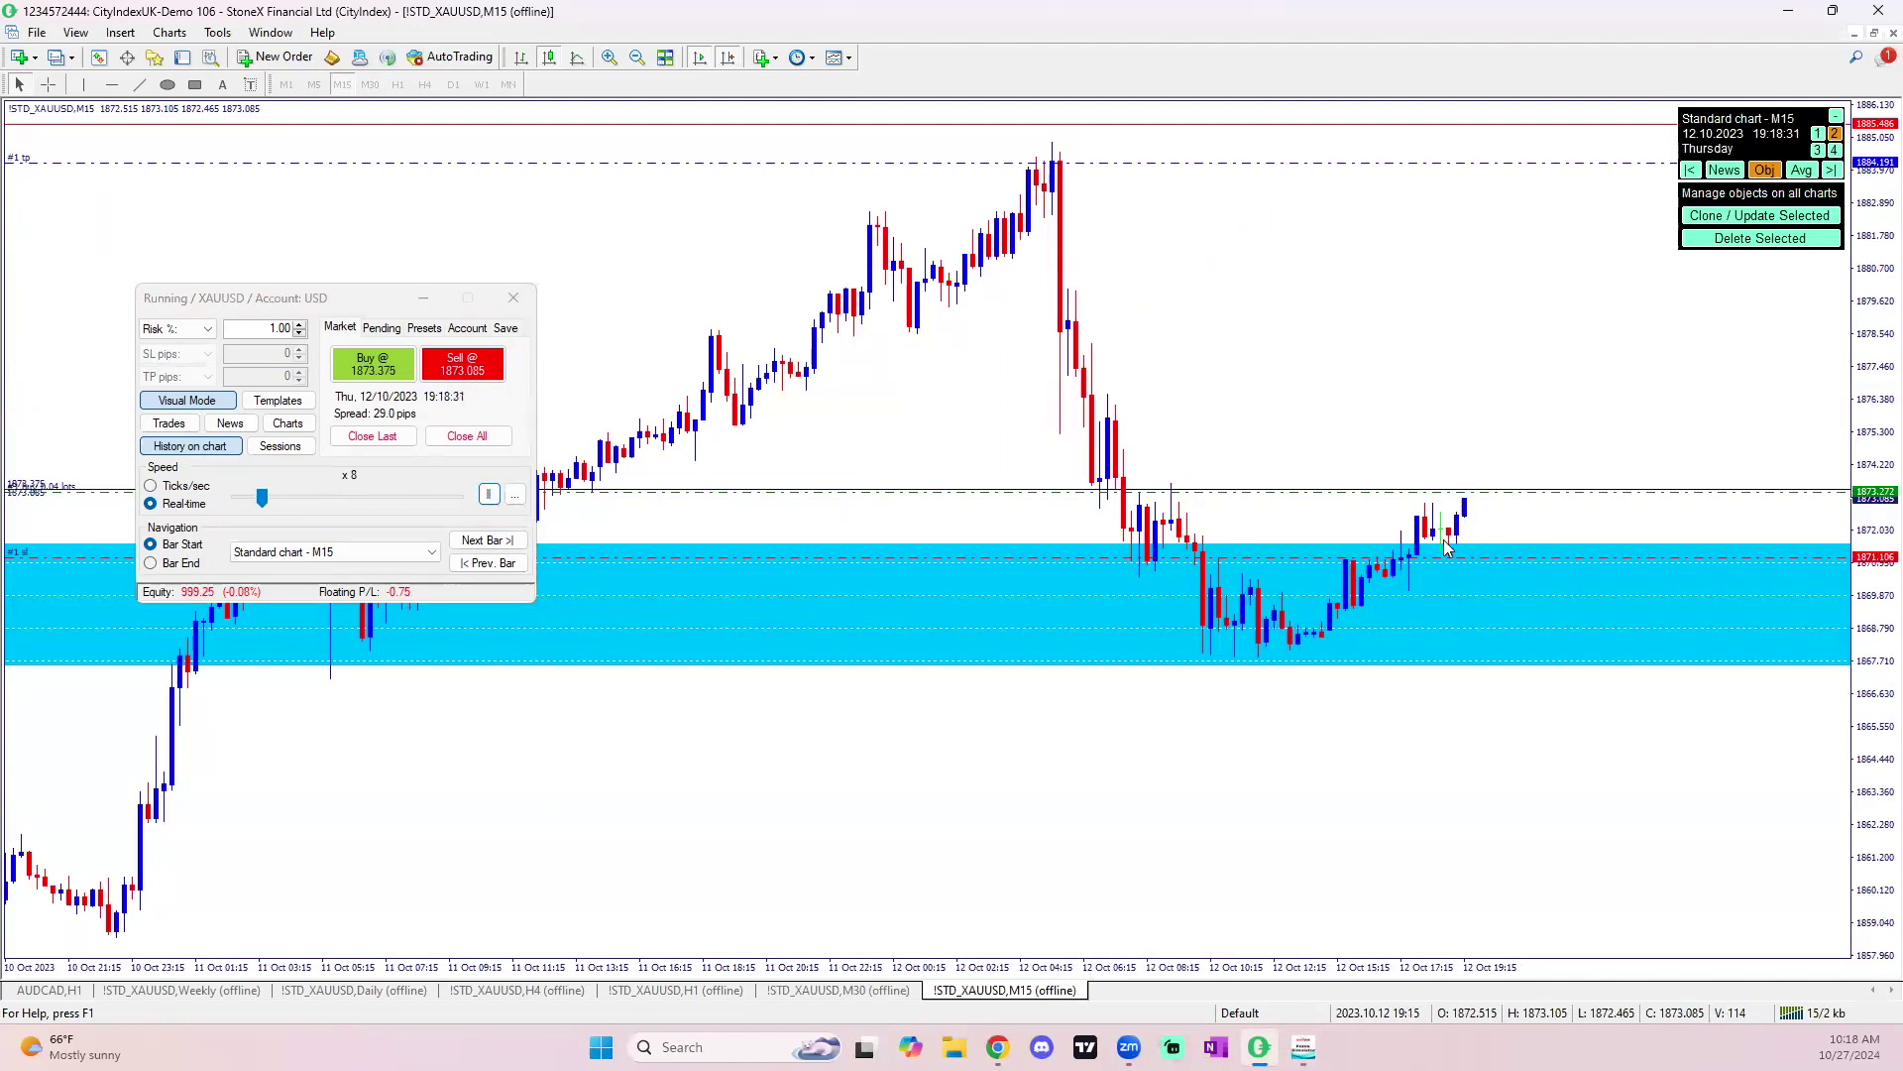
{"action": "left_click", "coordinate": [721, 991]}
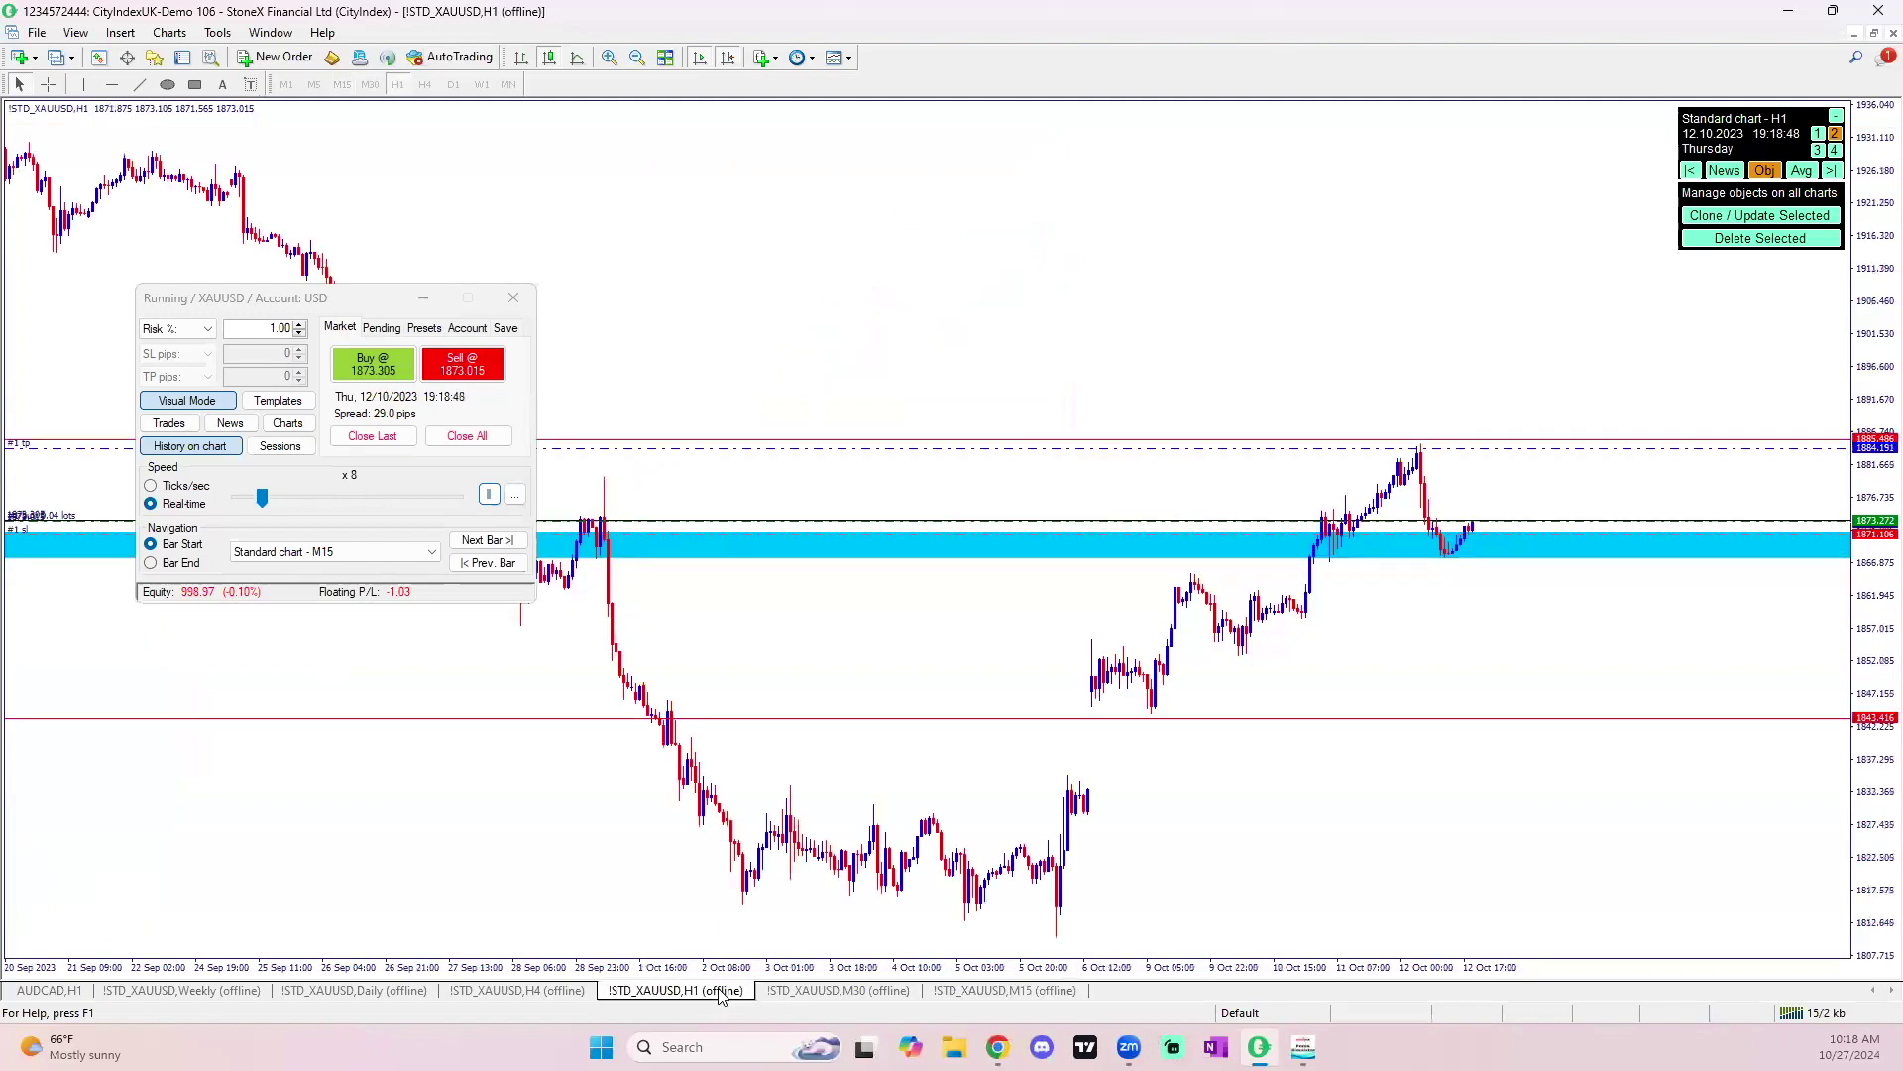
{"action": "left_click", "coordinate": [611, 59]}
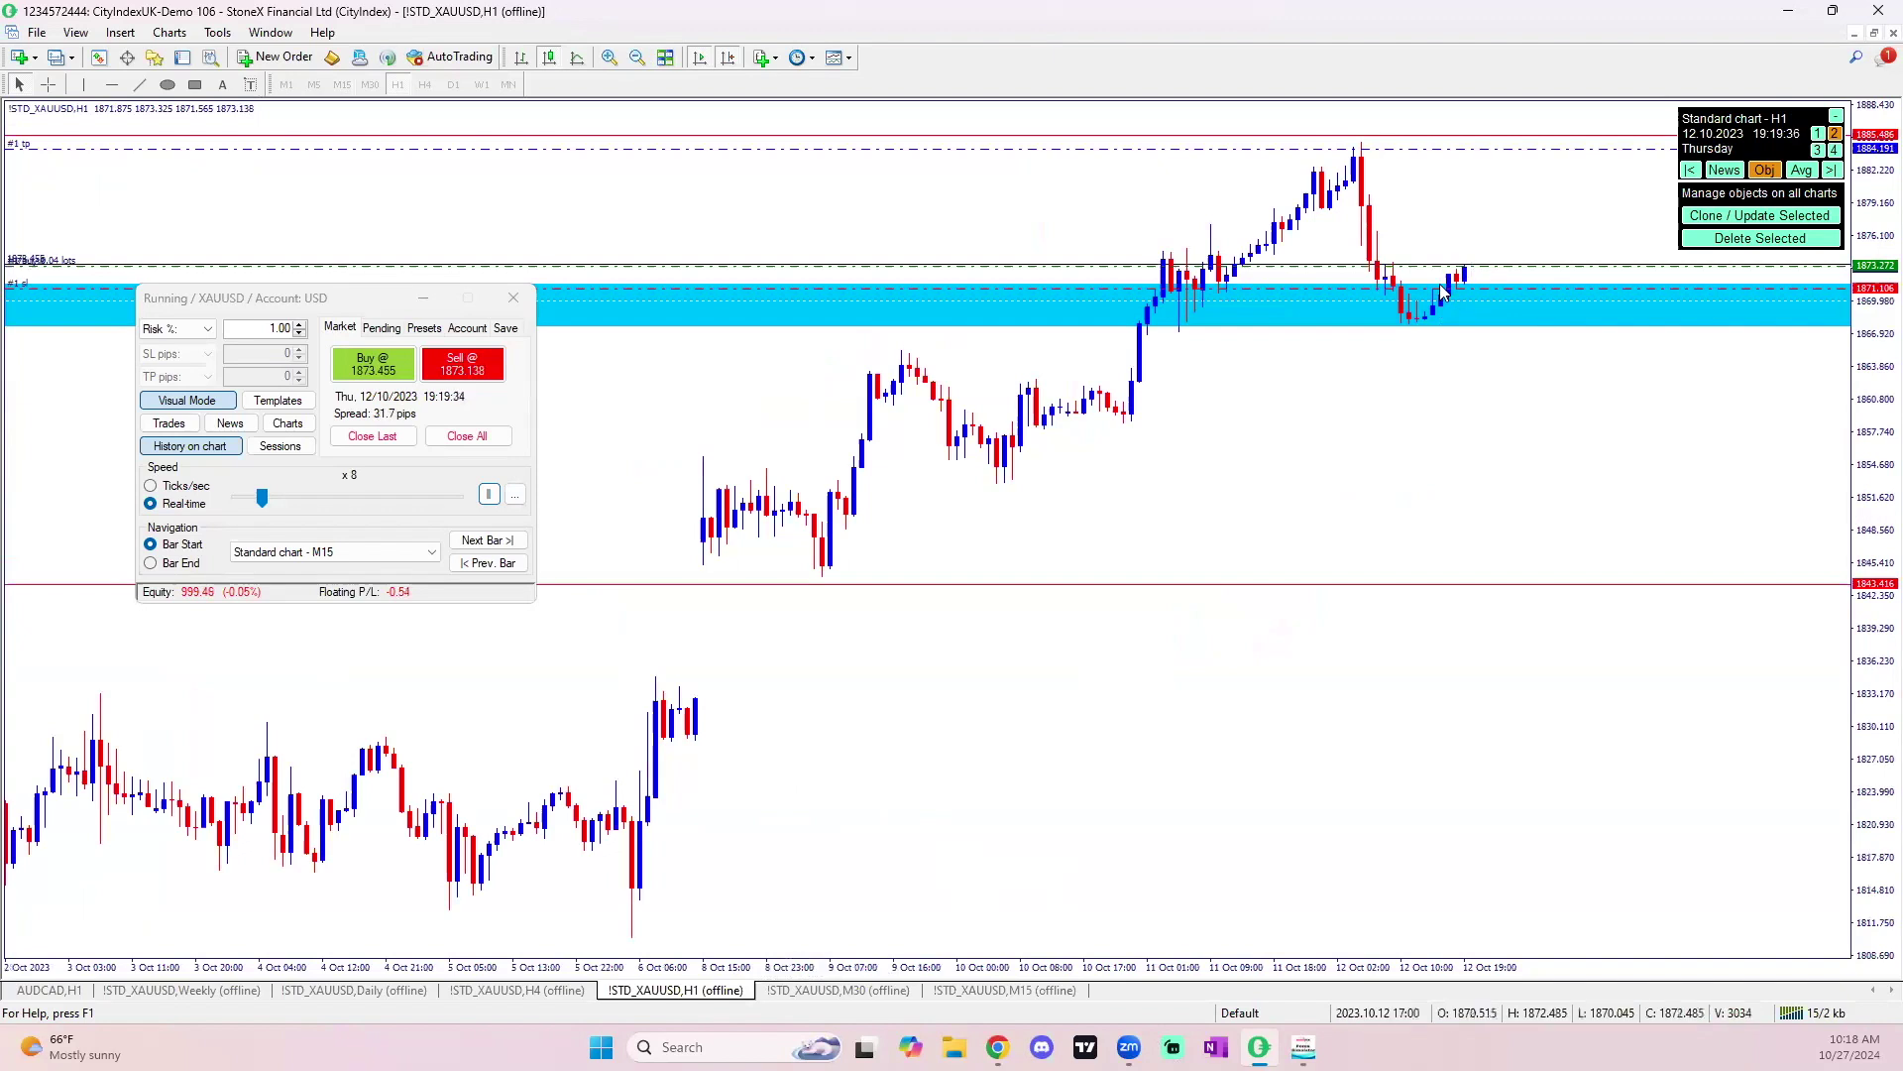
{"action": "left_click", "coordinate": [864, 990]}
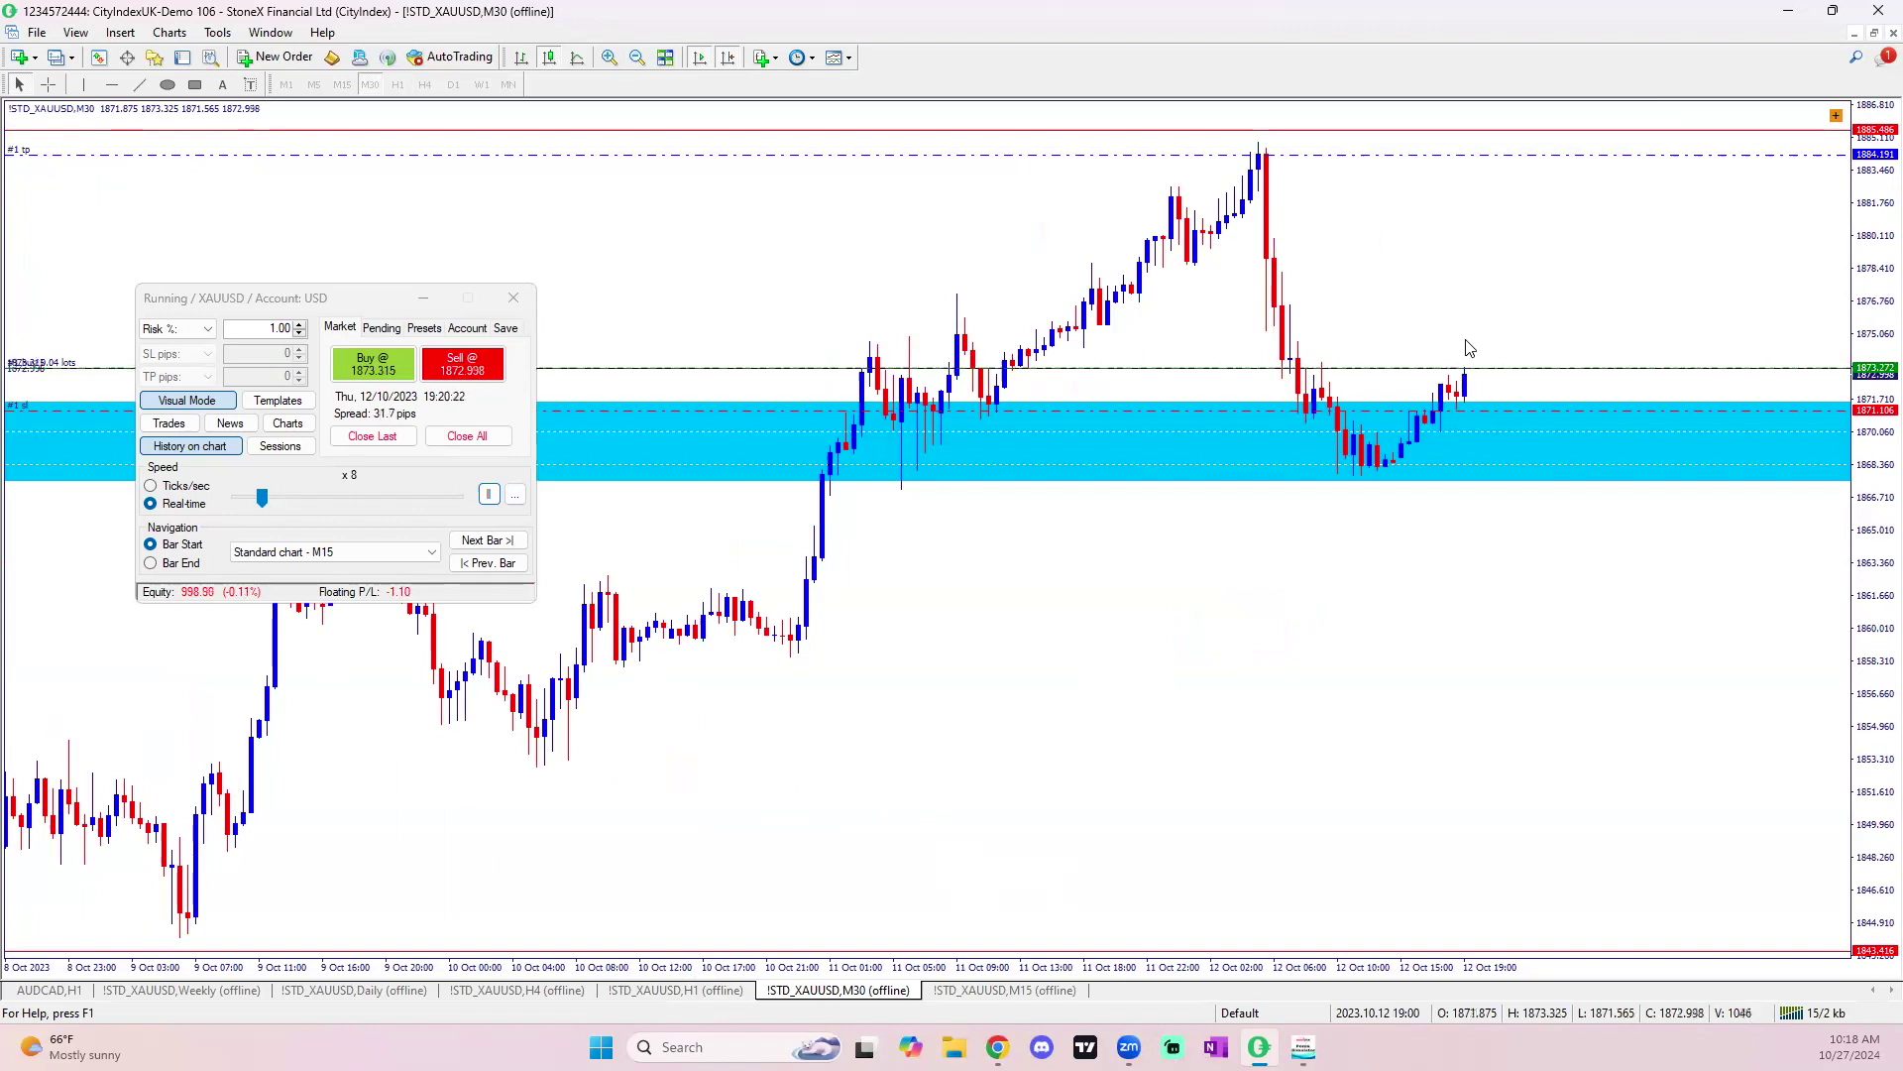
{"action": "left_click", "coordinate": [738, 990]}
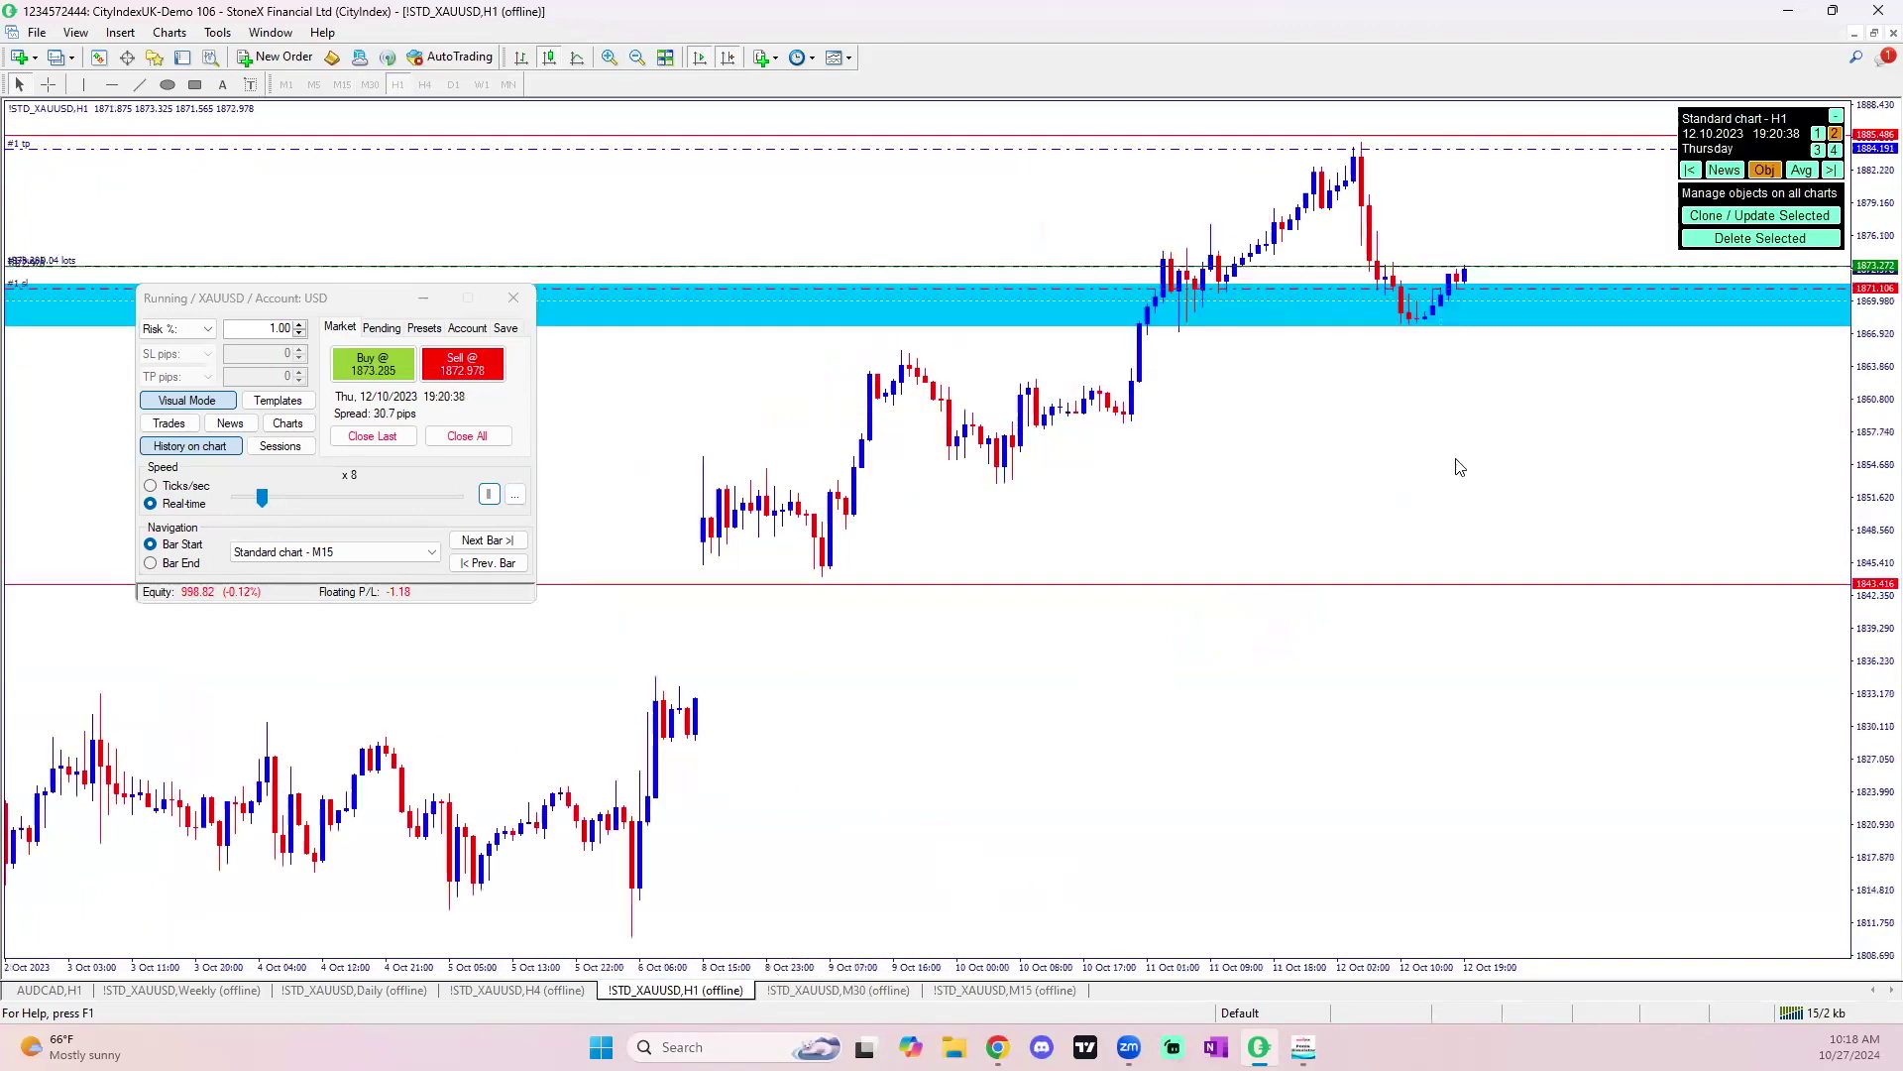
{"action": "left_click", "coordinate": [609, 57]}
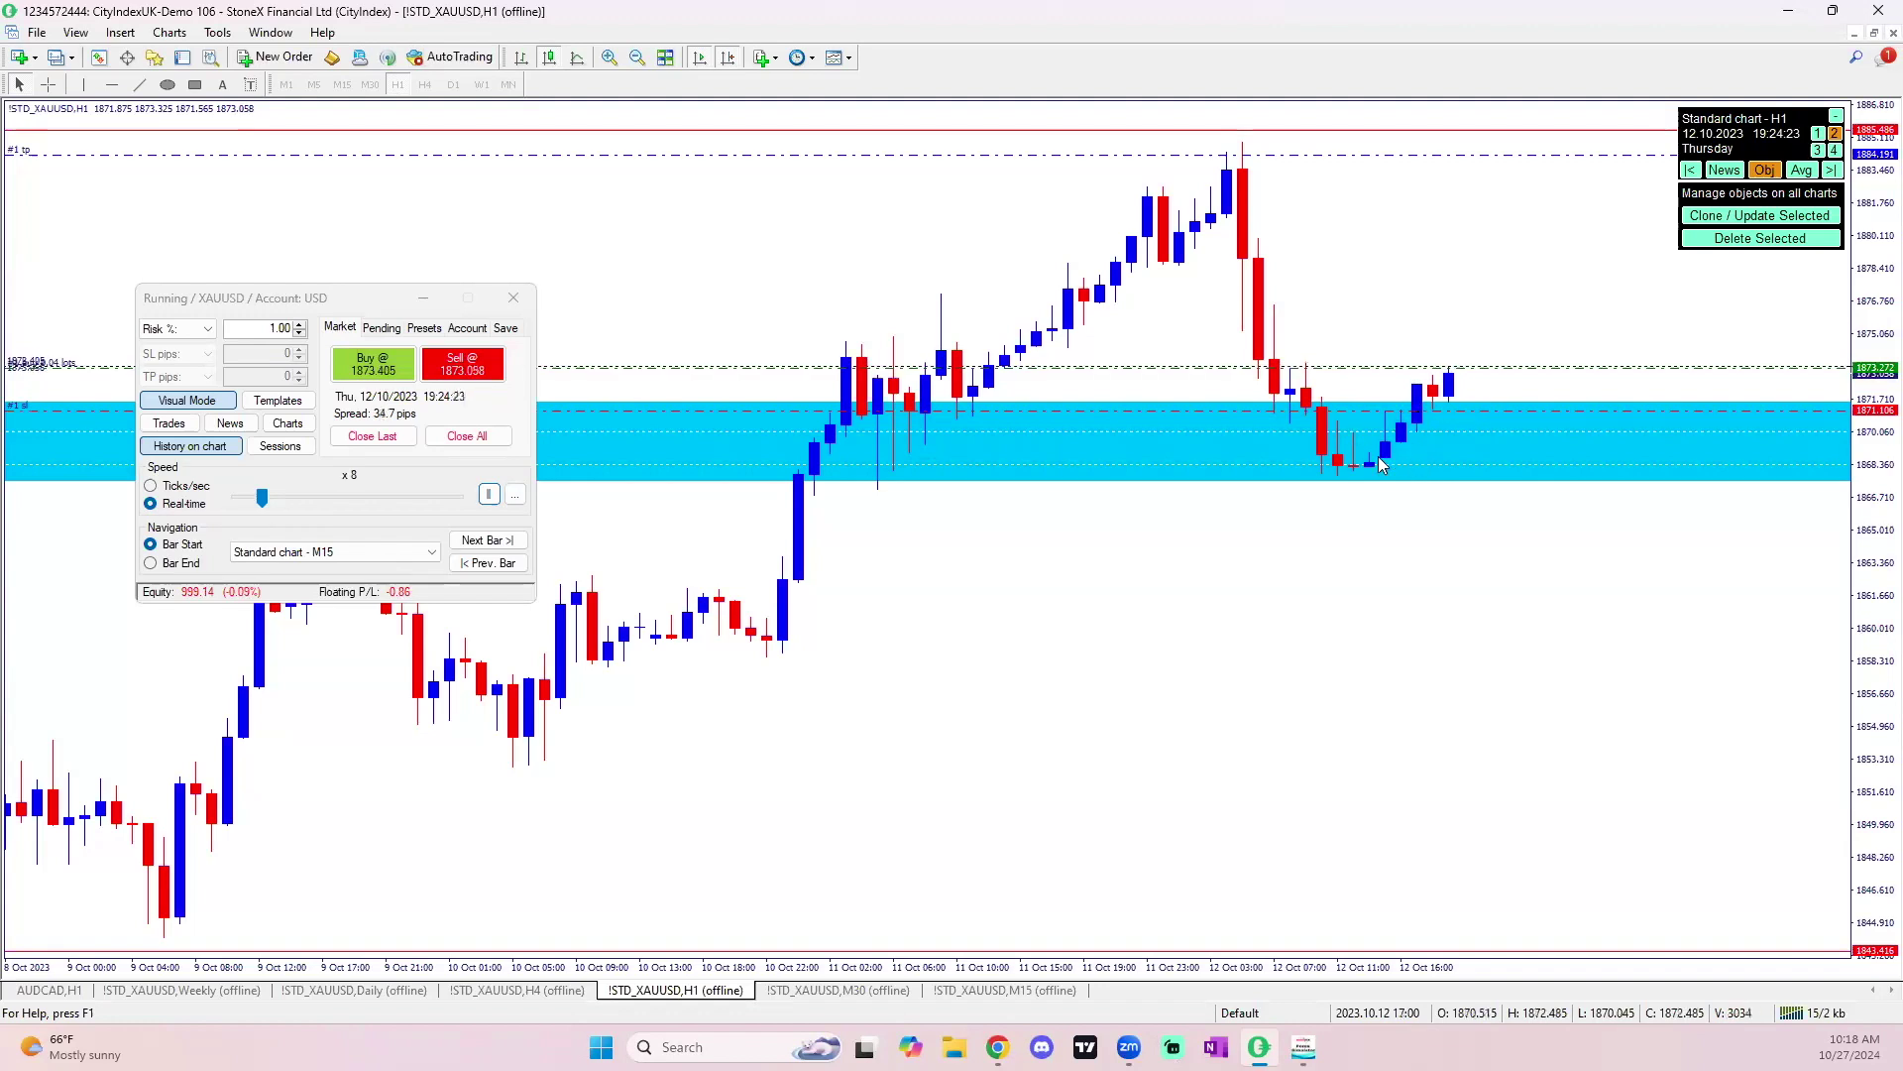
{"action": "mouse_move", "coordinate": [1387, 463]}
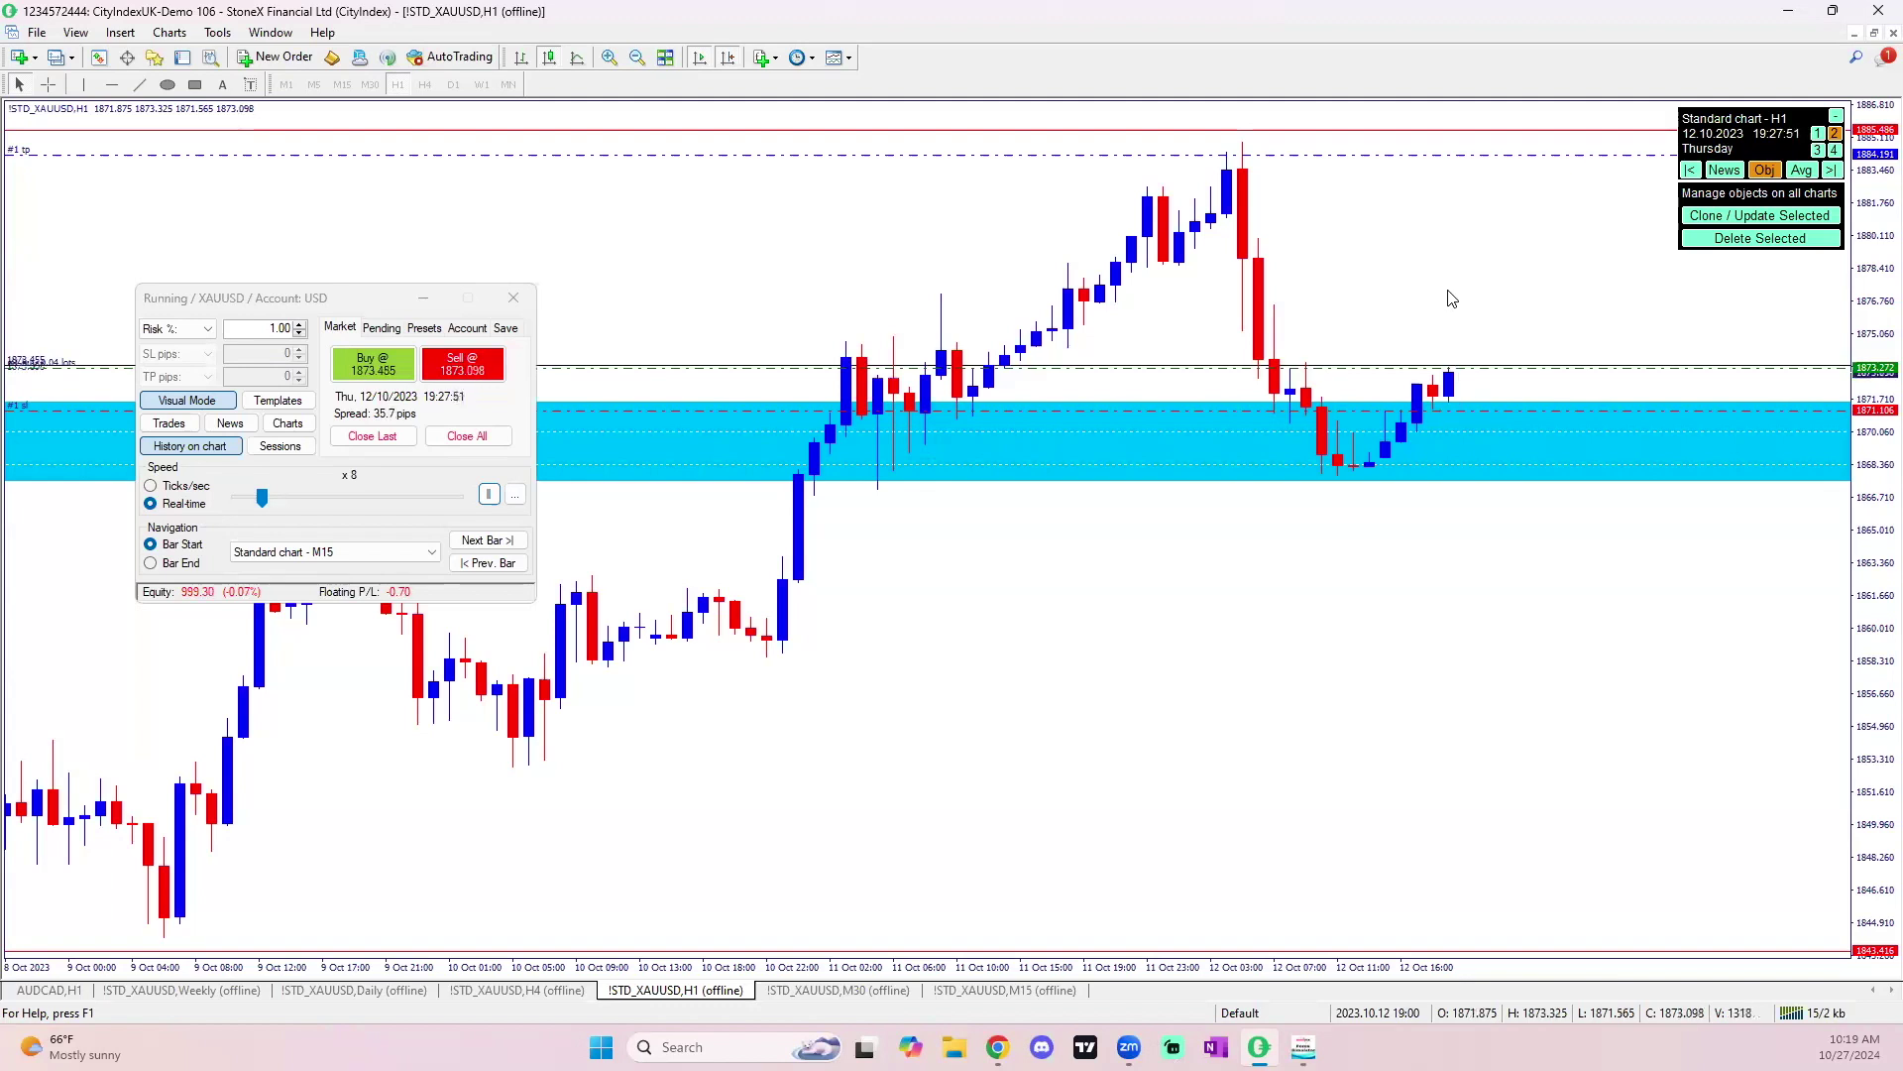
Compare enlarged M30 candles with the H1 candles around the buy entry, finishing on the M30 chart.
{"action": "left_click", "coordinate": [809, 991]}
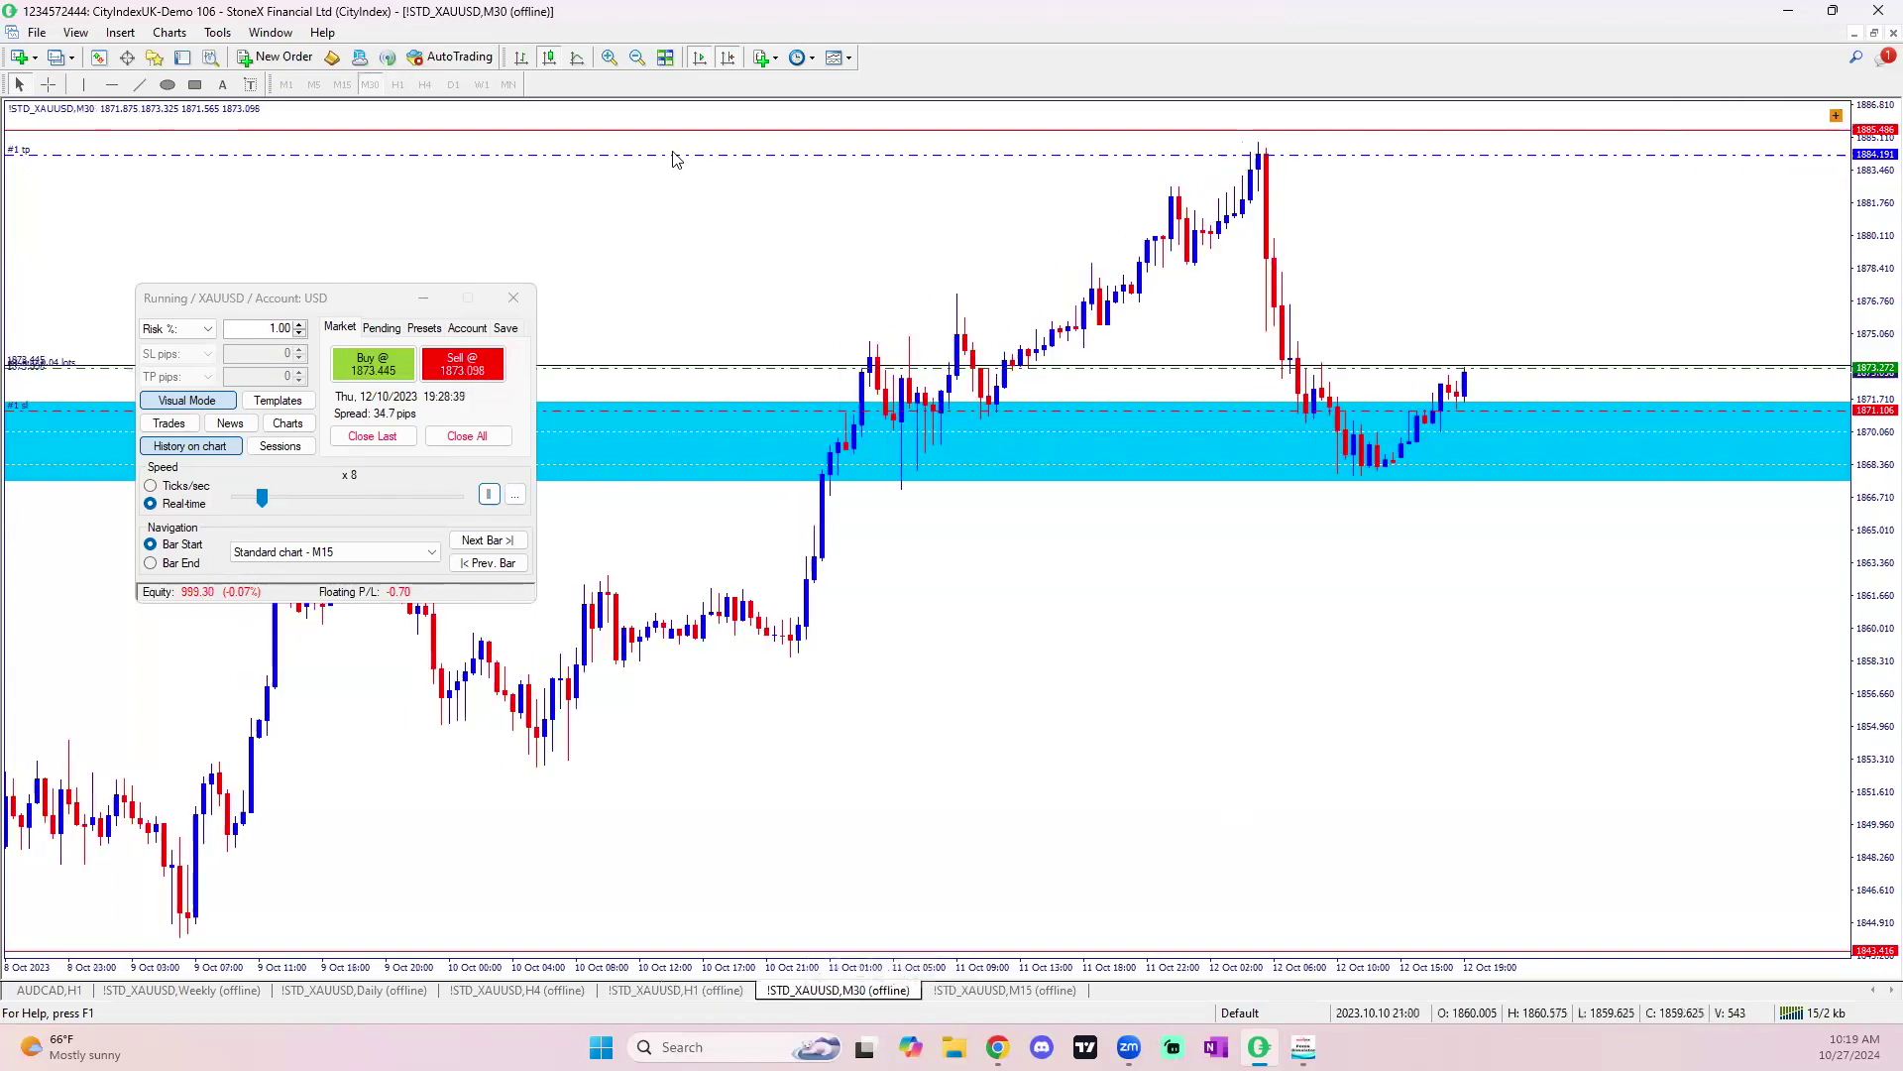
{"action": "left_click", "coordinate": [610, 59]}
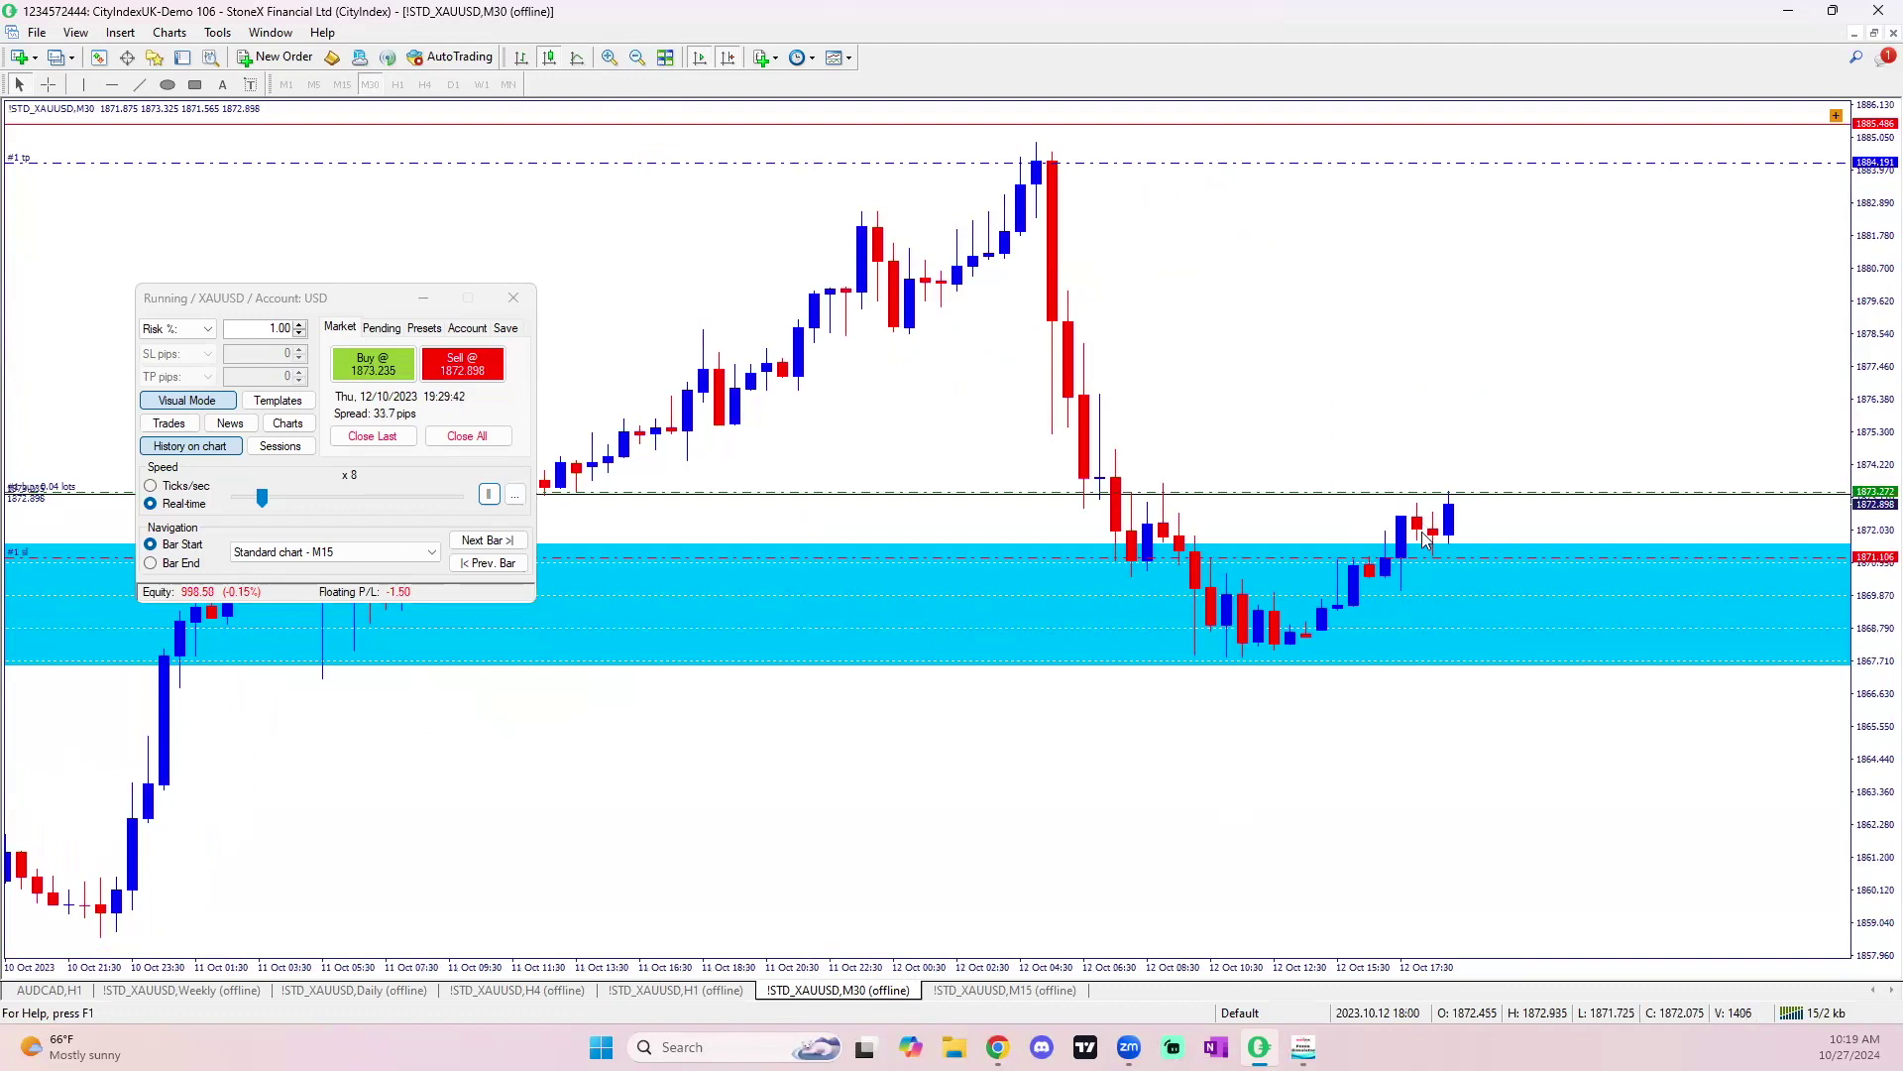
{"action": "left_click", "coordinate": [734, 989]}
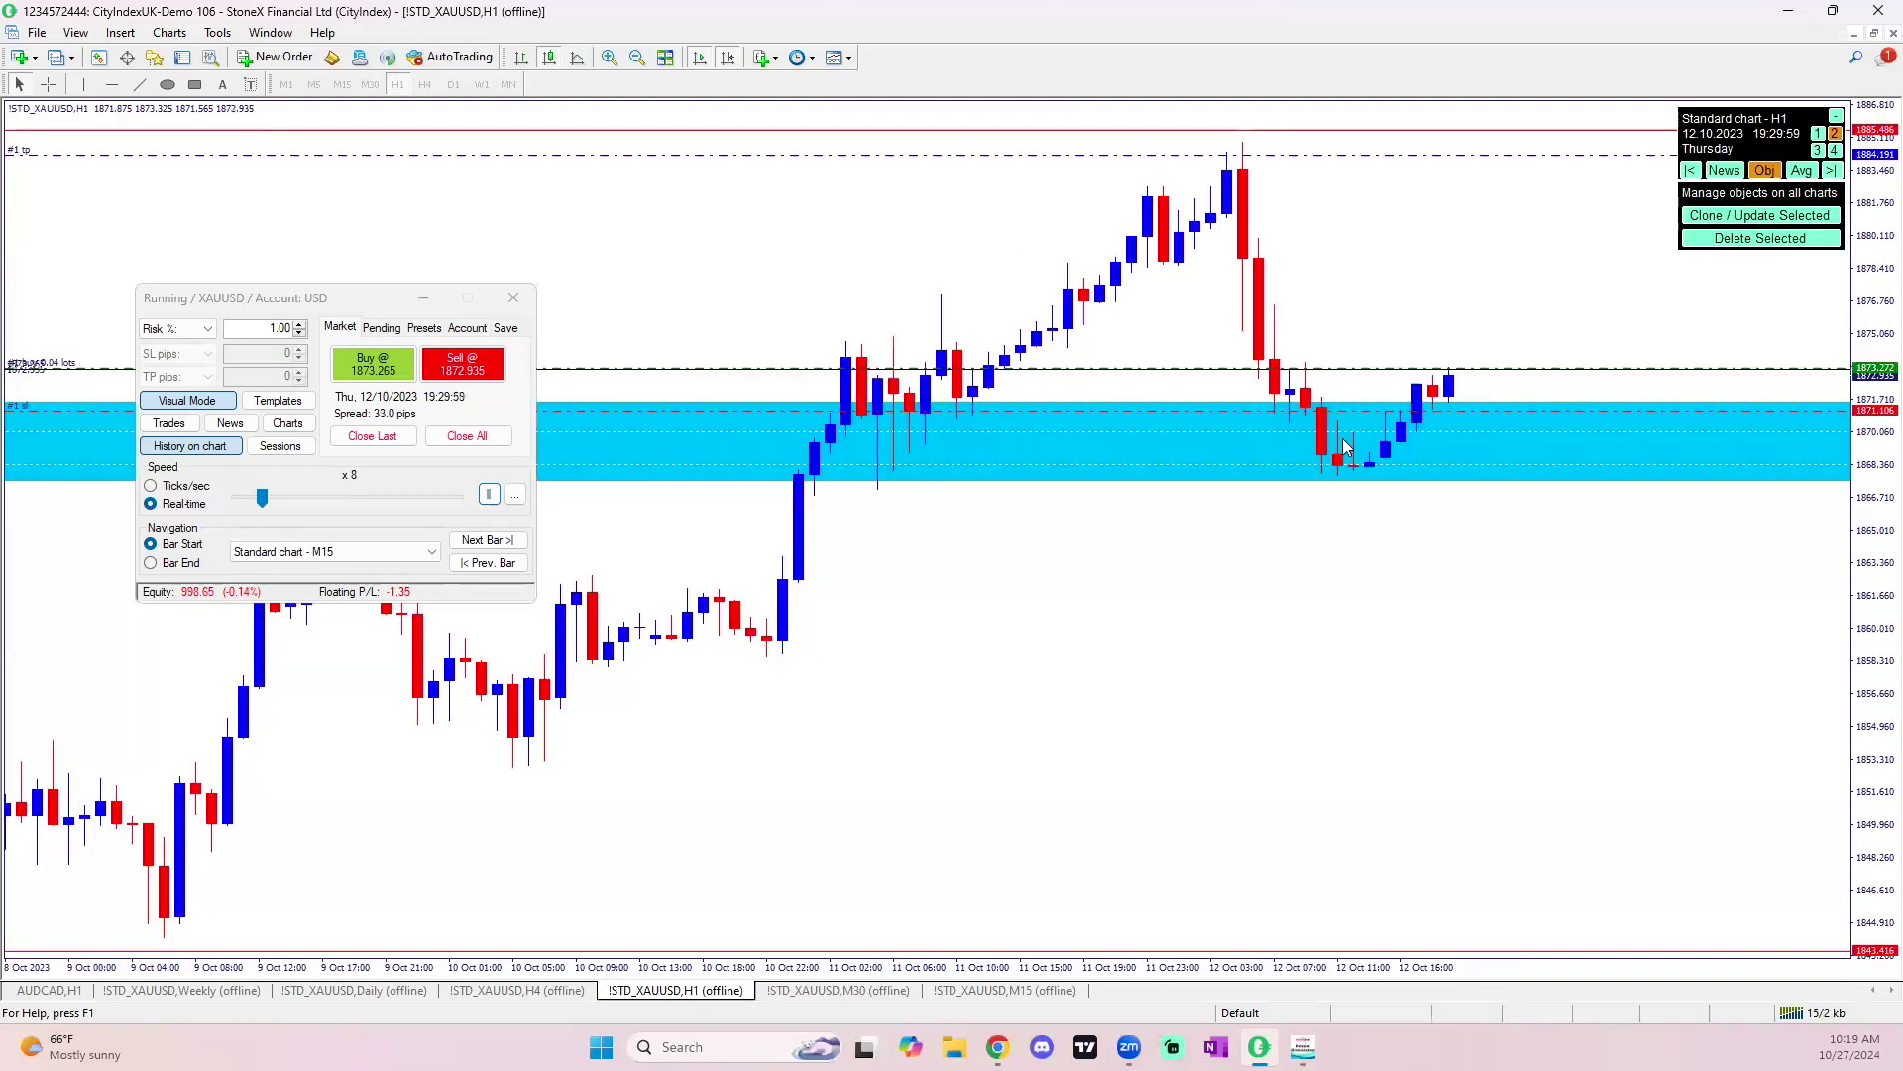
{"action": "left_click", "coordinate": [885, 991]}
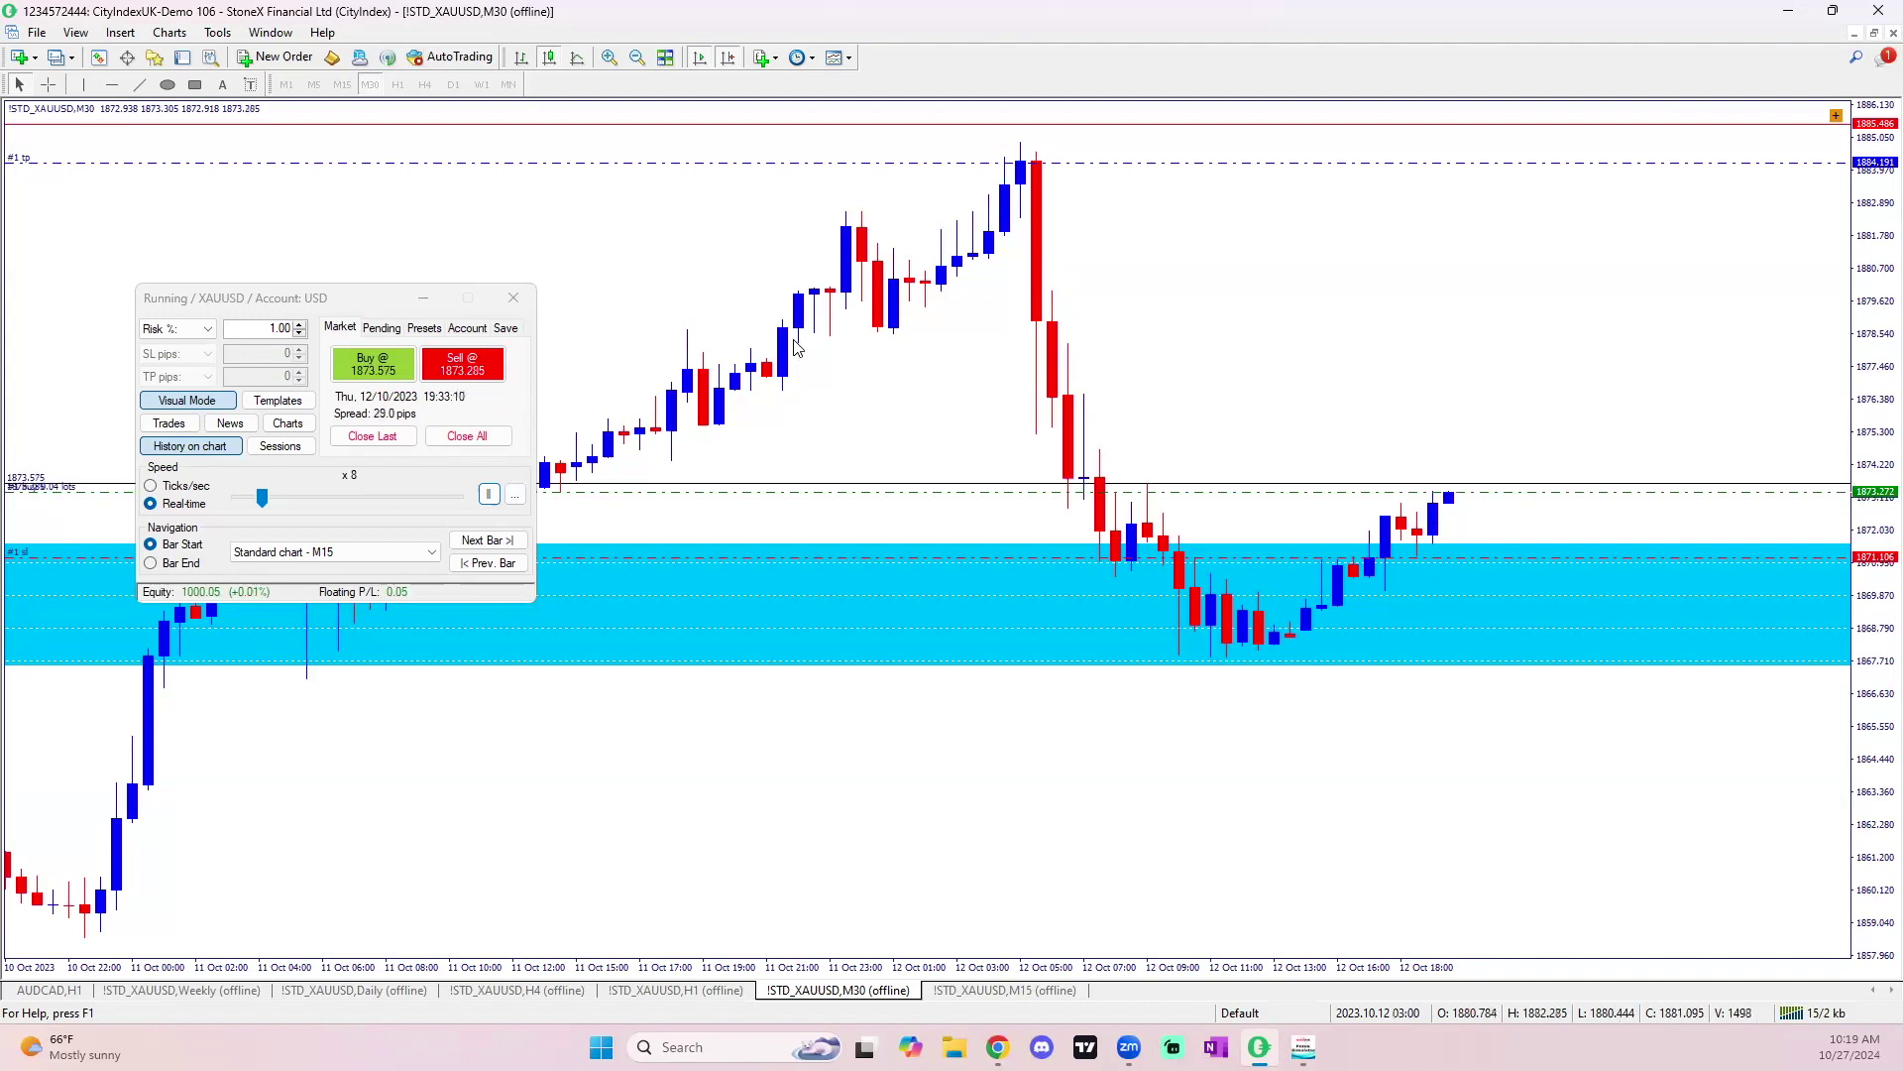
Move the simulator control window clear of the recent candles, over the older price action below the entry line.
{"action": "left_click", "coordinate": [366, 305]}
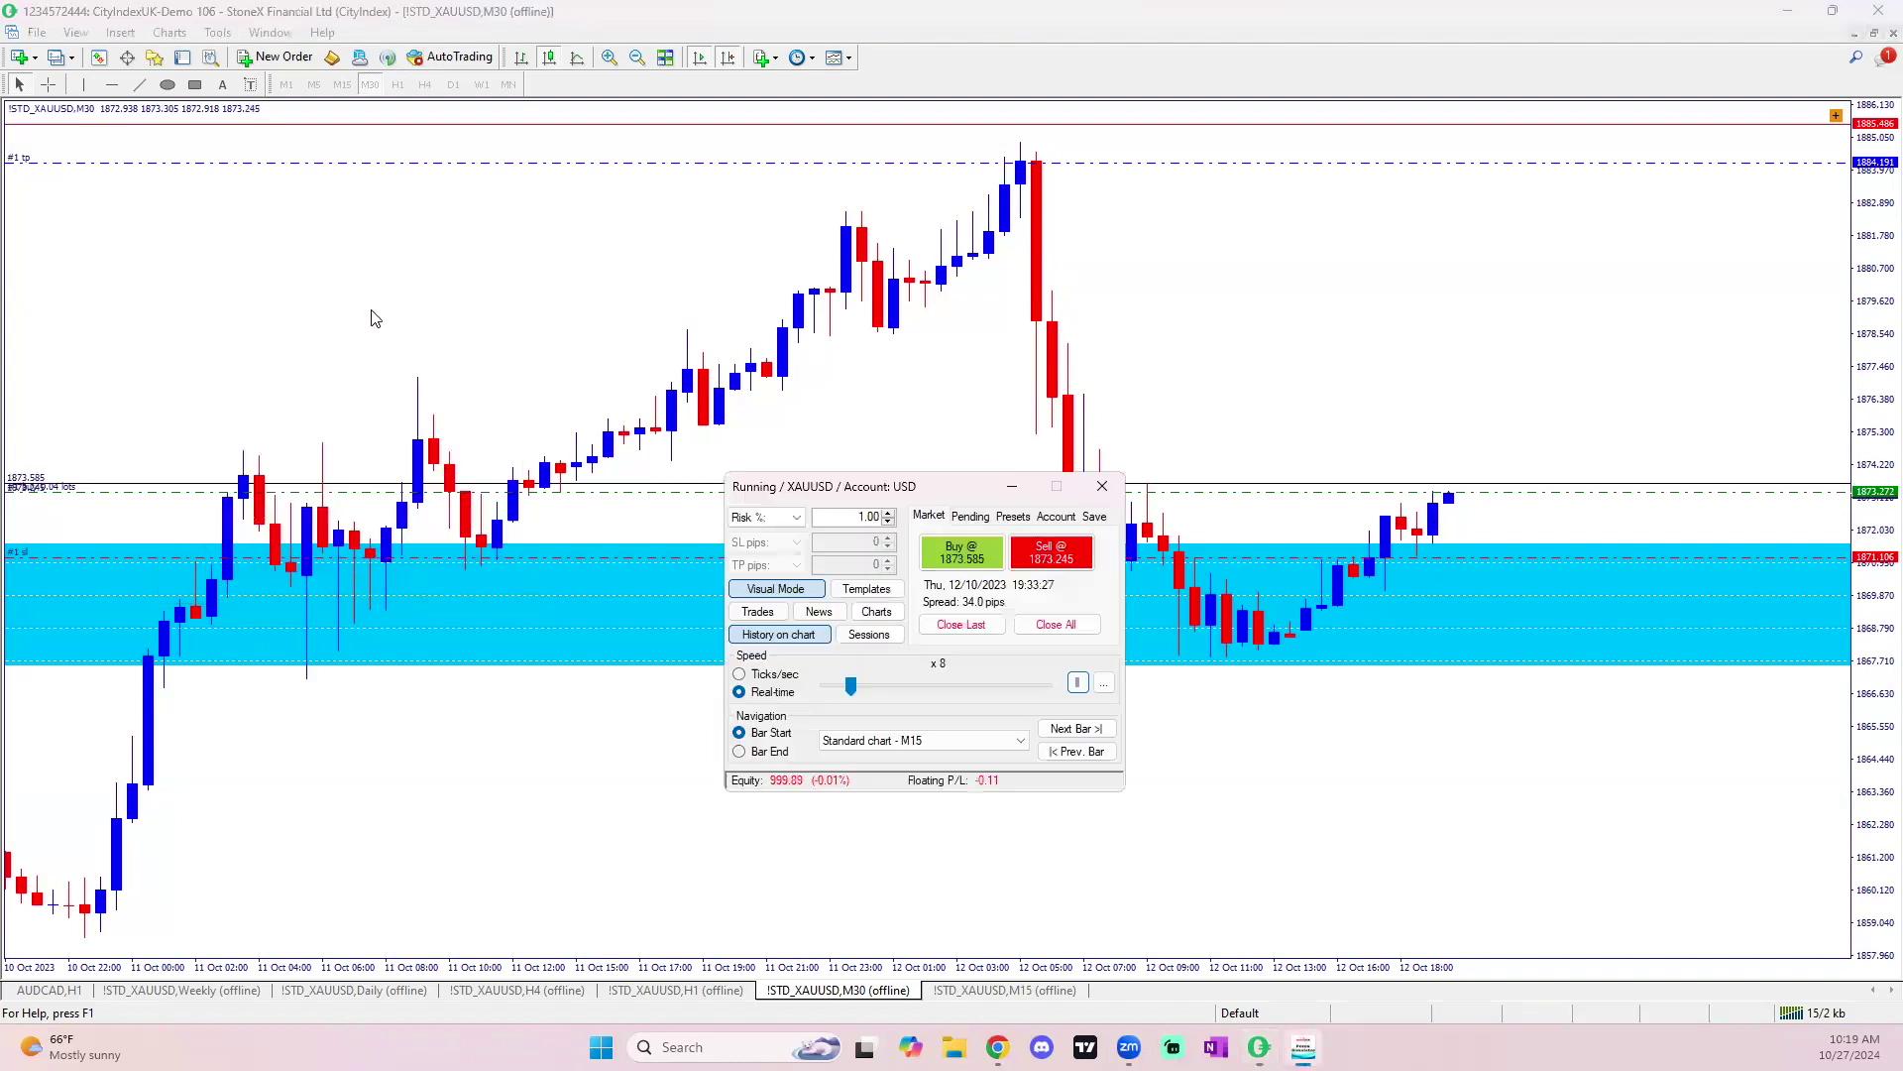
{"action": "left_click_drag", "start_coordinate": [935, 492], "coordinate": [742, 451]}
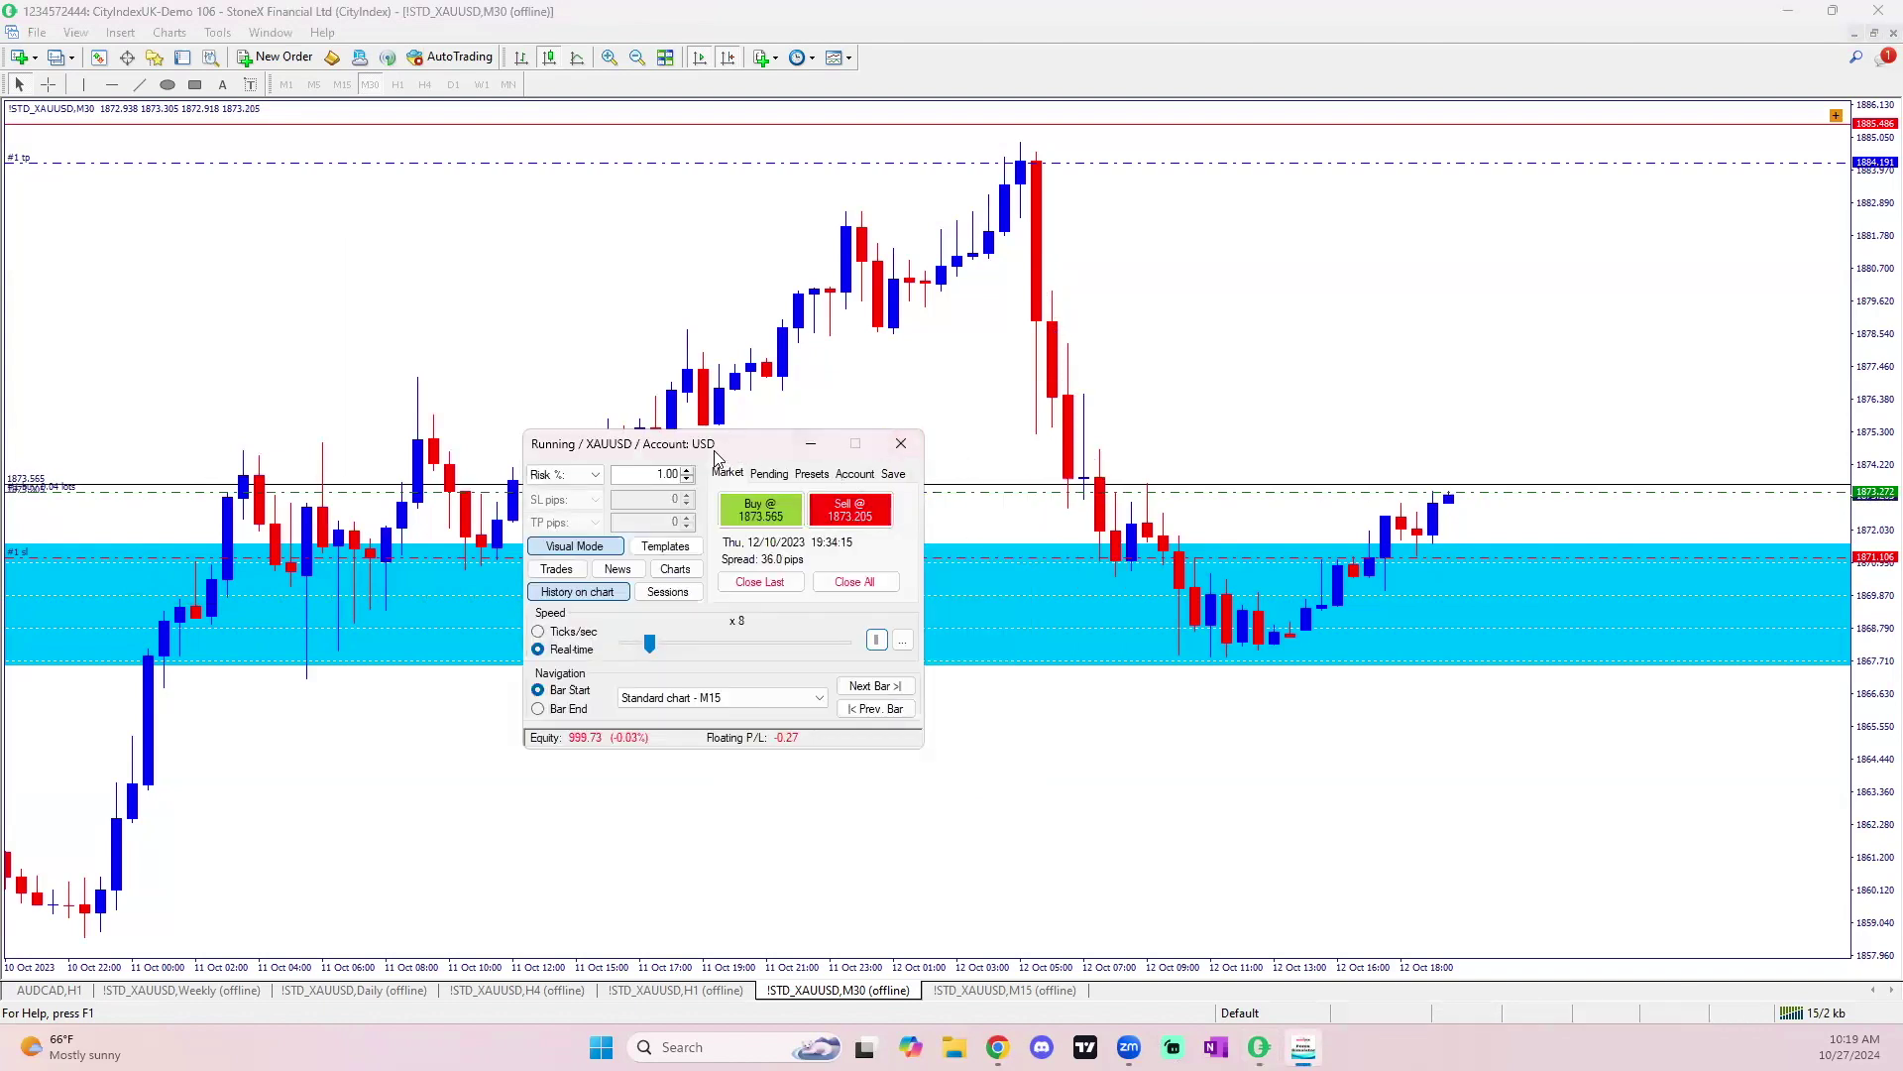
{"action": "left_click_drag", "start_coordinate": [716, 458], "coordinate": [473, 617]}
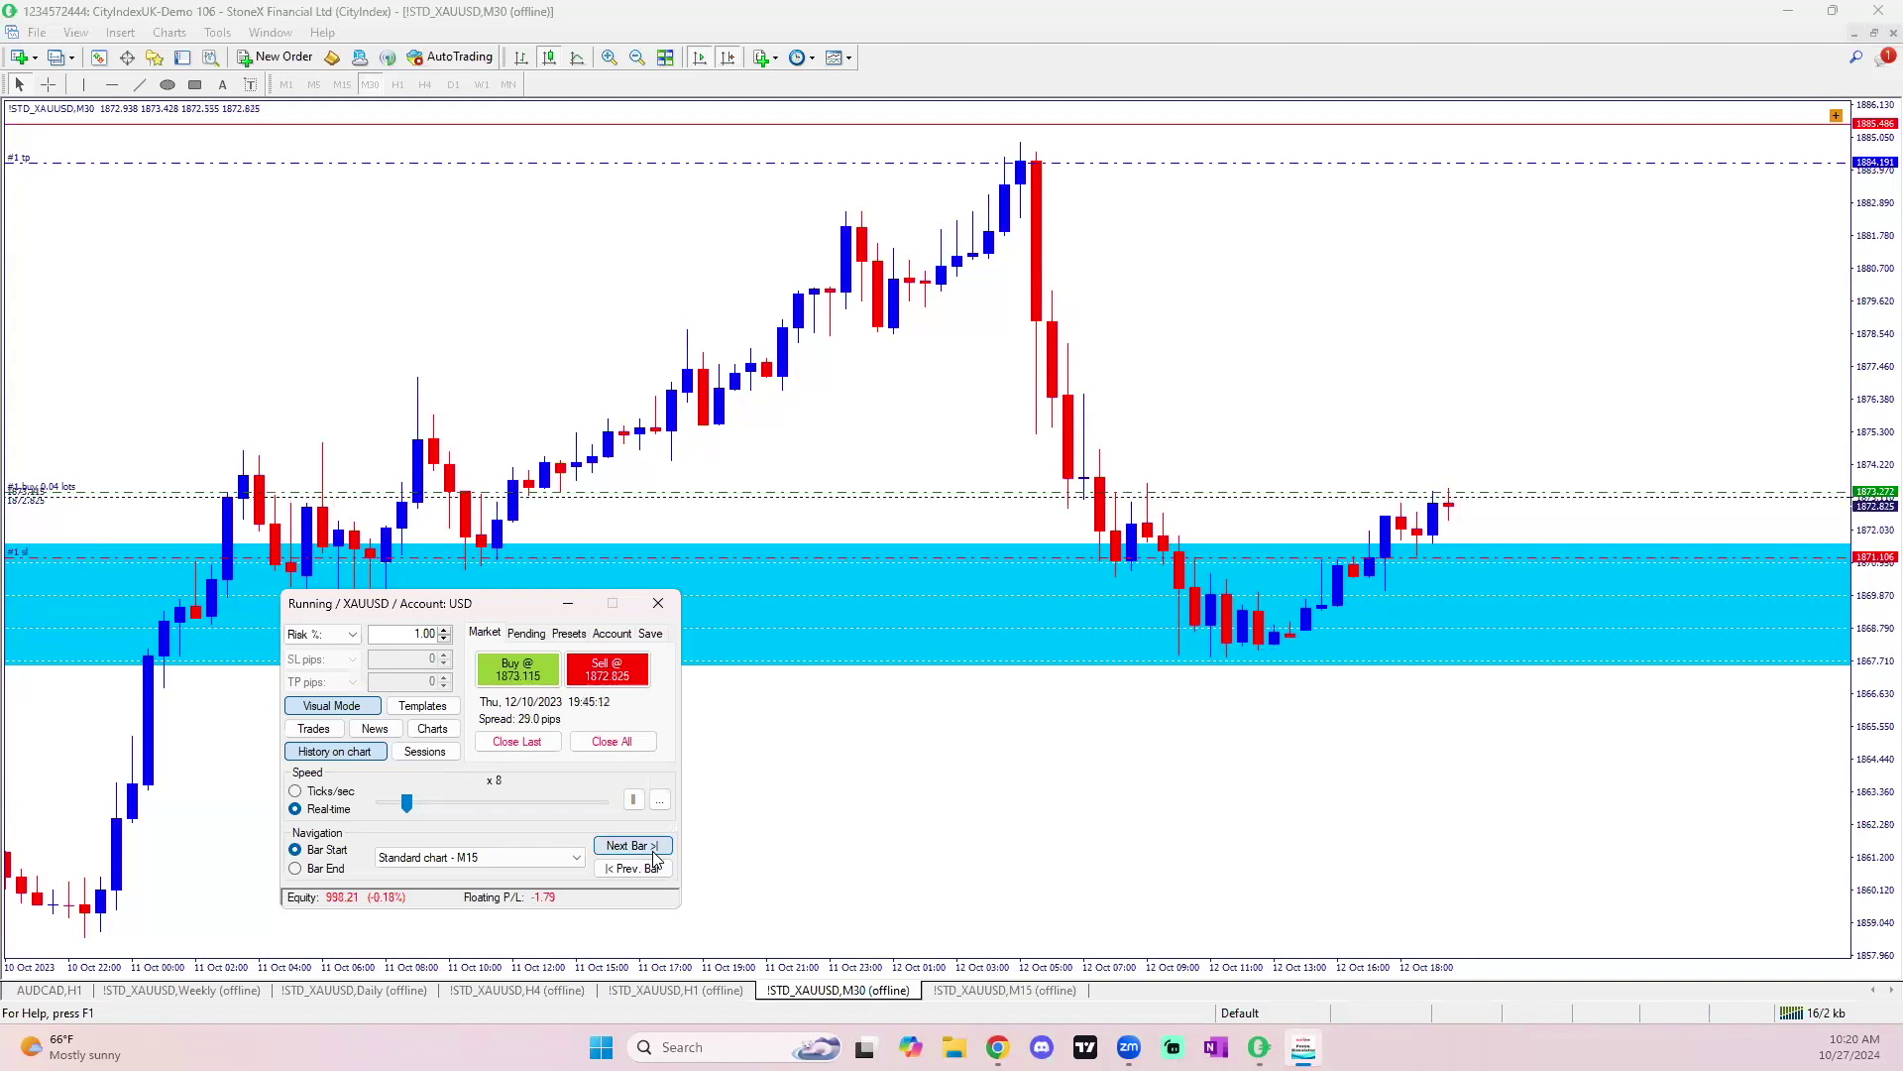
Advance the replay bar by bar in M15 steps past 23:00 on 12 October 2023 with the buy trade open.
{"action": "left_click", "coordinate": [655, 852]}
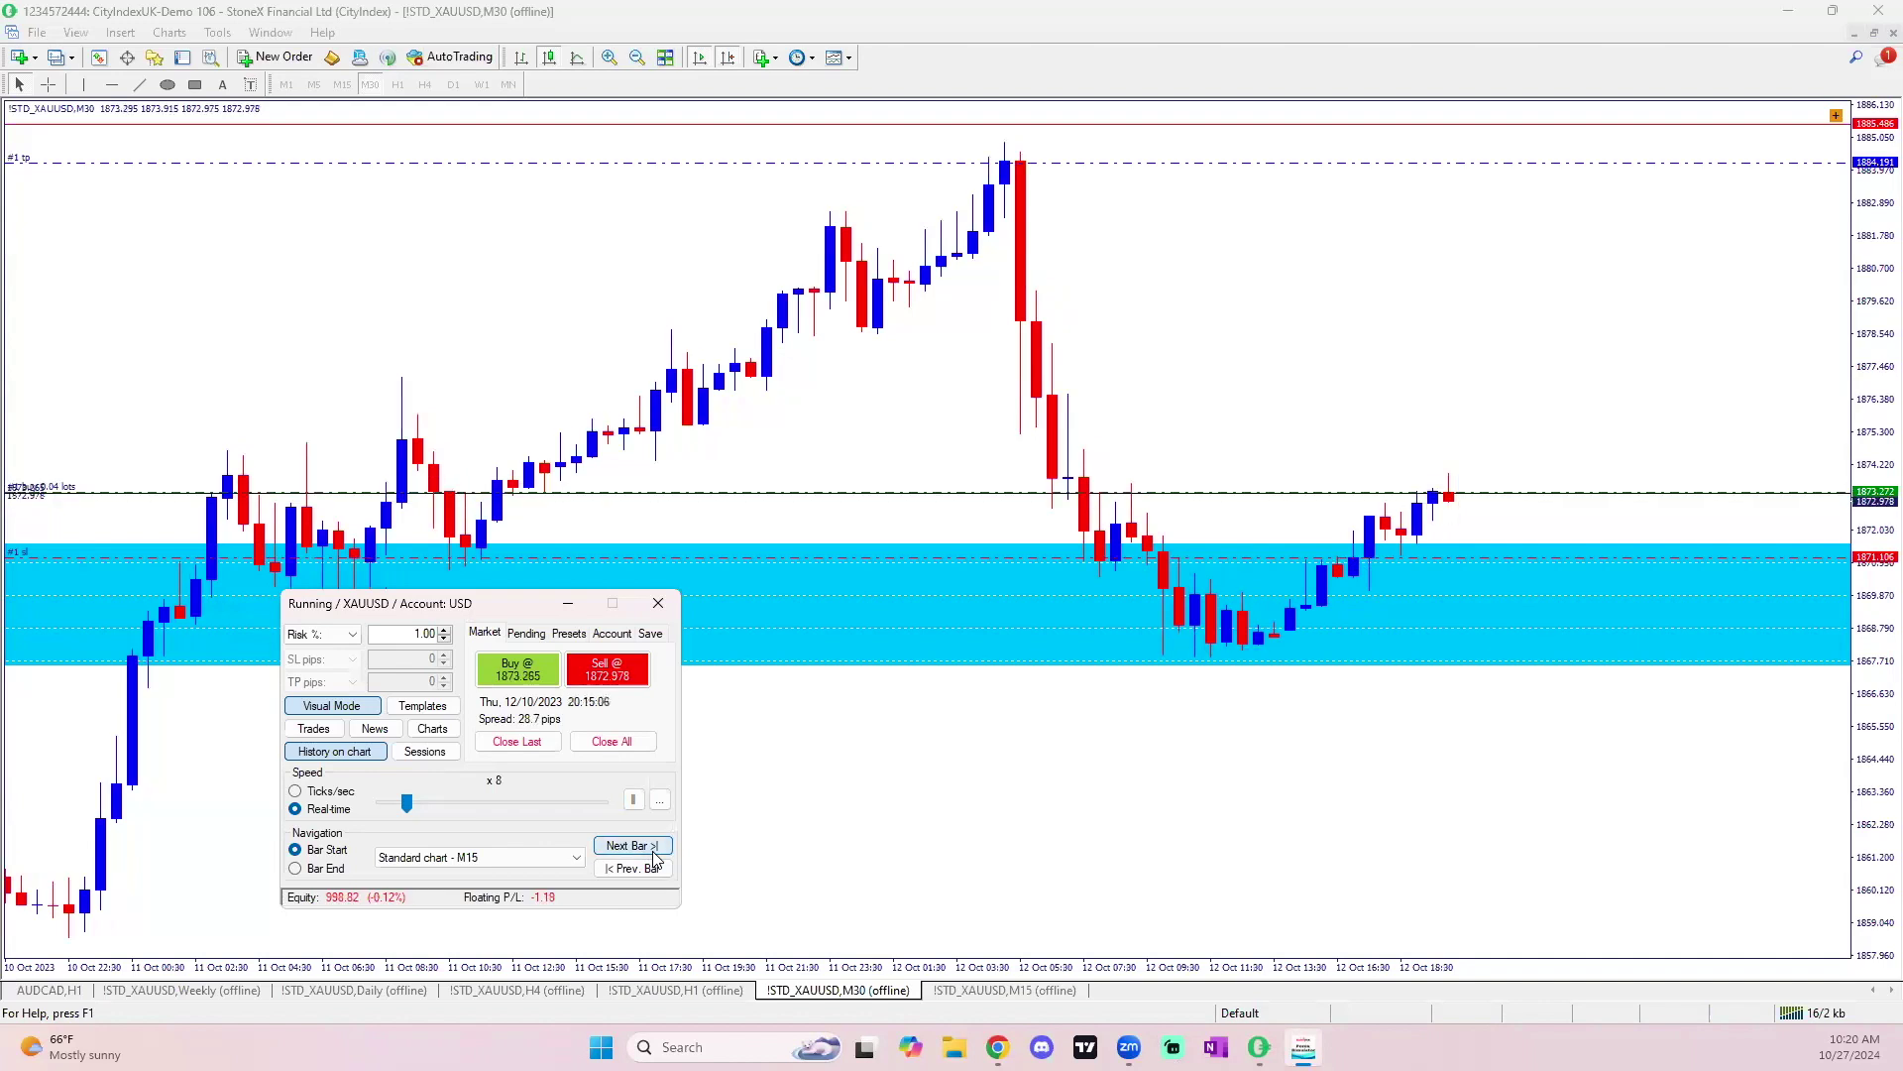
{"action": "left_click", "coordinate": [654, 859]}
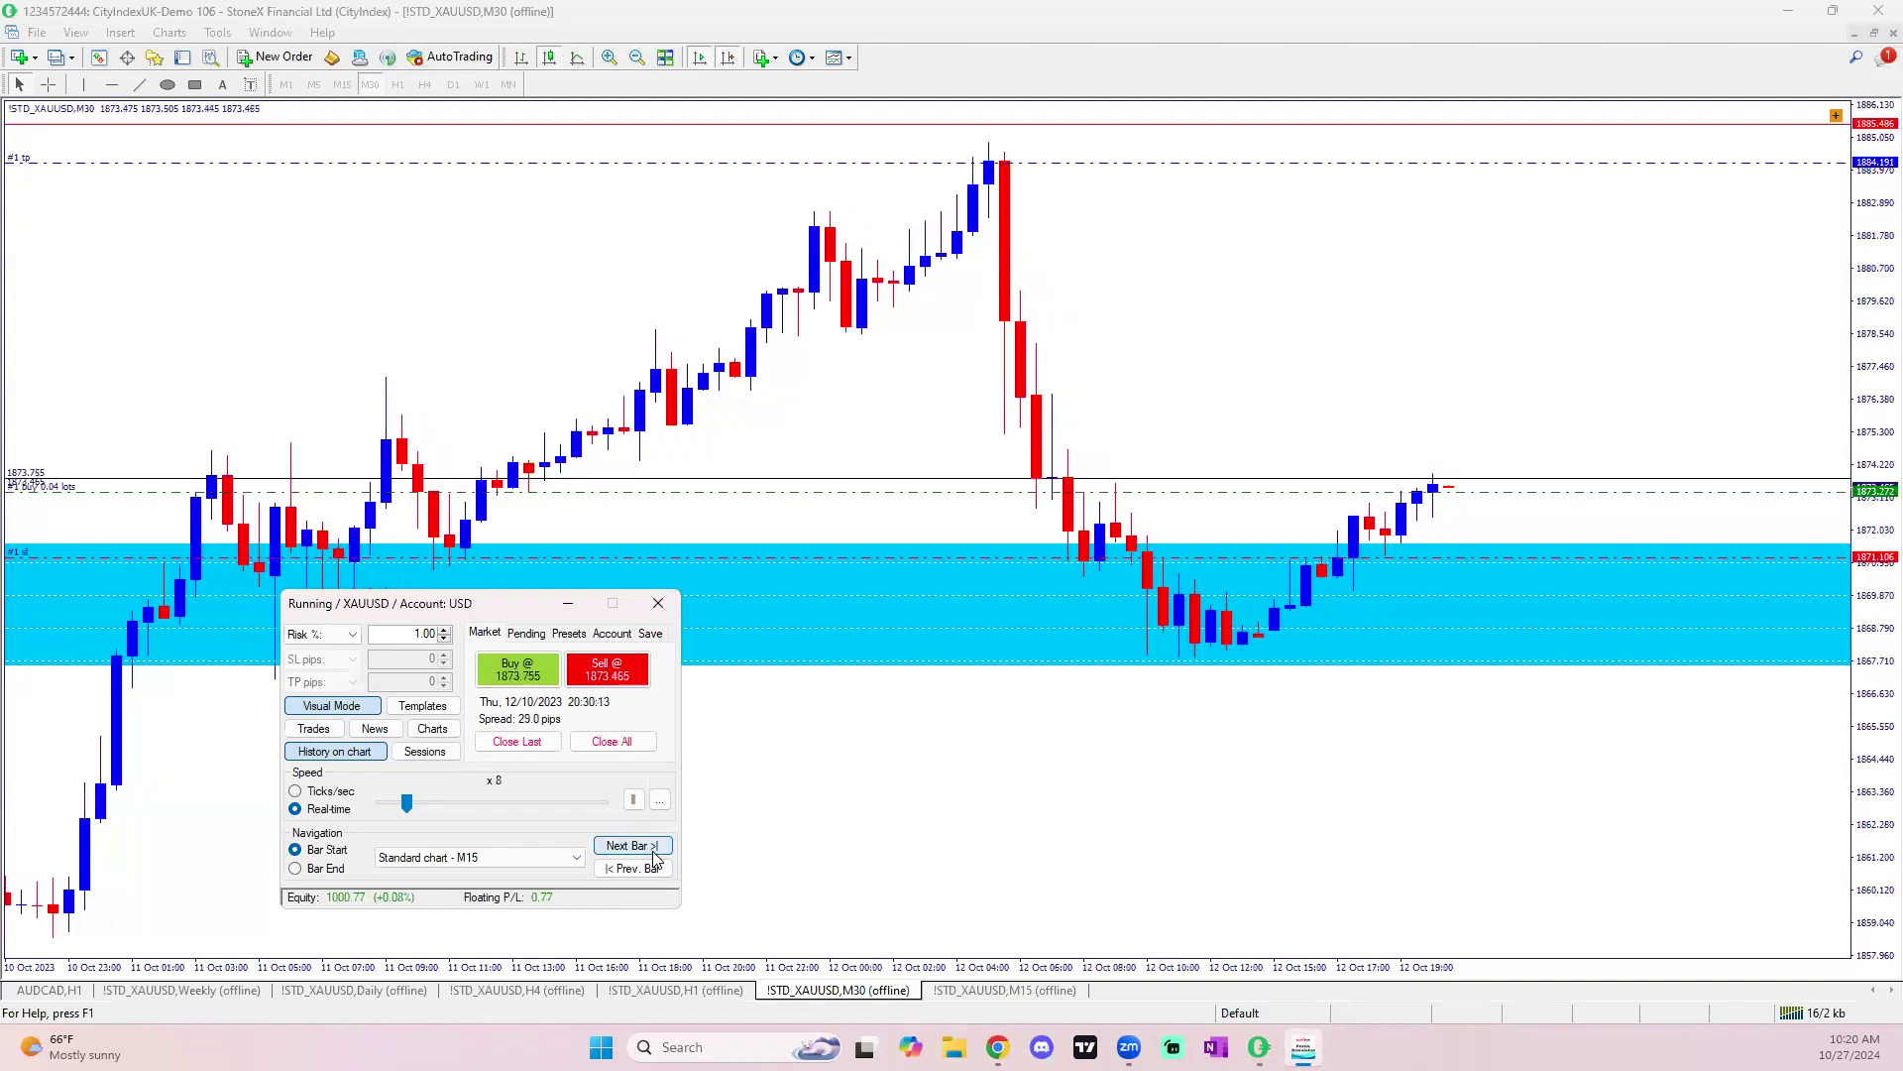
{"action": "left_click", "coordinate": [654, 858]}
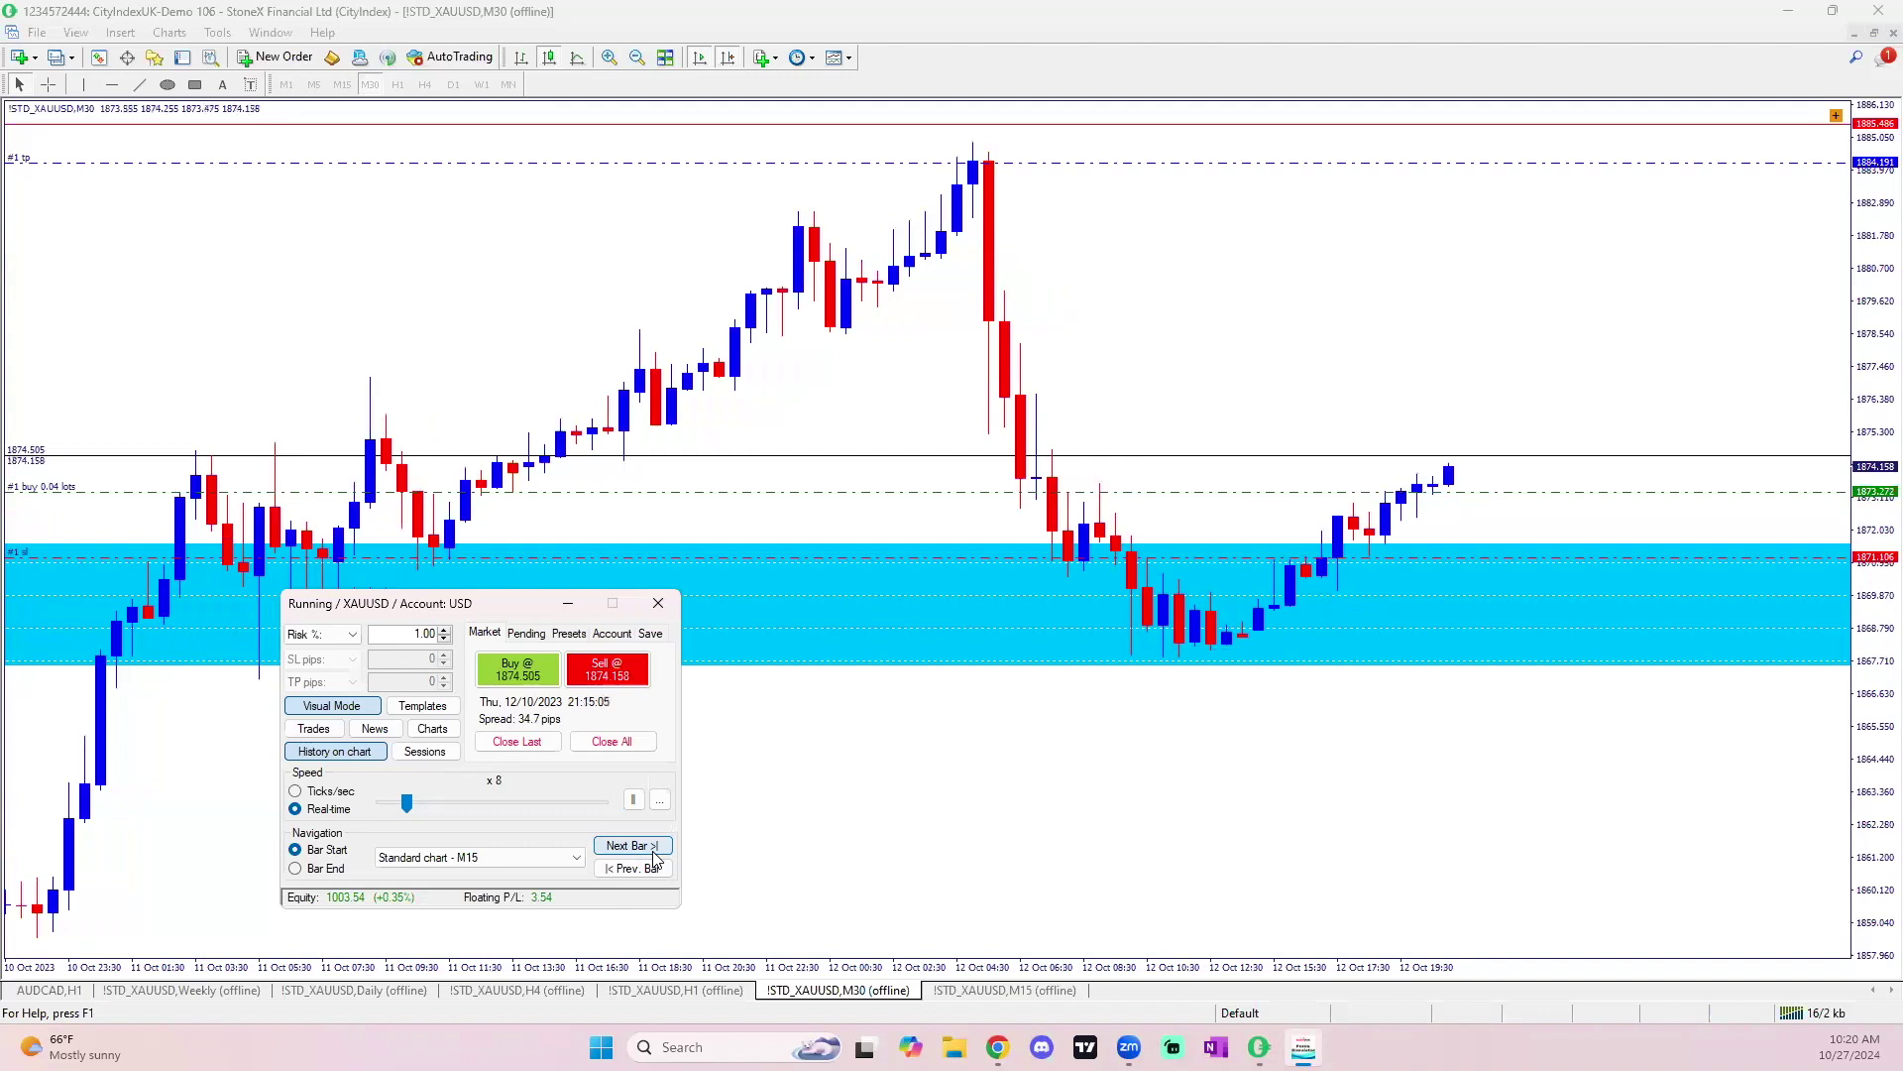
{"action": "left_click", "coordinate": [654, 858]}
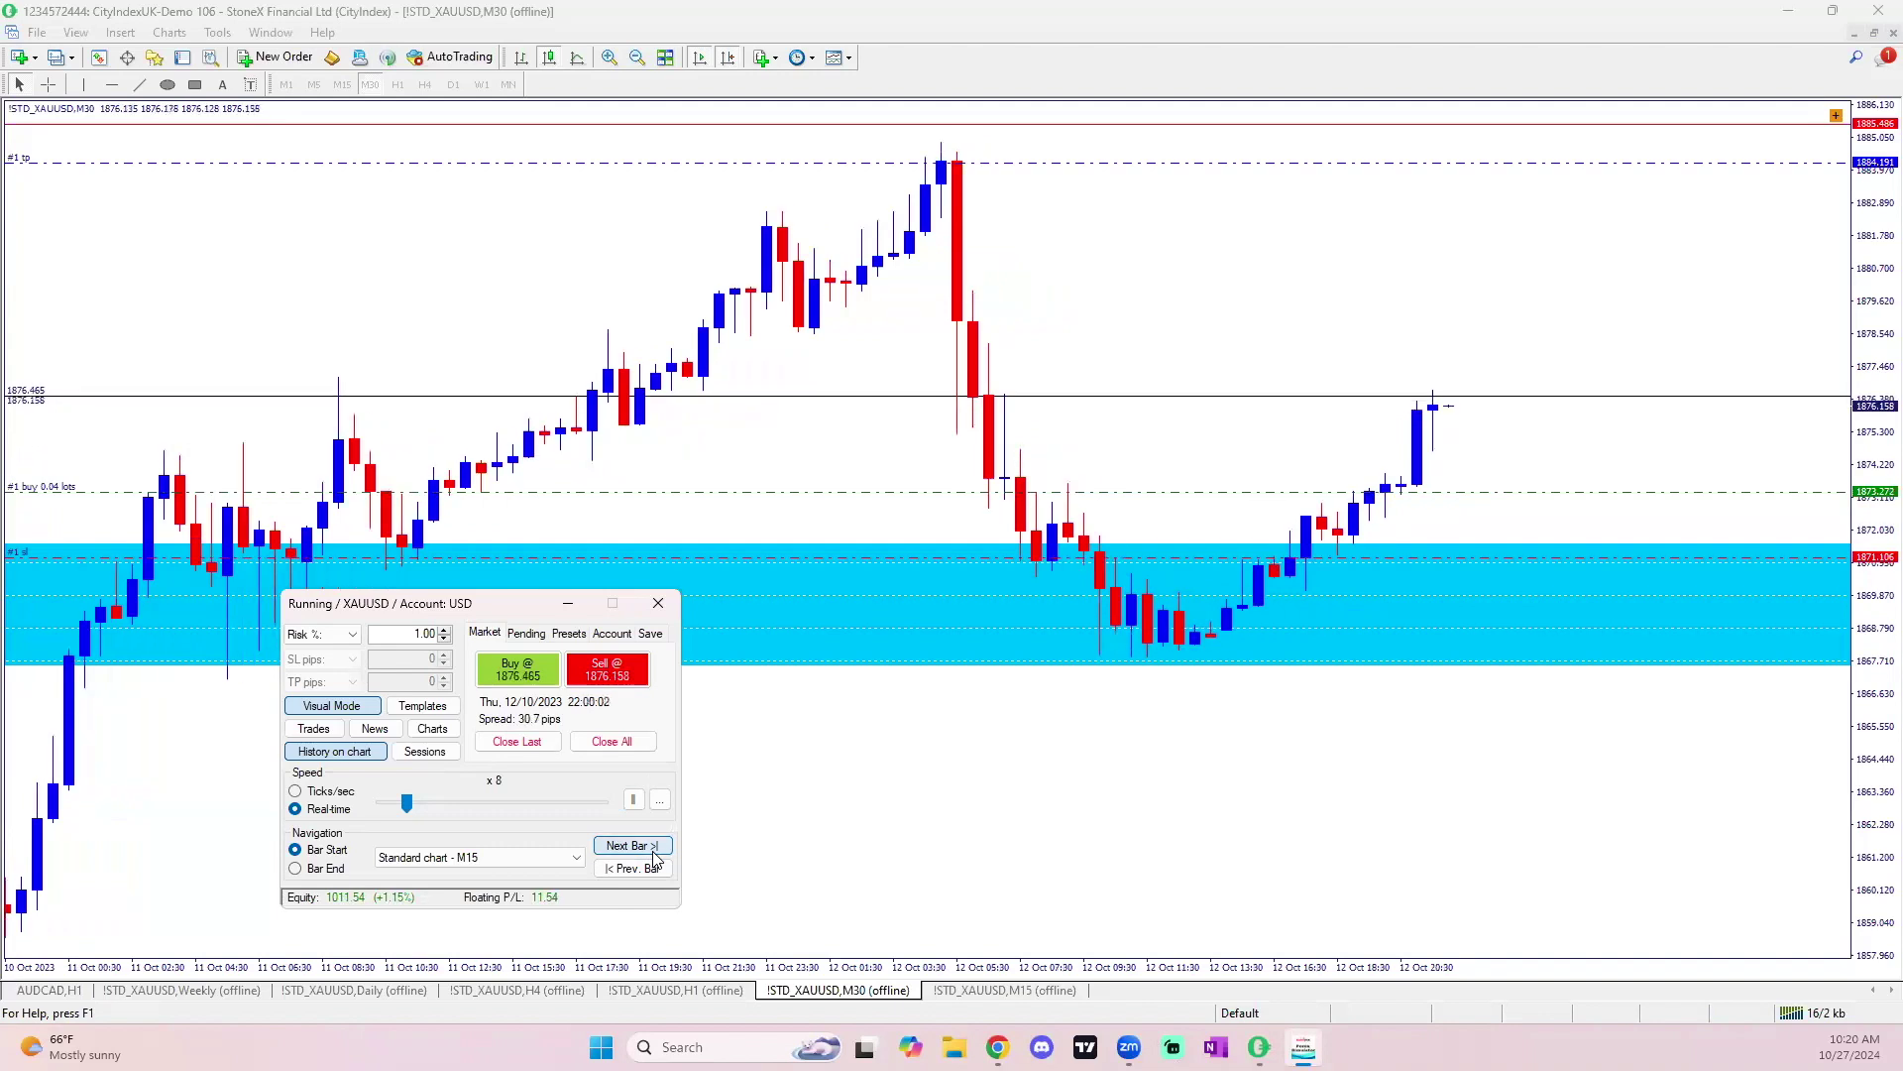
{"action": "left_click", "coordinate": [655, 858]}
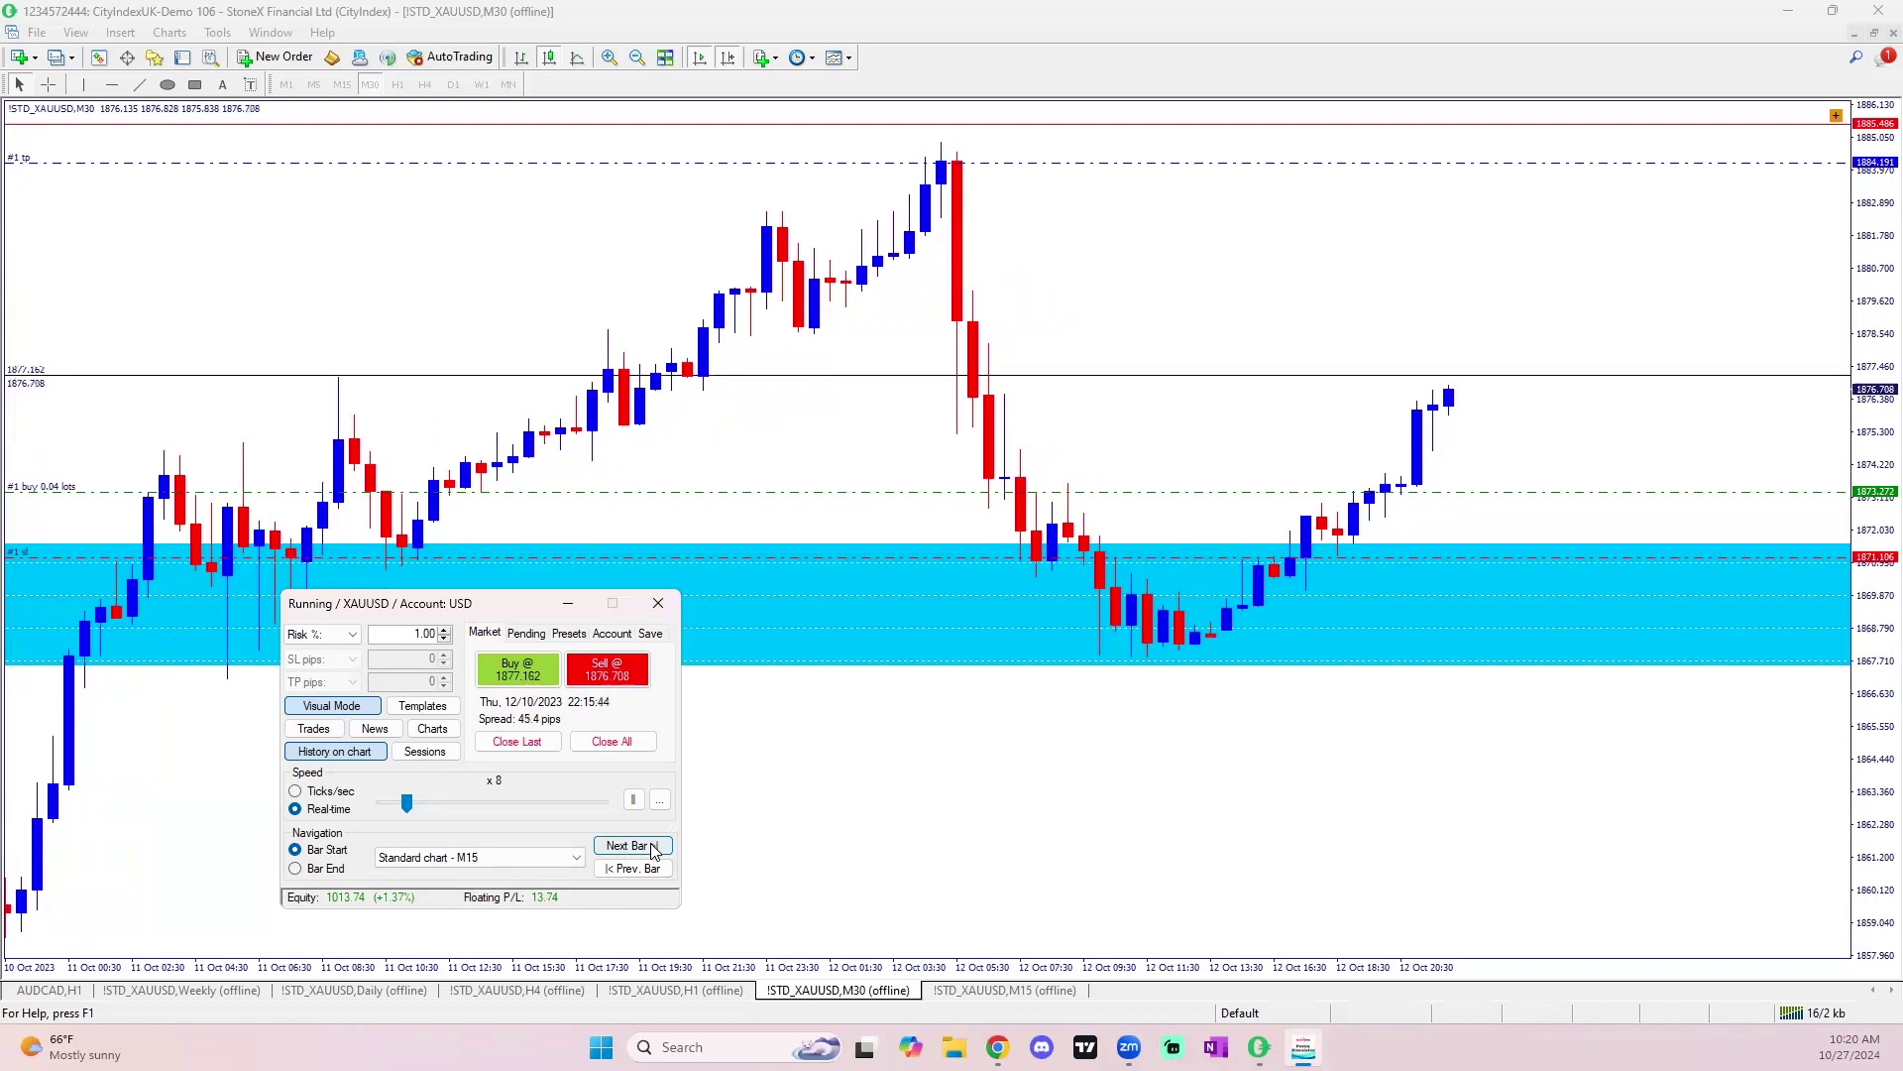
{"action": "left_click", "coordinate": [652, 851]}
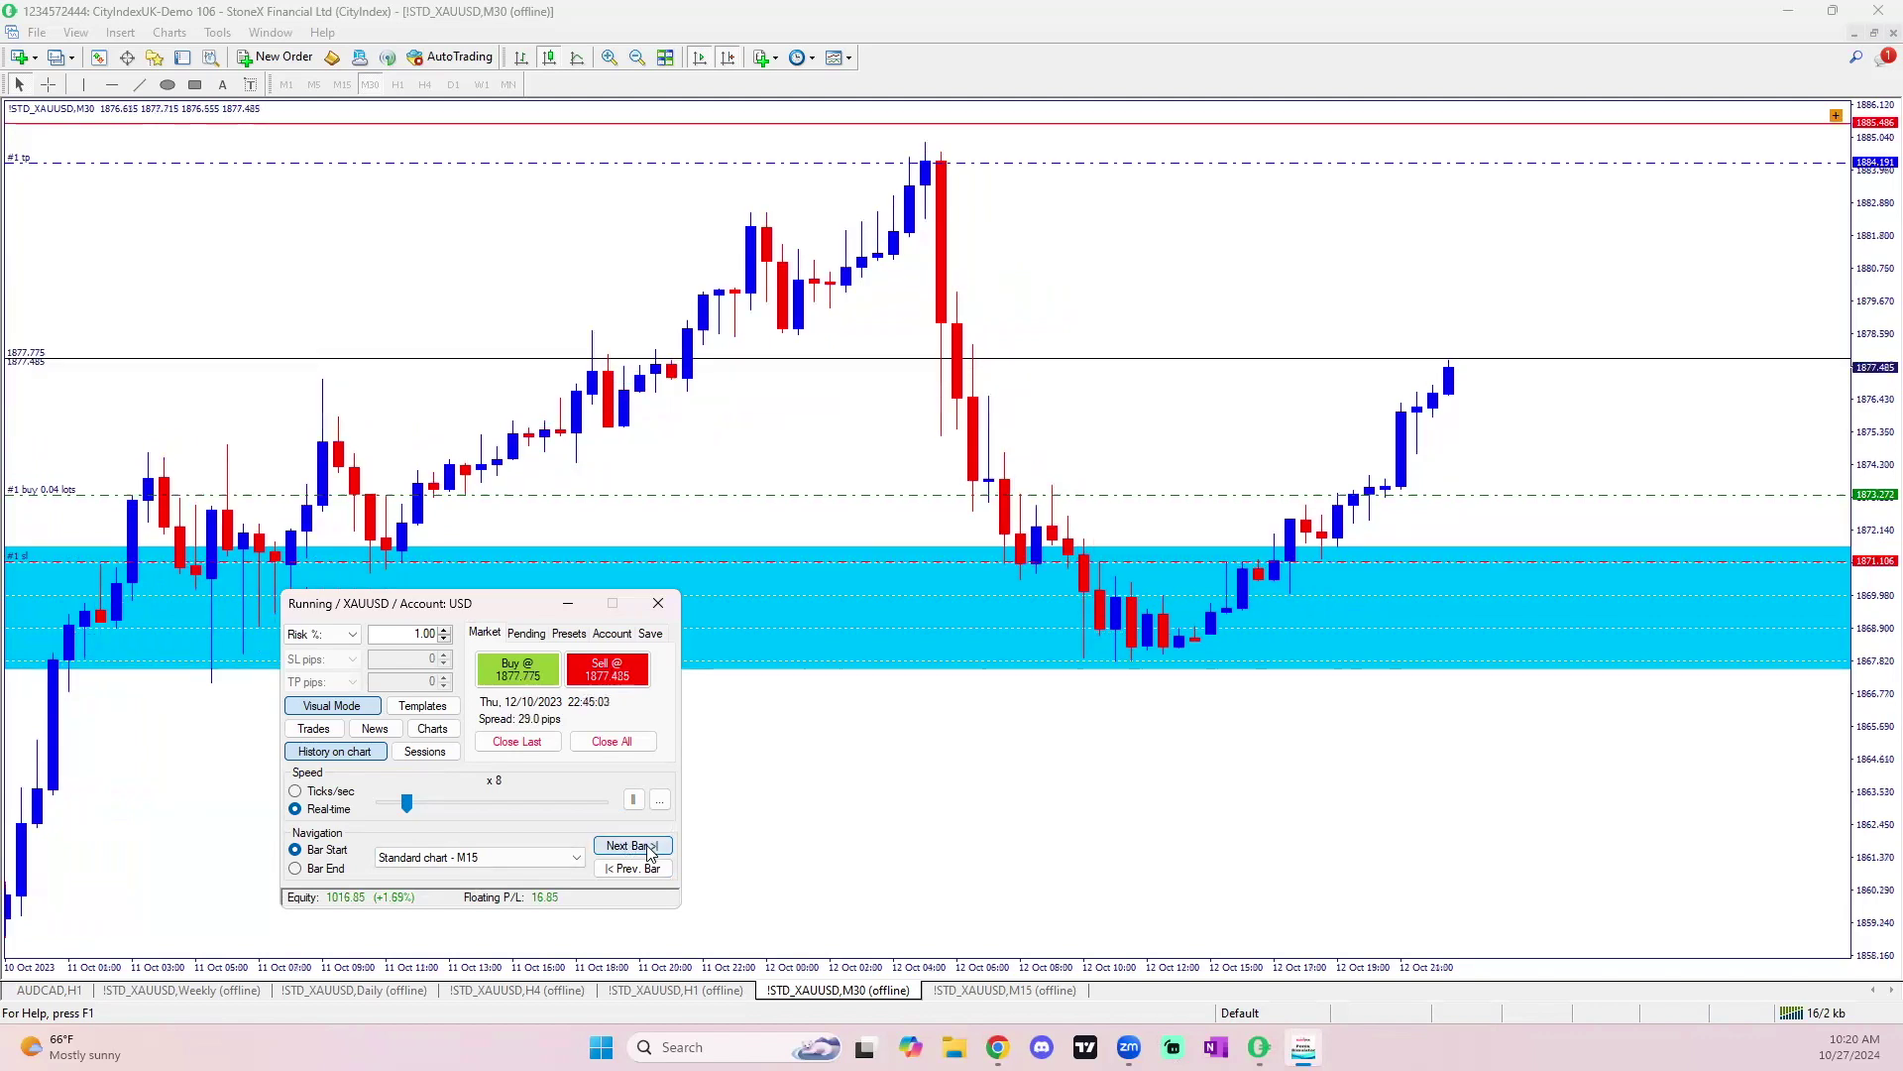
{"action": "left_click", "coordinate": [651, 852]}
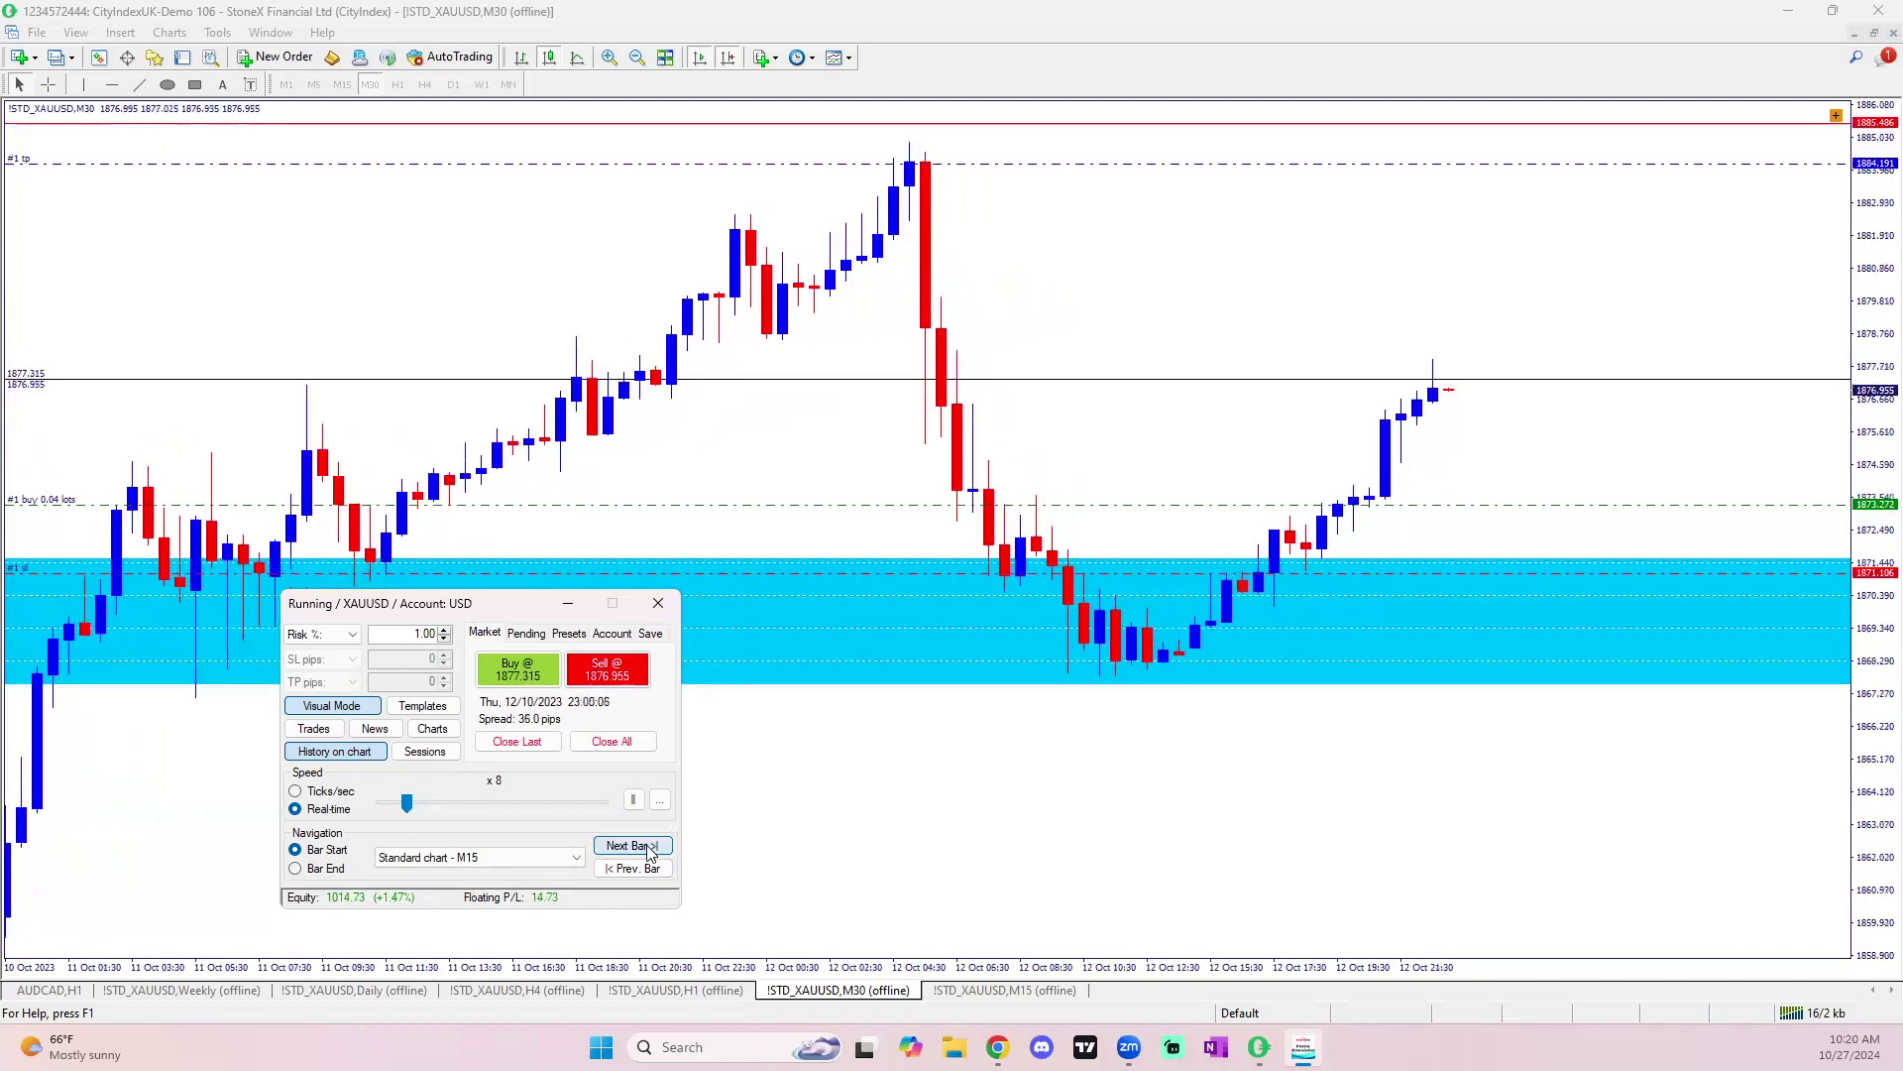
{"action": "left_click", "coordinate": [651, 852]}
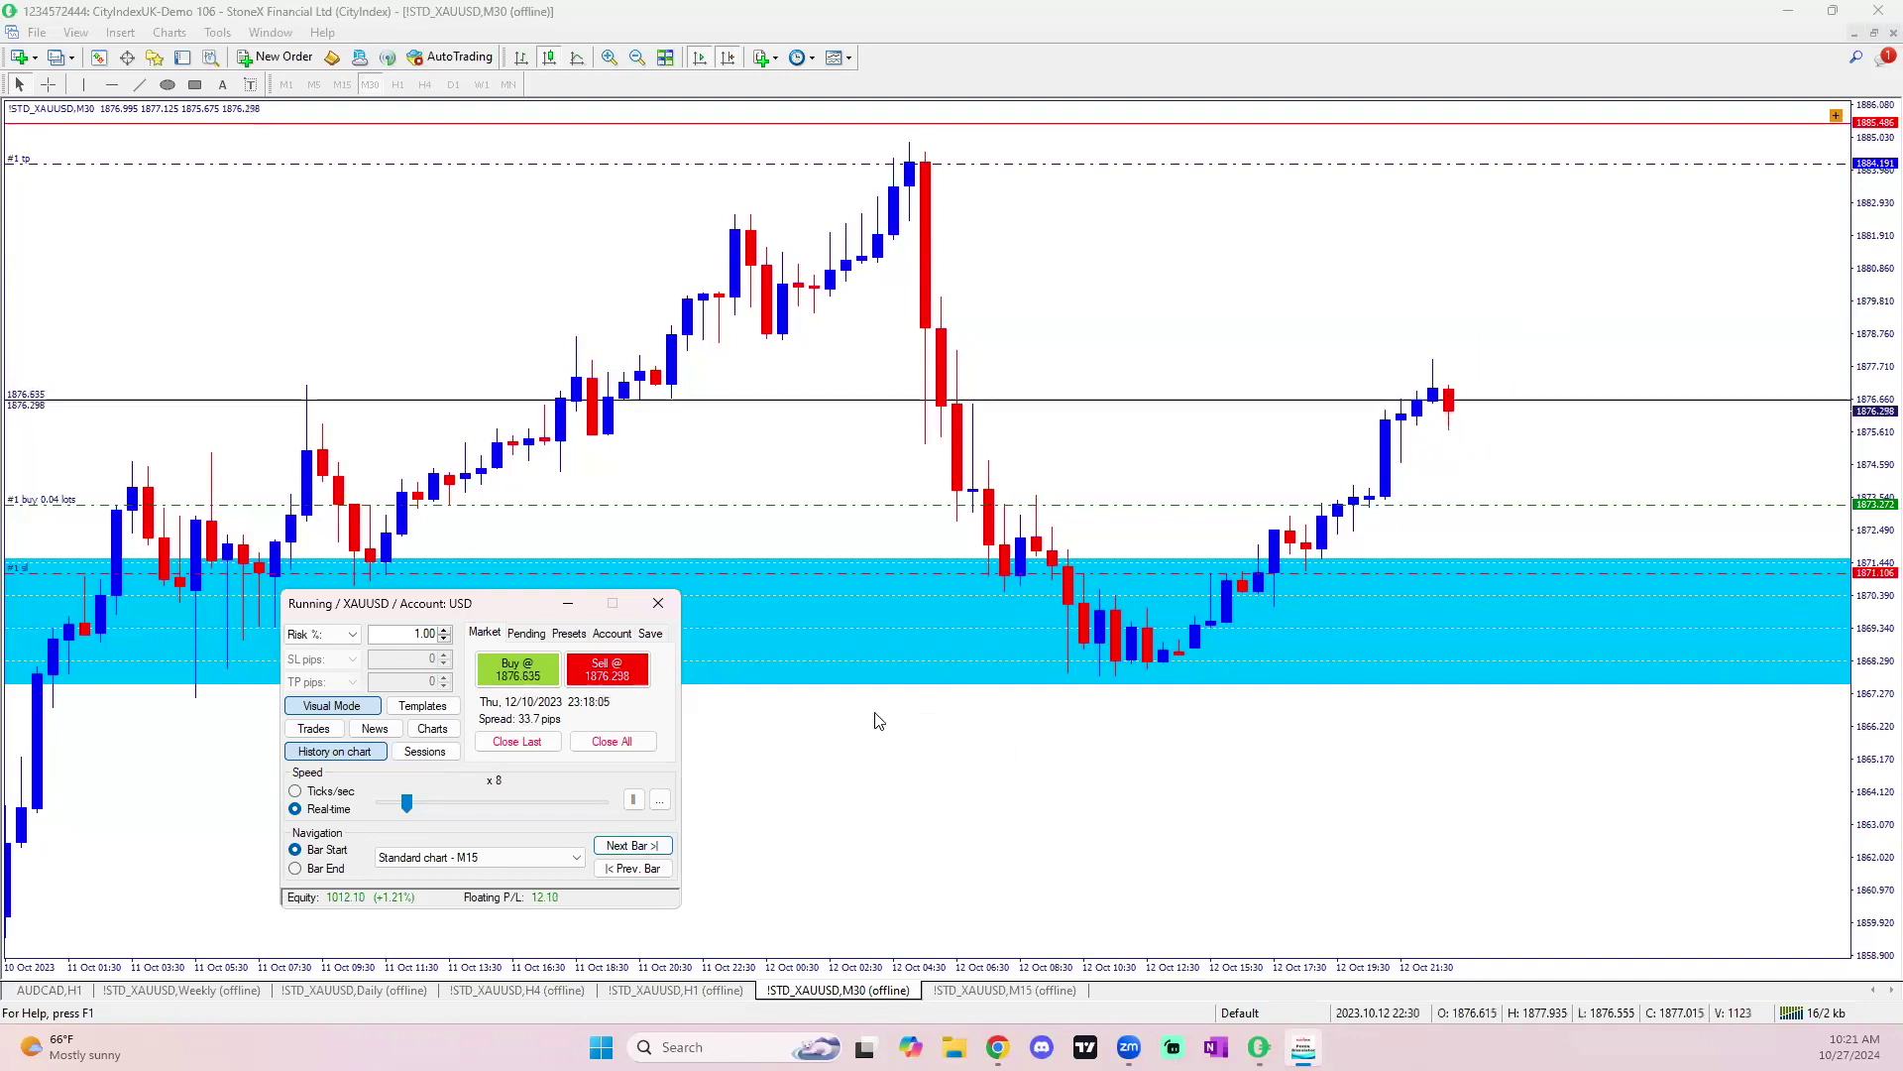
Advance the replay in M15 steps past midnight into 13 October 2023, checking the trading sessions on the way, and pause it.
{"action": "left_click", "coordinate": [635, 850]}
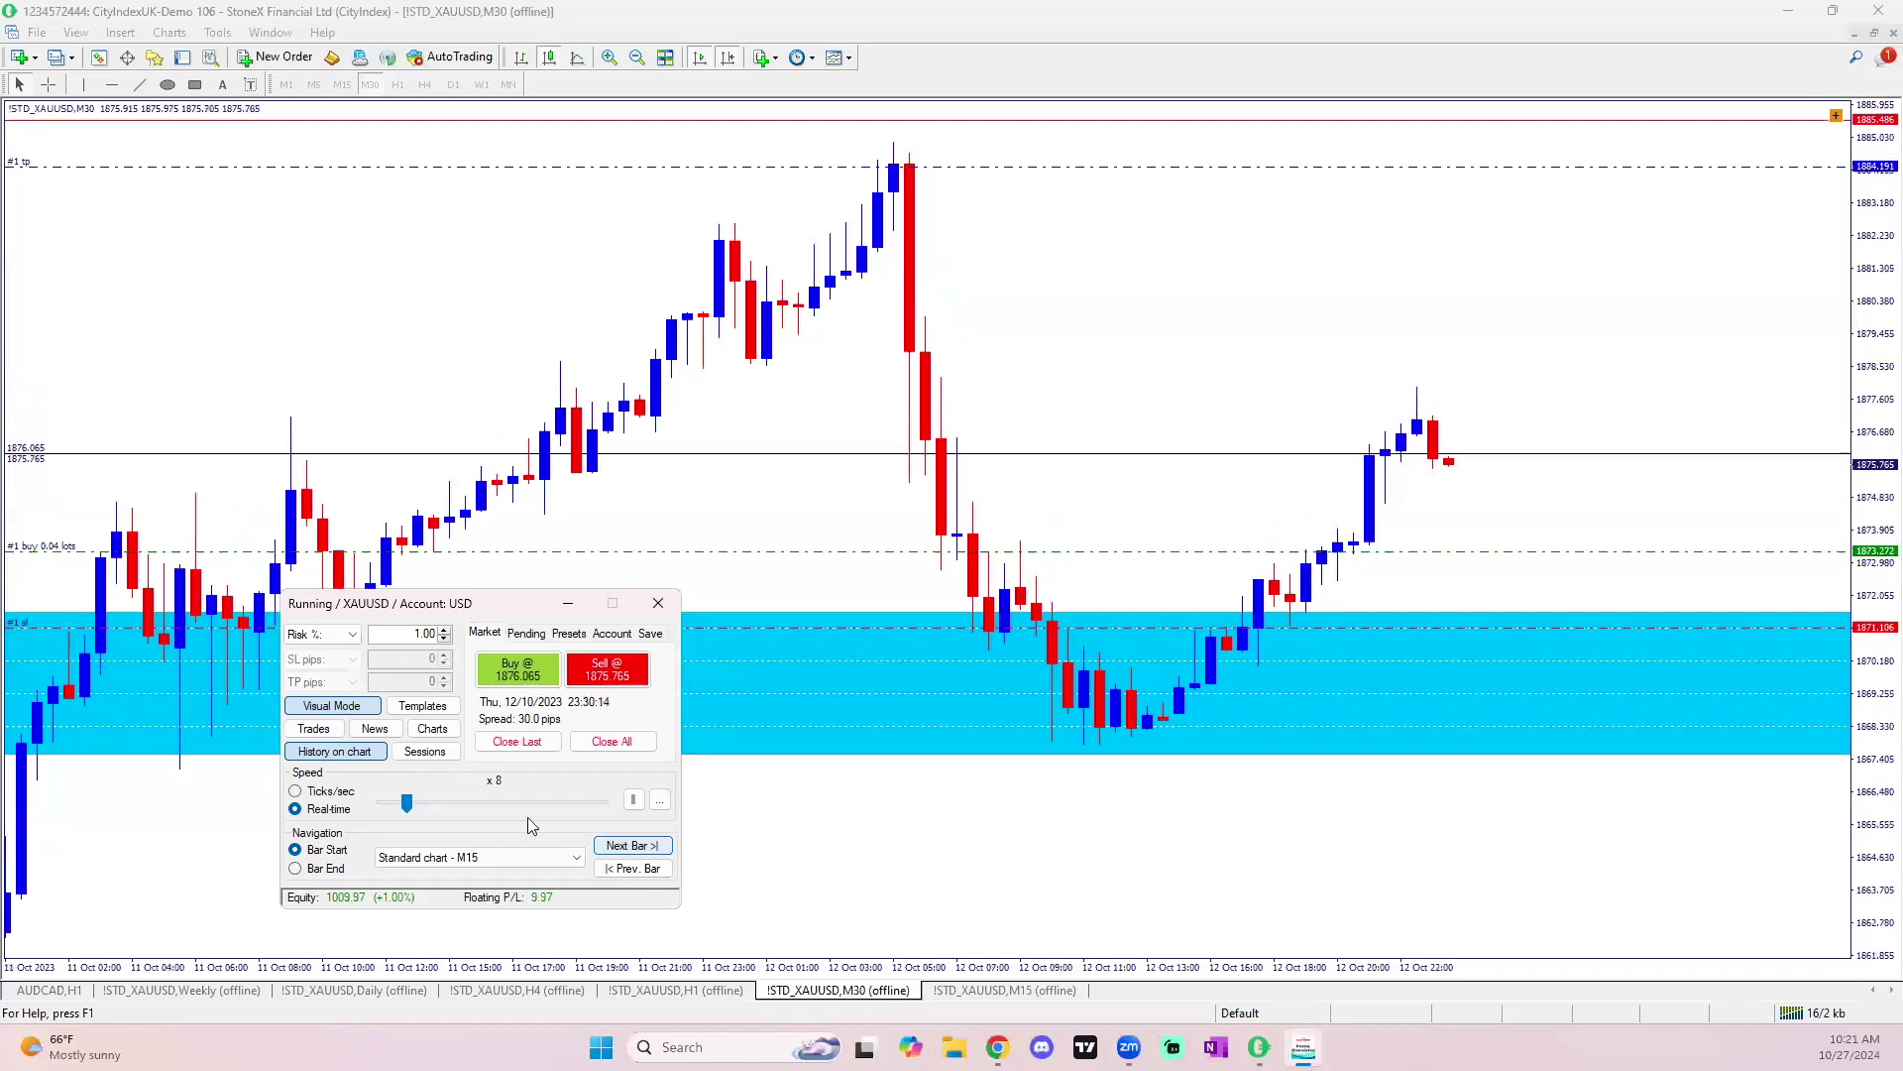
{"action": "left_click", "coordinate": [443, 753]}
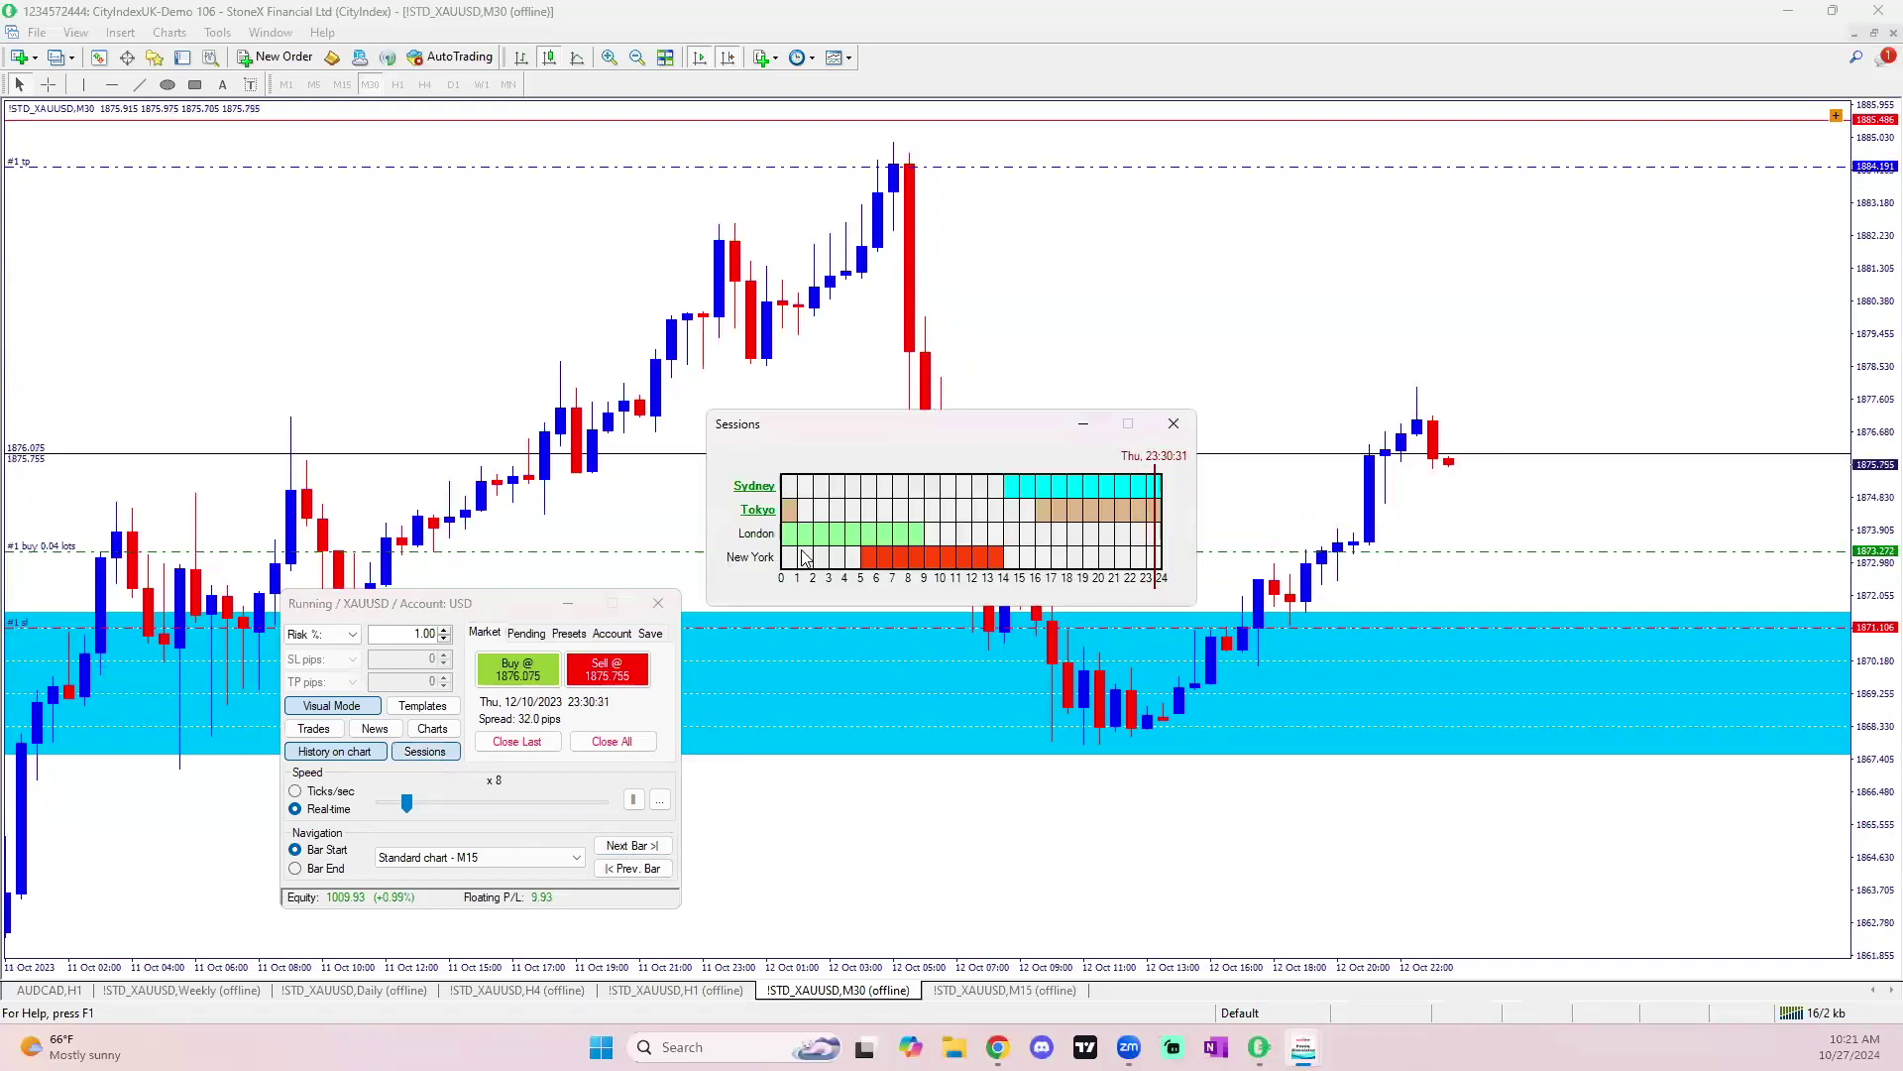
{"action": "left_click", "coordinate": [1173, 426]}
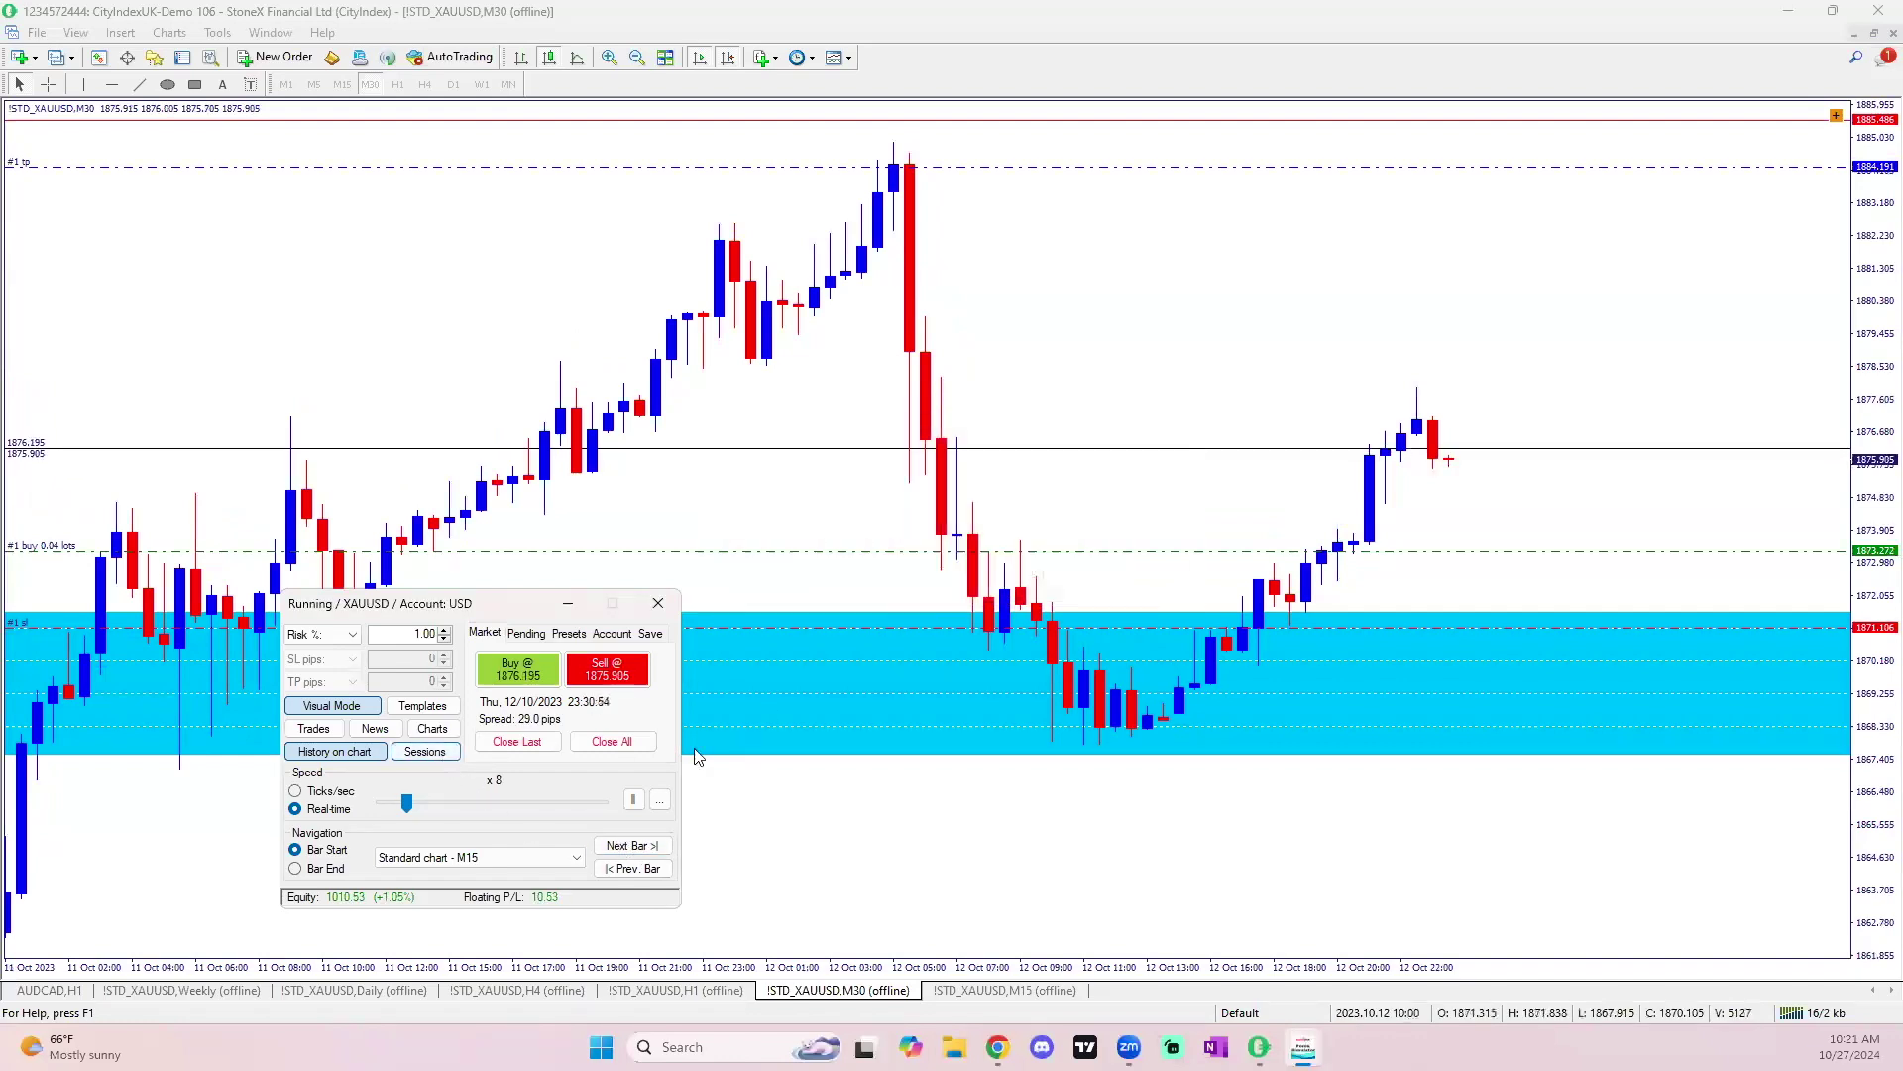
{"action": "left_click", "coordinate": [626, 845]}
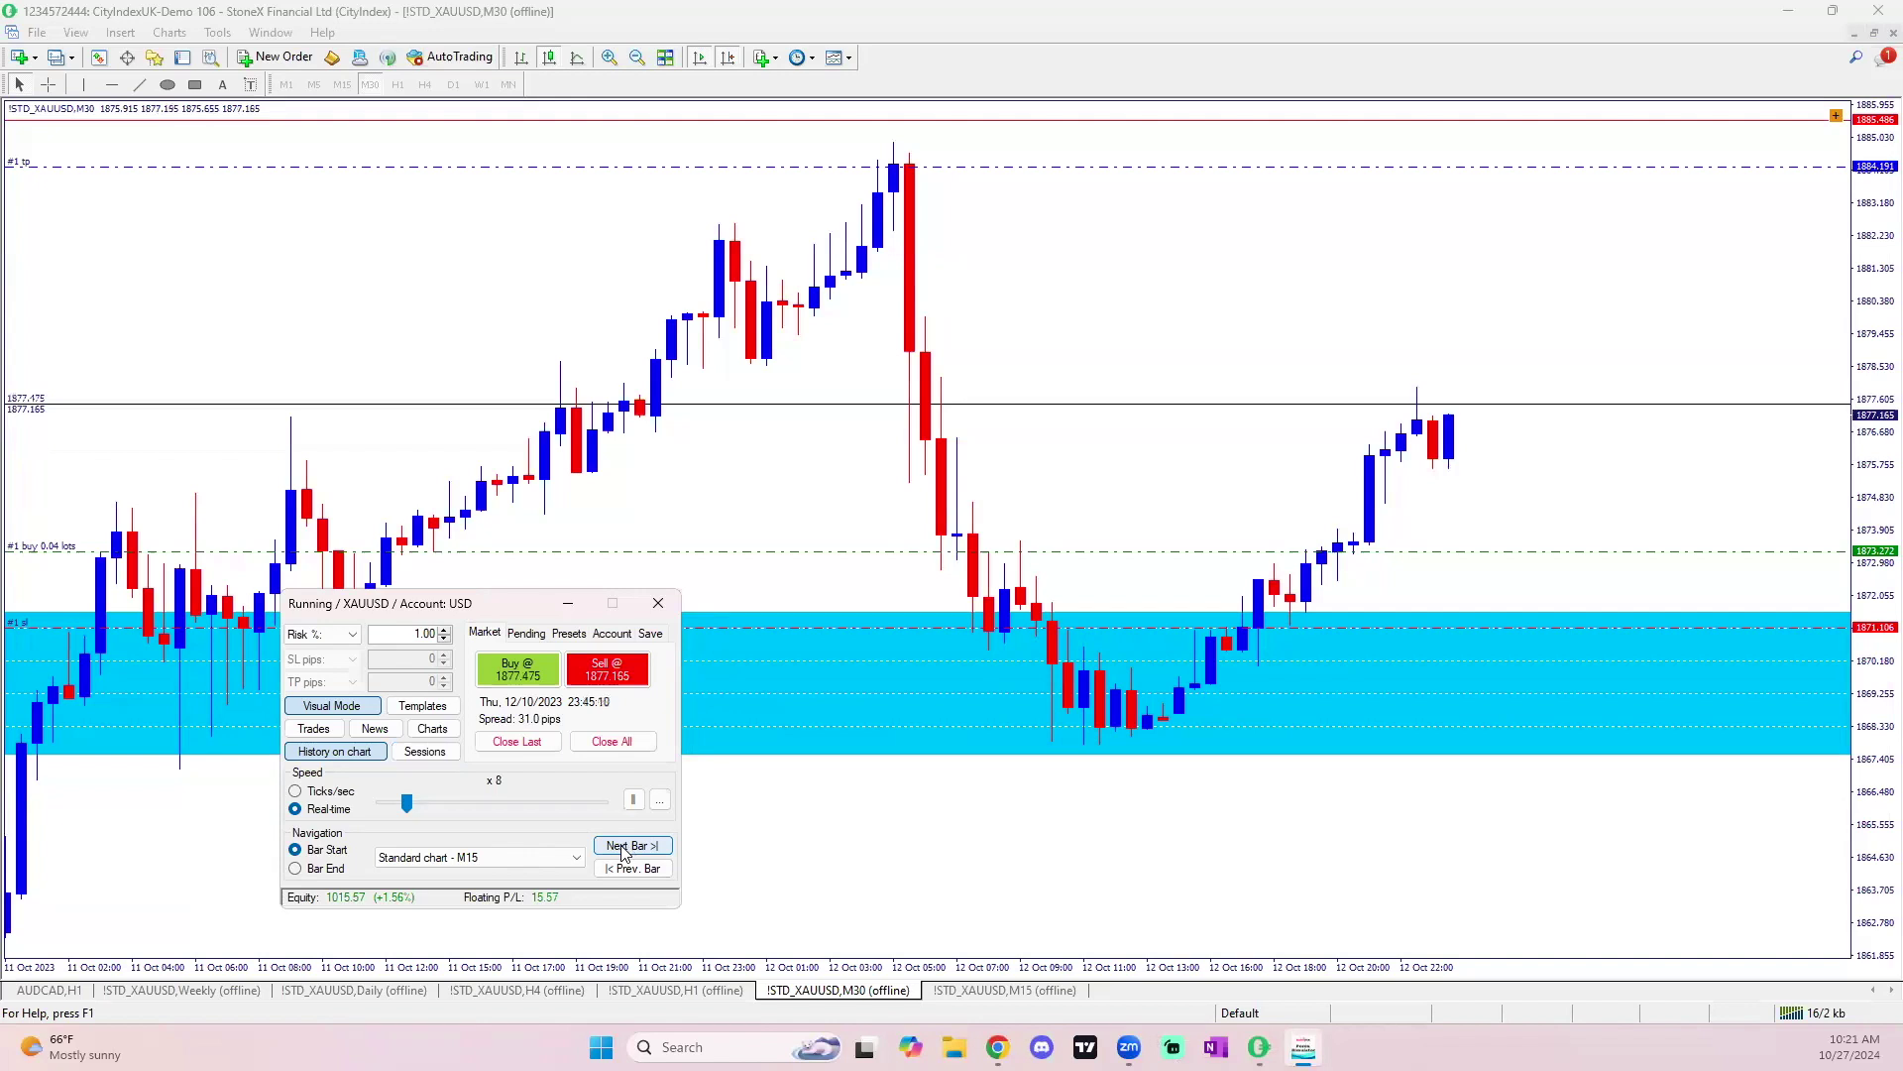
{"action": "left_click", "coordinate": [627, 845]}
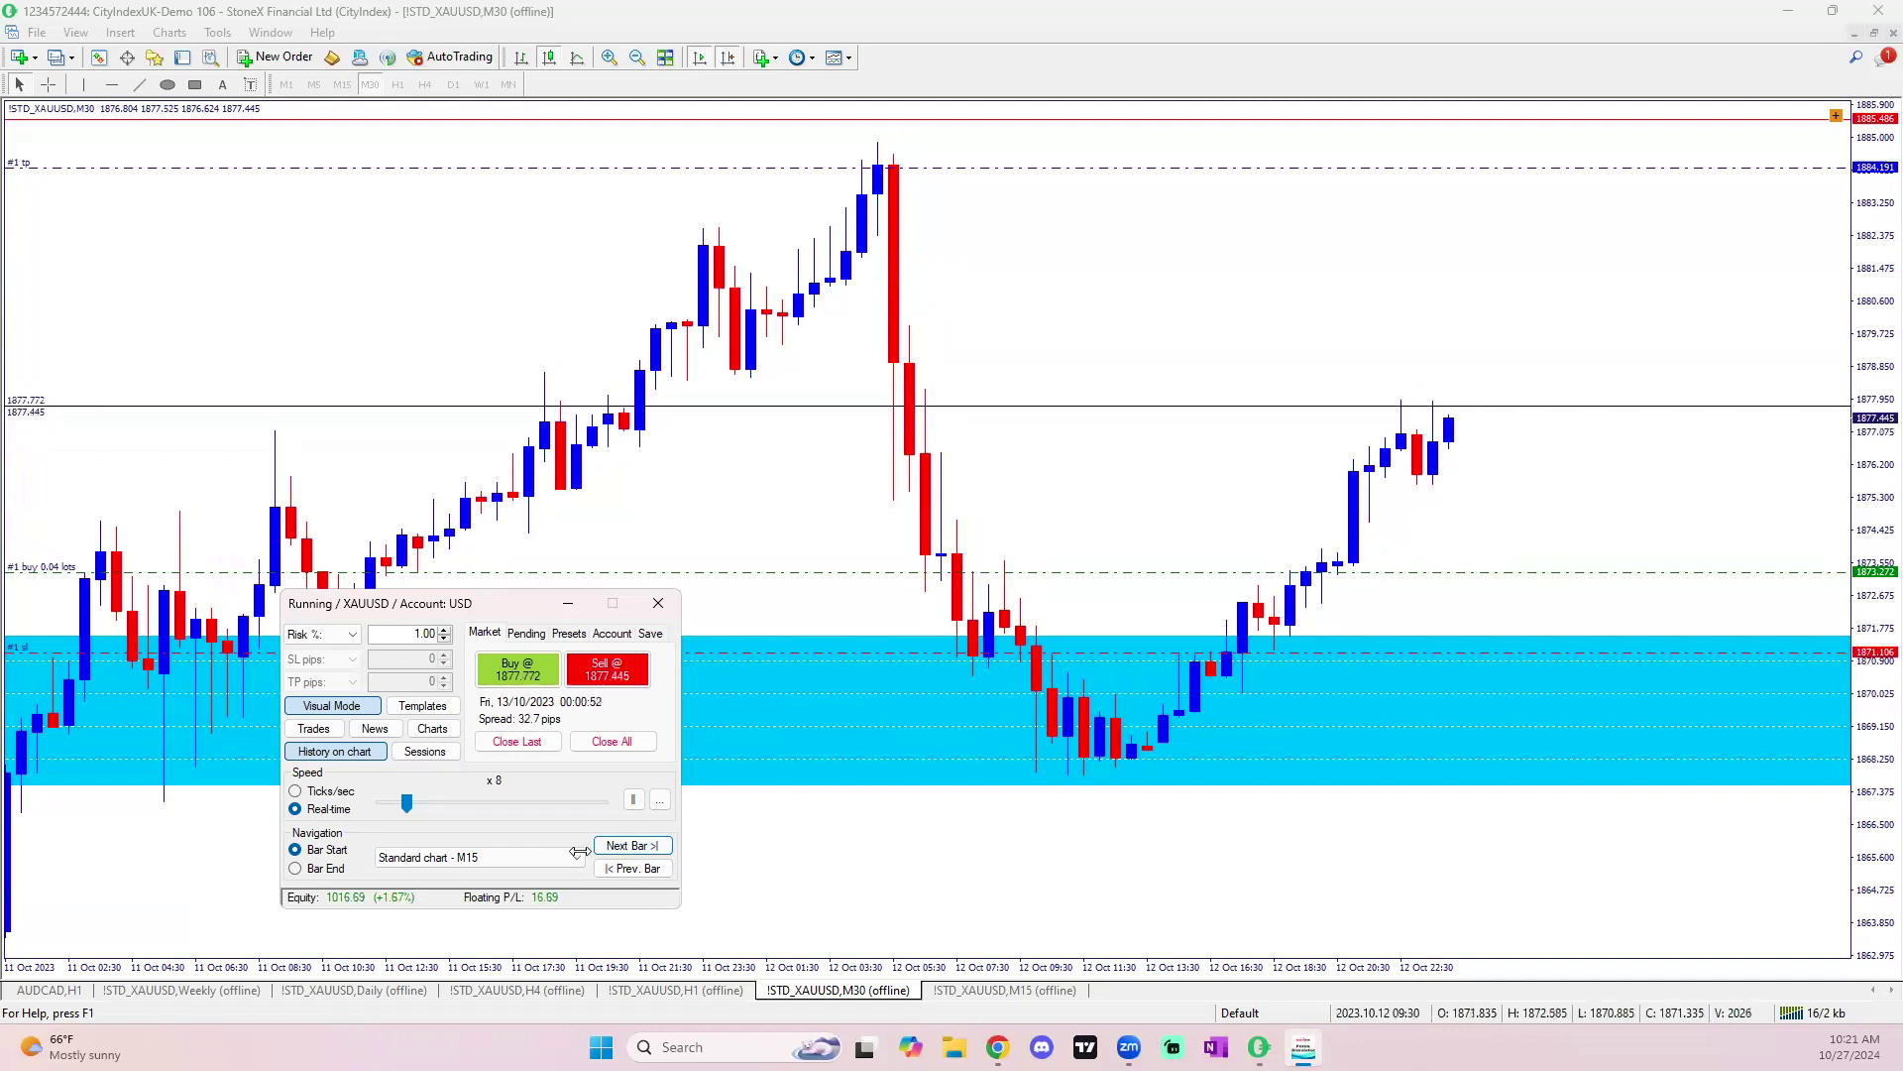
{"action": "left_click", "coordinate": [634, 799]}
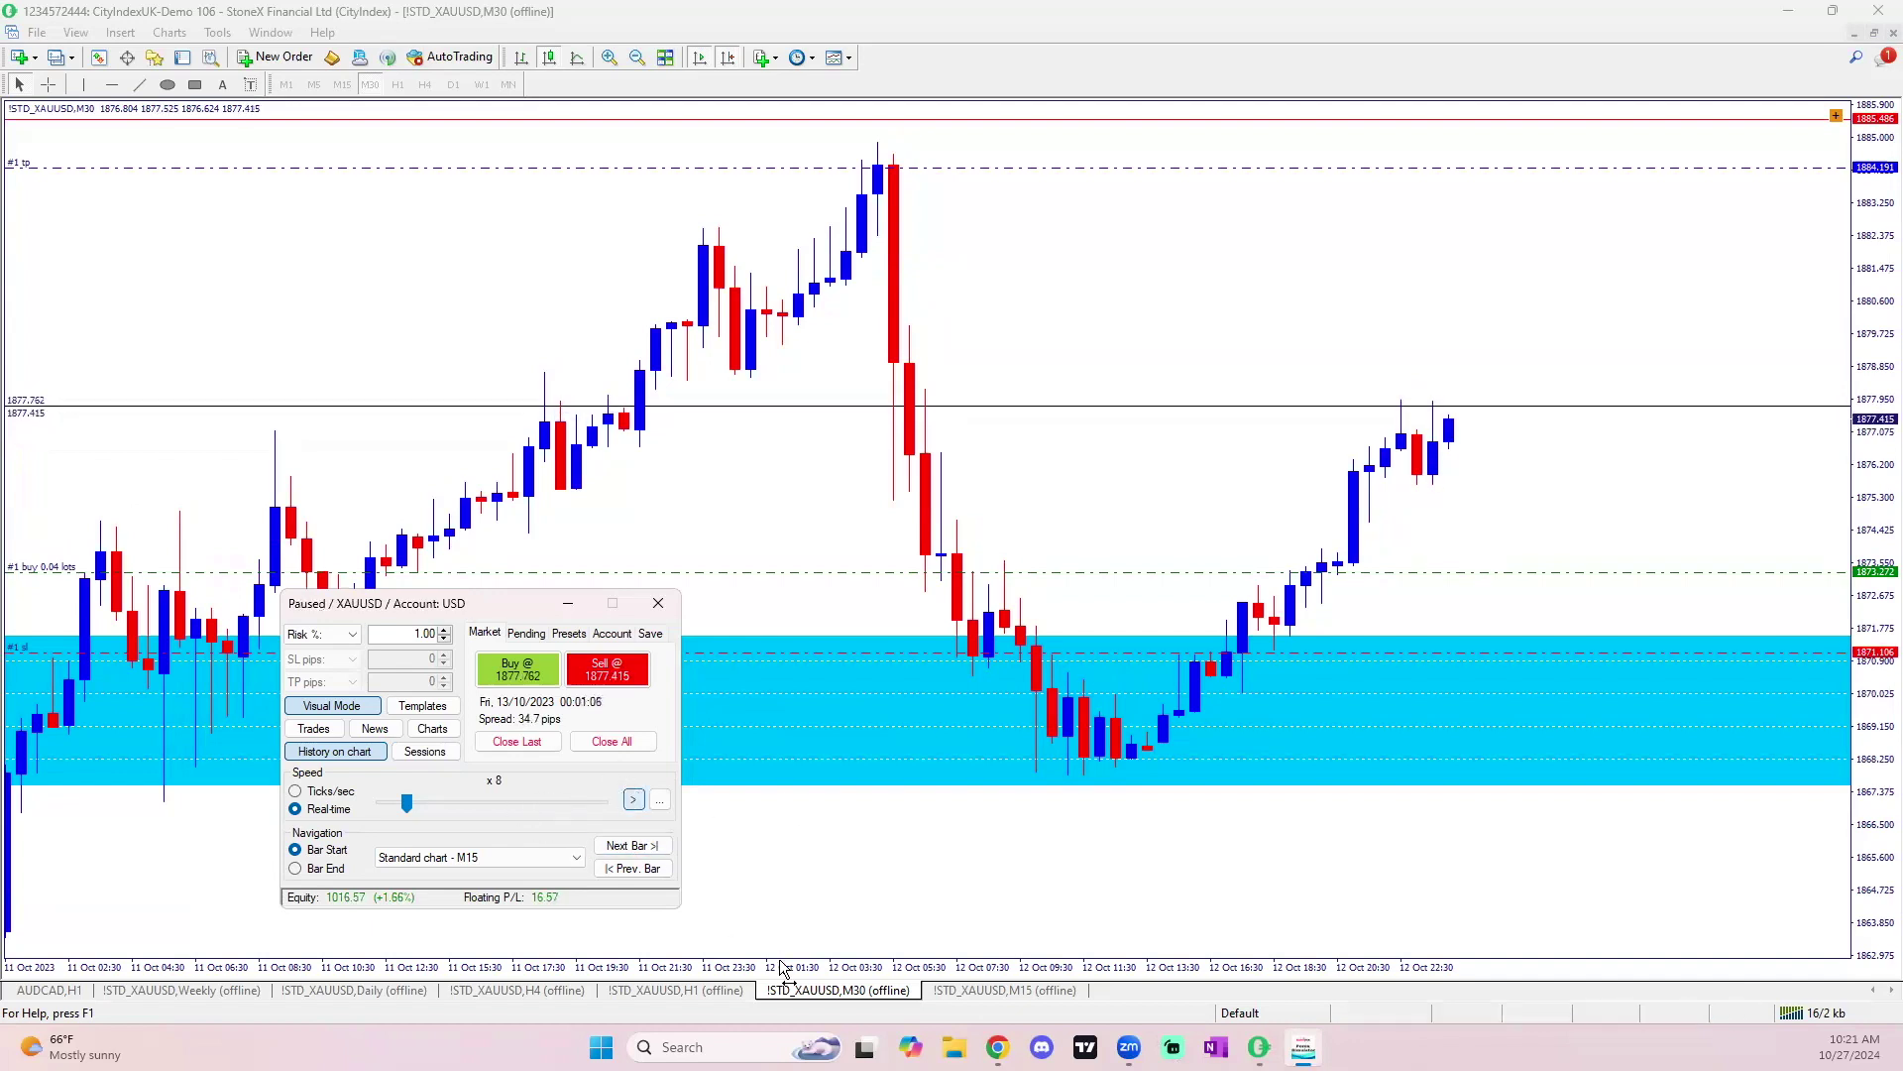
Examine the latest candles above the buy entry on the paused M15 and H1 charts.
{"action": "left_click", "coordinate": [1004, 990]}
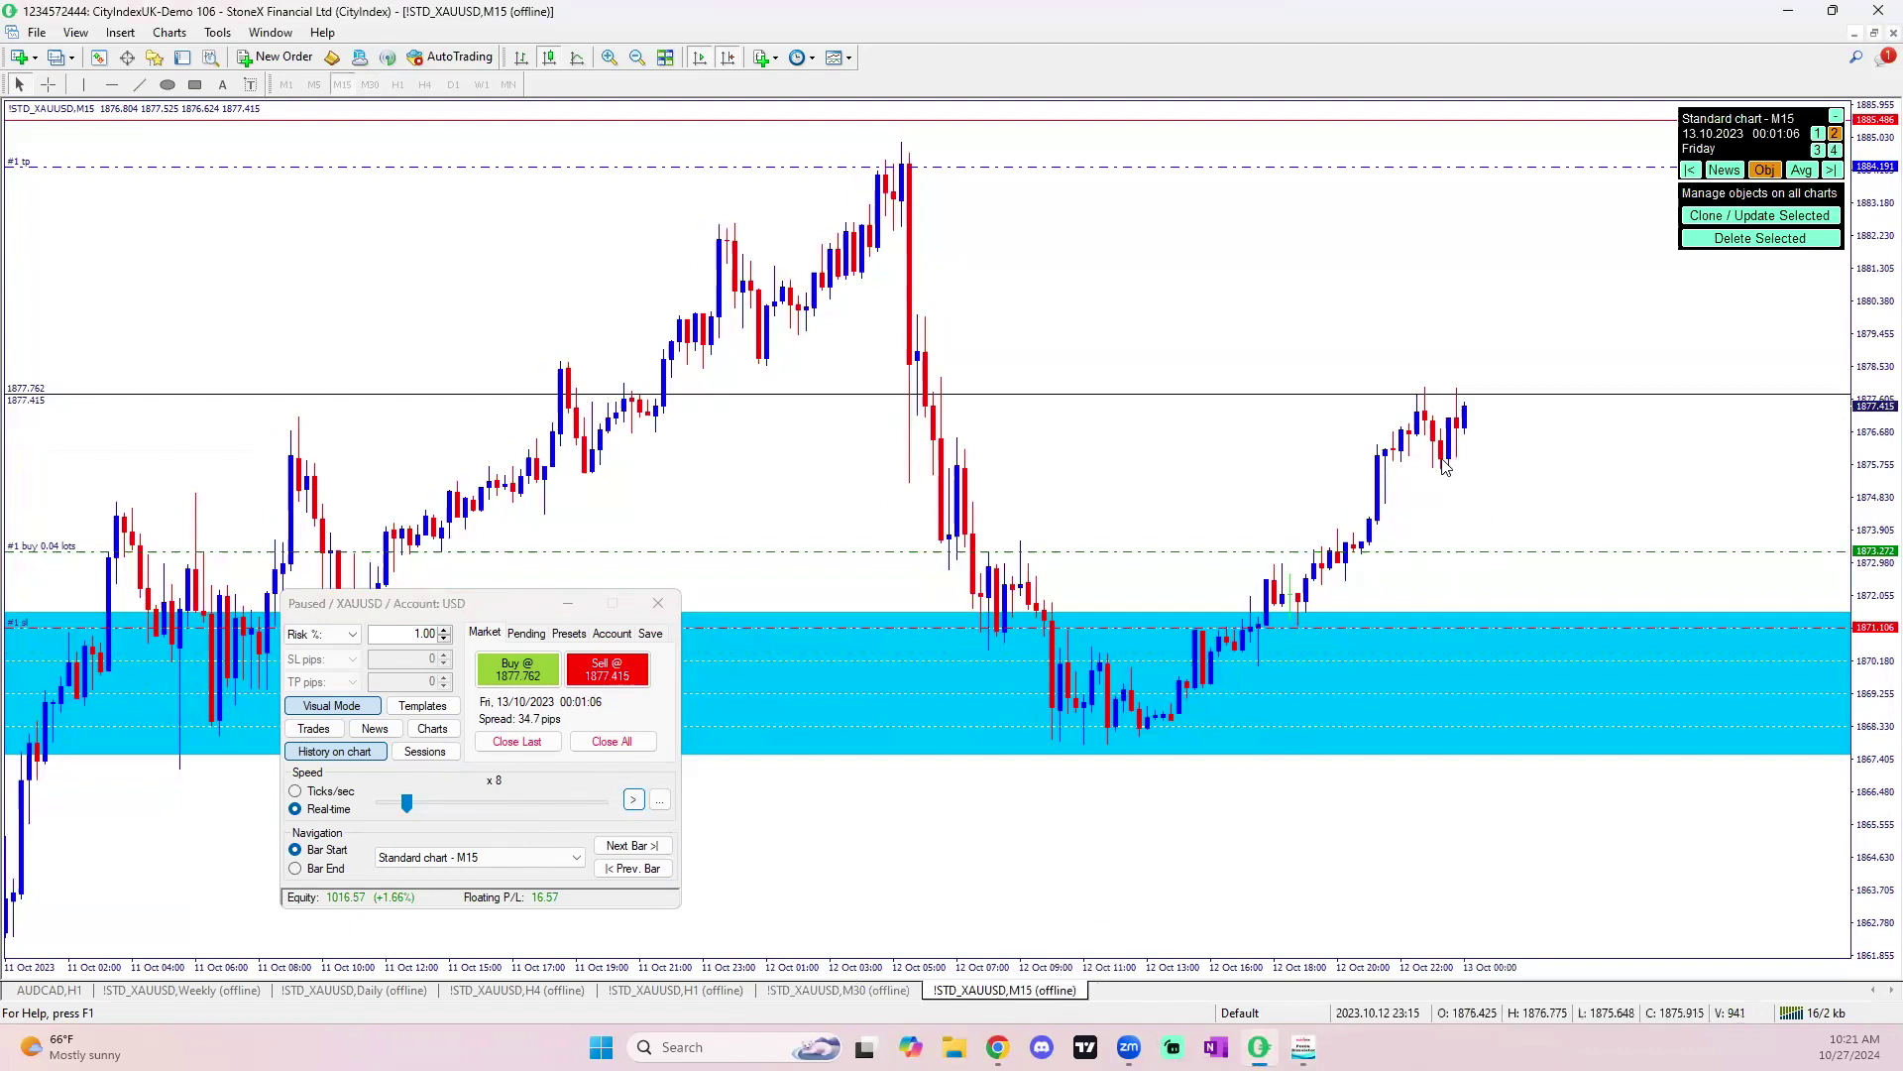
{"action": "mouse_move", "coordinate": [1446, 468]}
{"action": "mouse_move", "coordinate": [1465, 433]}
{"action": "left_click", "coordinate": [671, 991]}
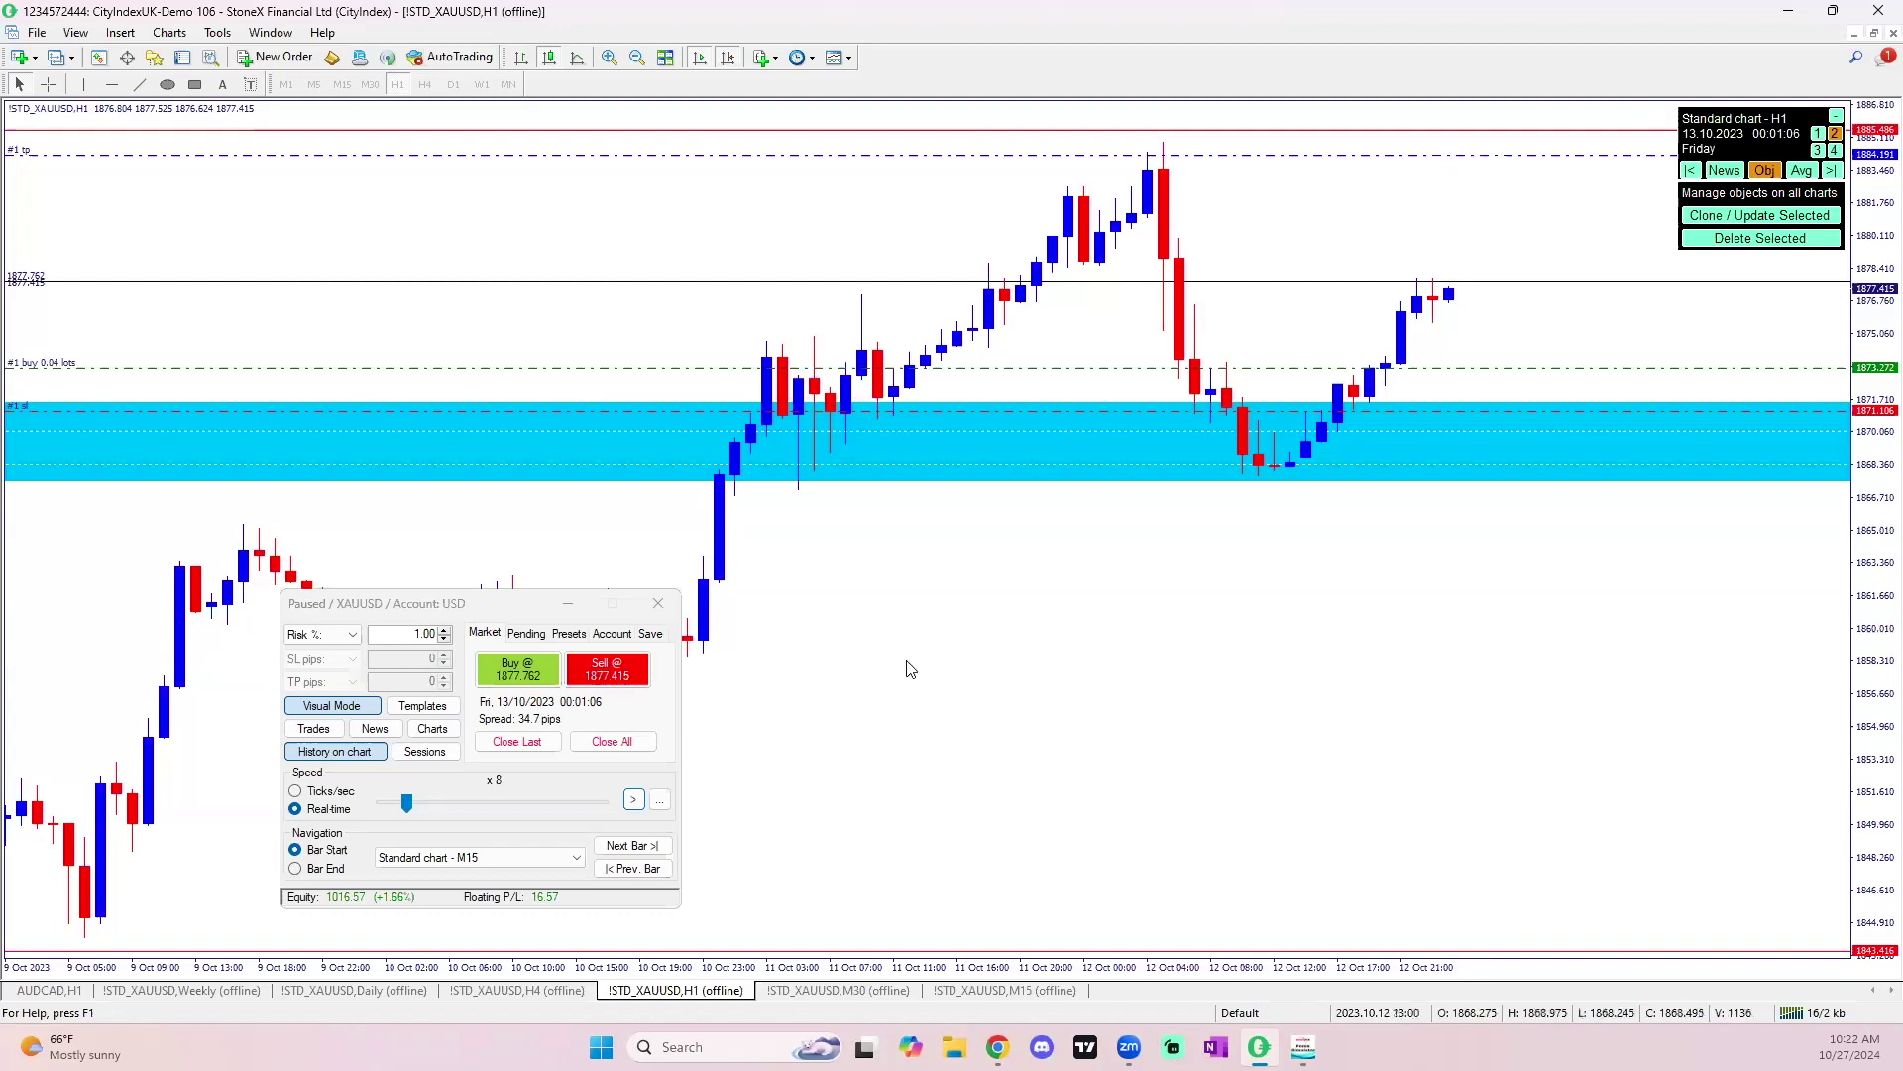
Run the replay briefly past 00:02, pause it, and place a second visual buy with take profit 1884.191 and stop loss 1876.425.
{"action": "left_click", "coordinate": [634, 801]}
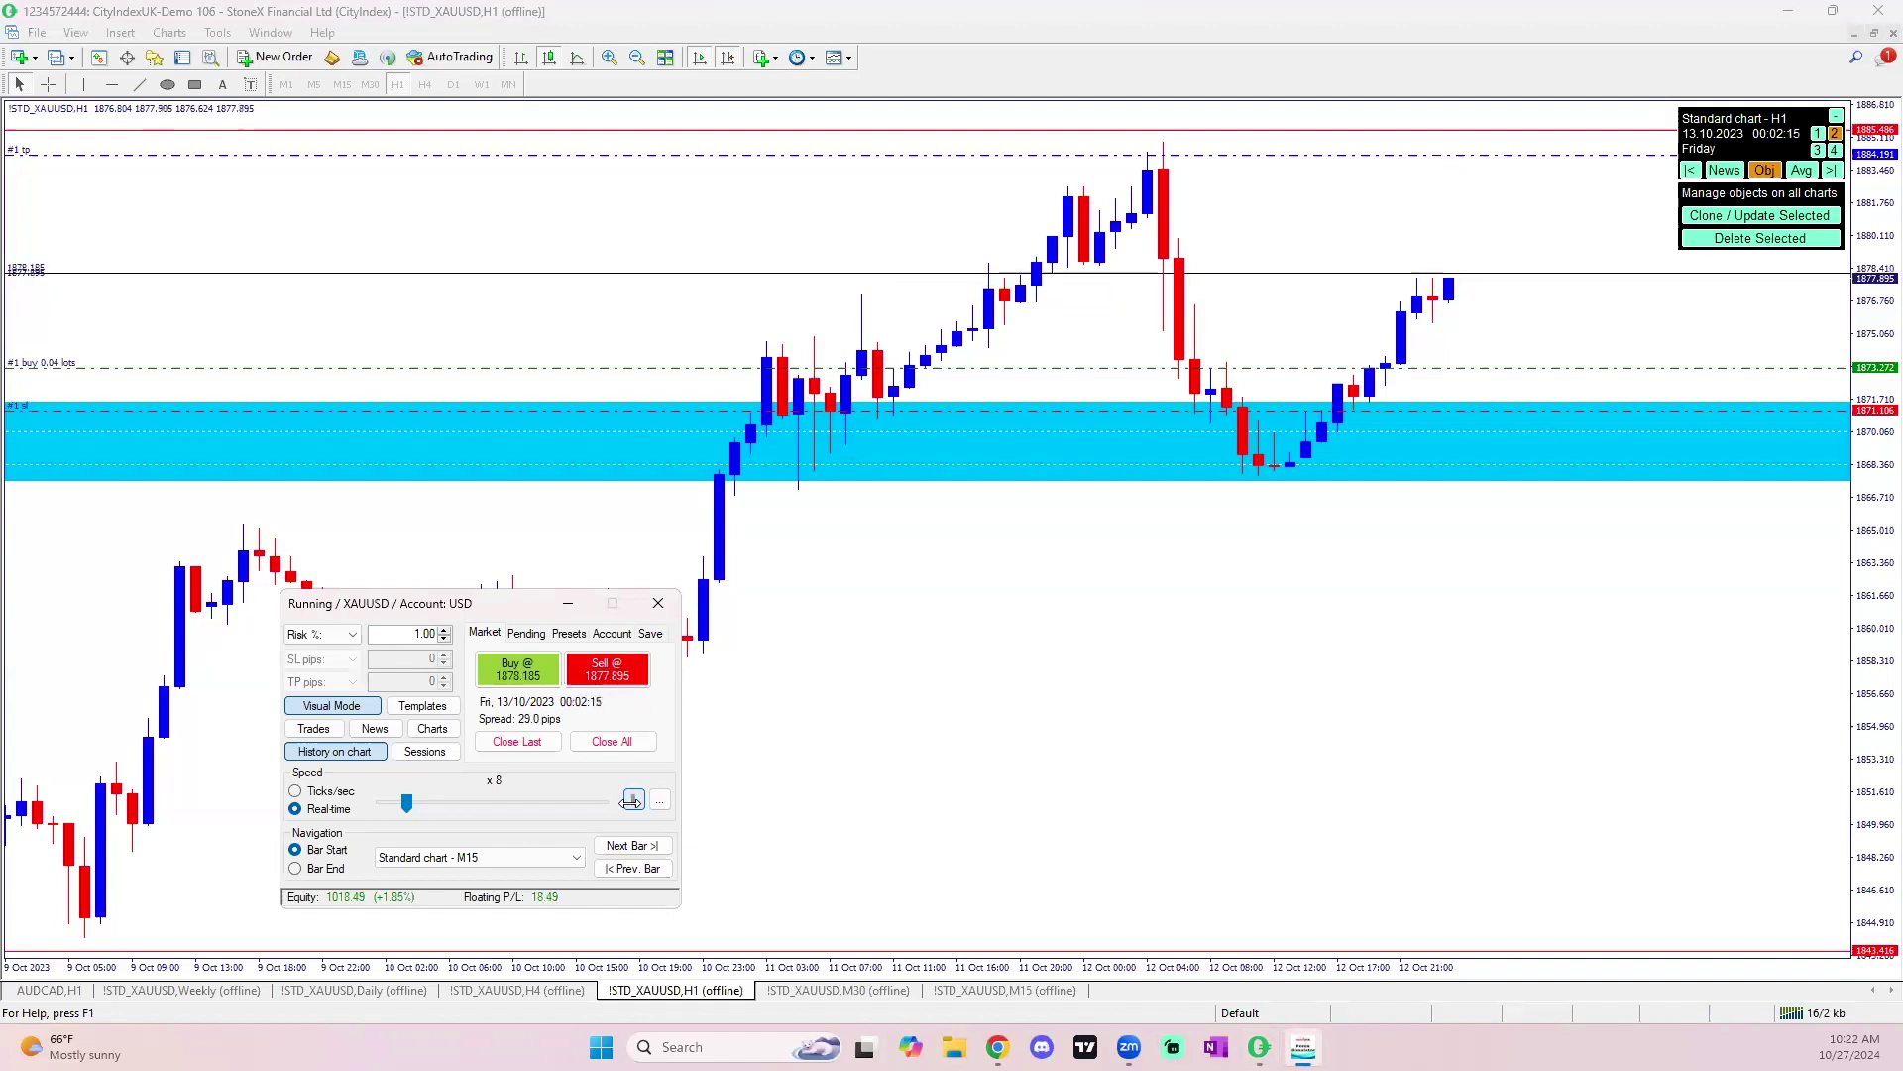
{"action": "left_click", "coordinate": [632, 800]}
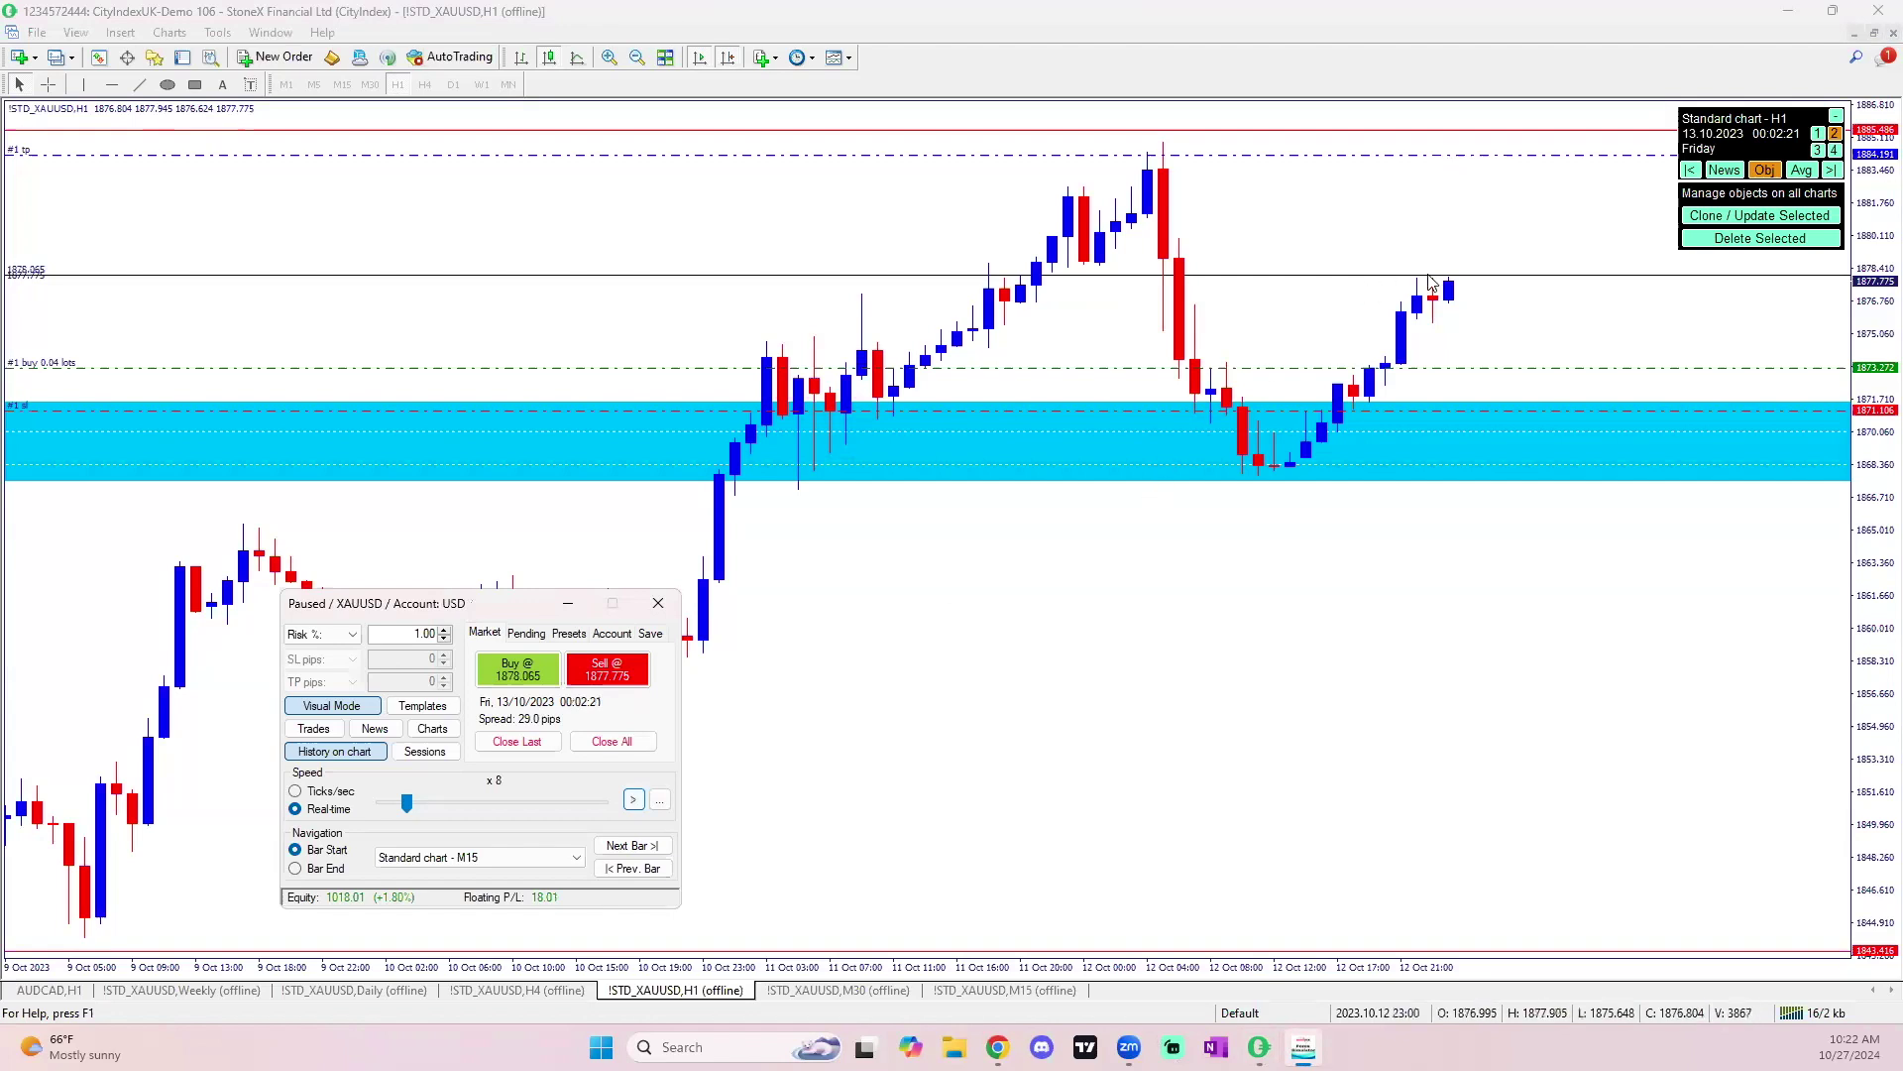
{"action": "left_click", "coordinate": [478, 674]}
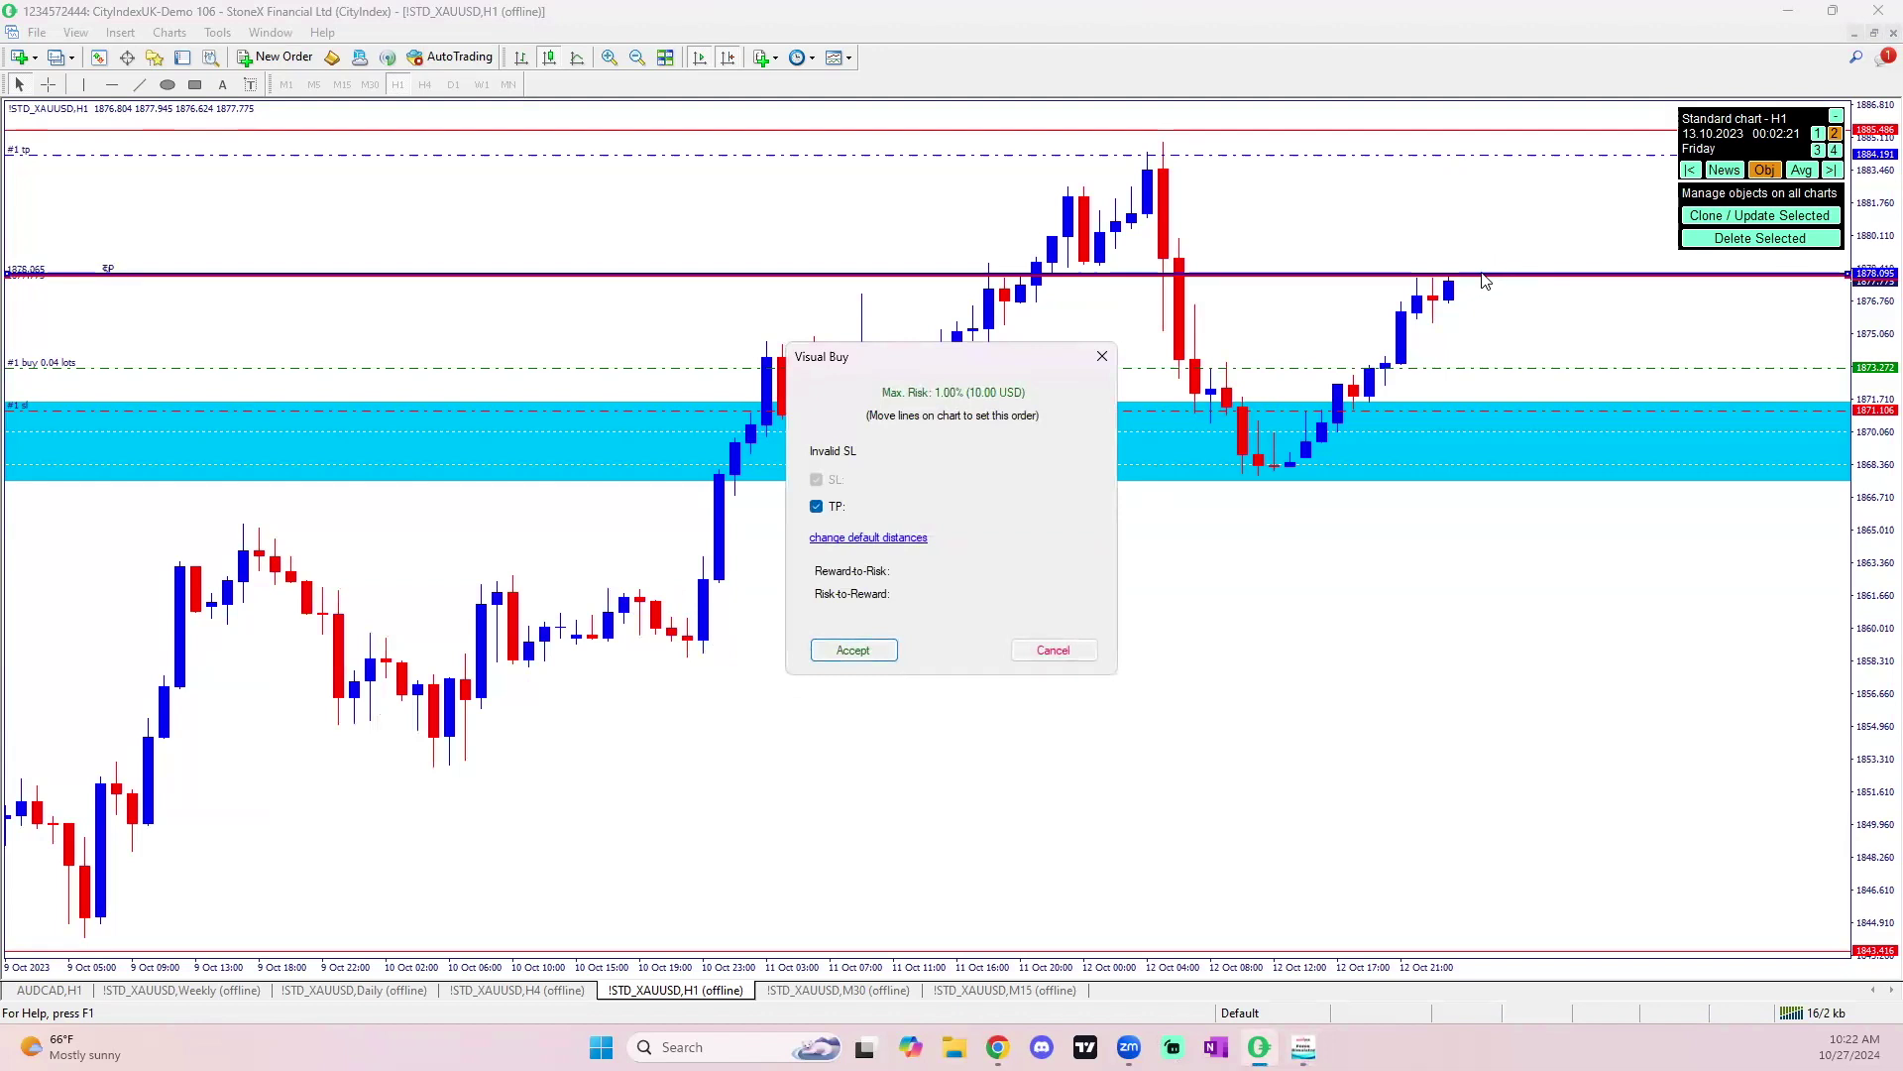
{"action": "left_click_drag", "start_coordinate": [1486, 278], "coordinate": [1491, 161]}
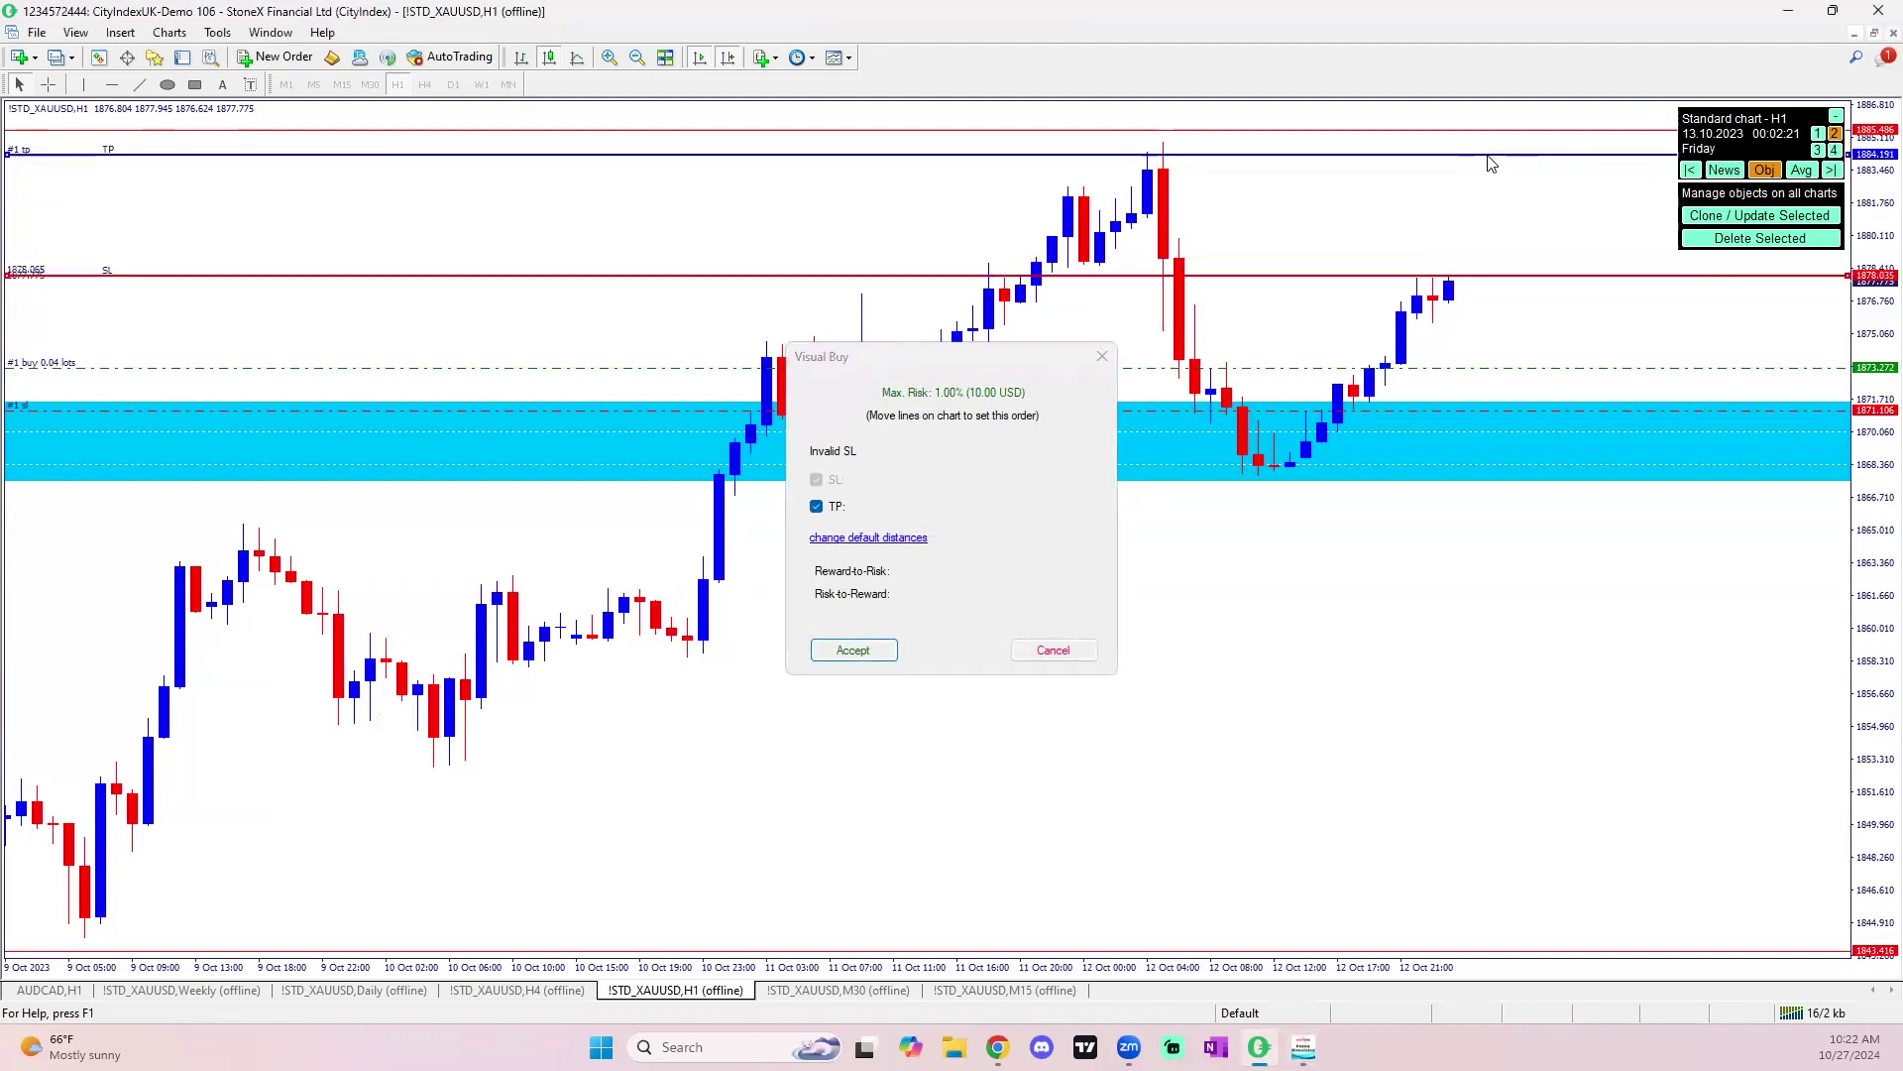
{"action": "left_click_drag", "start_coordinate": [1502, 277], "coordinate": [1497, 306]}
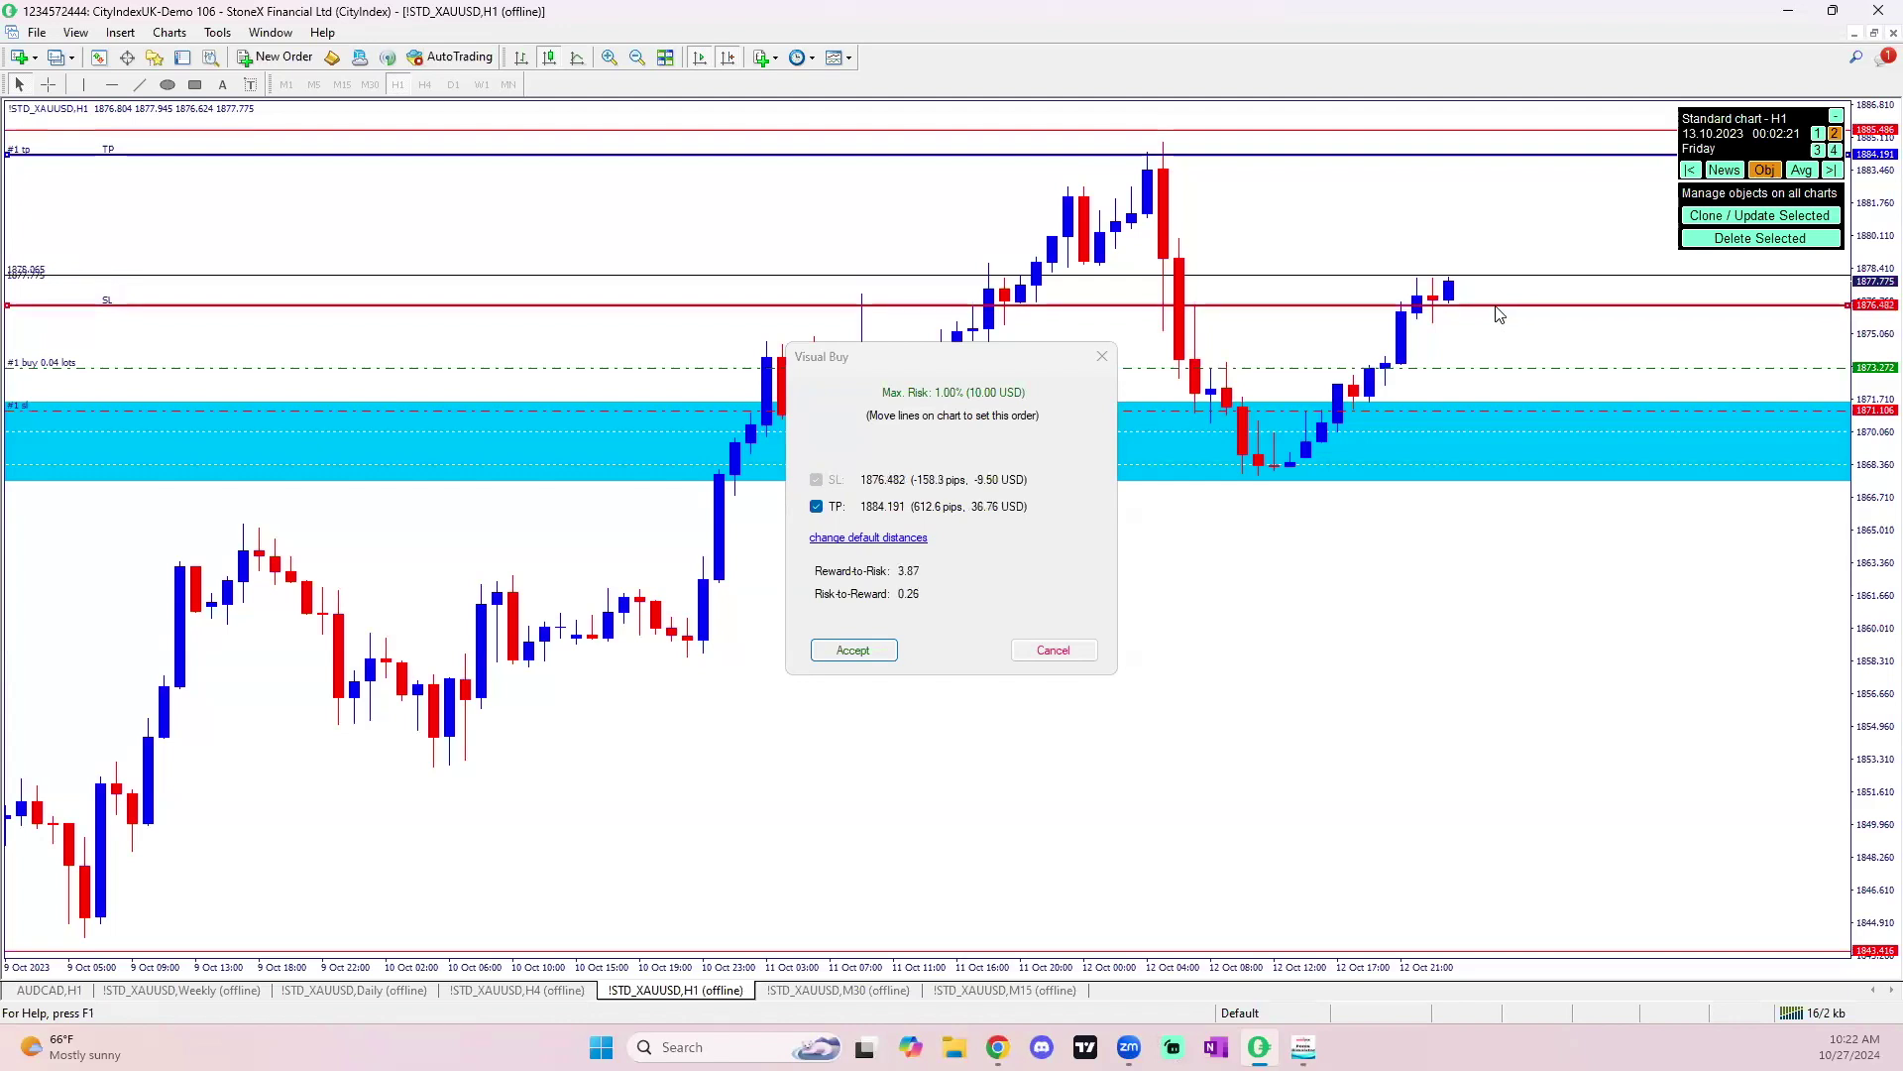
{"action": "left_click", "coordinate": [851, 991]}
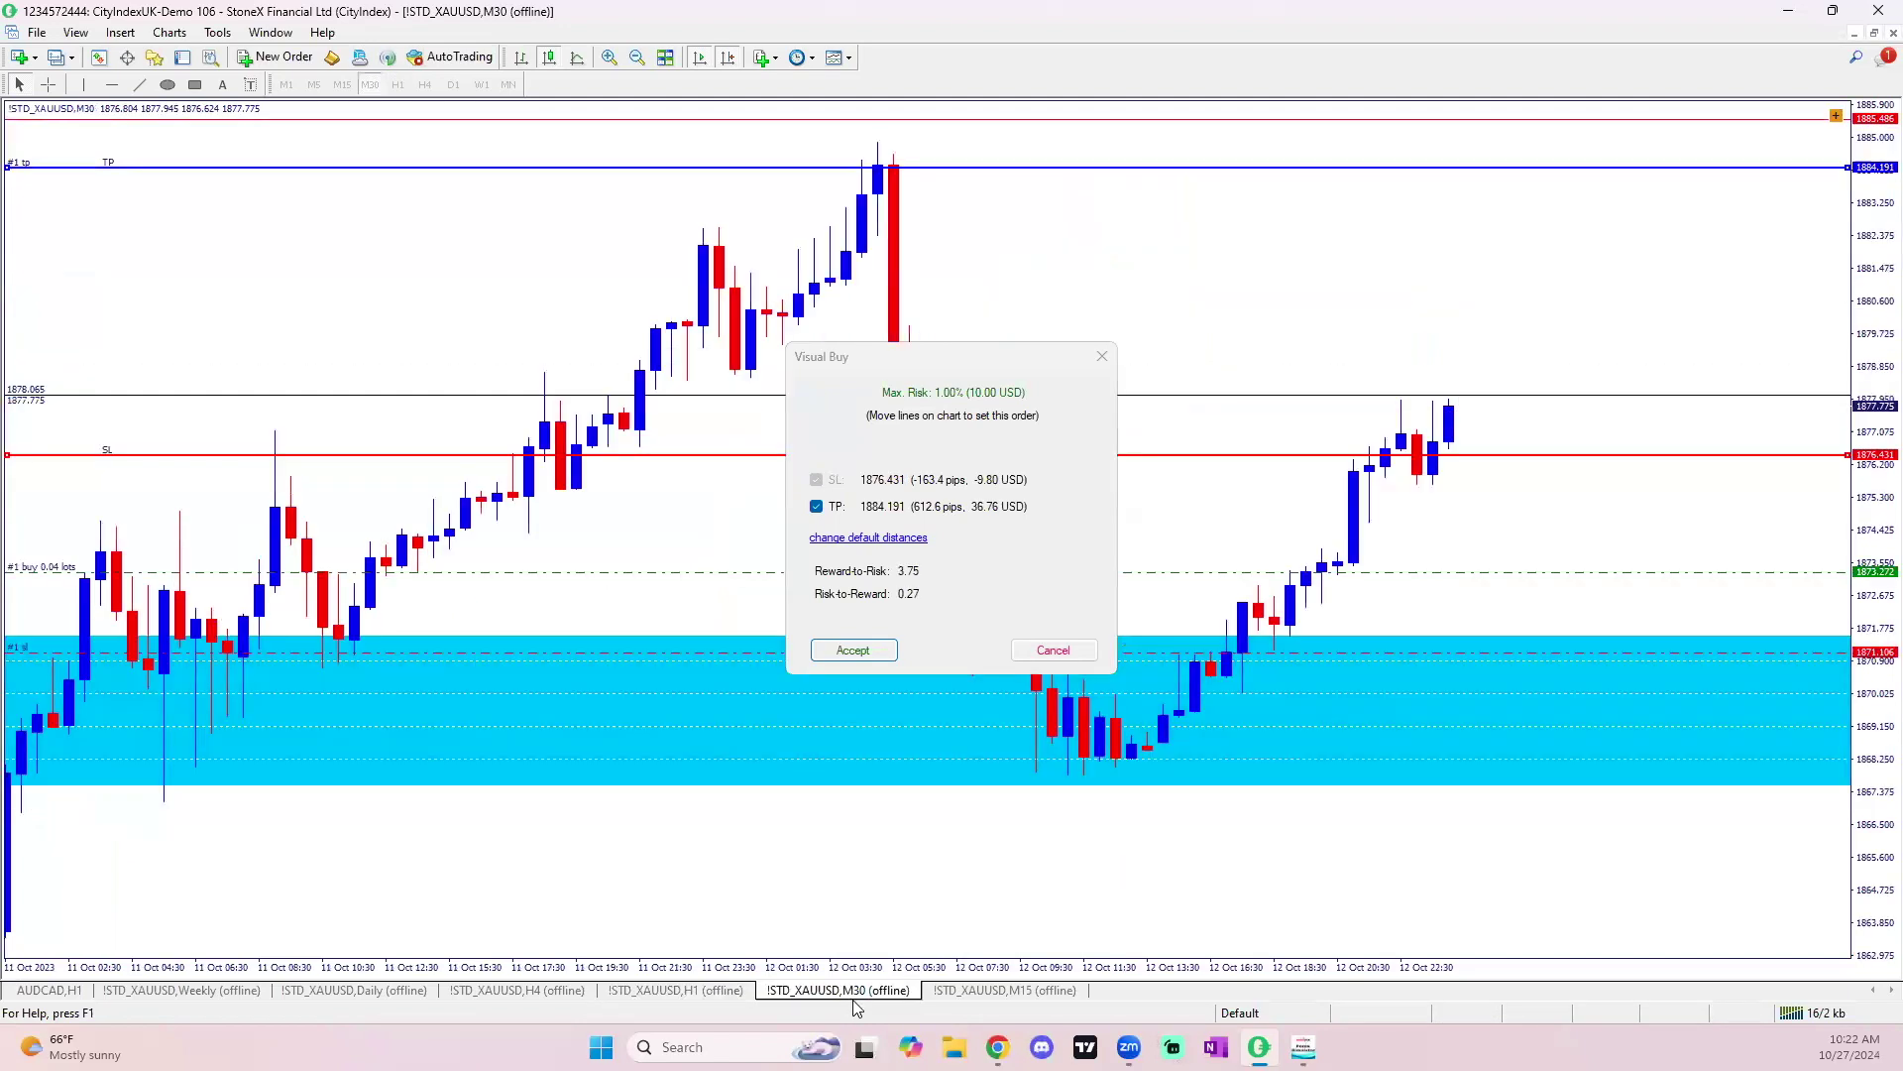
{"action": "left_click", "coordinate": [1046, 992]}
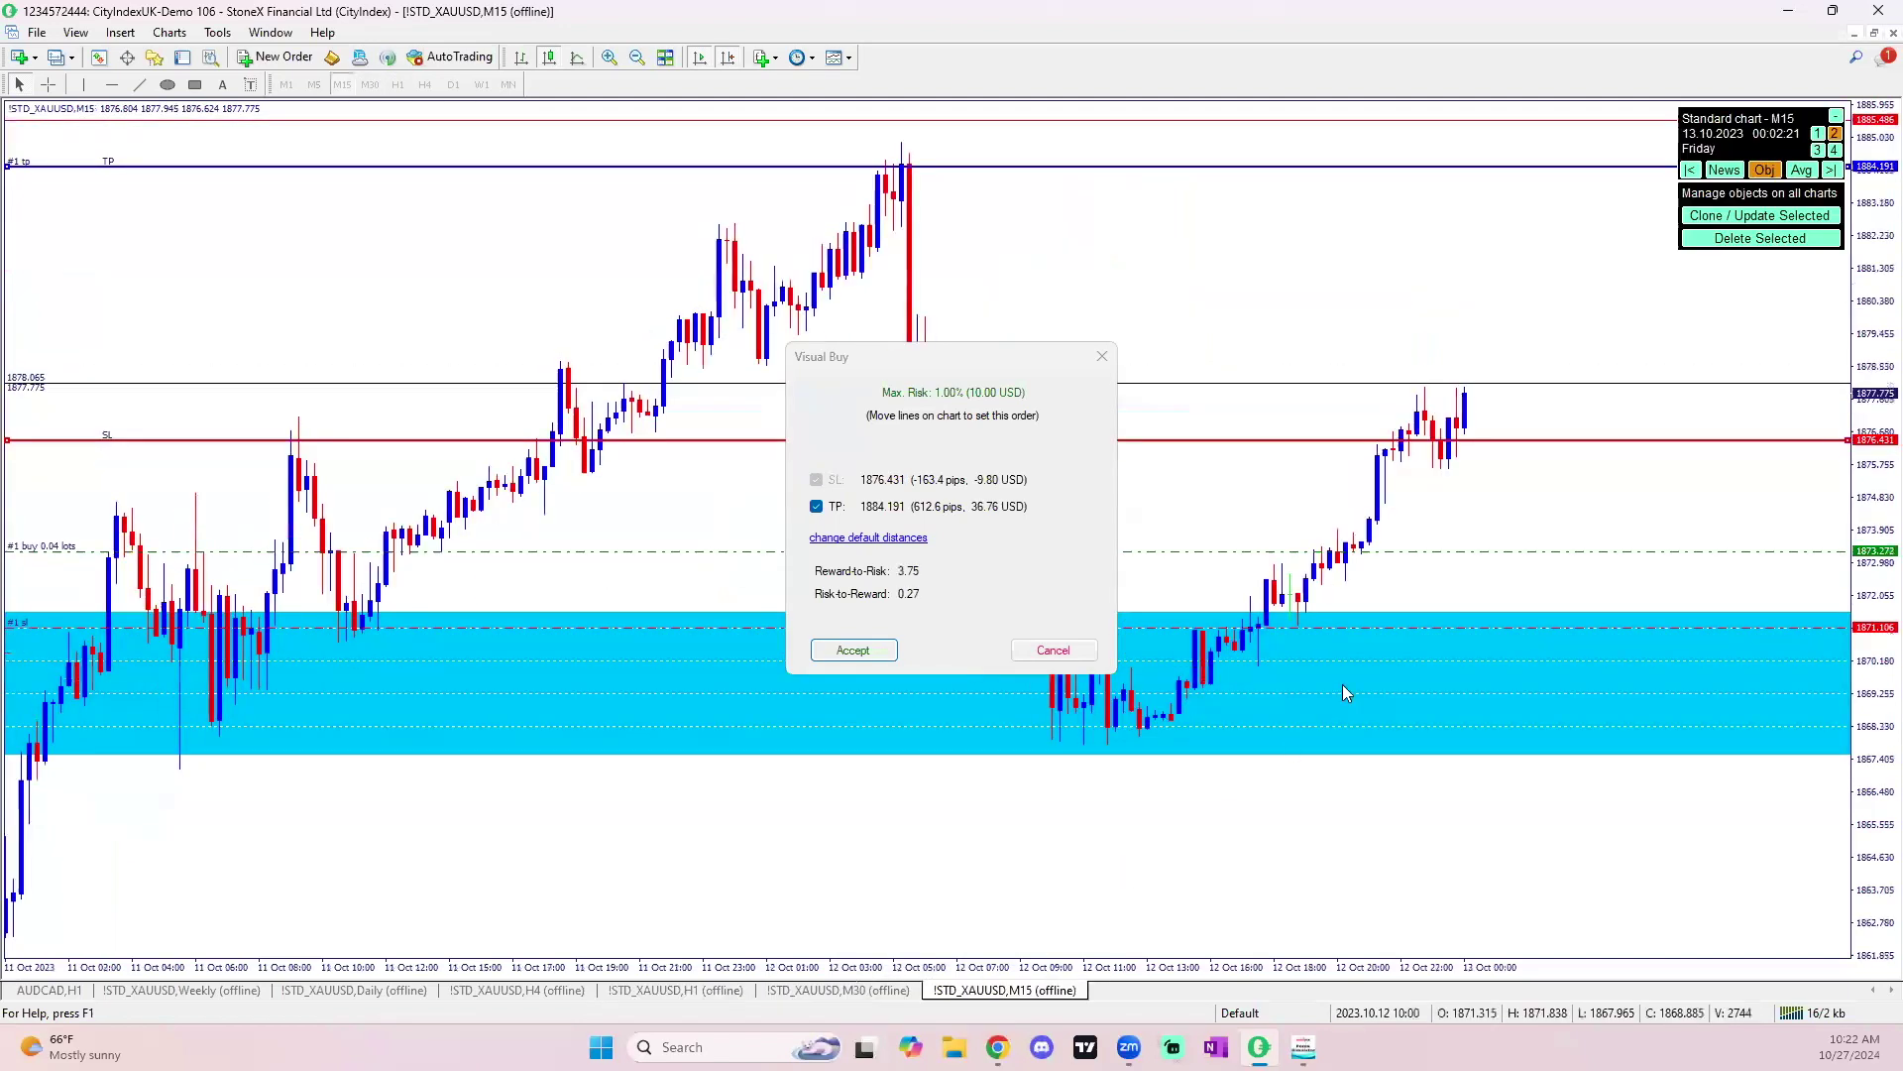
{"action": "left_click_drag", "start_coordinate": [1478, 438], "coordinate": [1481, 450]}
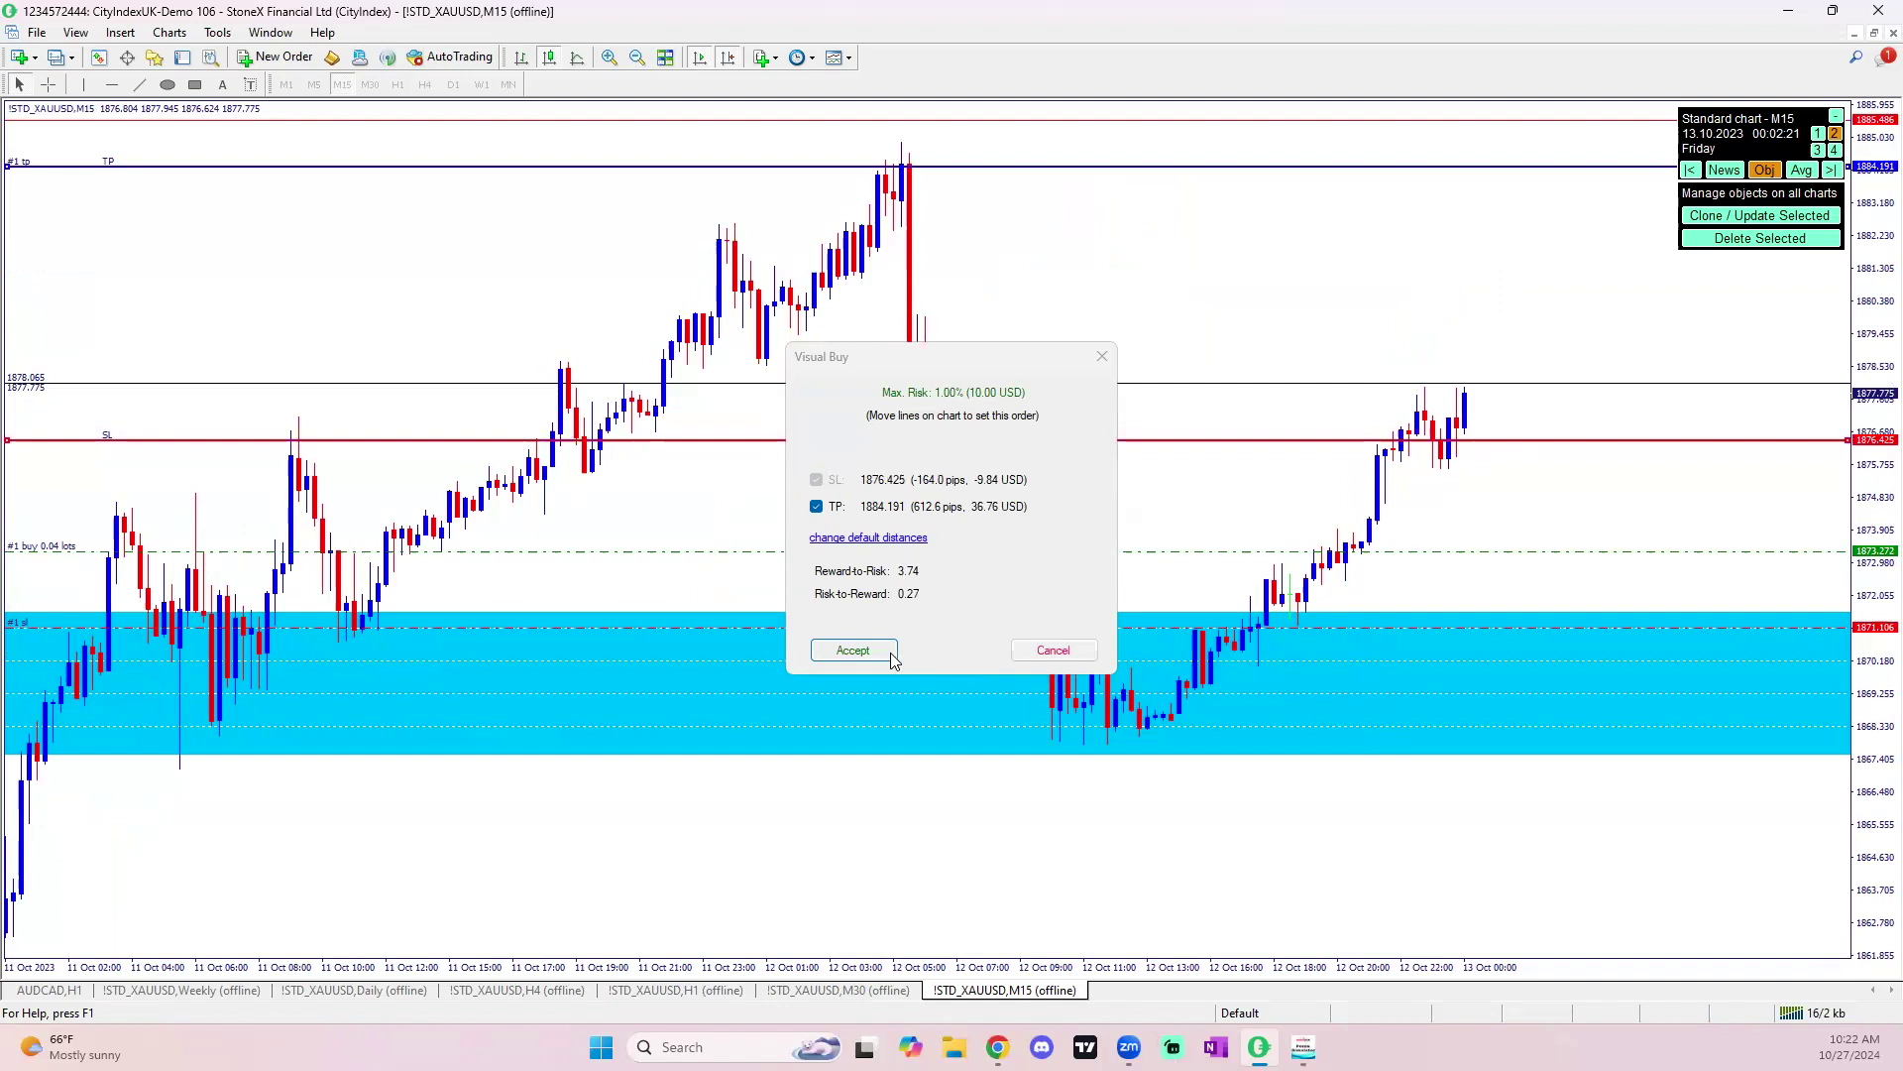
{"action": "left_click", "coordinate": [853, 650]}
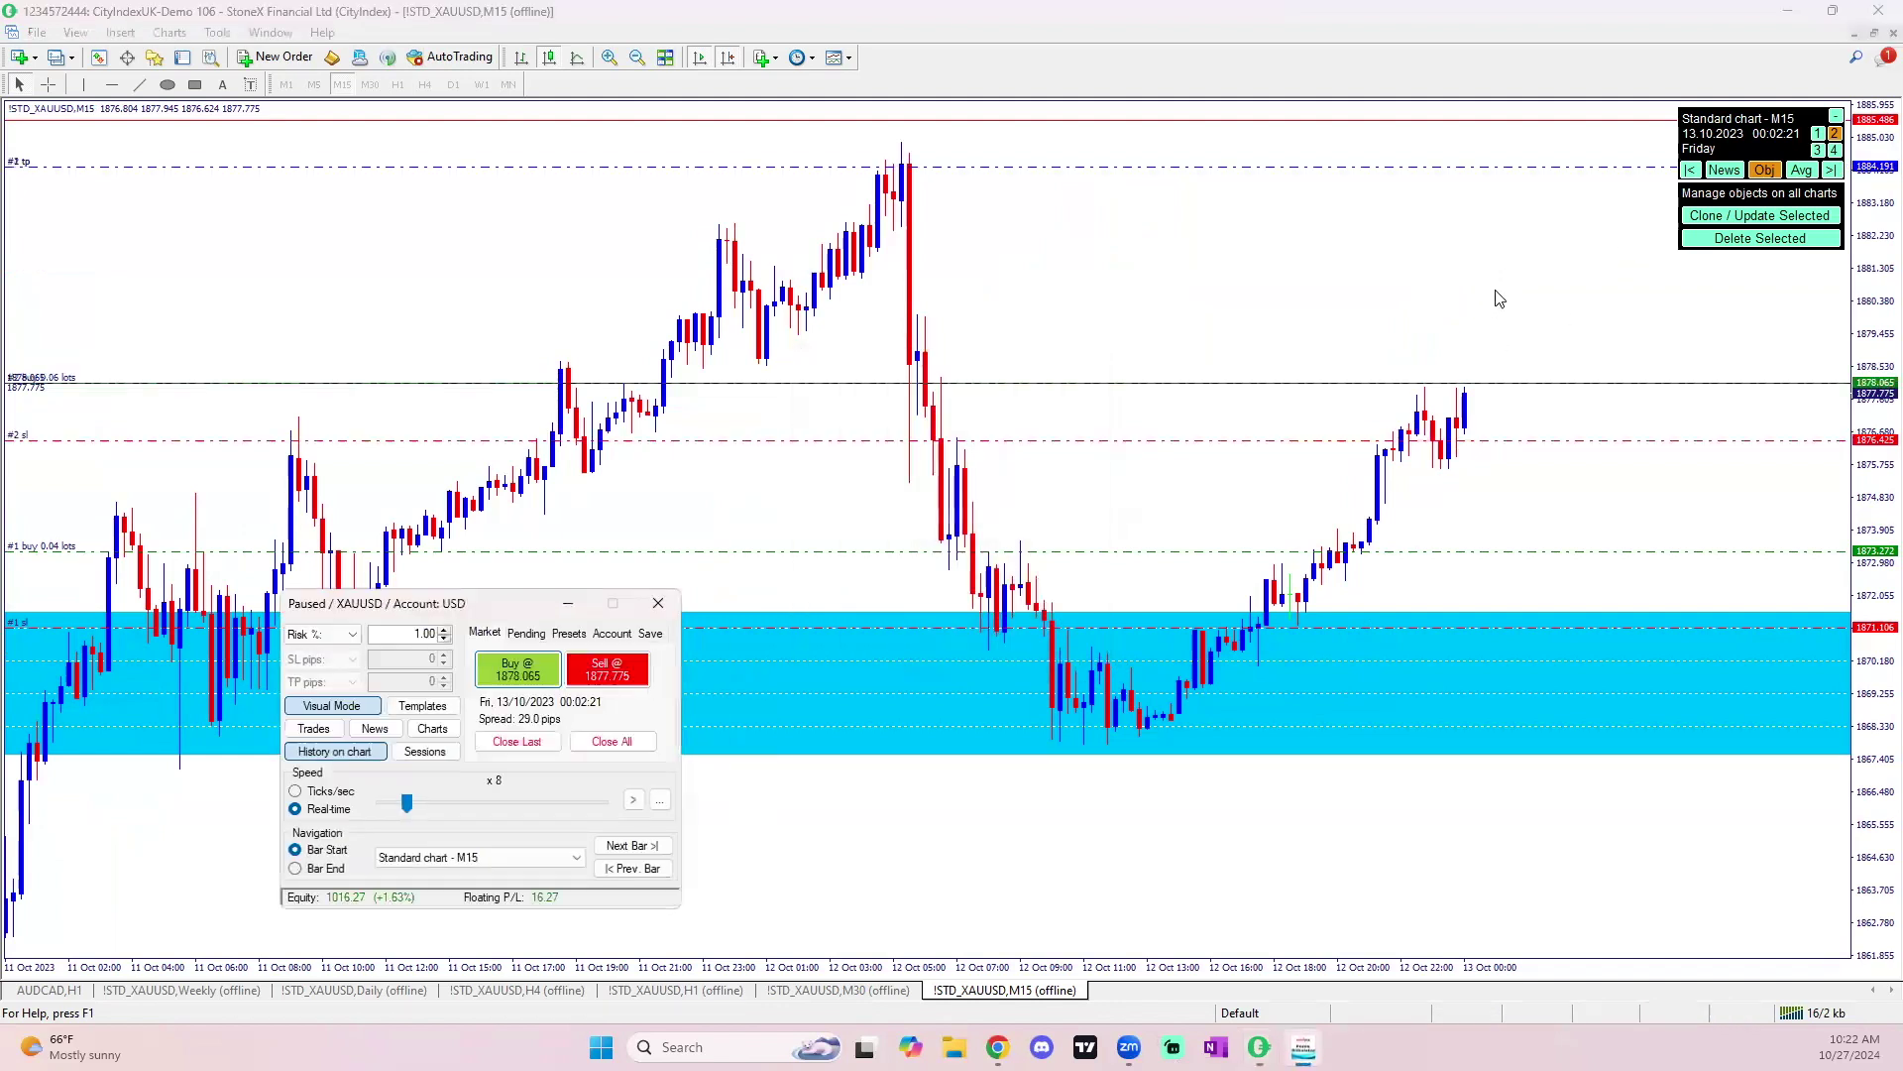
Resume the replay, advance it in M15 steps past 00:30 with both buys open, and pause it.
{"action": "left_click", "coordinate": [633, 799]}
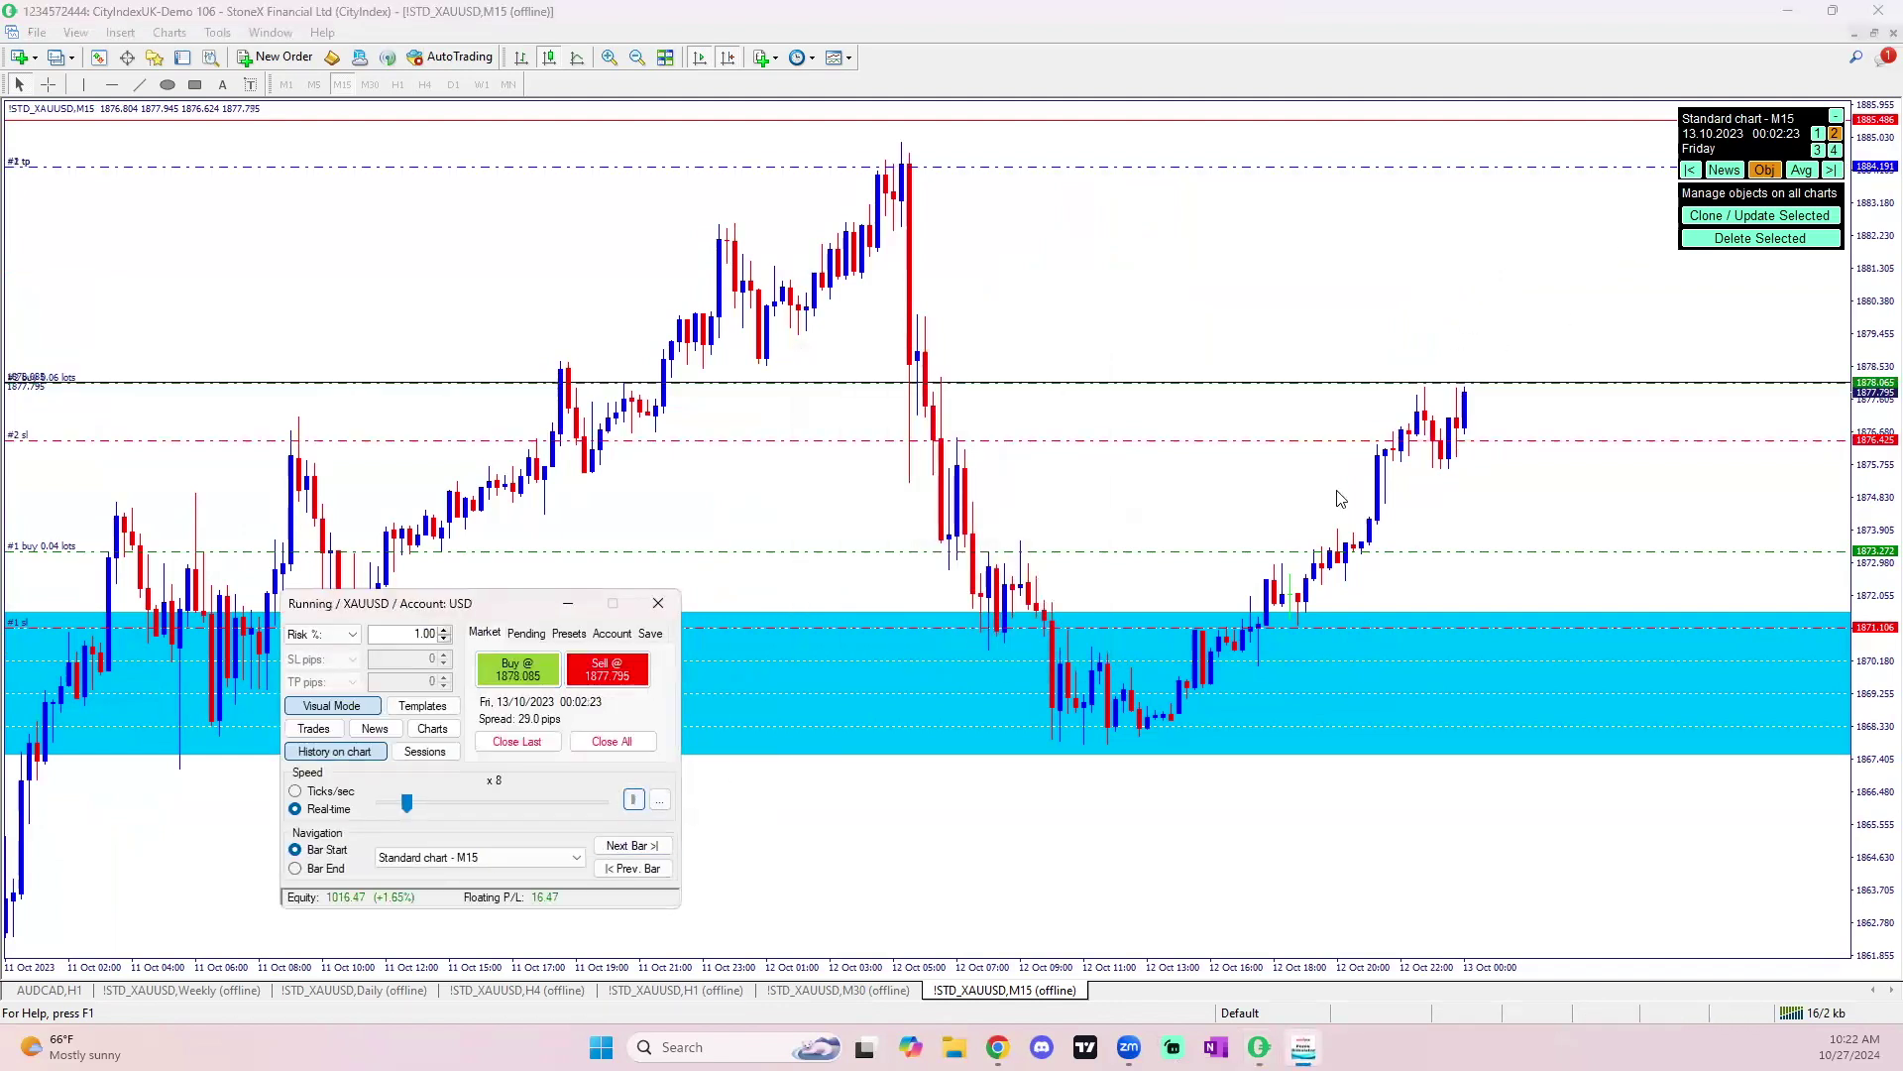
{"action": "left_click", "coordinate": [643, 846]}
{"action": "left_click", "coordinate": [644, 846]}
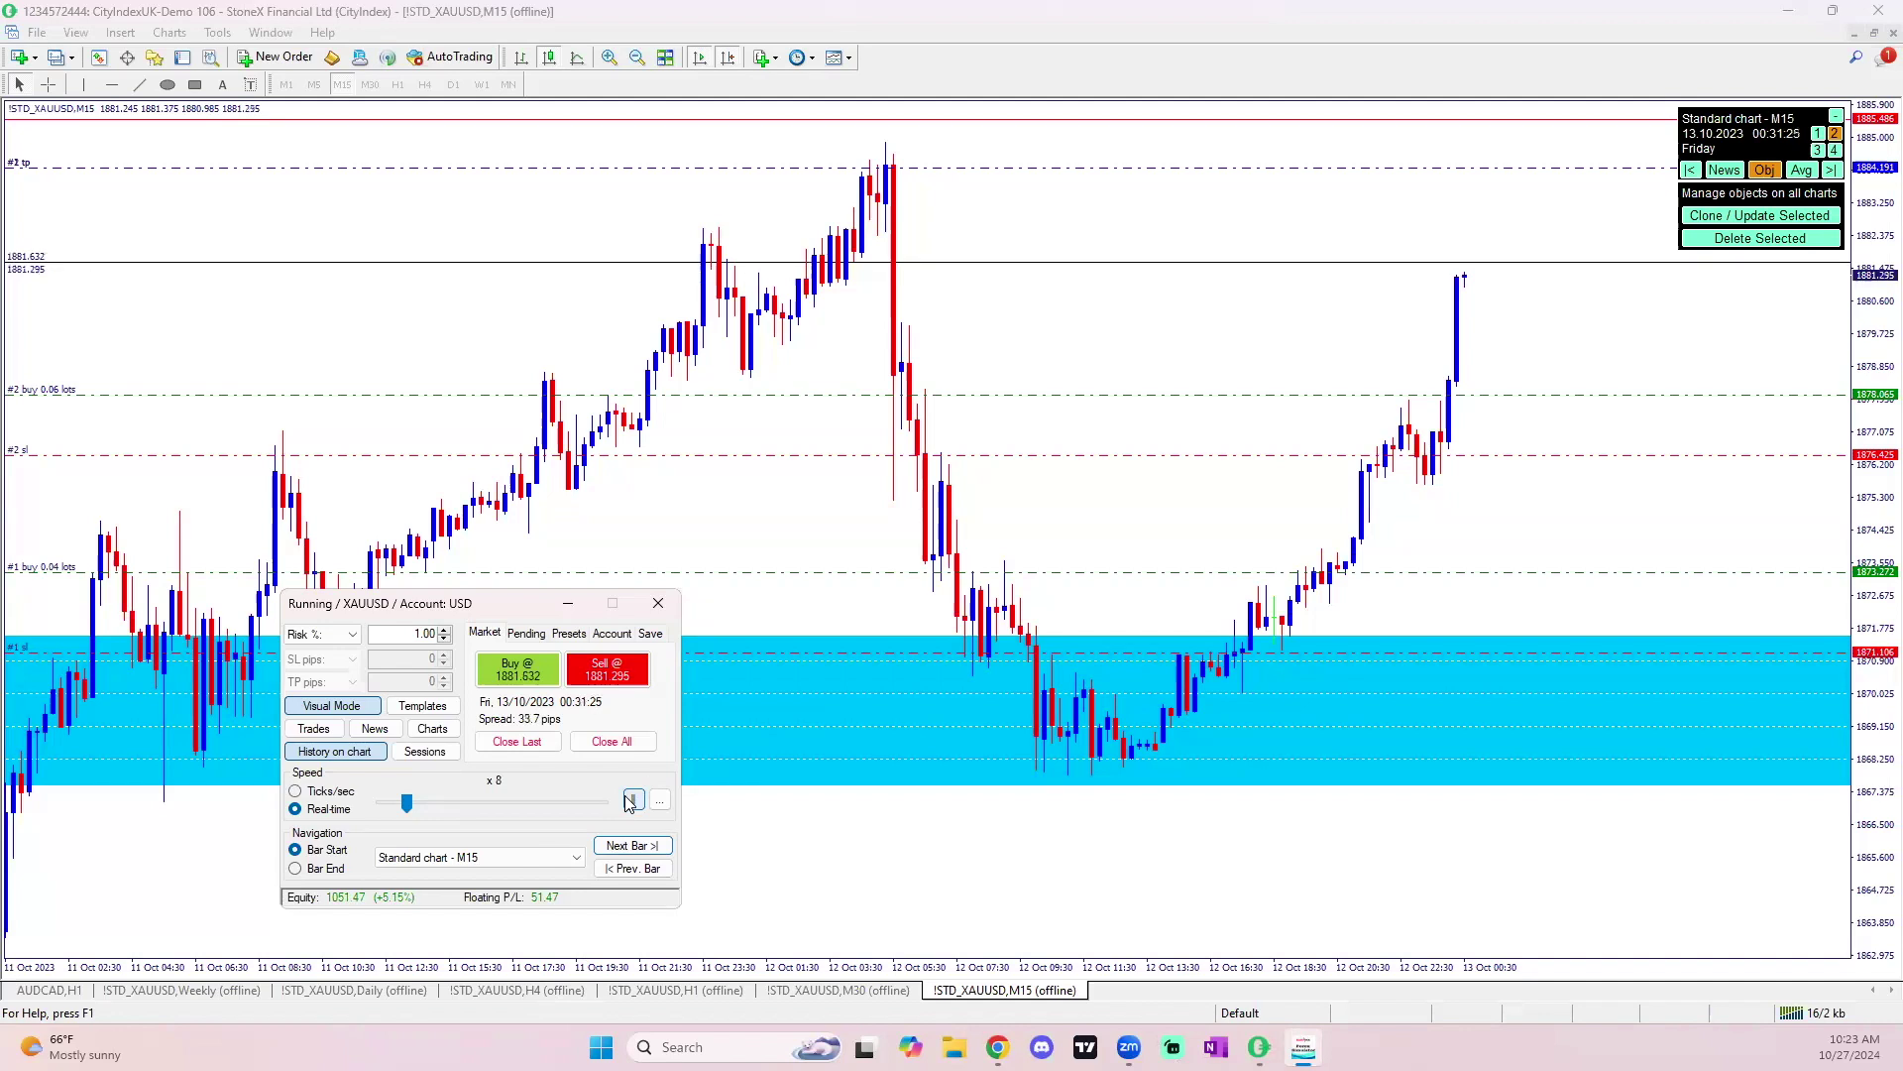
{"action": "left_click", "coordinate": [635, 803]}
Partially close 50% of each open buy, first the 0.04-lot trade and then the 0.06-lot trade.
{"action": "left_click", "coordinate": [314, 728]}
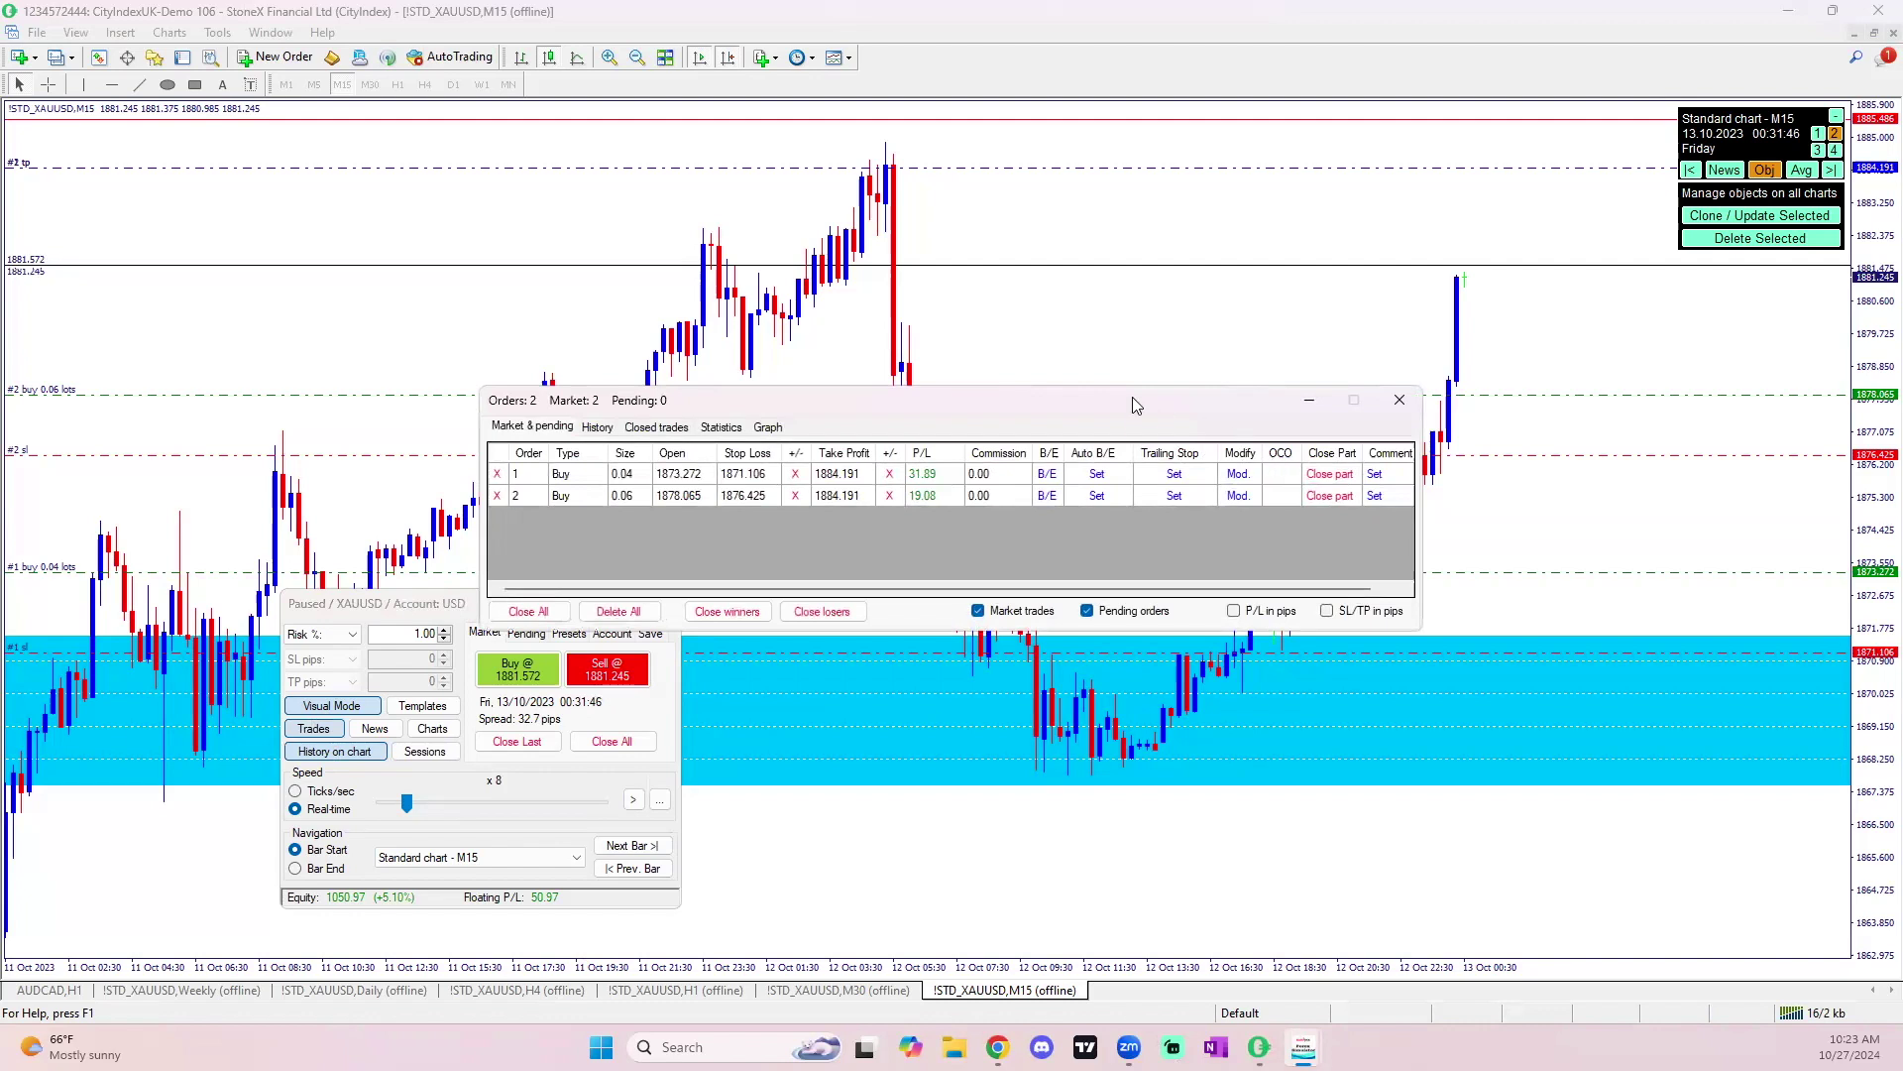
{"action": "left_click_drag", "start_coordinate": [1137, 423], "coordinate": [1194, 539]}
{"action": "left_click", "coordinate": [1386, 592]}
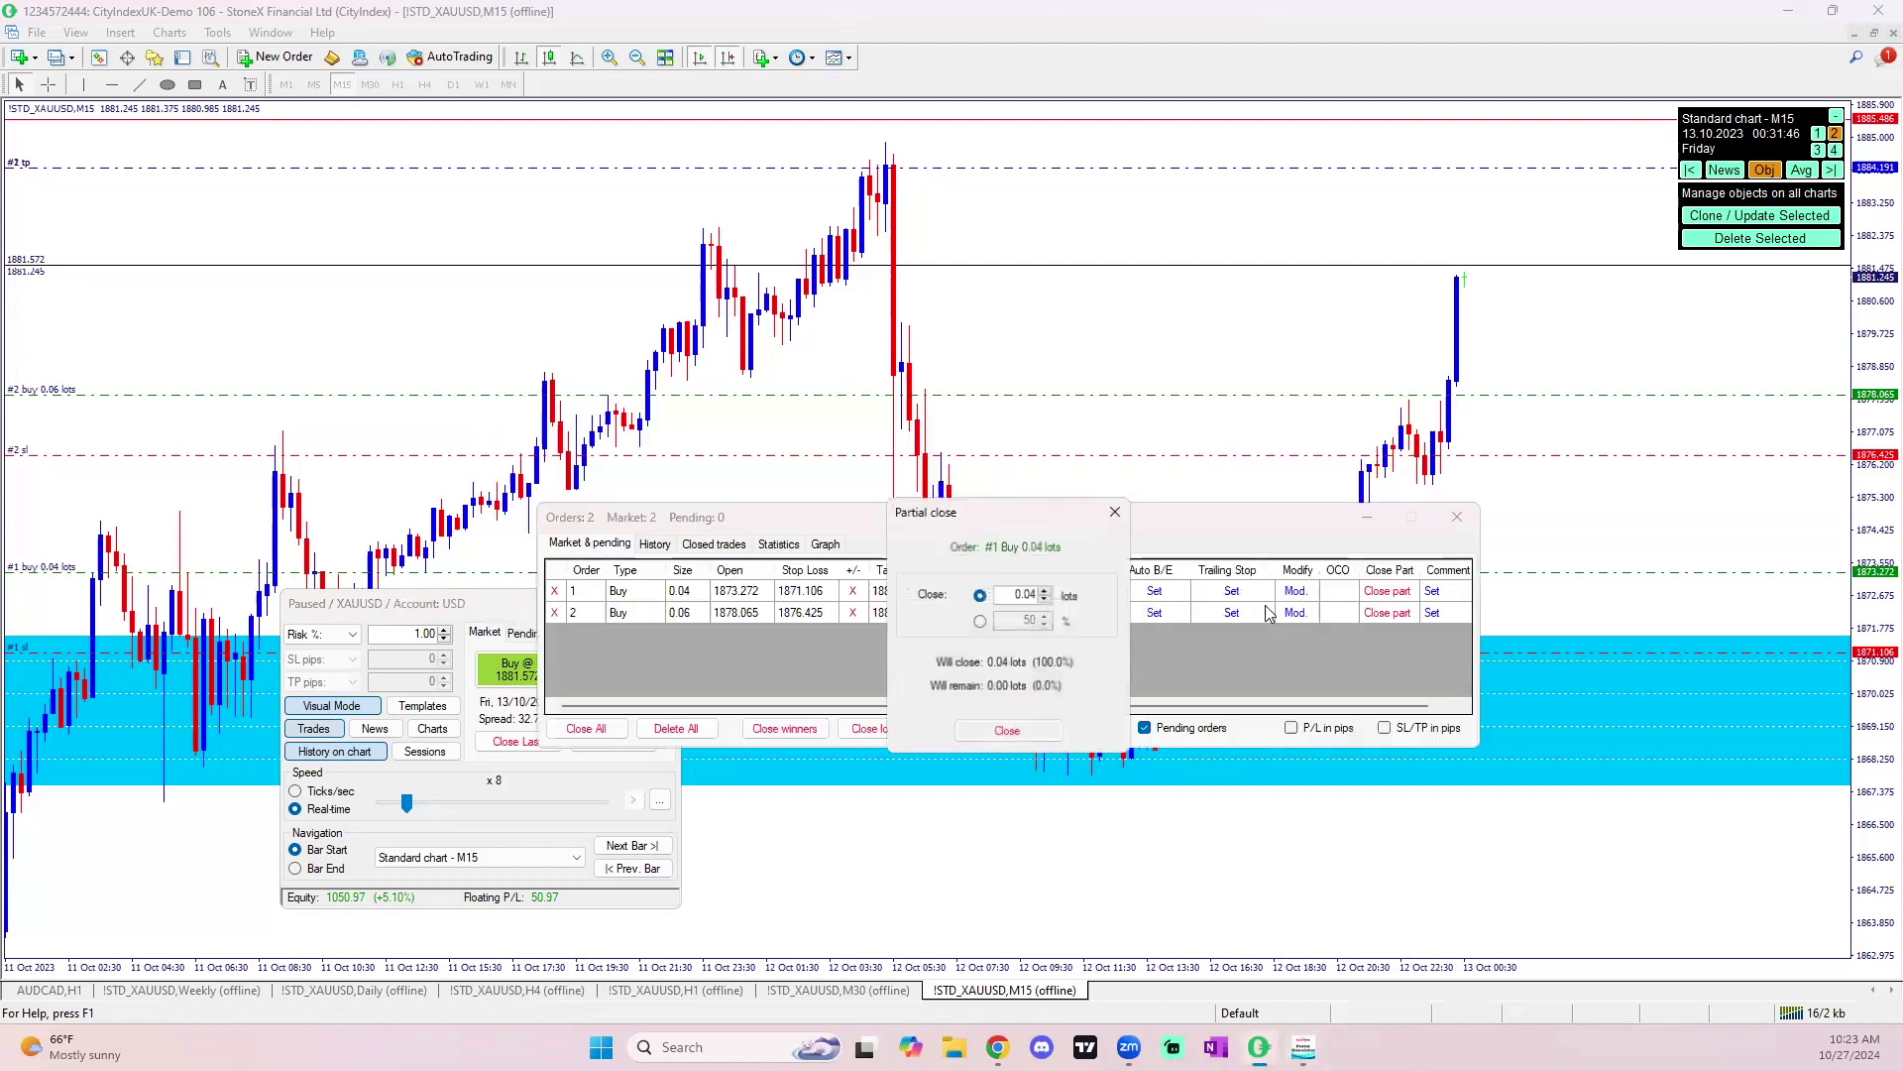
{"action": "left_click", "coordinate": [980, 621]}
{"action": "left_click", "coordinate": [1022, 729]}
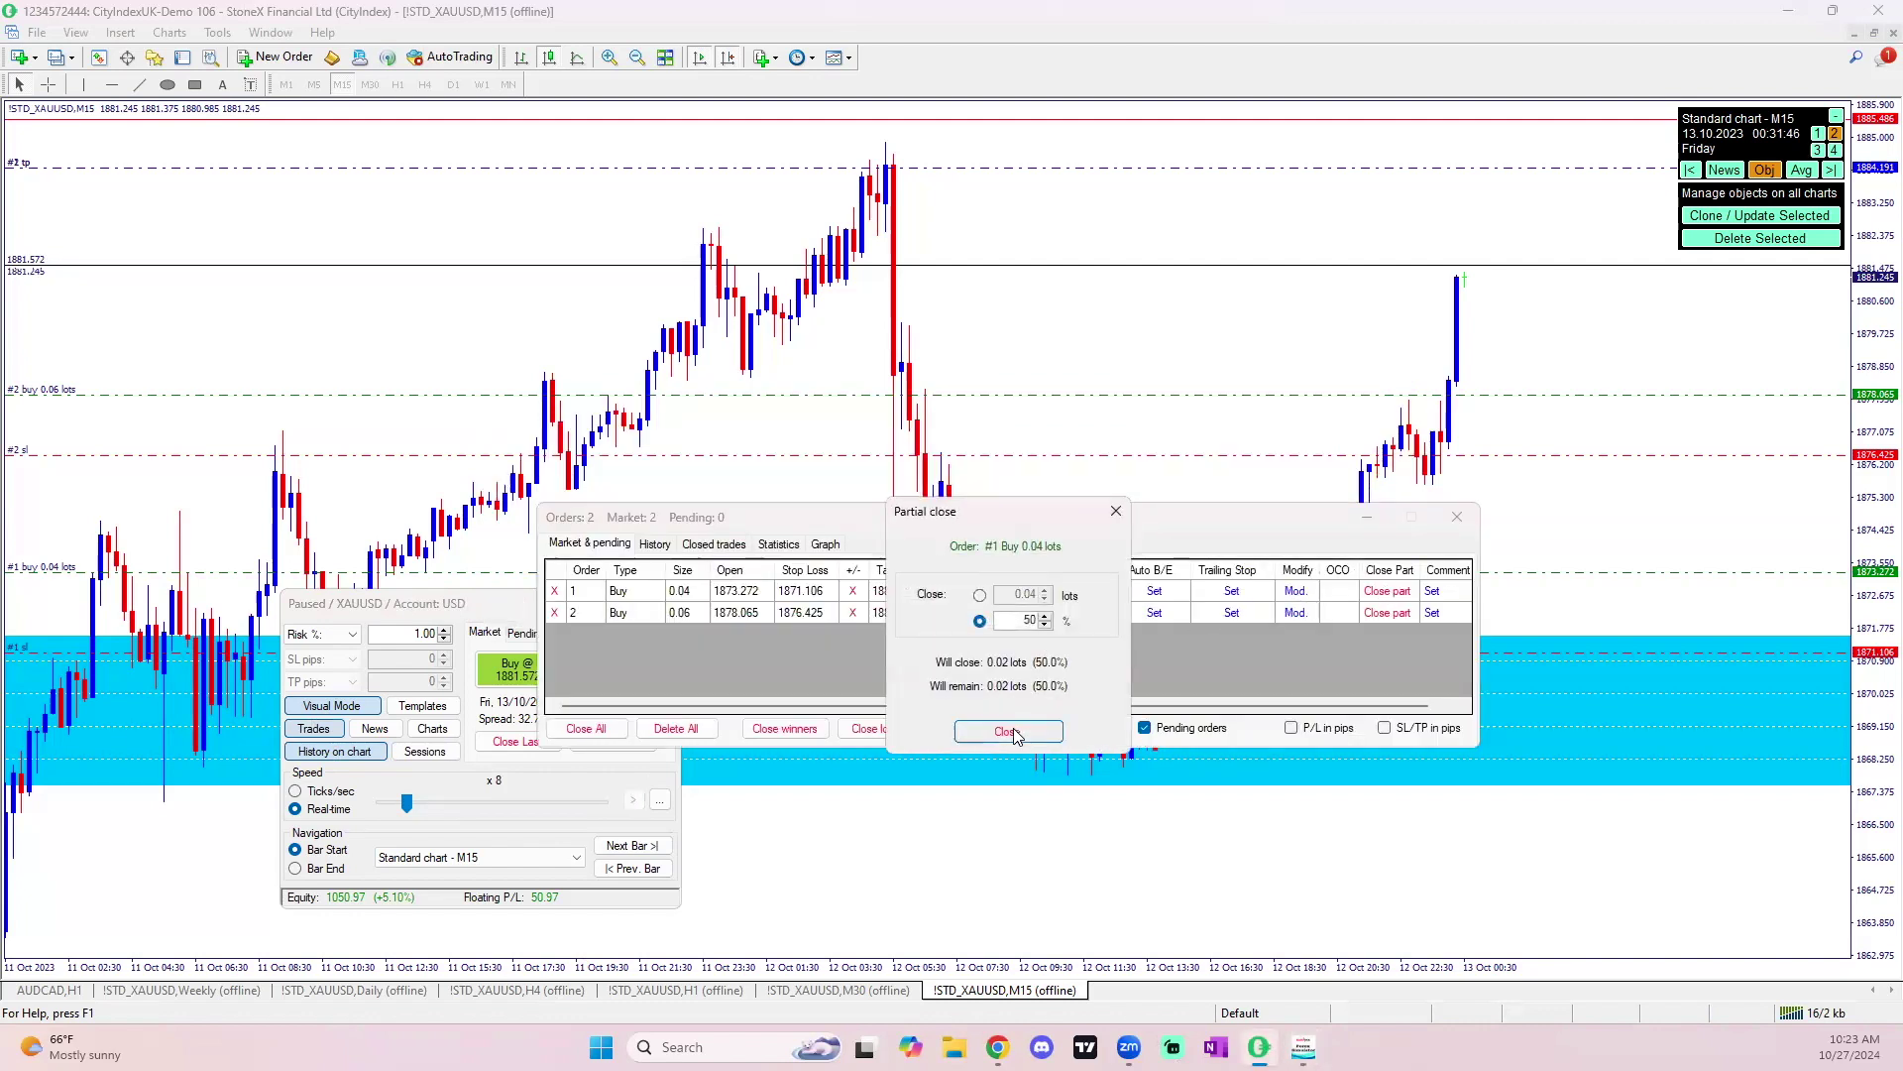
{"action": "left_click", "coordinate": [1385, 590]}
{"action": "left_click", "coordinate": [980, 620]}
{"action": "left_click", "coordinate": [1007, 730]}
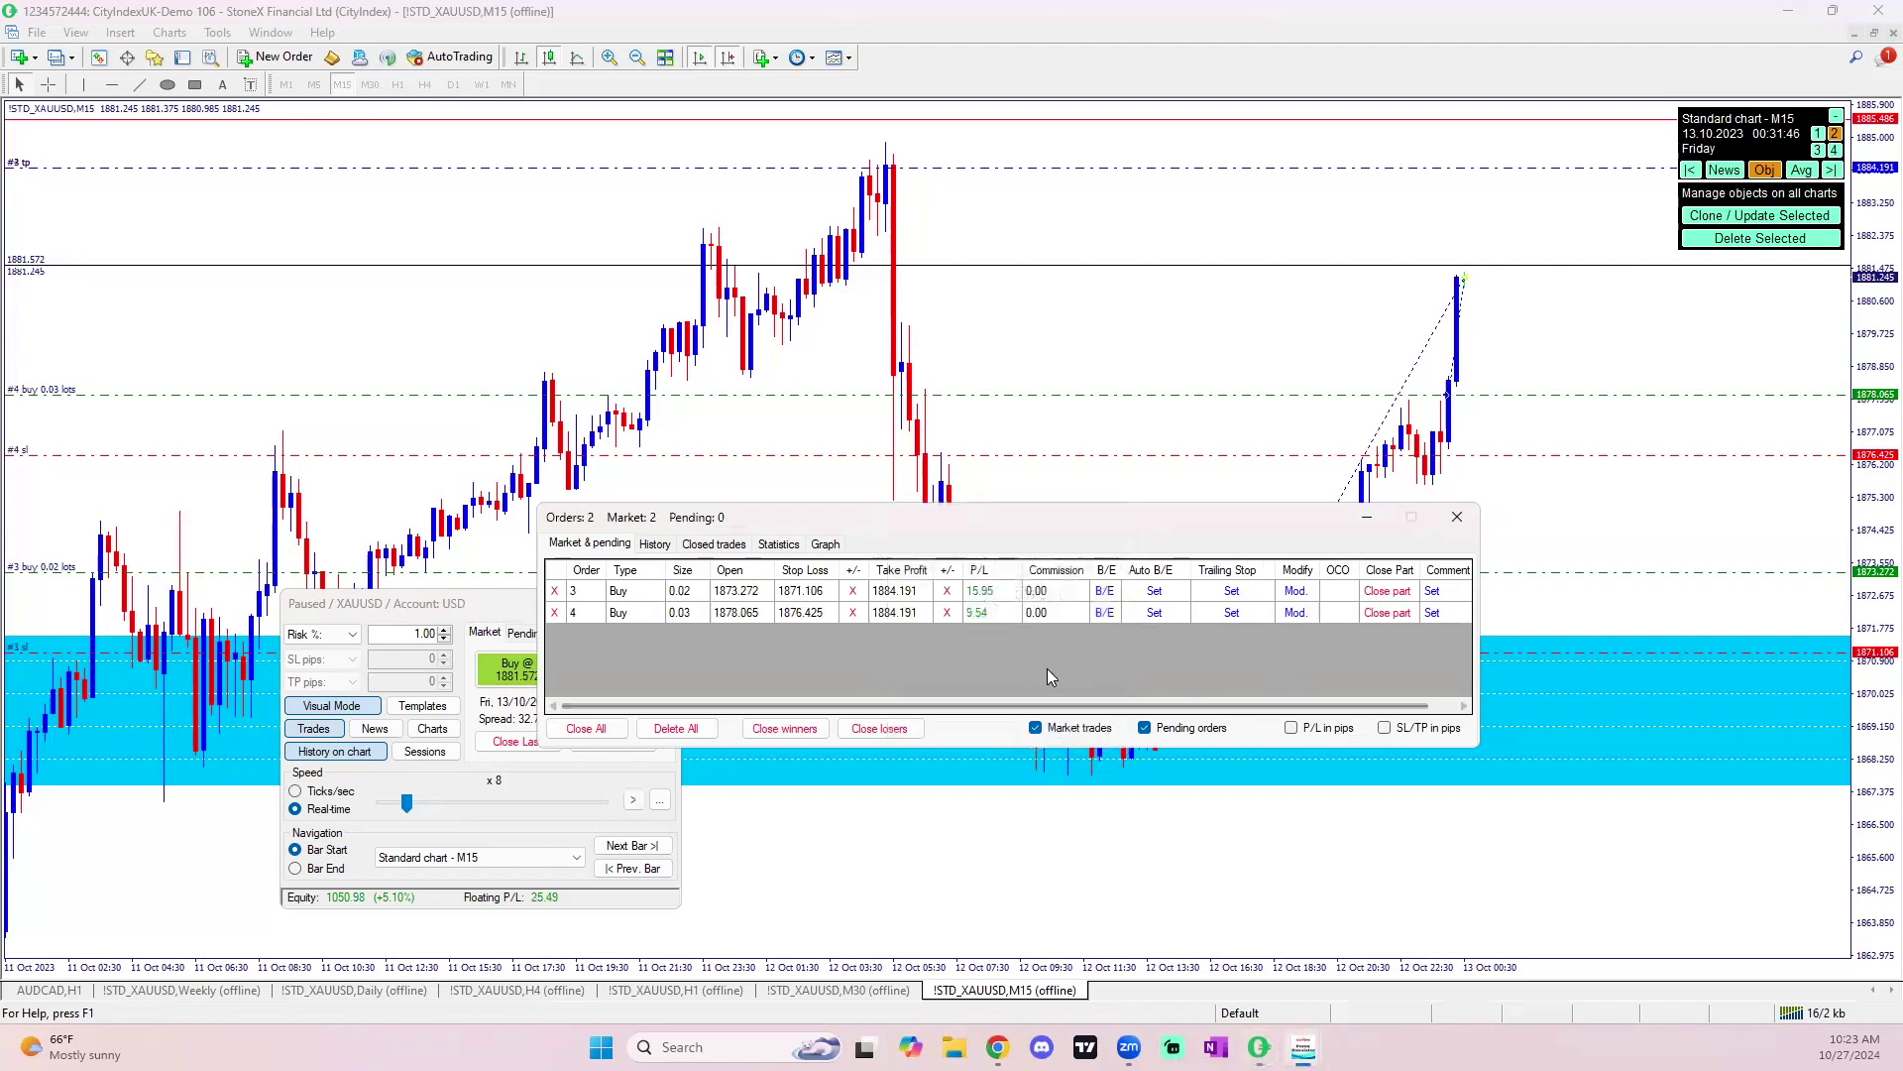
Move the 0.03-lot buy's stop loss to breakeven and set the 0.02-lot buy's stop loss visually to 1878.033.
{"action": "left_click_drag", "start_coordinate": [1047, 523], "coordinate": [1168, 680]}
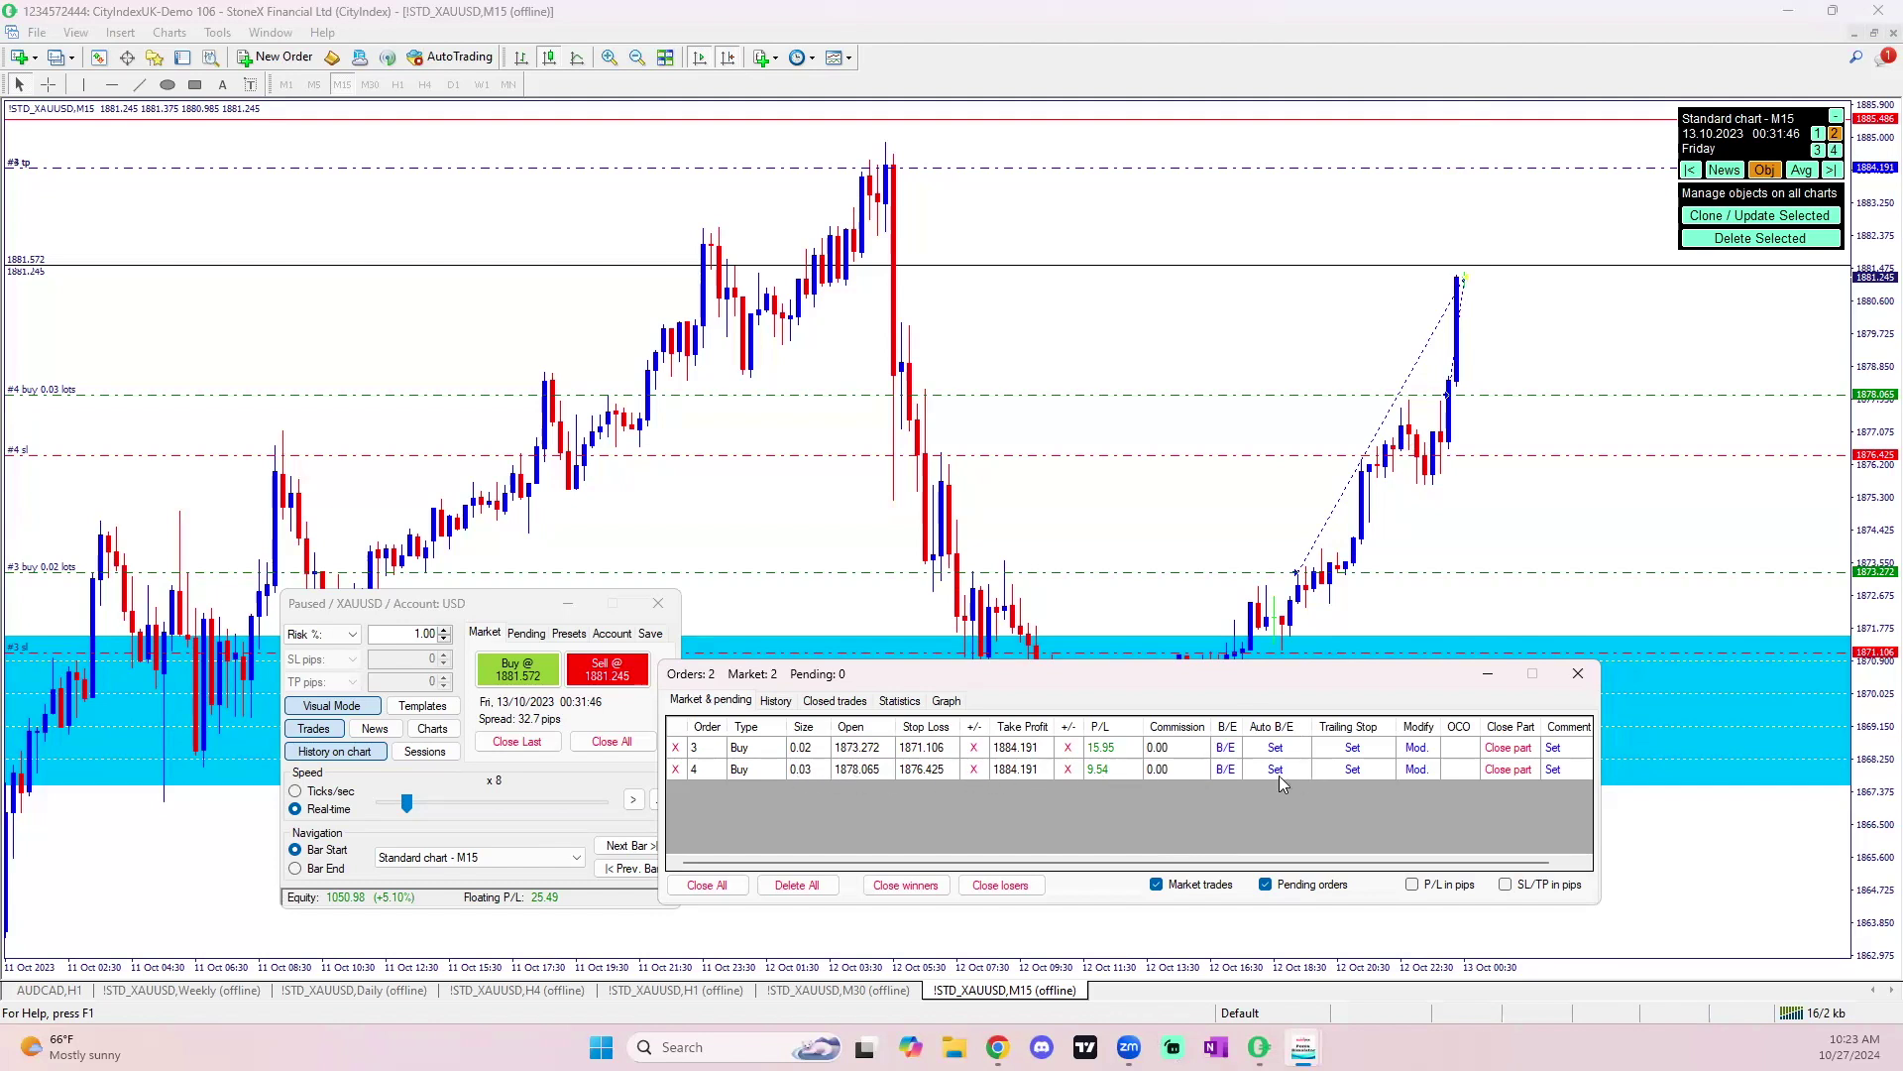
{"action": "left_click", "coordinate": [1225, 771]}
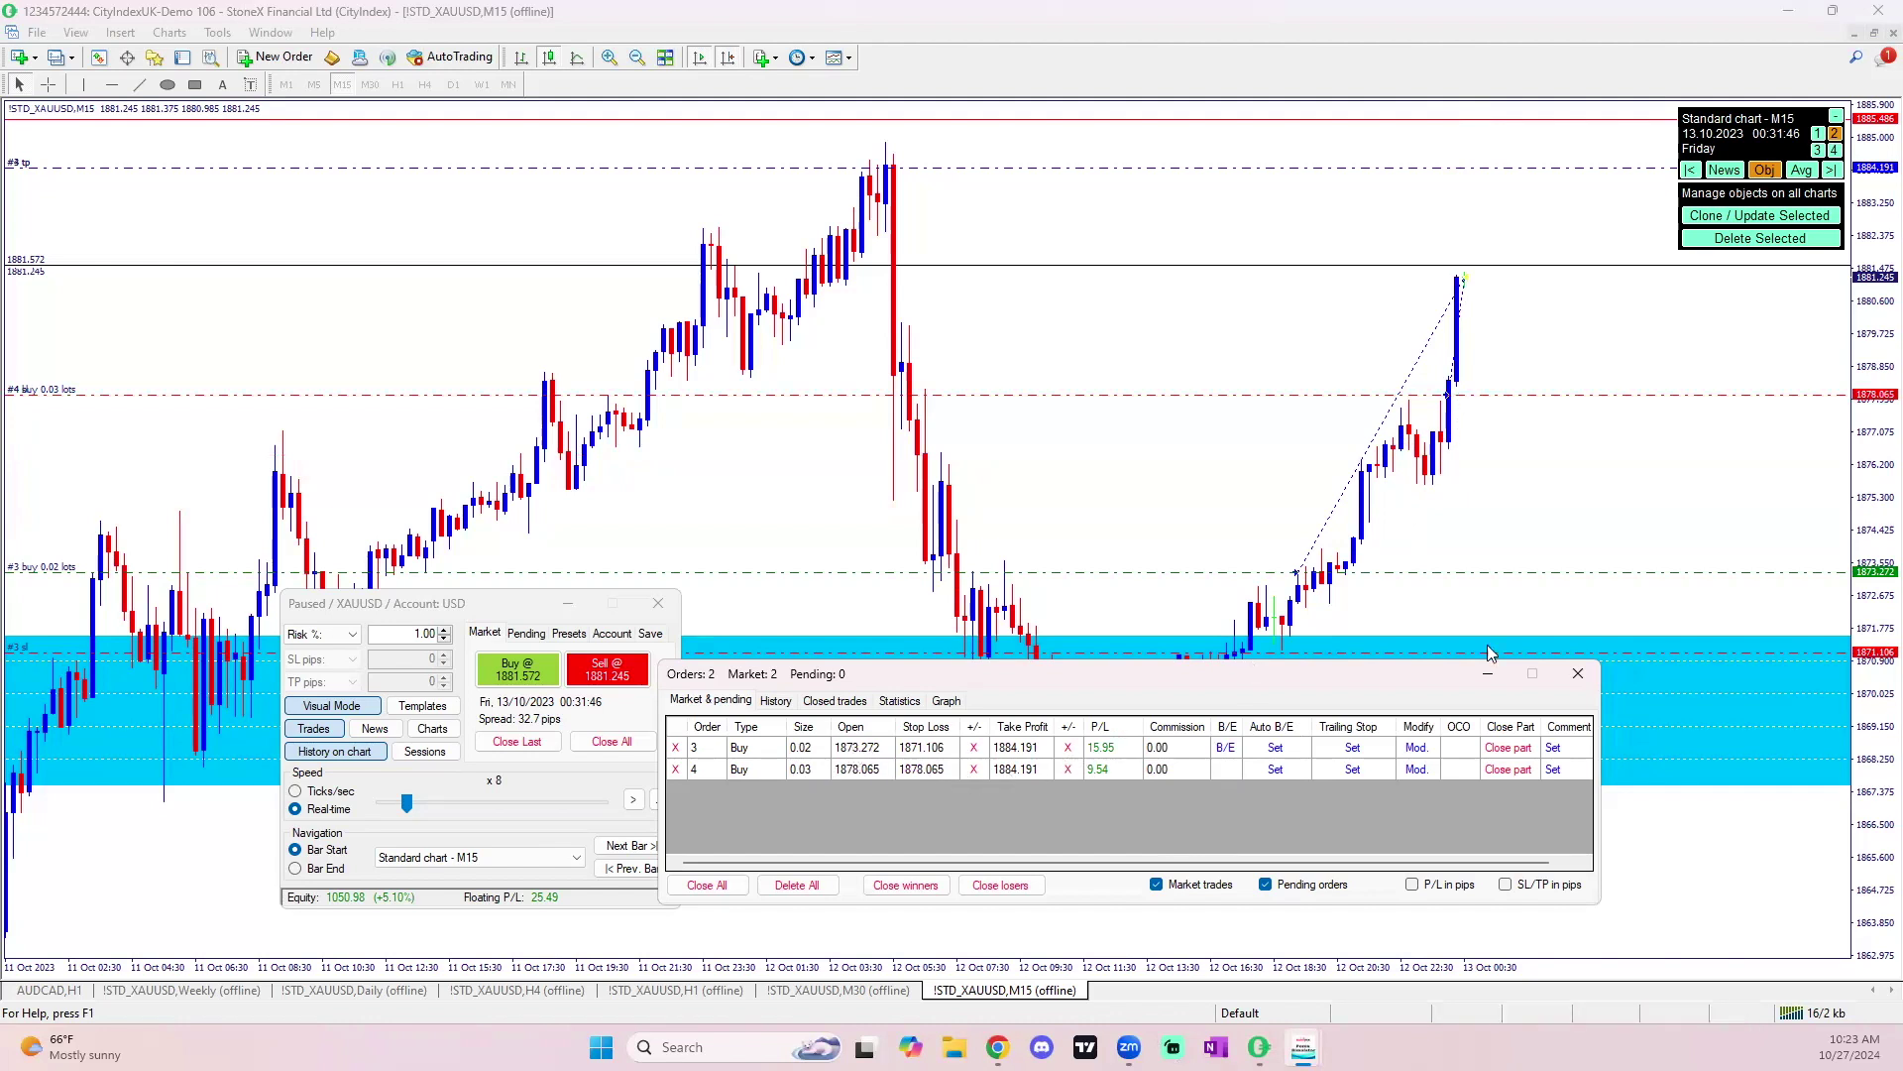
{"action": "left_click", "coordinate": [975, 748]}
{"action": "left_click", "coordinate": [978, 750]}
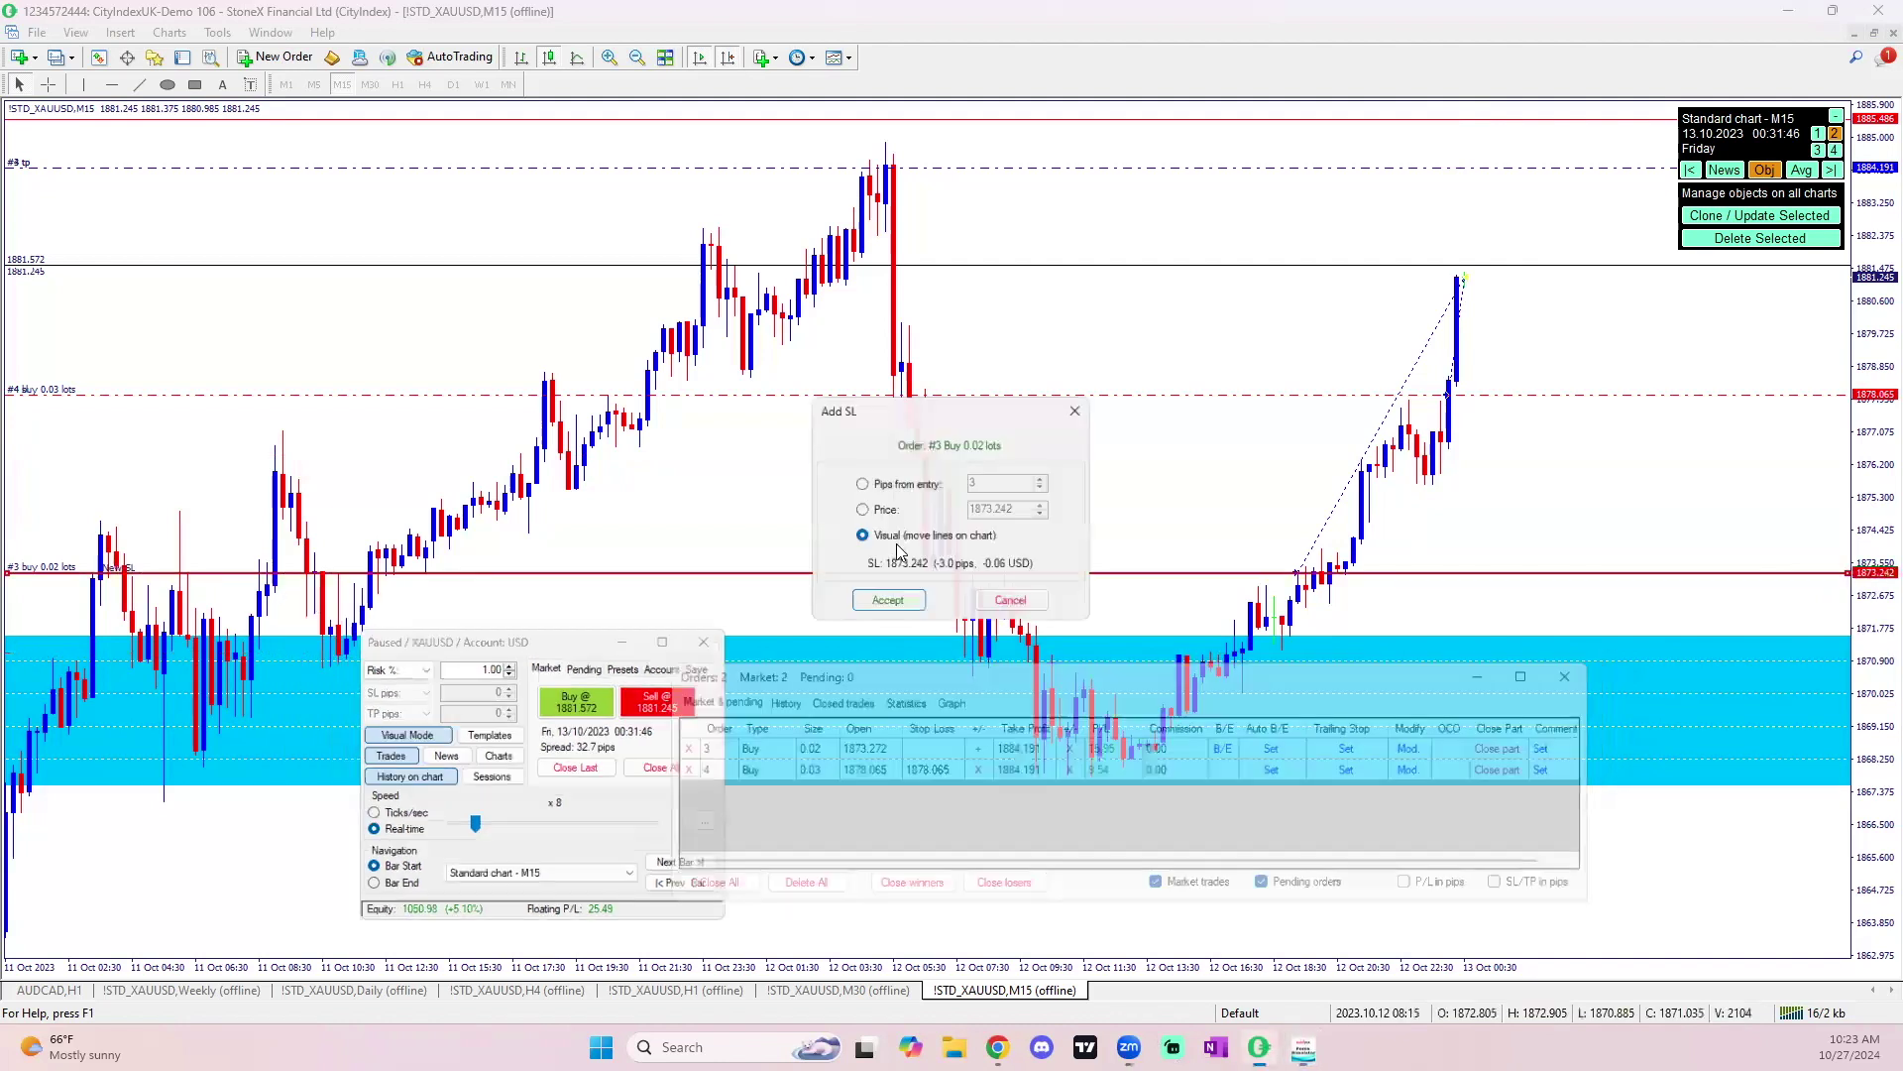
{"action": "left_click", "coordinate": [1446, 395]}
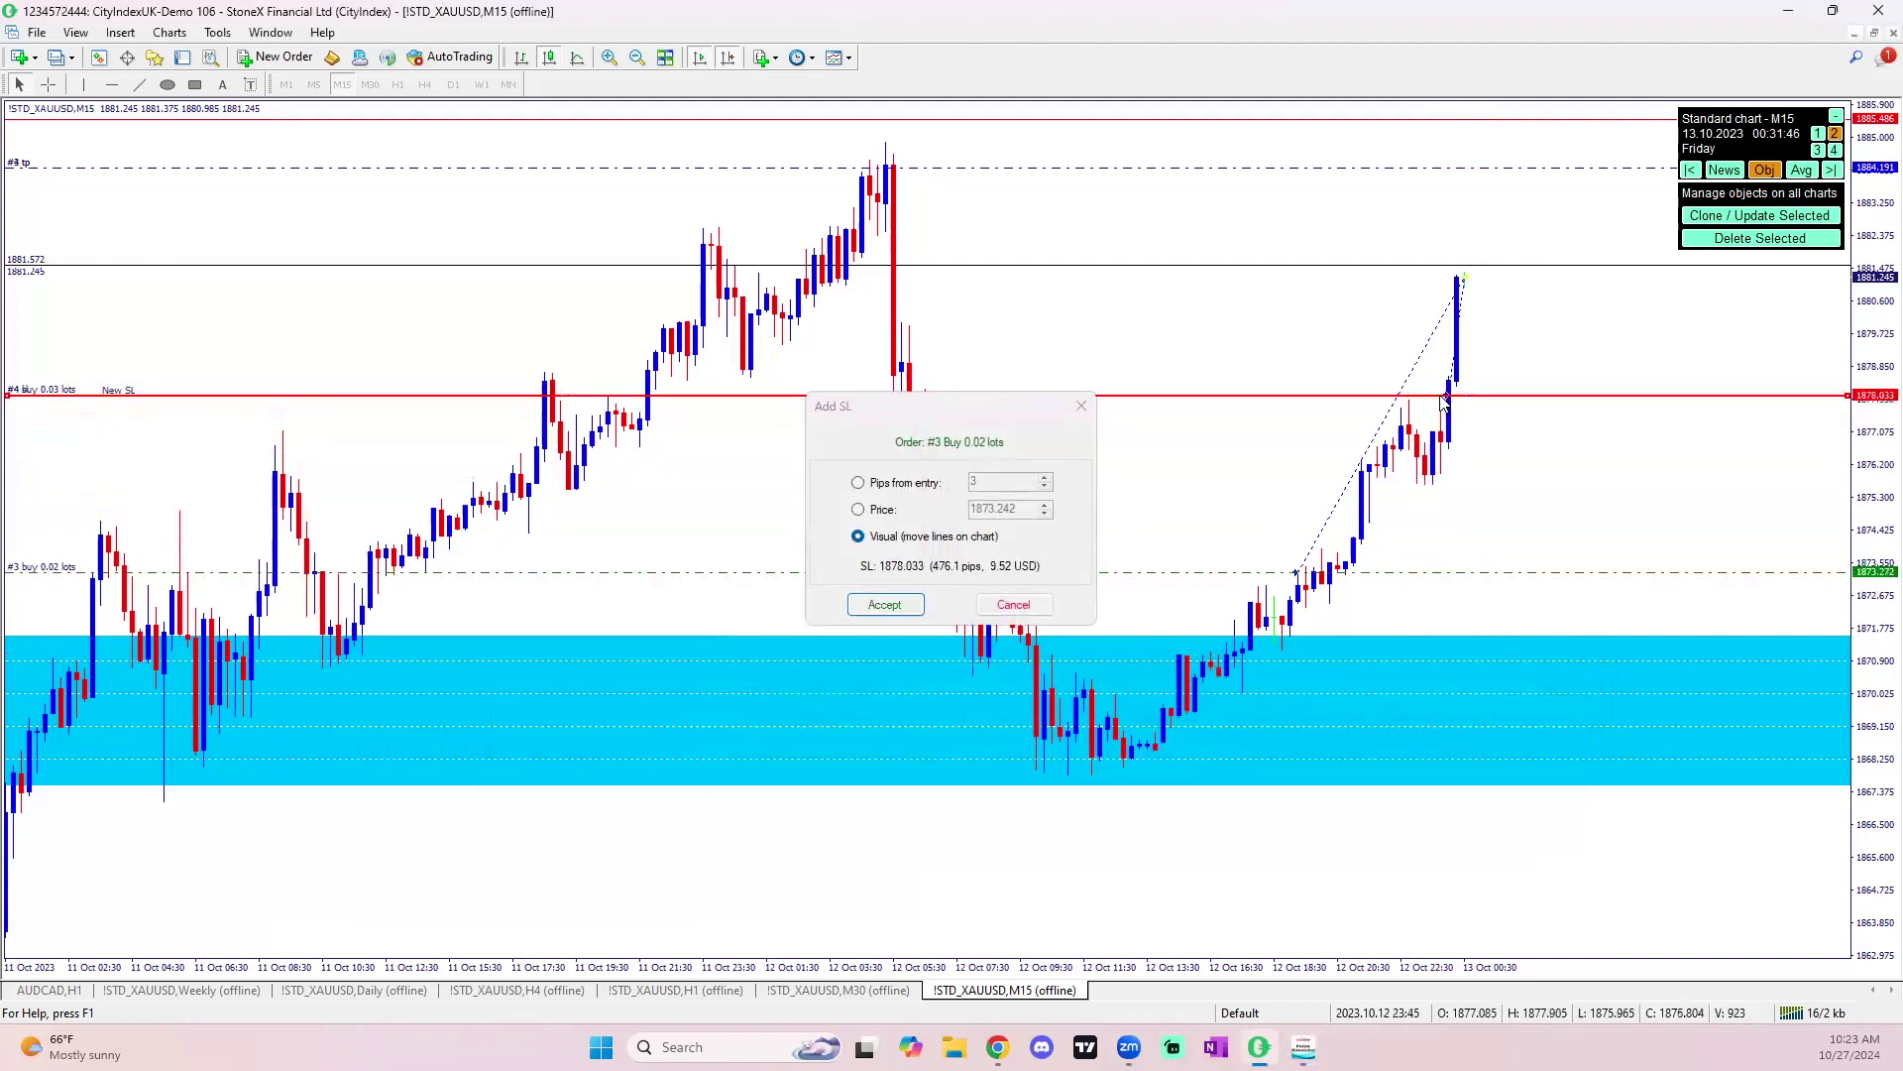
{"action": "left_click", "coordinate": [912, 607]}
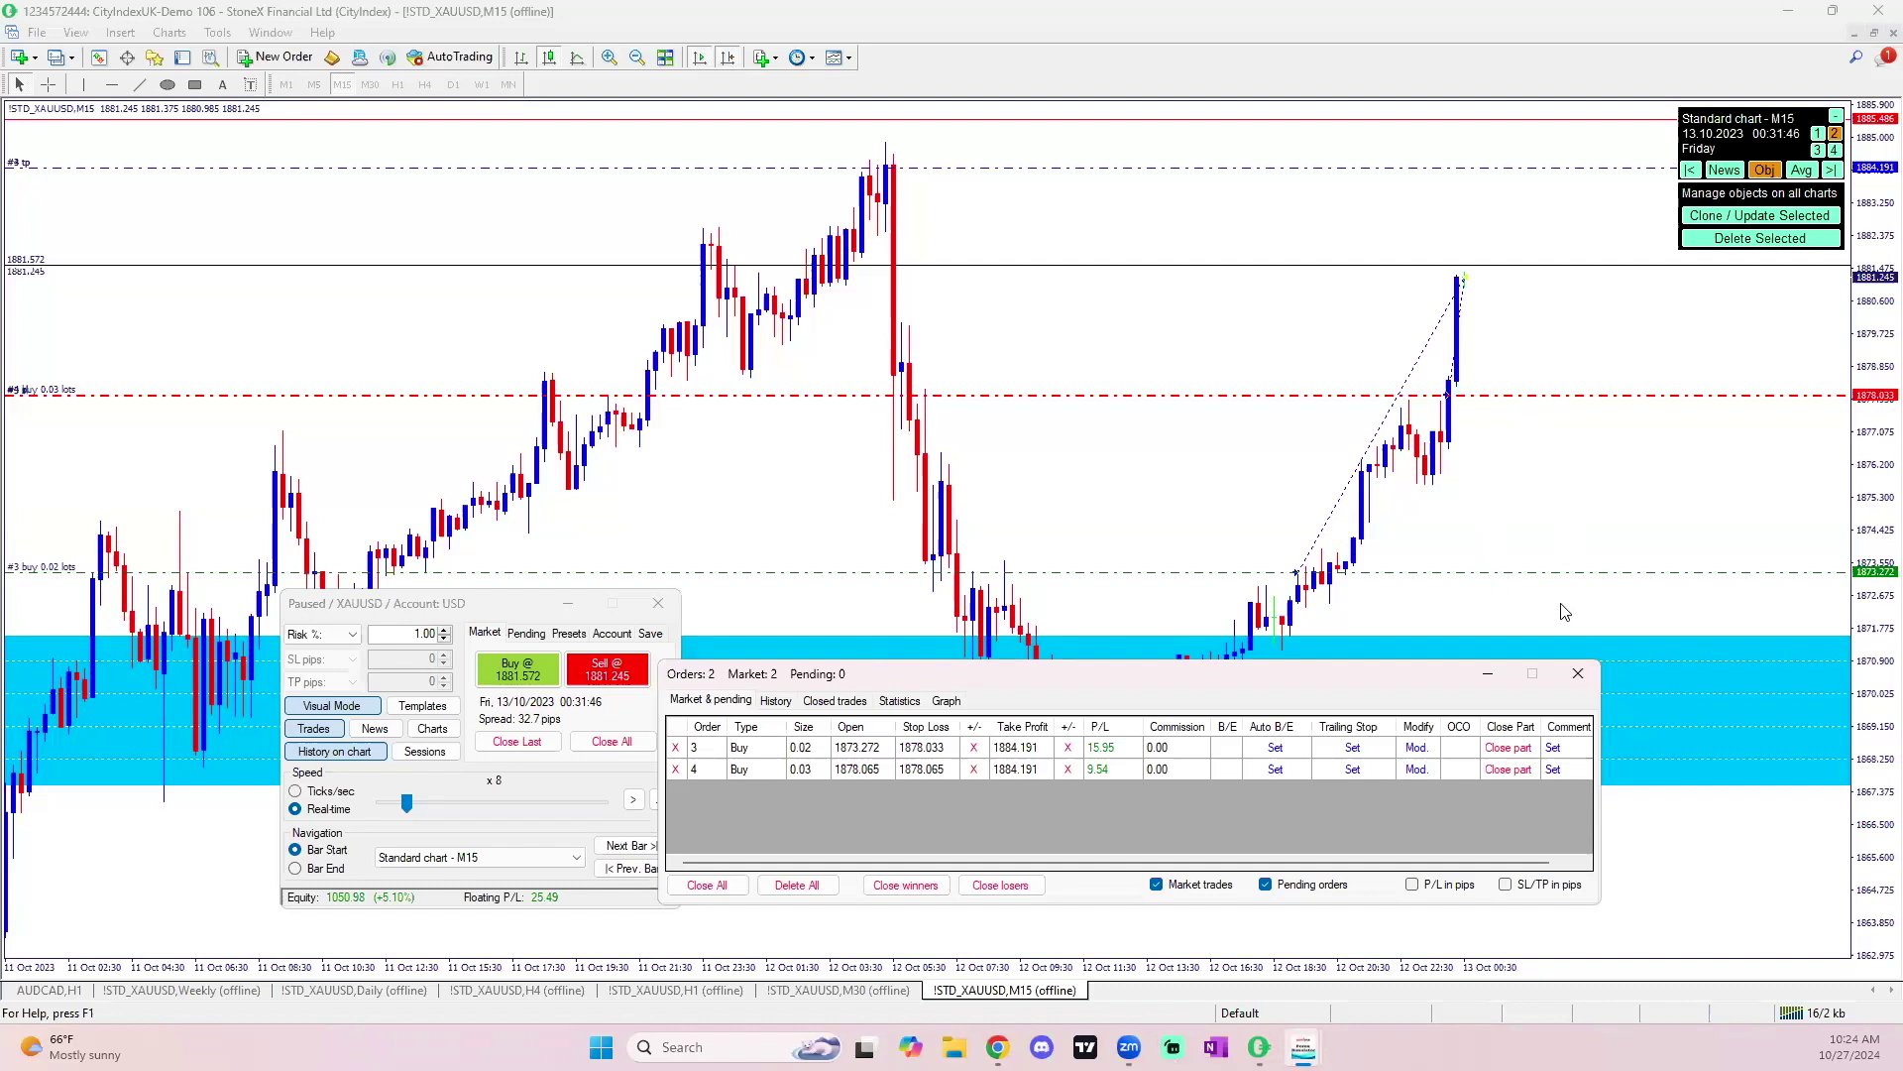
{"action": "left_click", "coordinate": [1578, 677]}
Let the replay run while examining the H4 and Daily charts with the control window clear of recent candles, and pause it.
{"action": "left_click", "coordinate": [639, 801]}
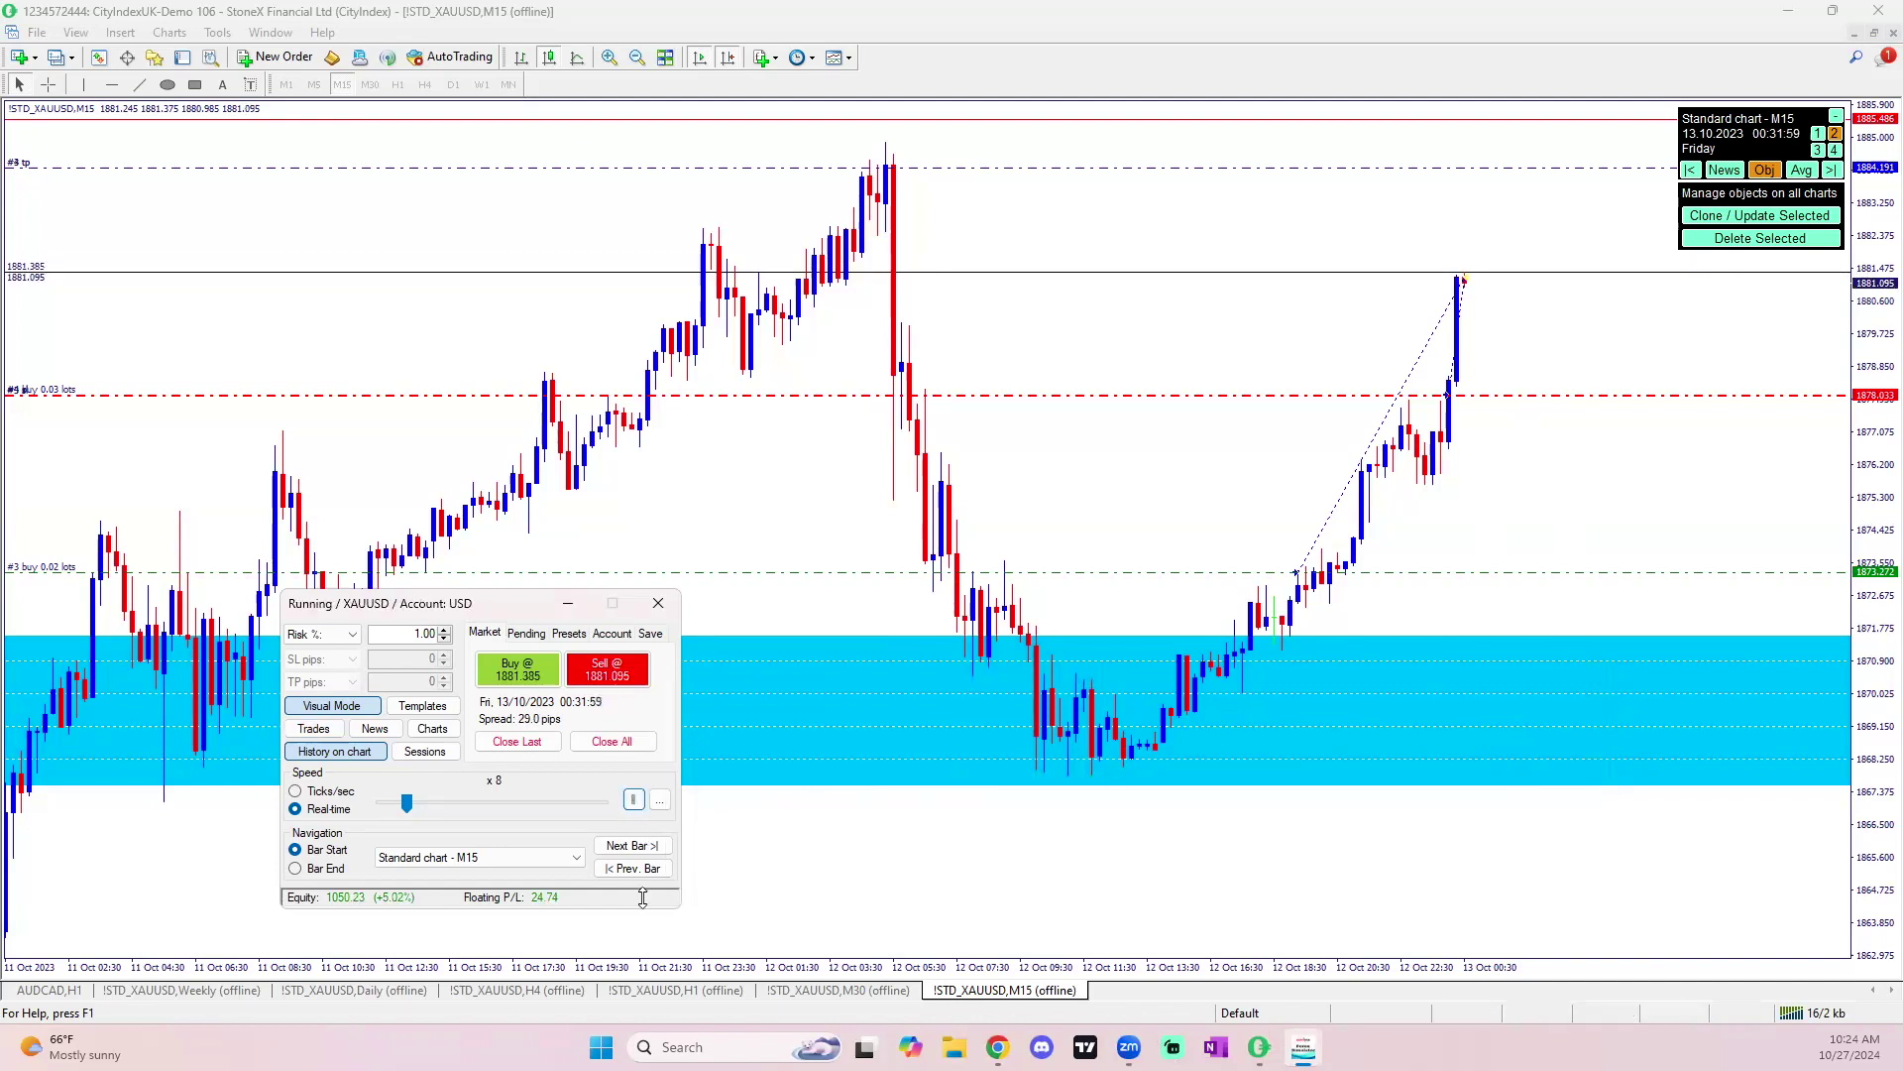
{"action": "left_click", "coordinate": [517, 989]}
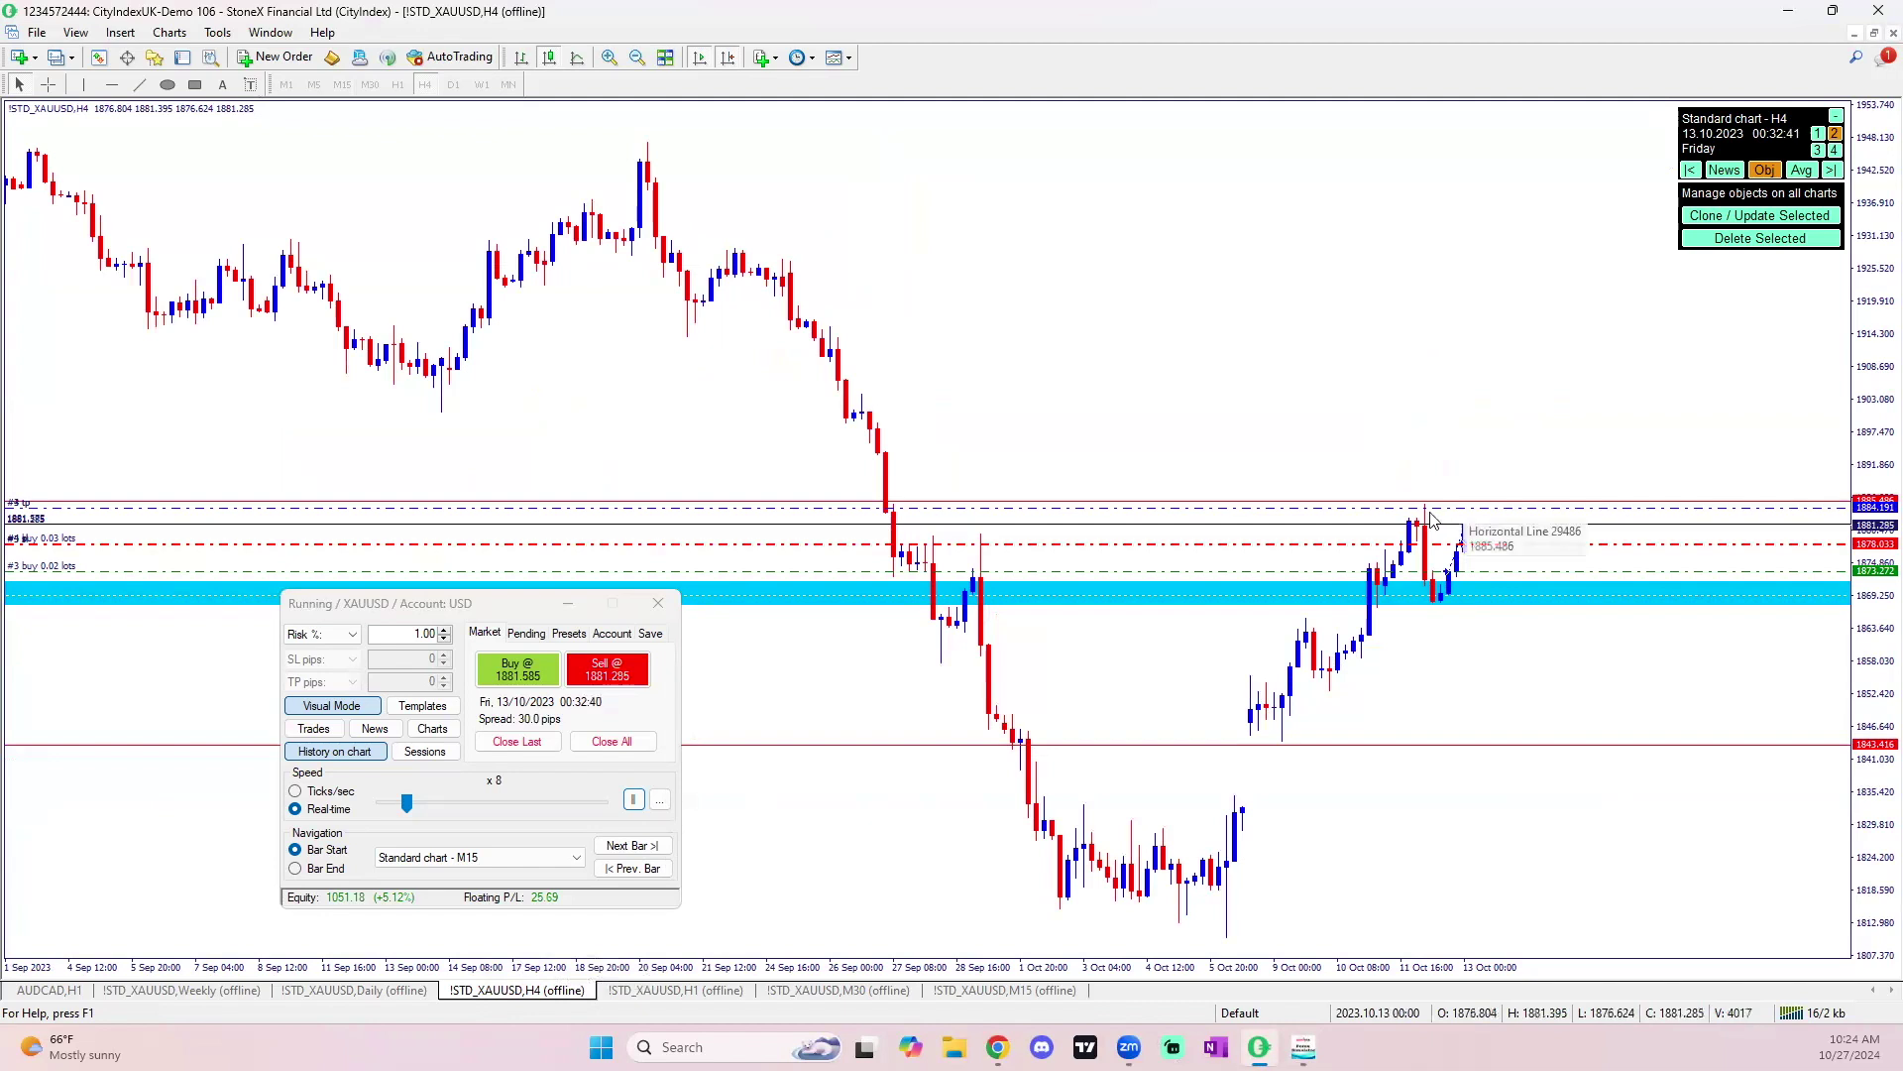
{"action": "left_click", "coordinate": [394, 991]}
{"action": "left_click", "coordinate": [453, 607]}
{"action": "left_click_drag", "start_coordinate": [453, 607], "coordinate": [780, 152]}
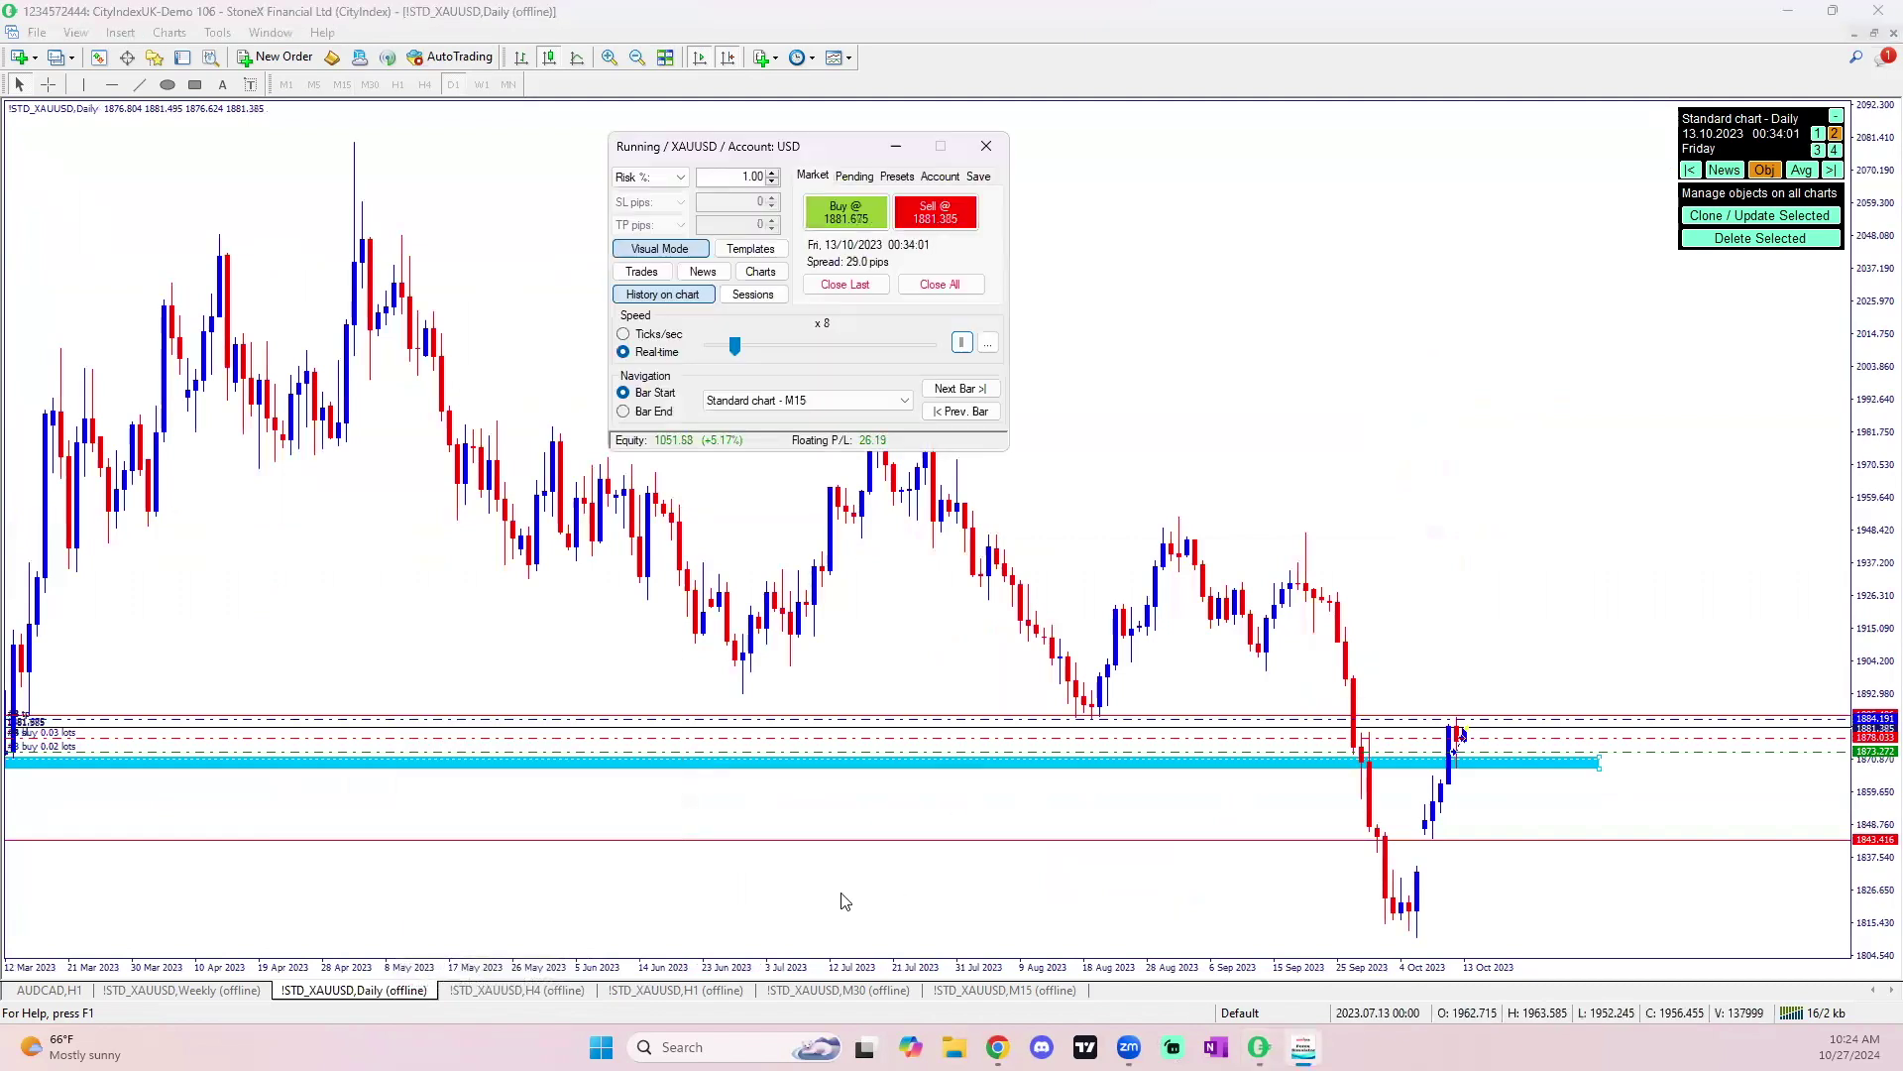
{"action": "left_click", "coordinate": [962, 342]}
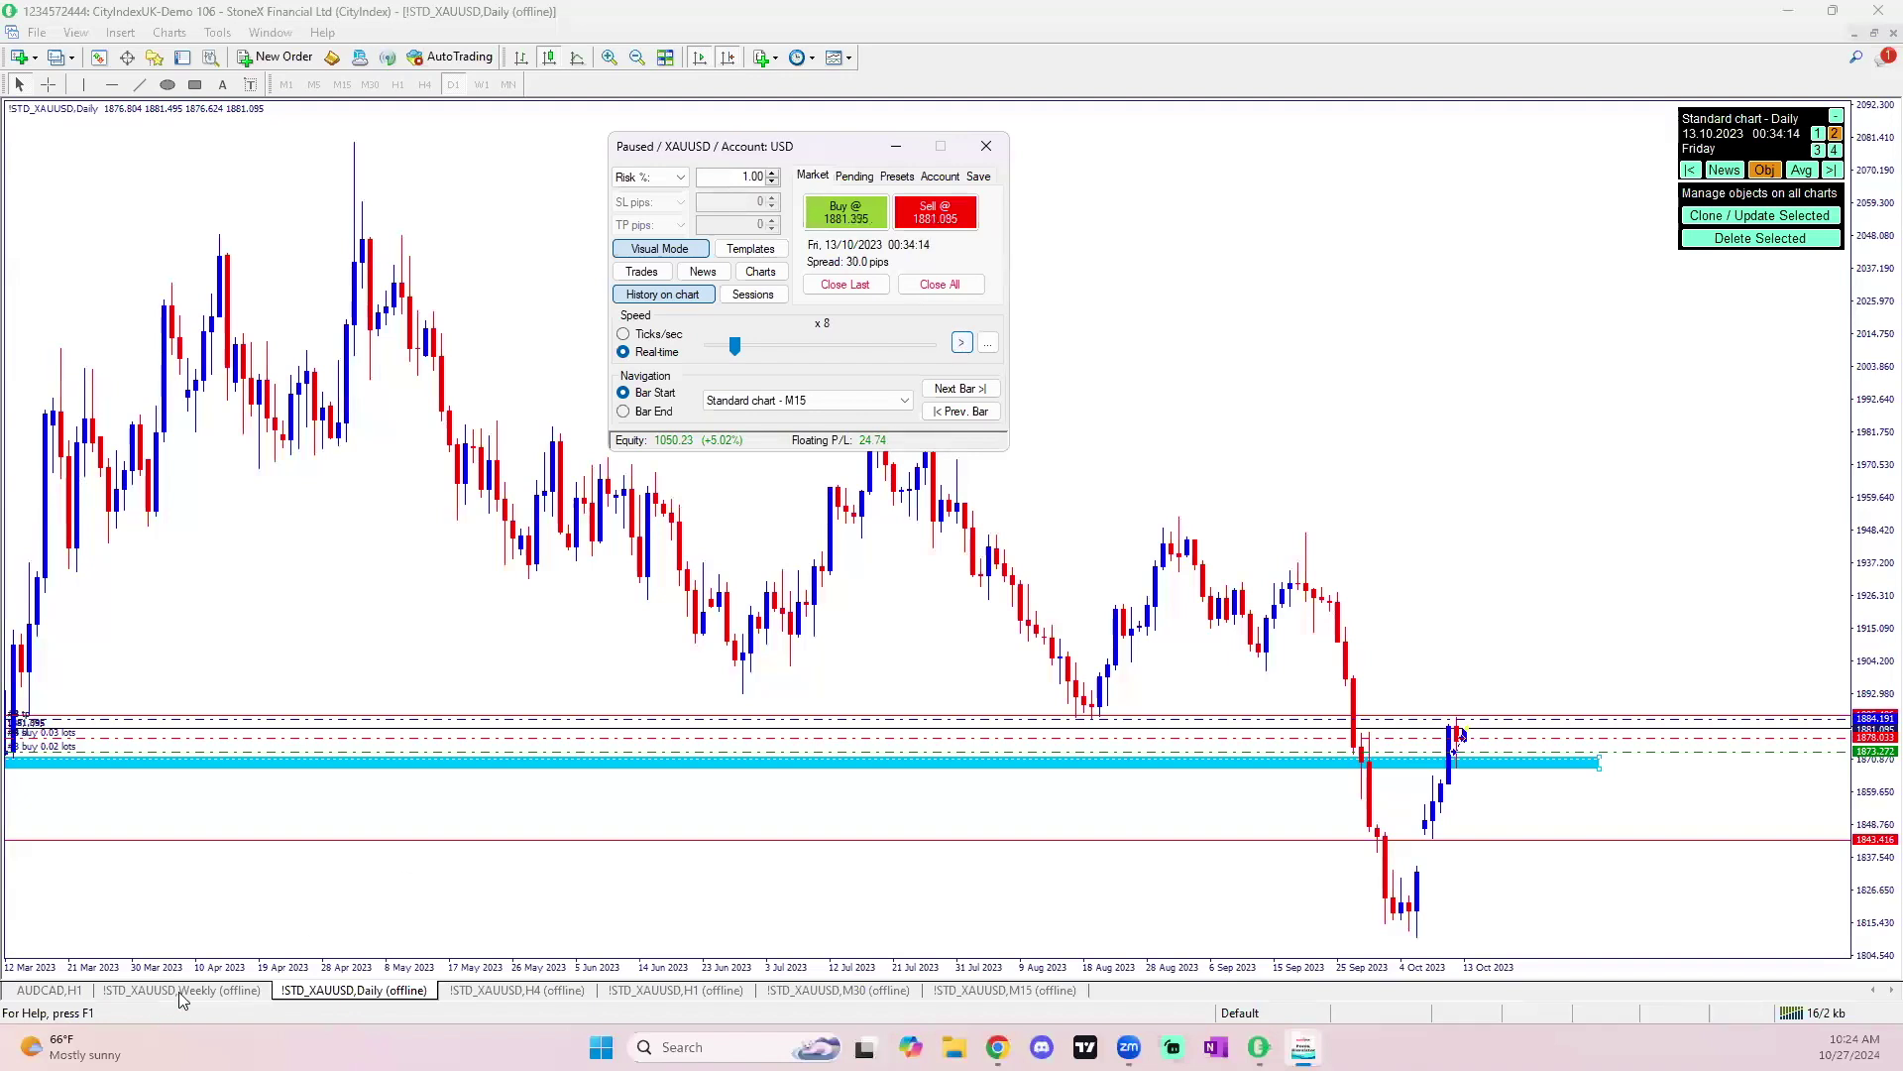
View the Weekly chart with the simulator control window moved off the key levels, and show the list of open trades.
{"action": "left_click", "coordinate": [180, 990]}
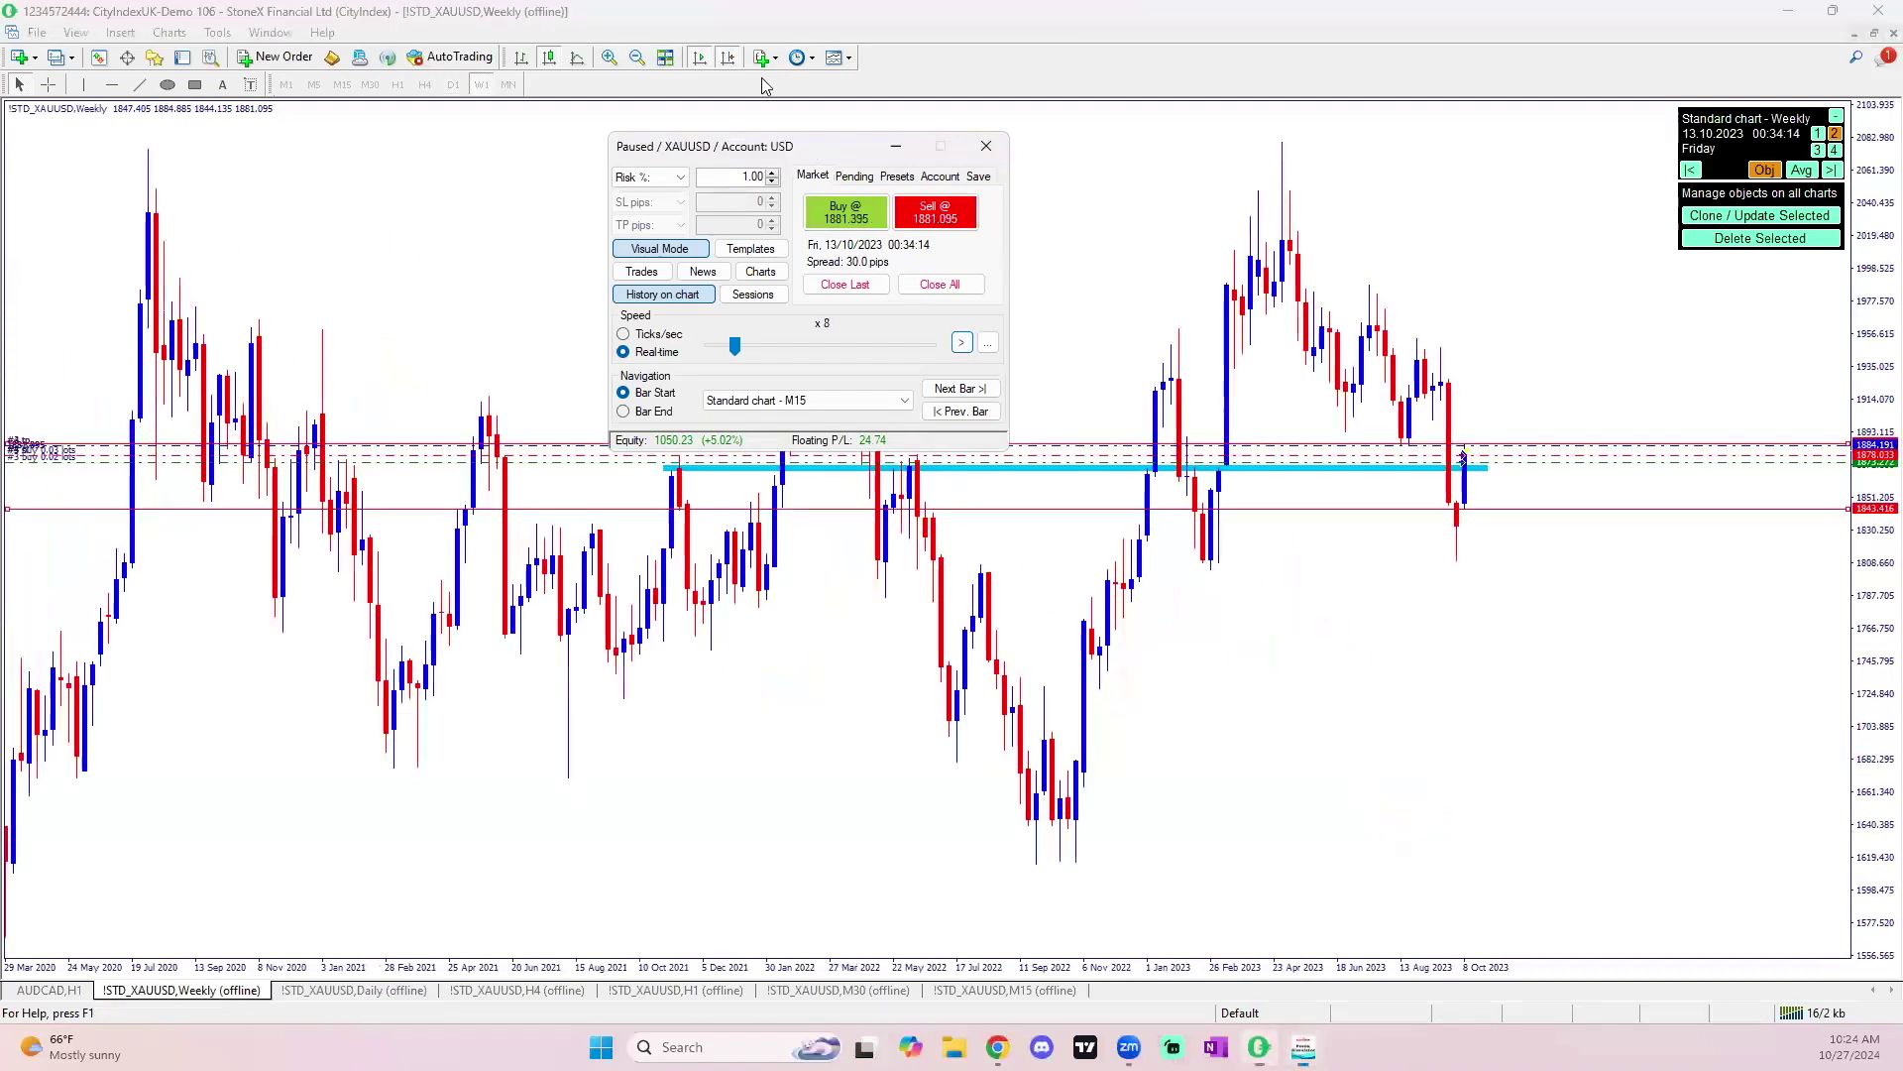
{"action": "left_click_drag", "start_coordinate": [763, 147], "coordinate": [645, 46]}
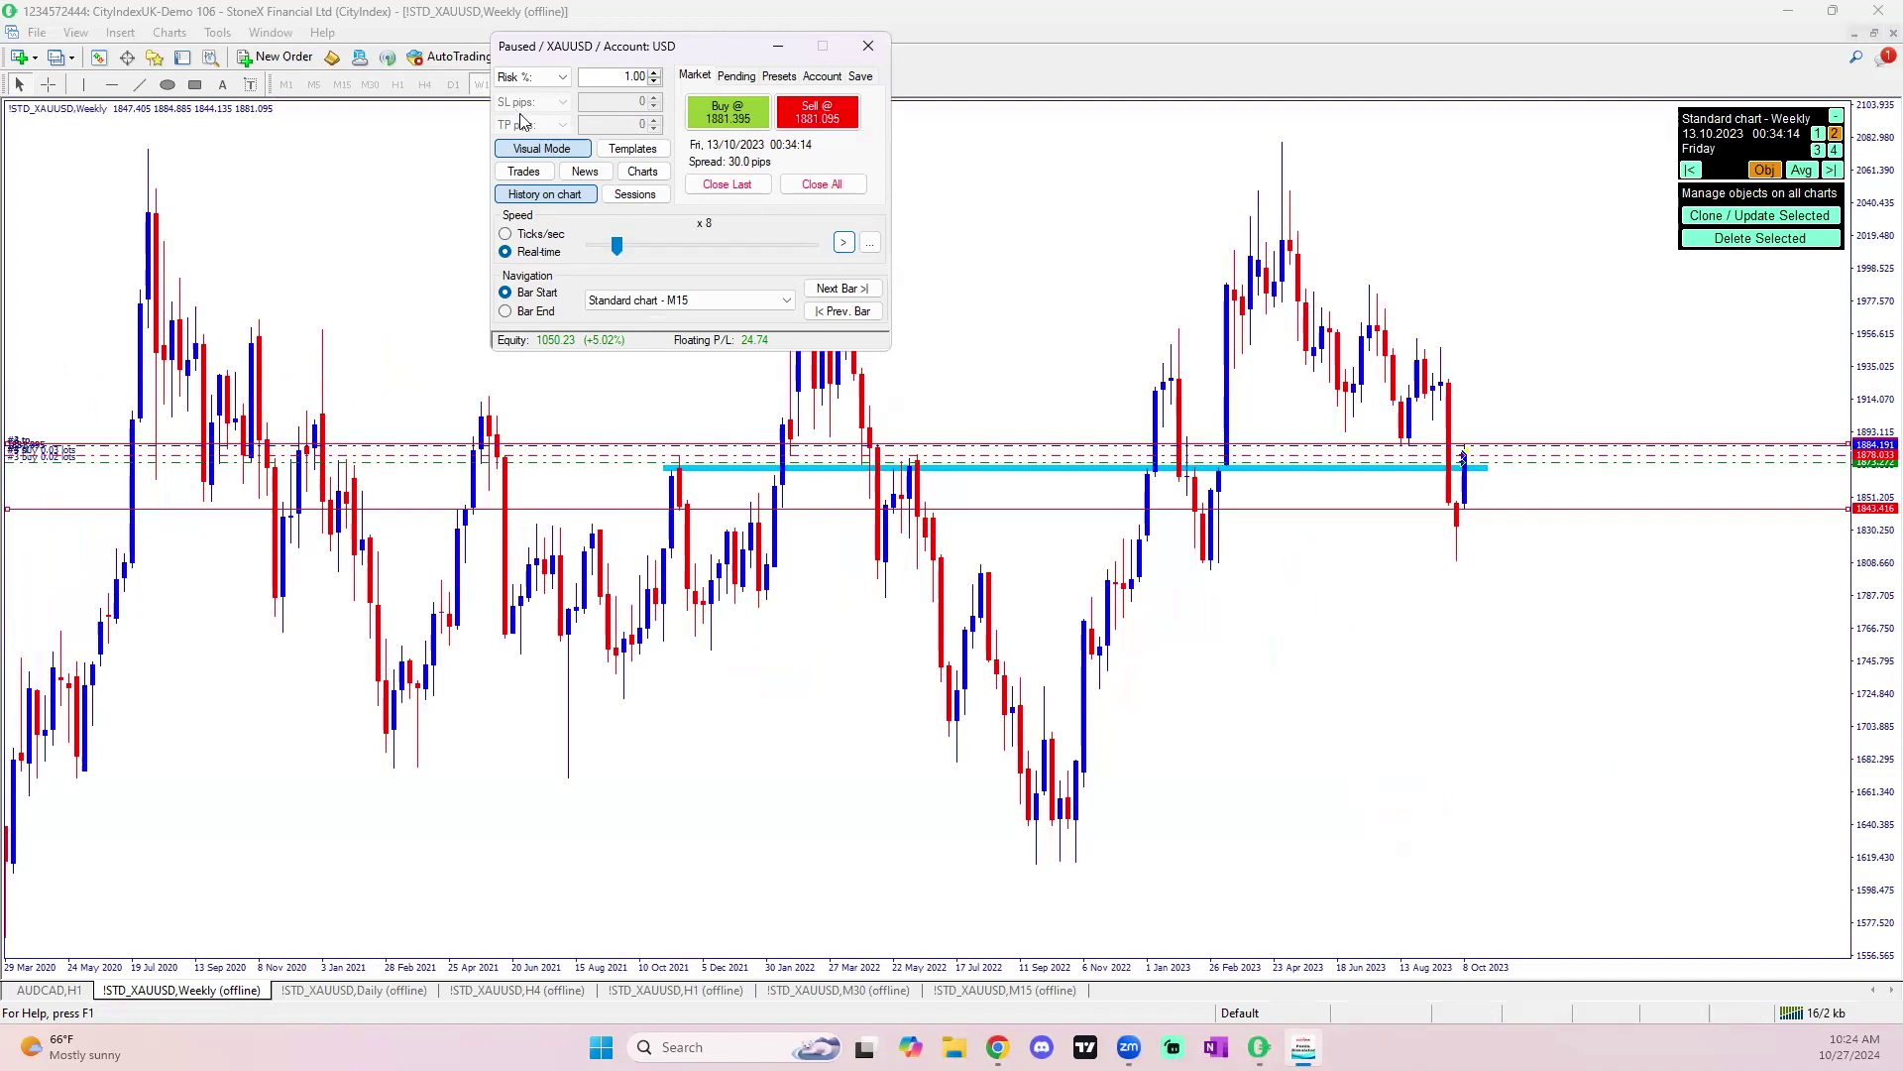
{"action": "left_click", "coordinate": [543, 174]}
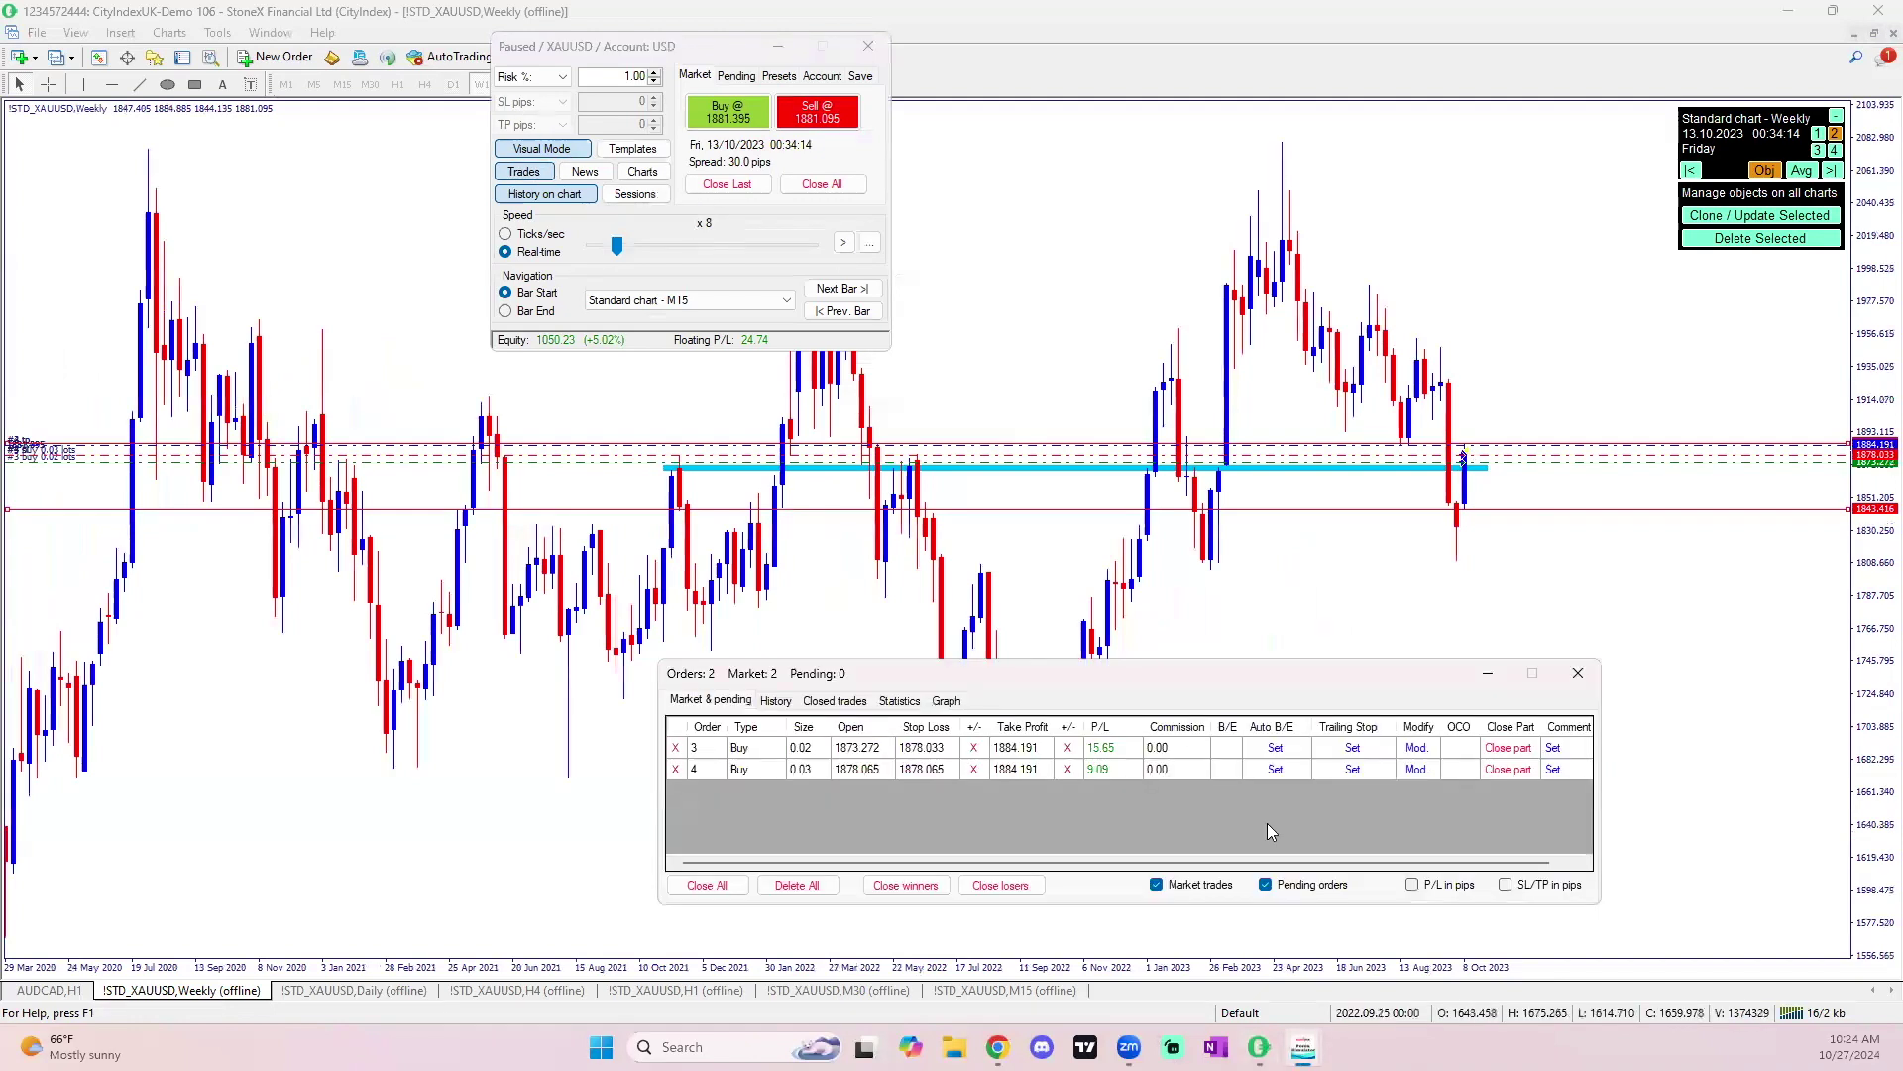
Replace the 0.02-lot buy's take profit with a visually placed one at 1902.697, checking the level on the Daily and H4 charts.
{"action": "left_click", "coordinate": [1069, 748]}
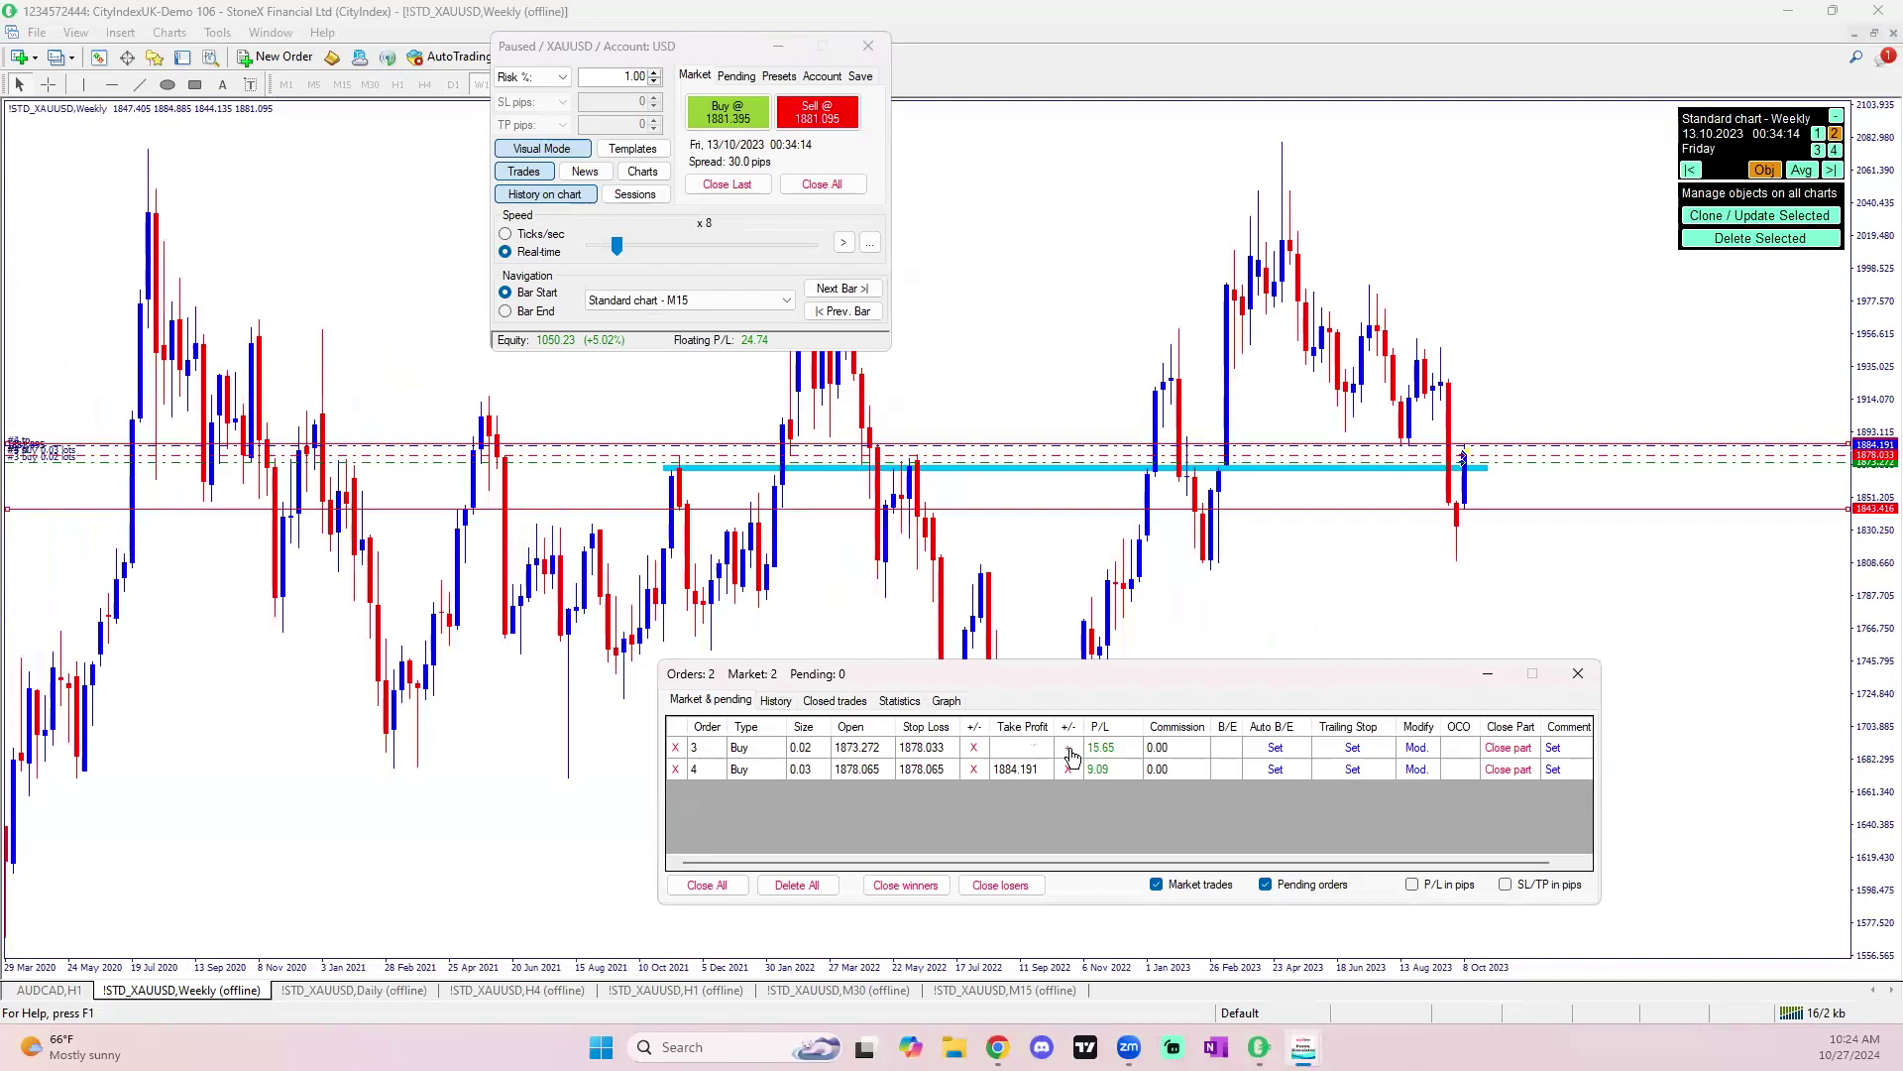
{"action": "left_click", "coordinate": [1070, 749]}
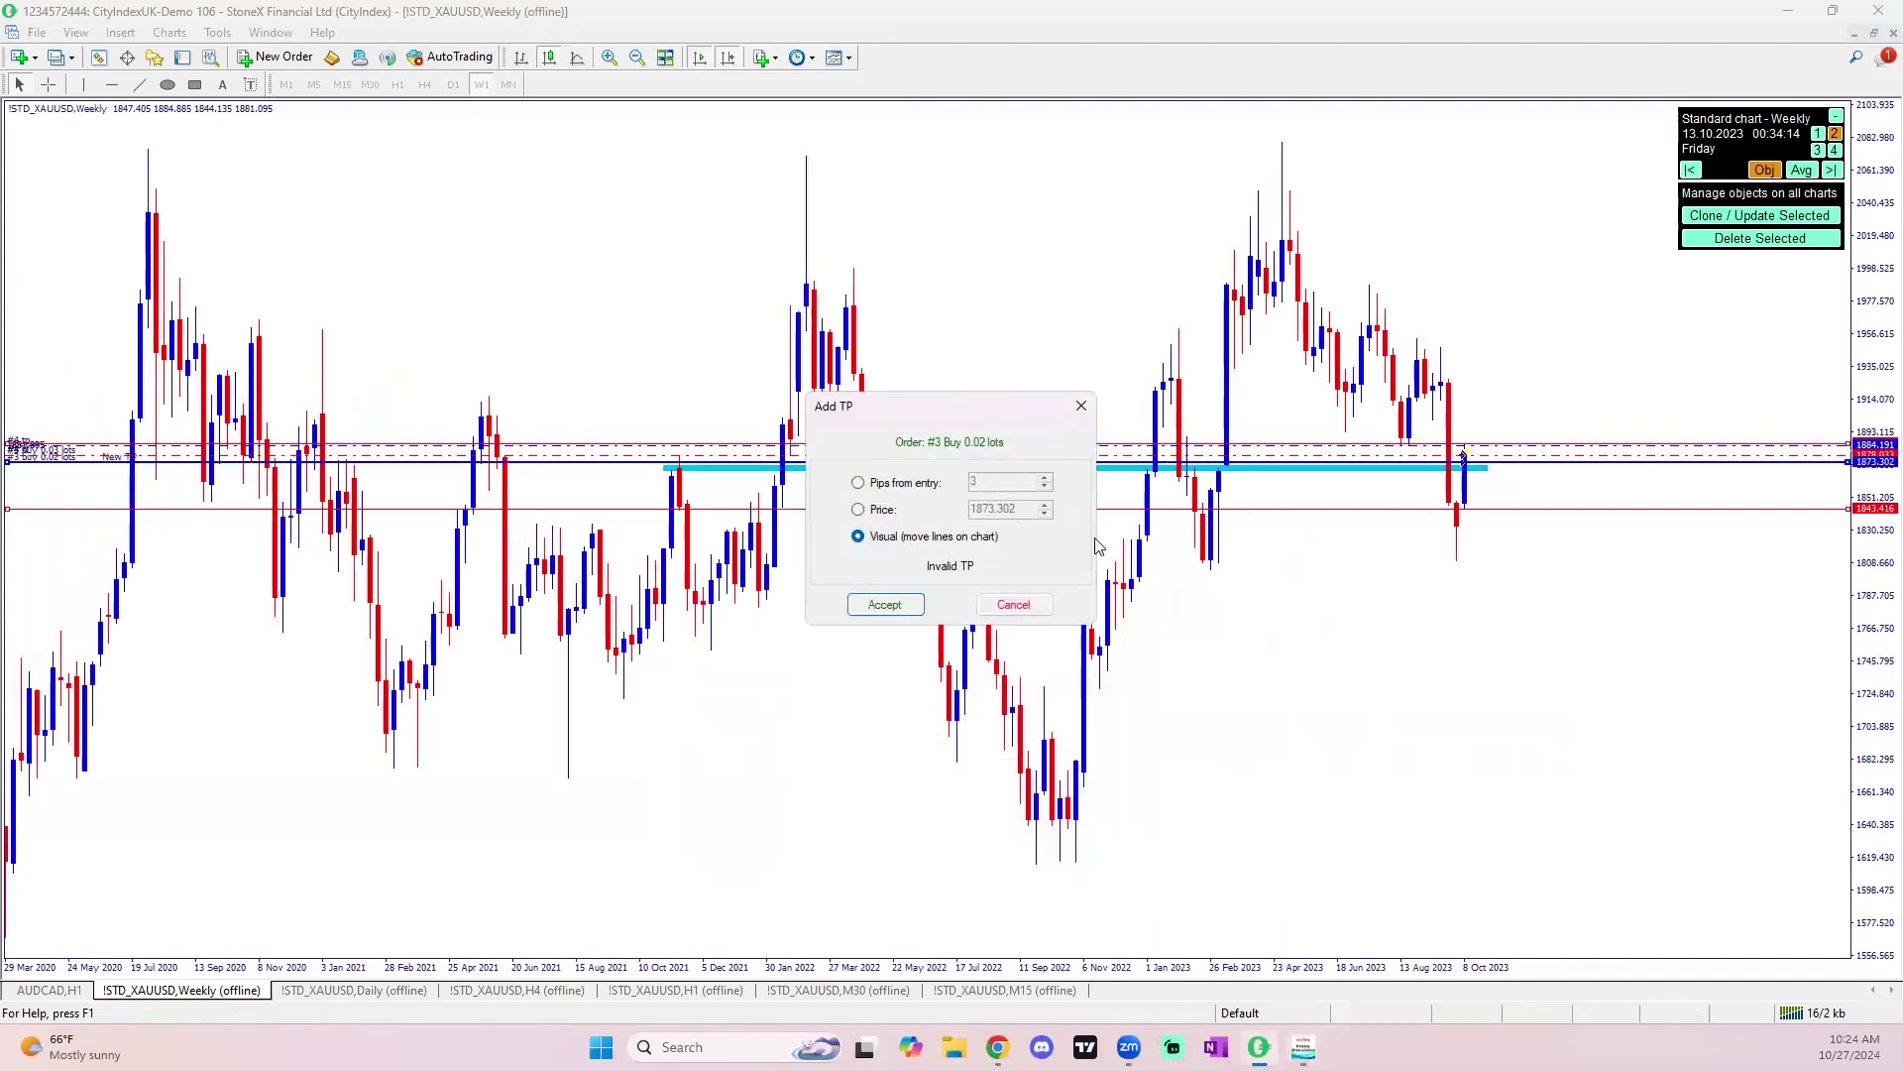
{"action": "left_click_drag", "start_coordinate": [1505, 462], "coordinate": [1497, 425]}
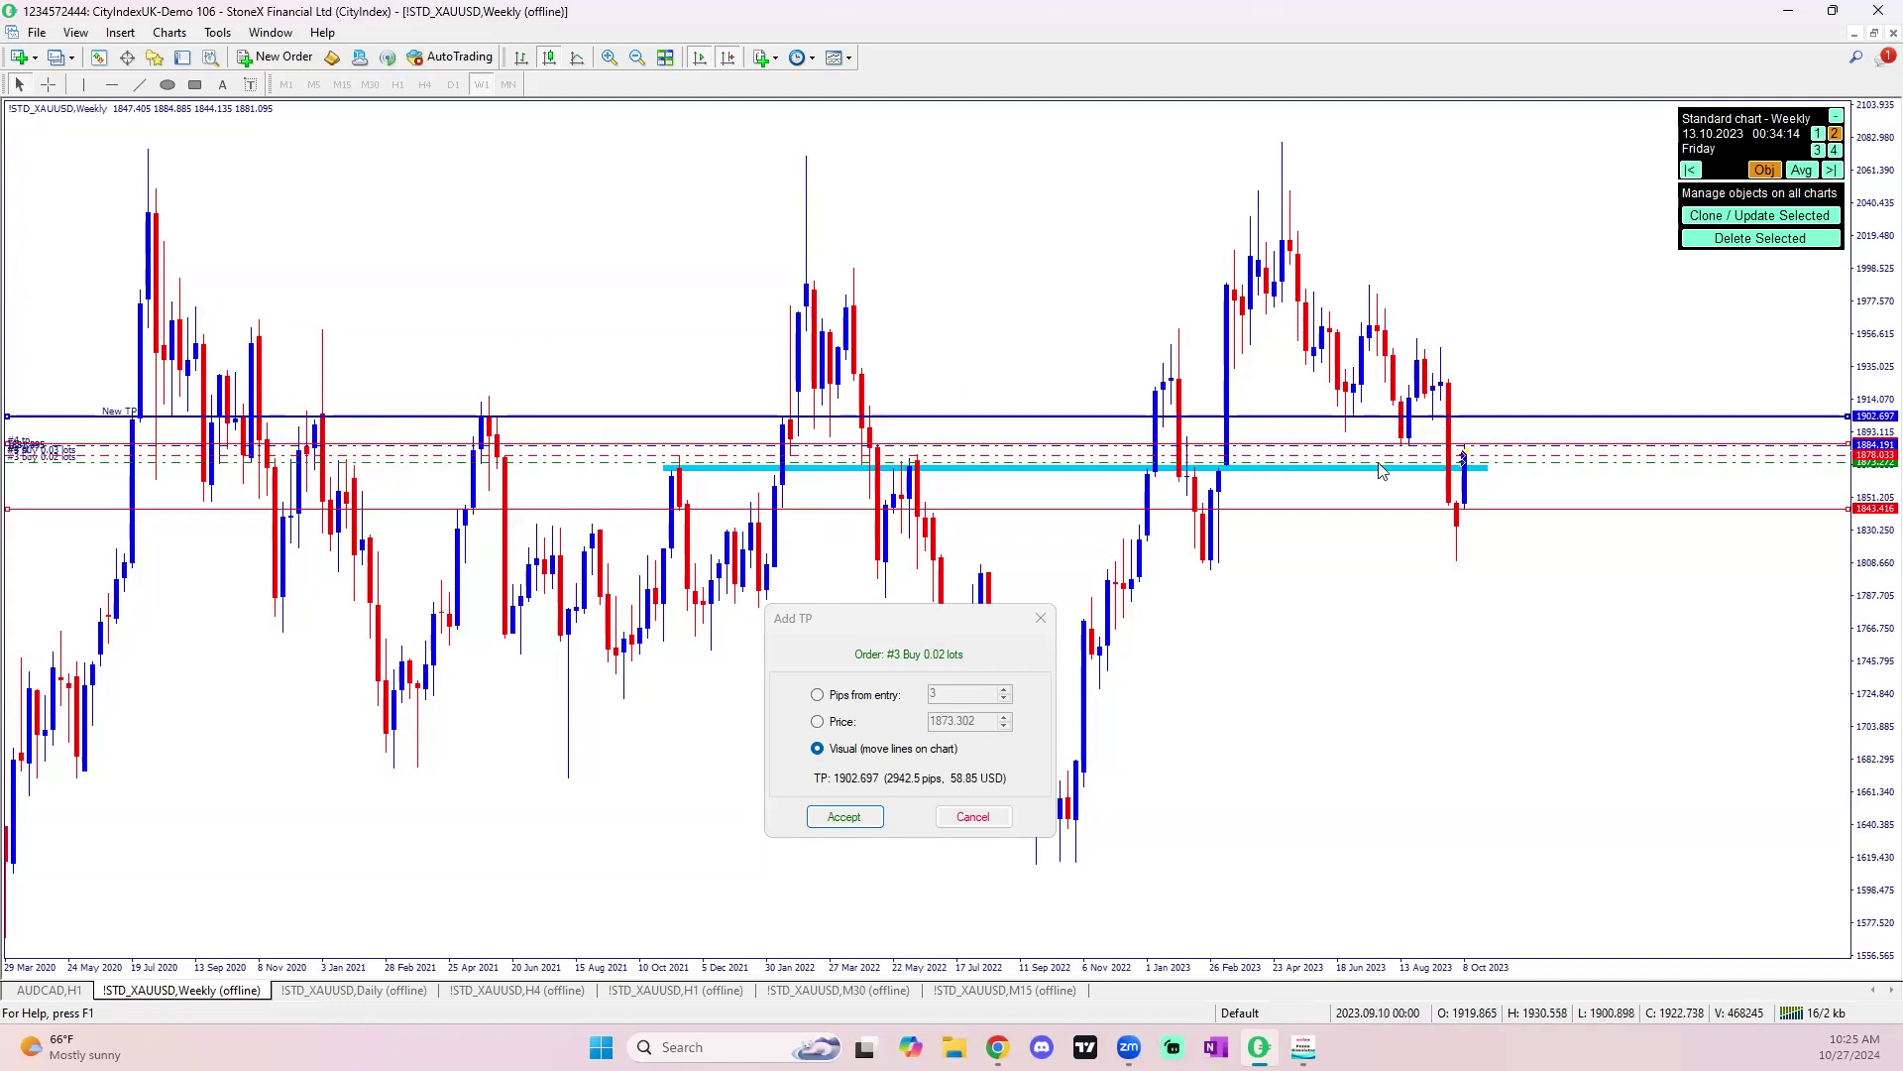
{"action": "left_click", "coordinate": [401, 990]}
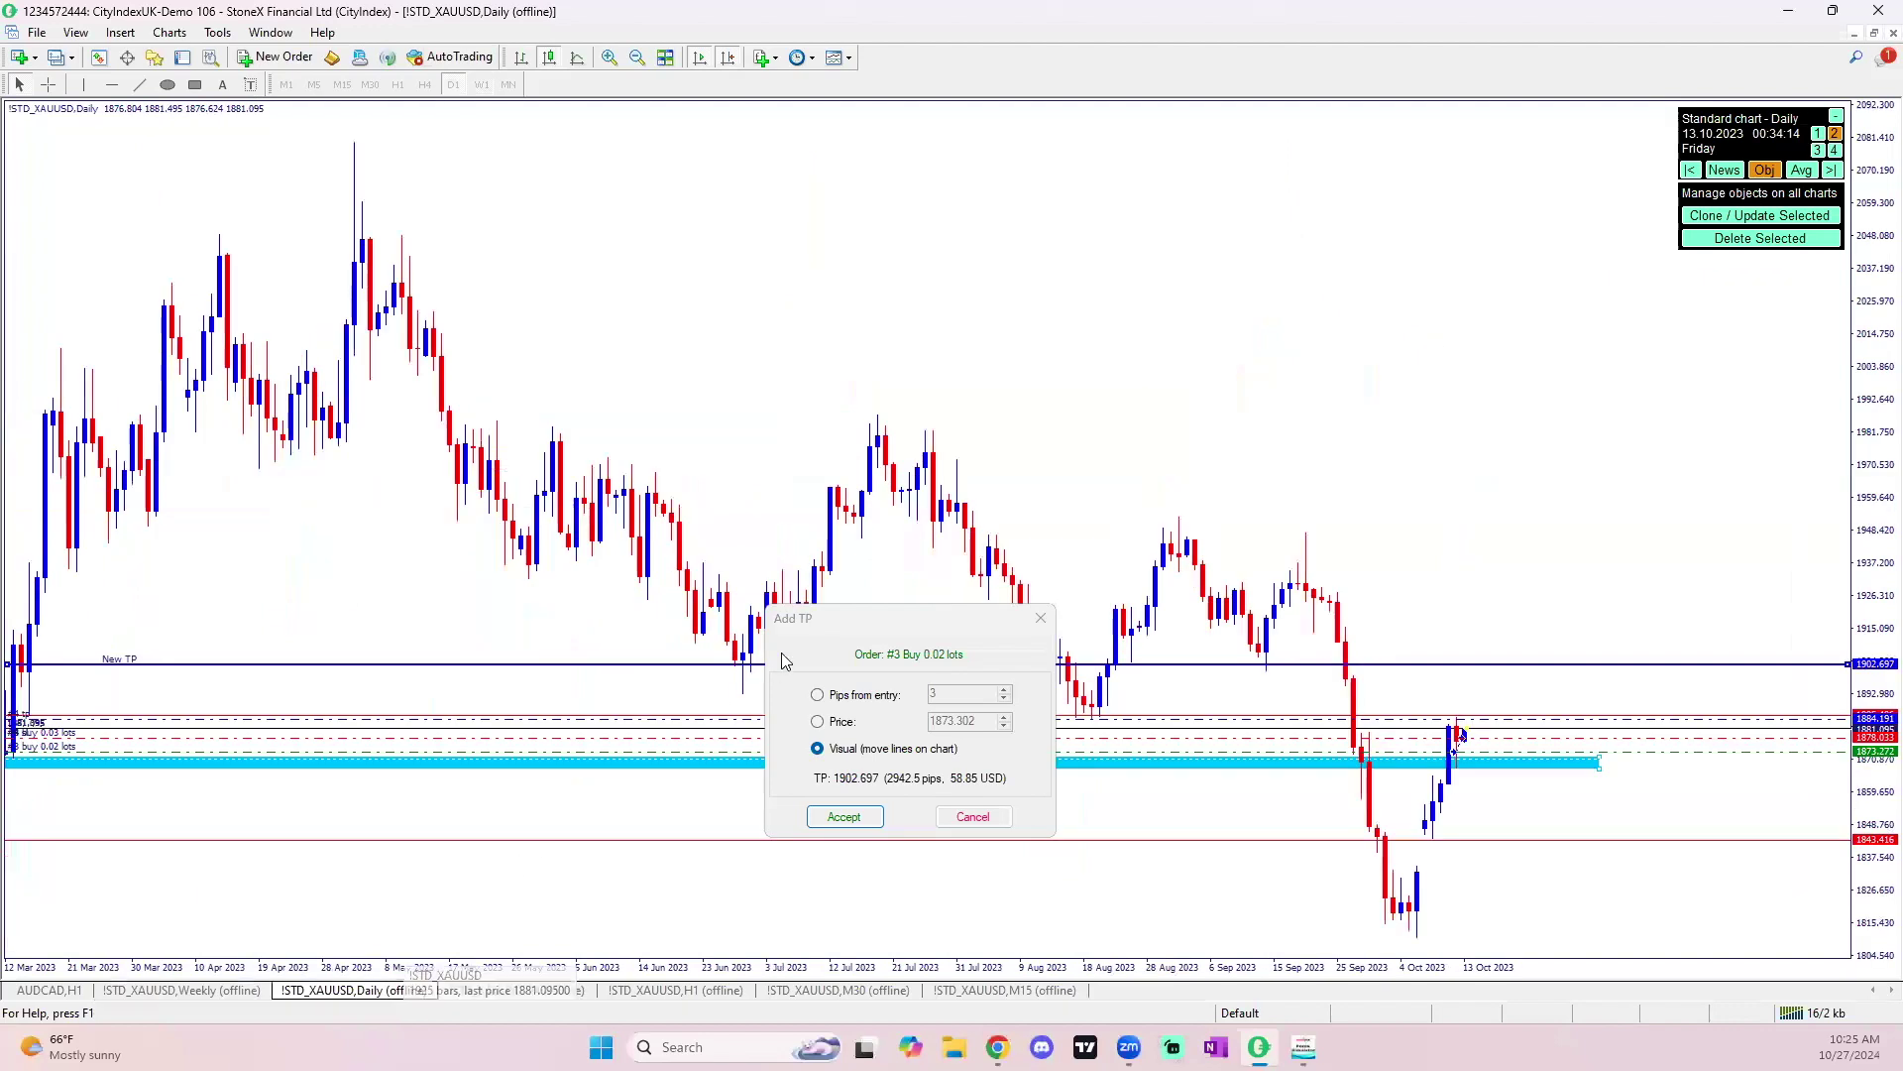
{"action": "left_click_drag", "start_coordinate": [848, 612], "coordinate": [916, 204]}
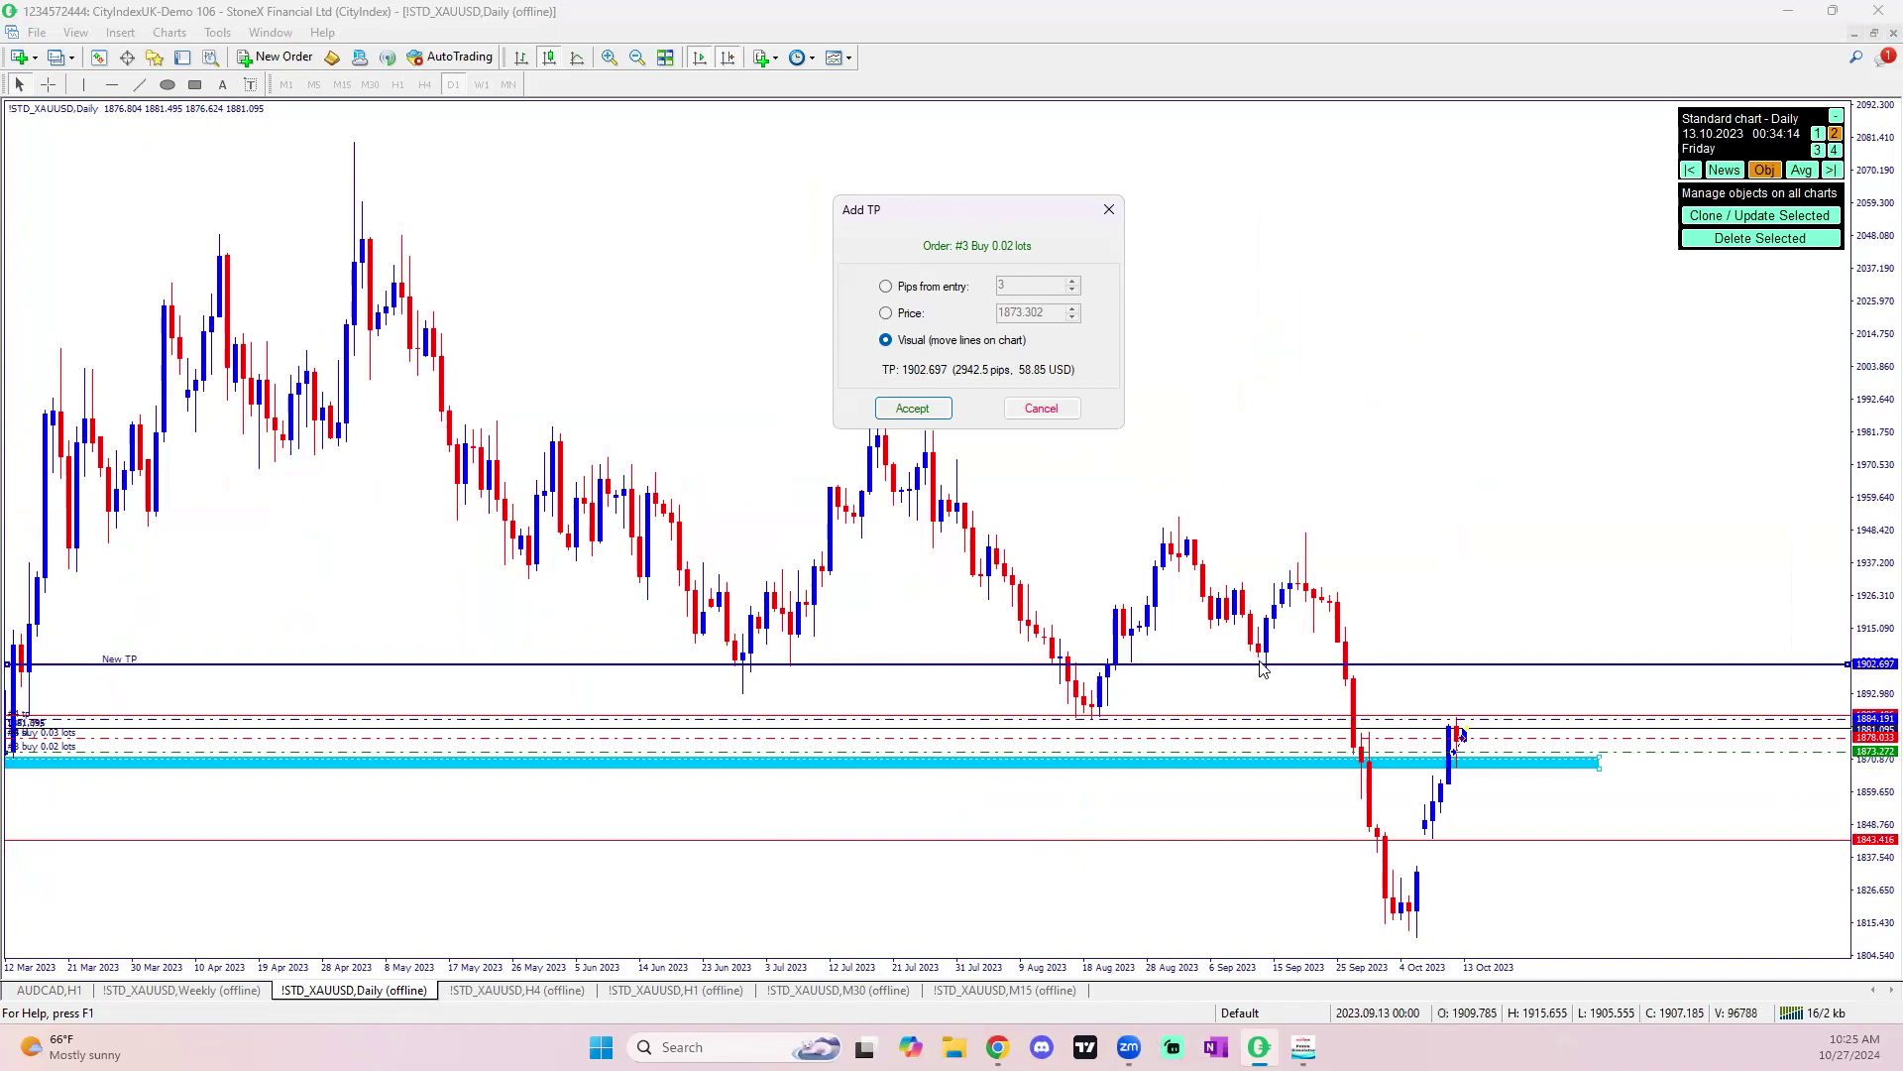
{"action": "left_click", "coordinate": [543, 999]}
{"action": "left_click", "coordinate": [997, 203]}
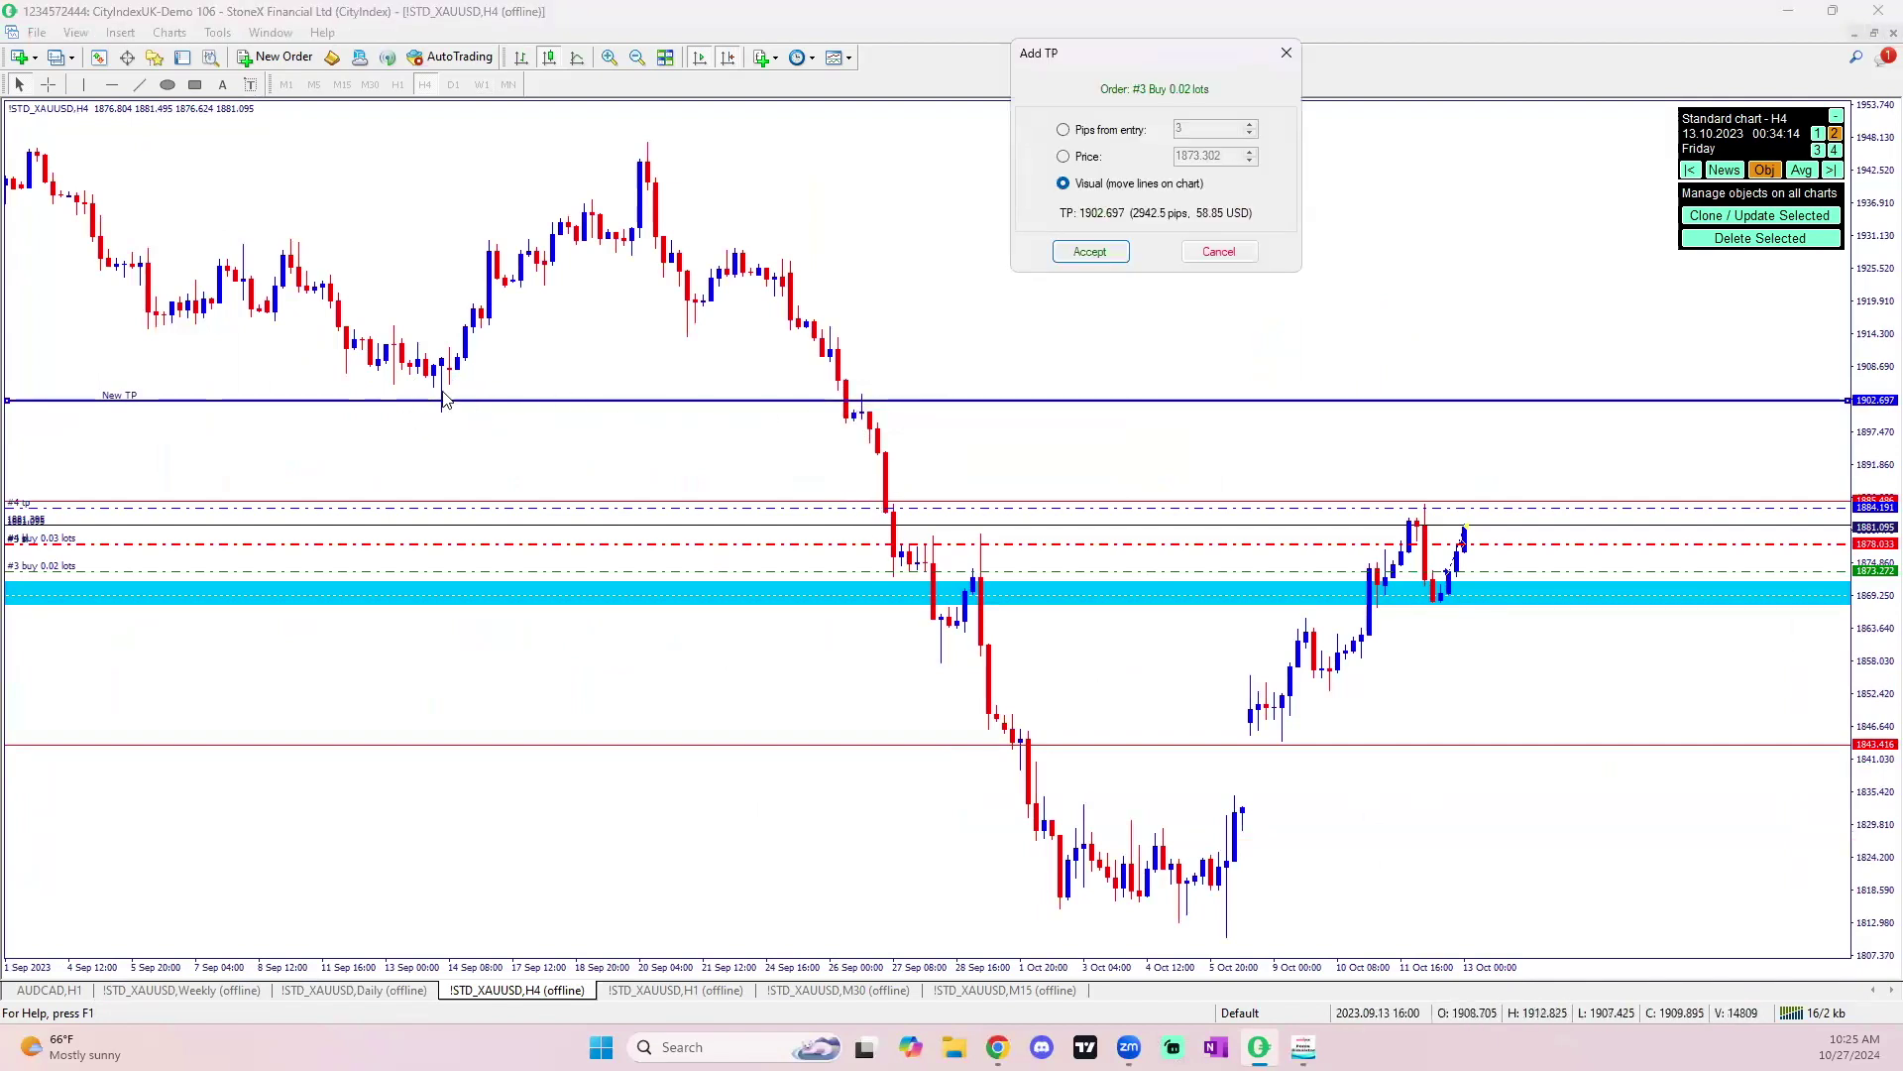
{"action": "left_click", "coordinate": [1103, 254]}
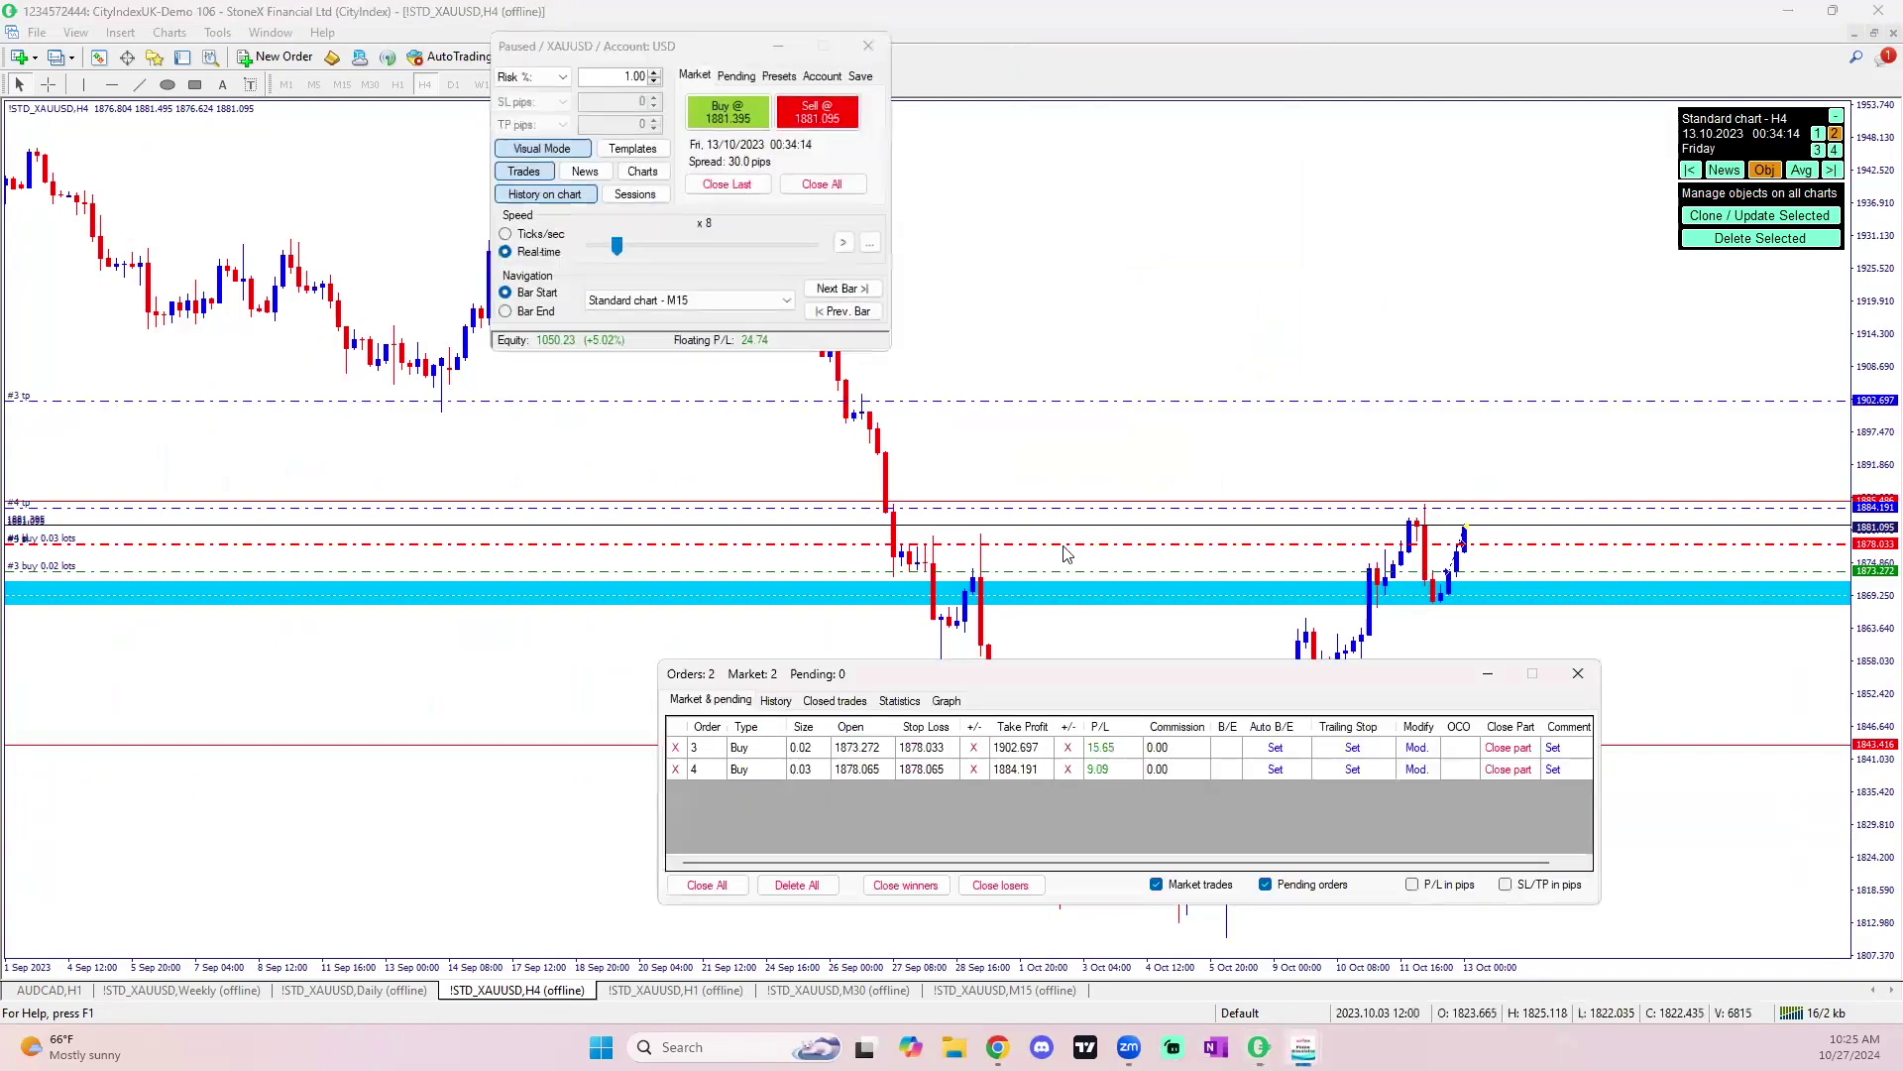
Replace the 0.03-lot buy's take profit with a visually placed one at 1902.509 and close the trades list.
{"action": "left_click", "coordinate": [1068, 771]}
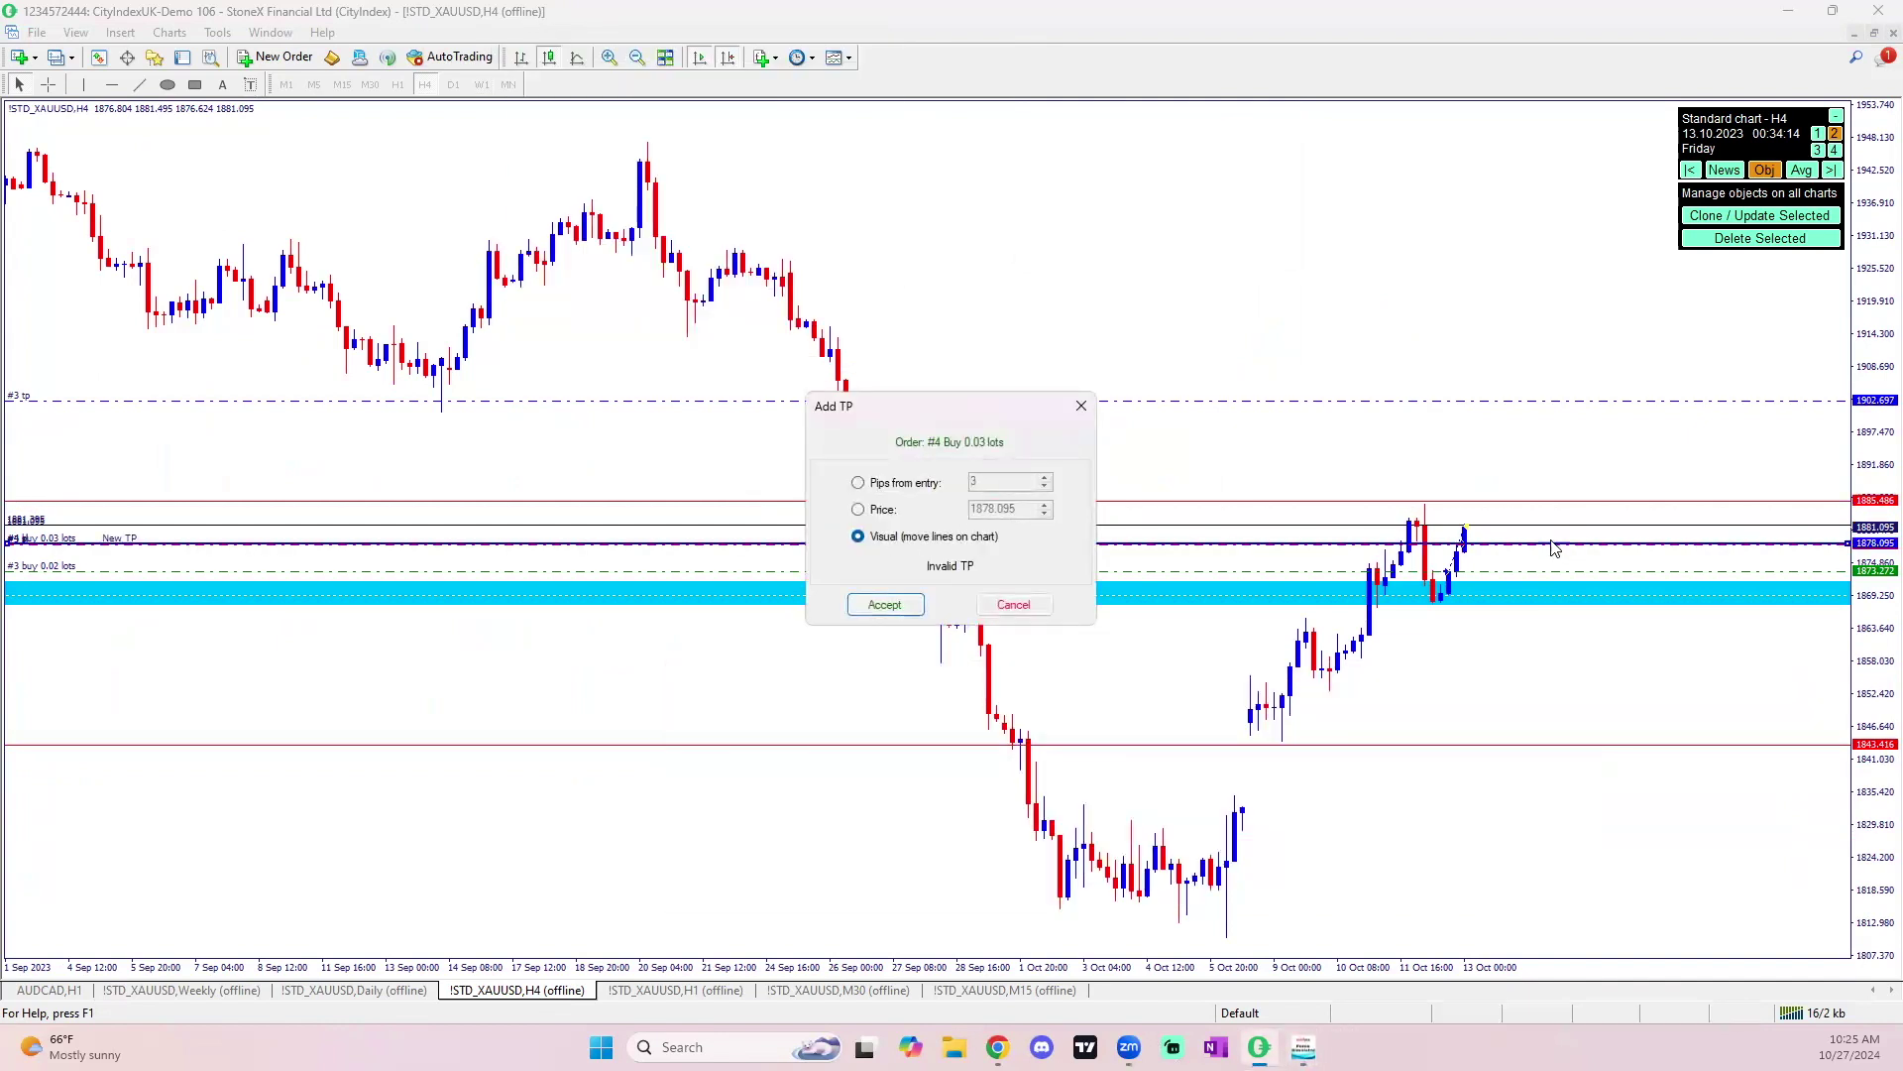
{"action": "left_click", "coordinate": [1539, 401]}
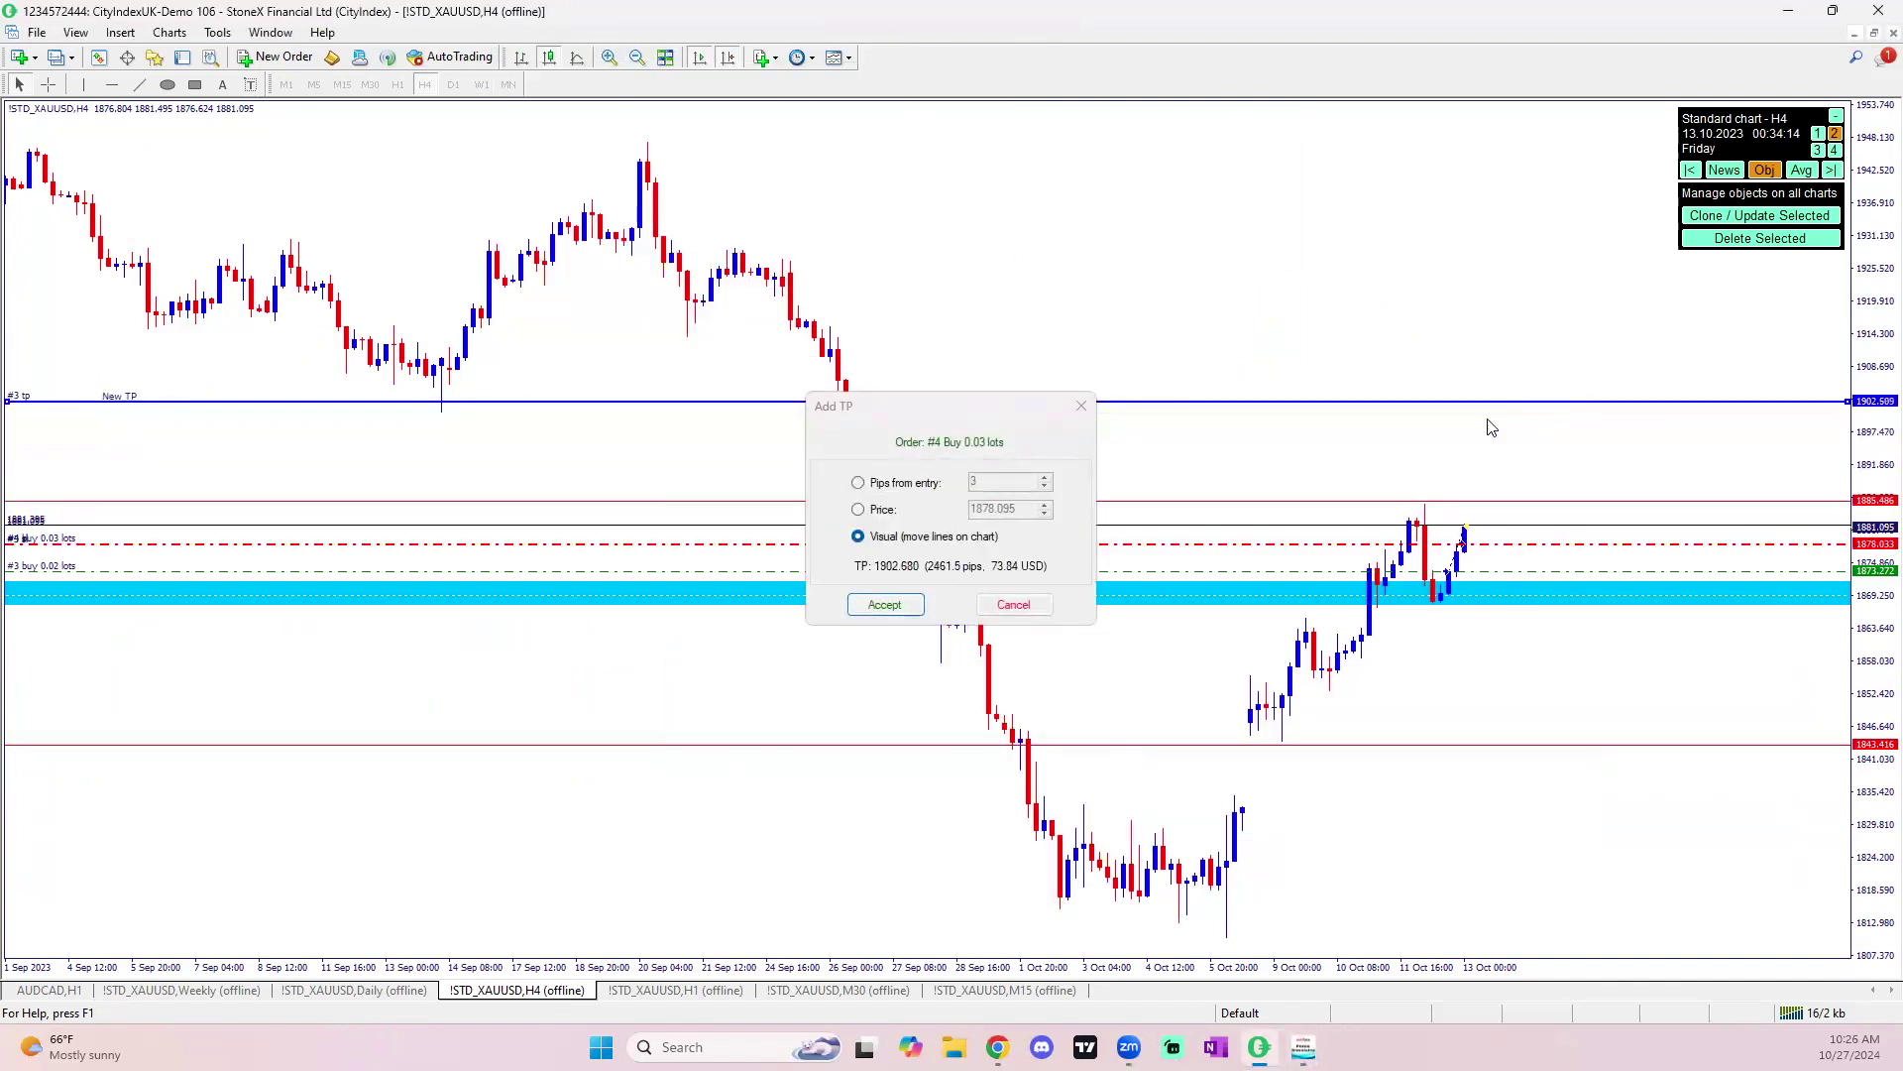
{"action": "left_click", "coordinate": [866, 604]}
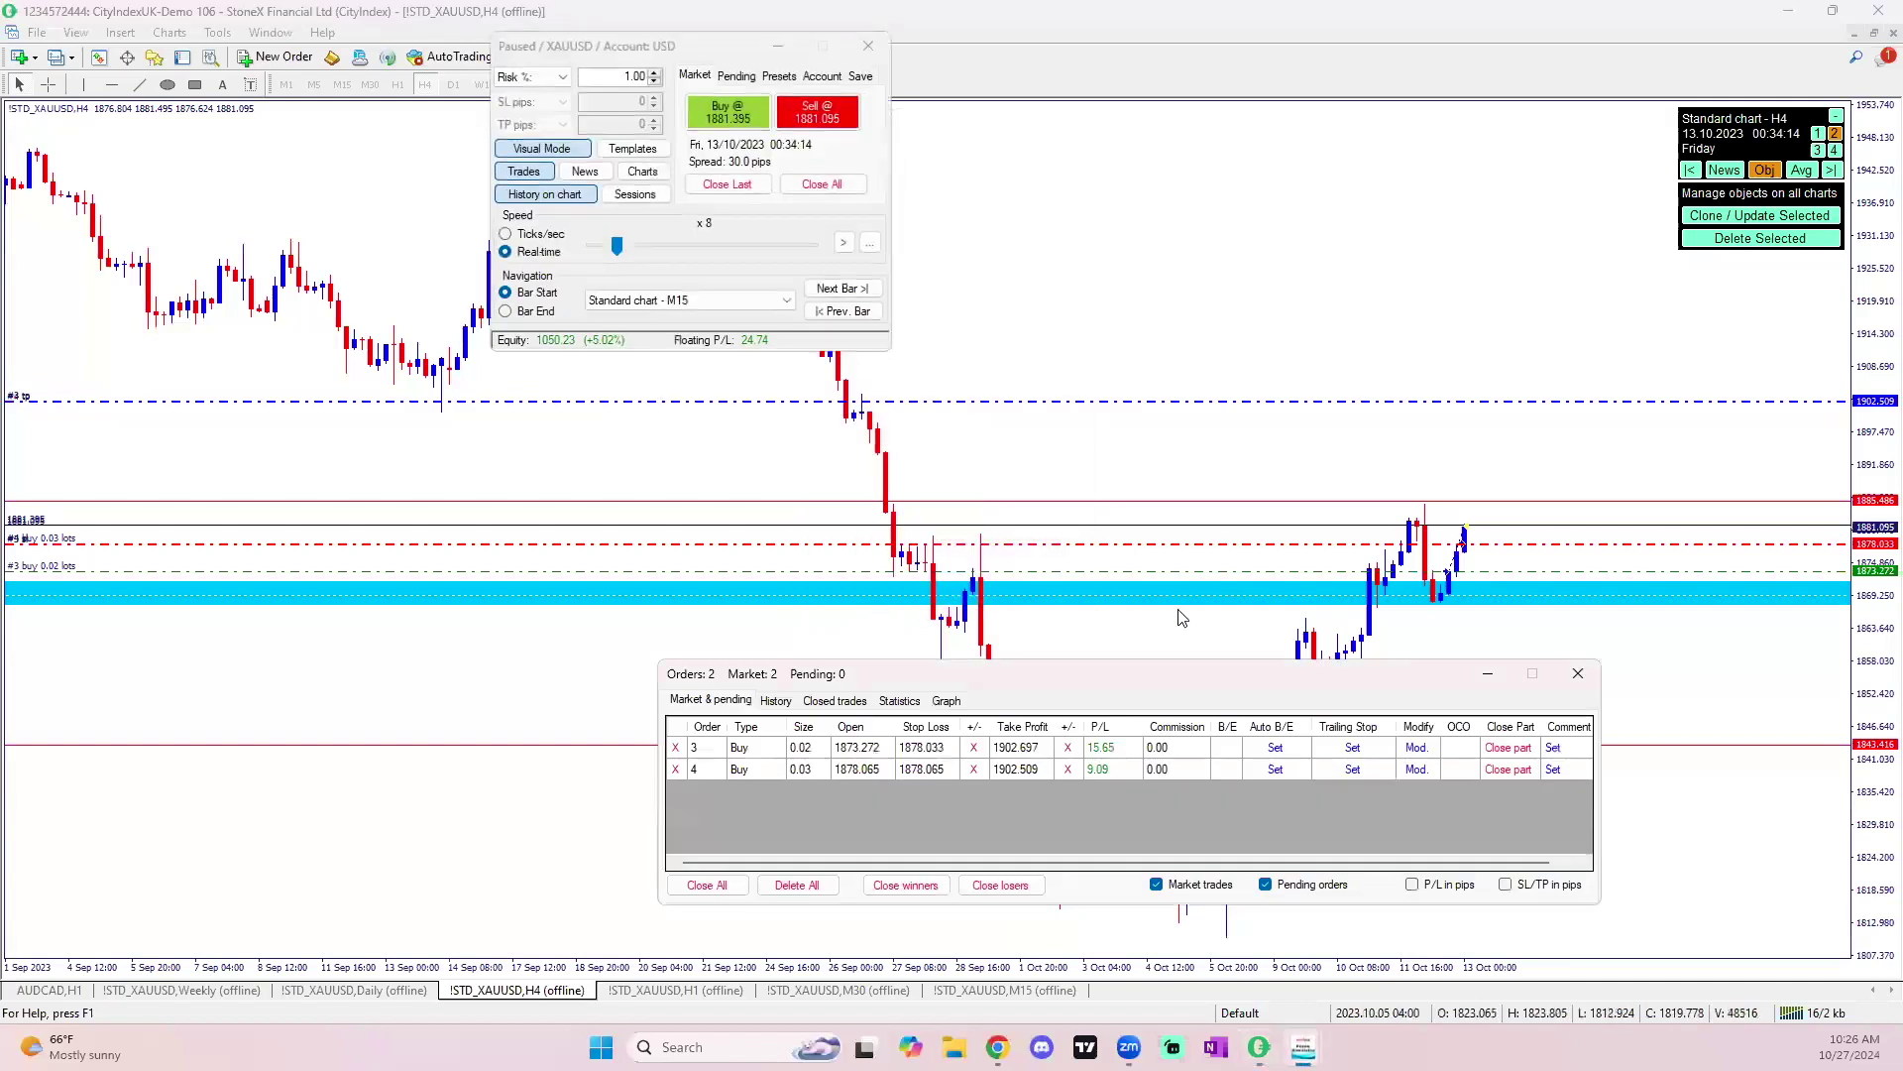
{"action": "left_click", "coordinate": [1578, 674]}
Resume the replay and advance it bar by bar on the H1 chart to 13/10/2023 01:30.
{"action": "left_click", "coordinate": [843, 242]}
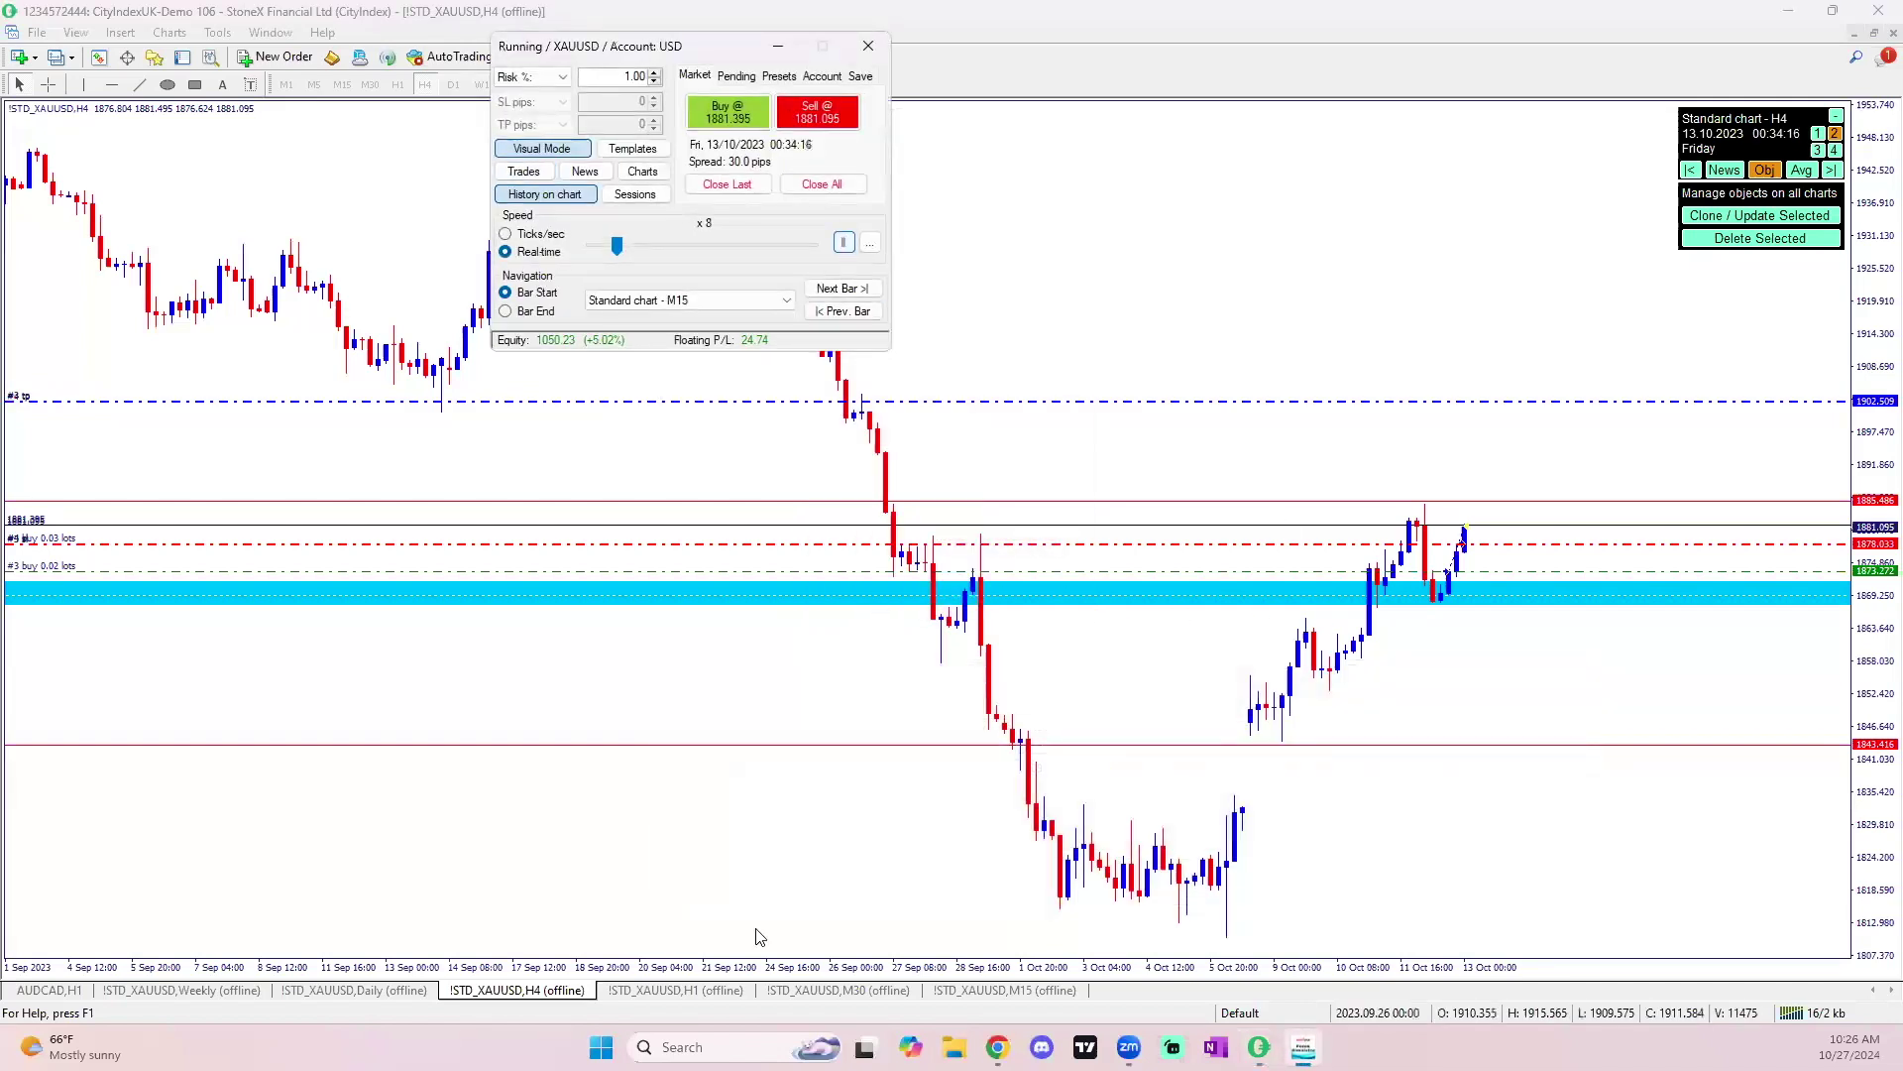
{"action": "left_click", "coordinate": [694, 989]}
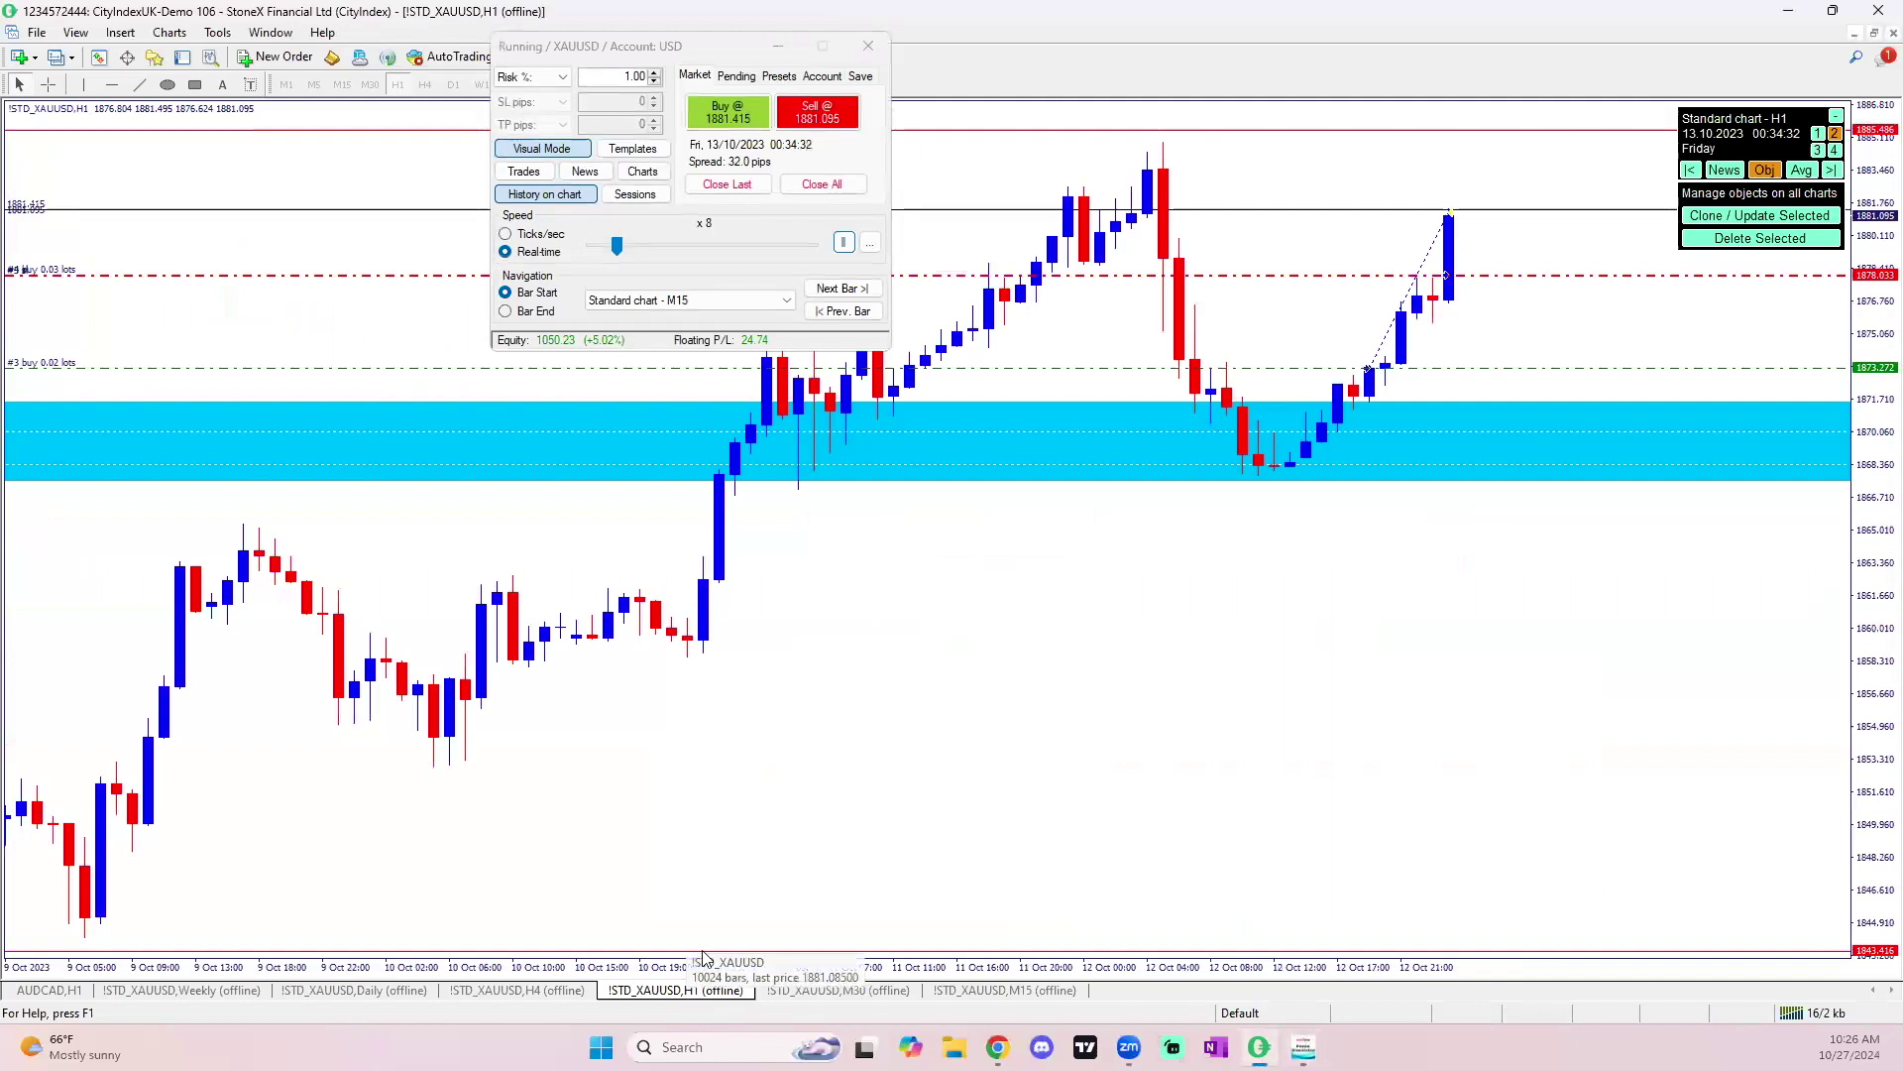
{"action": "left_click", "coordinate": [837, 288]}
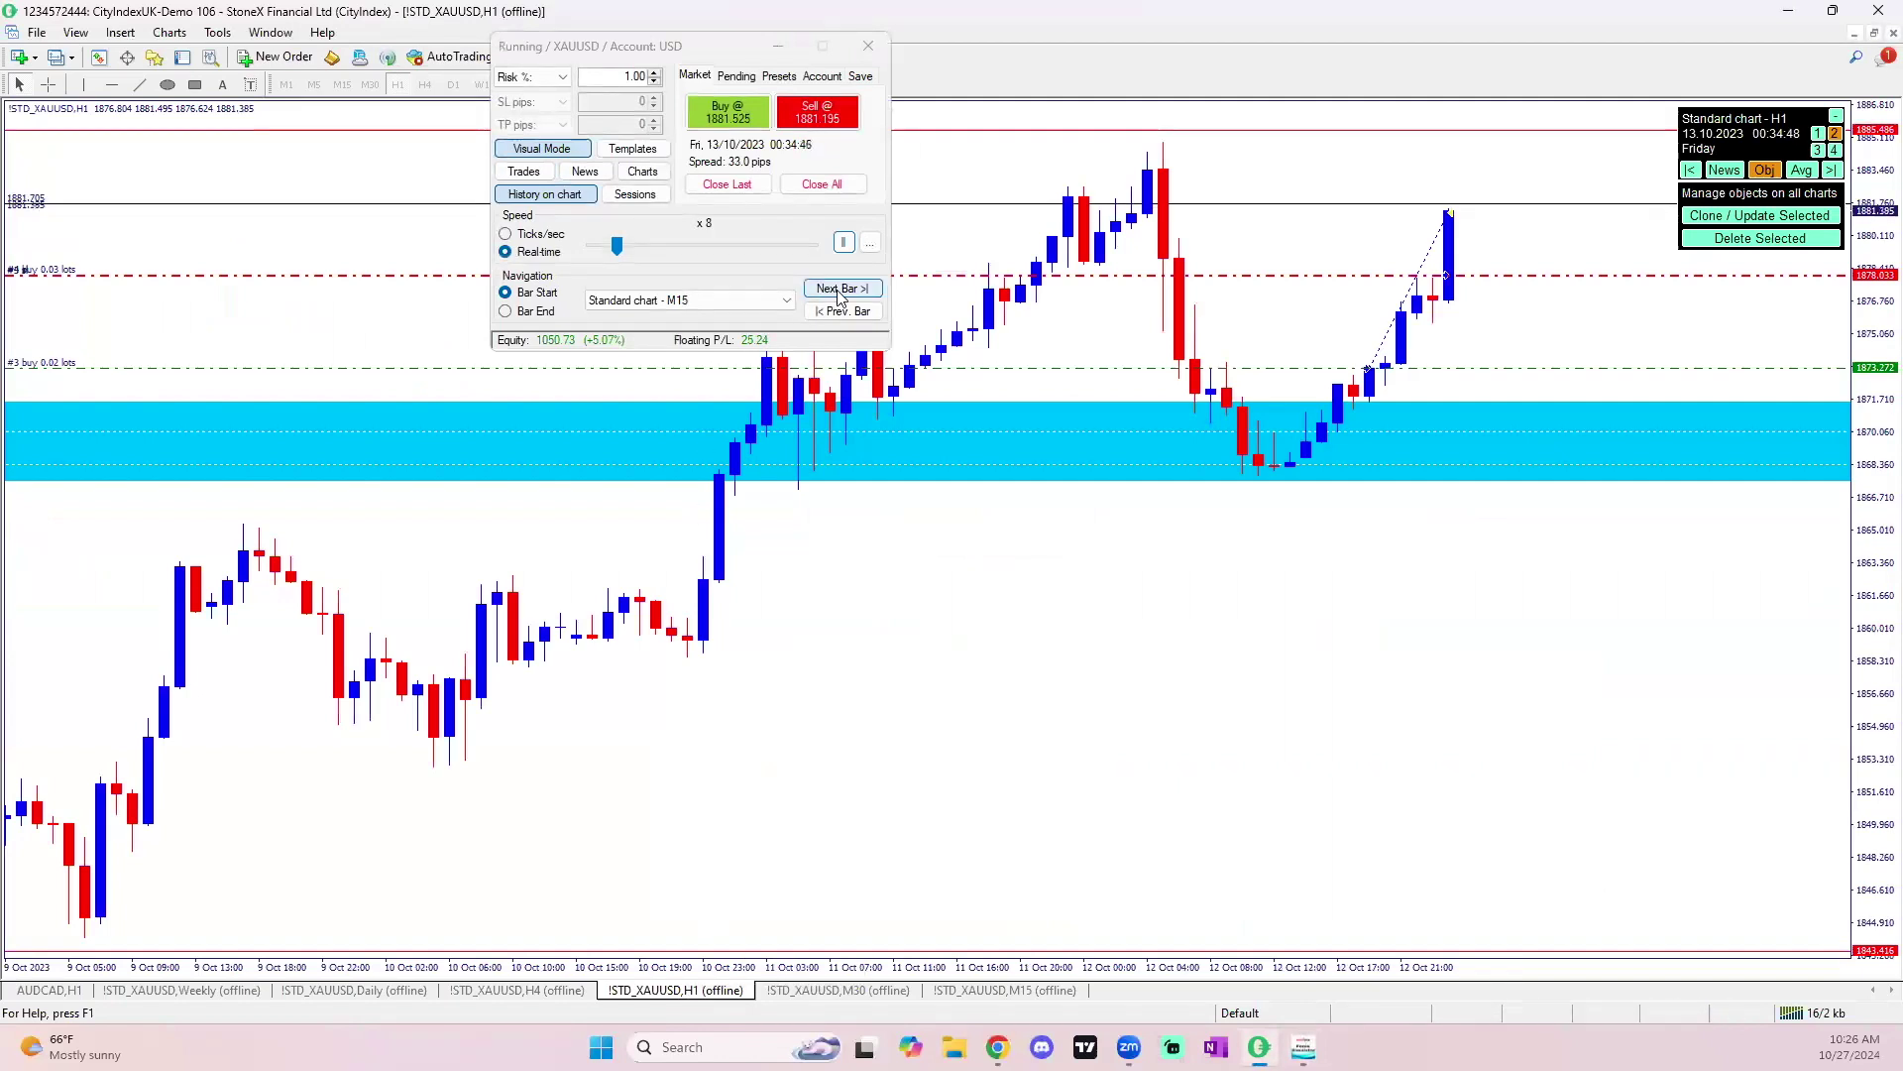
{"action": "left_click", "coordinate": [841, 289]}
{"action": "left_click", "coordinate": [840, 288]}
{"action": "left_click", "coordinate": [841, 289]}
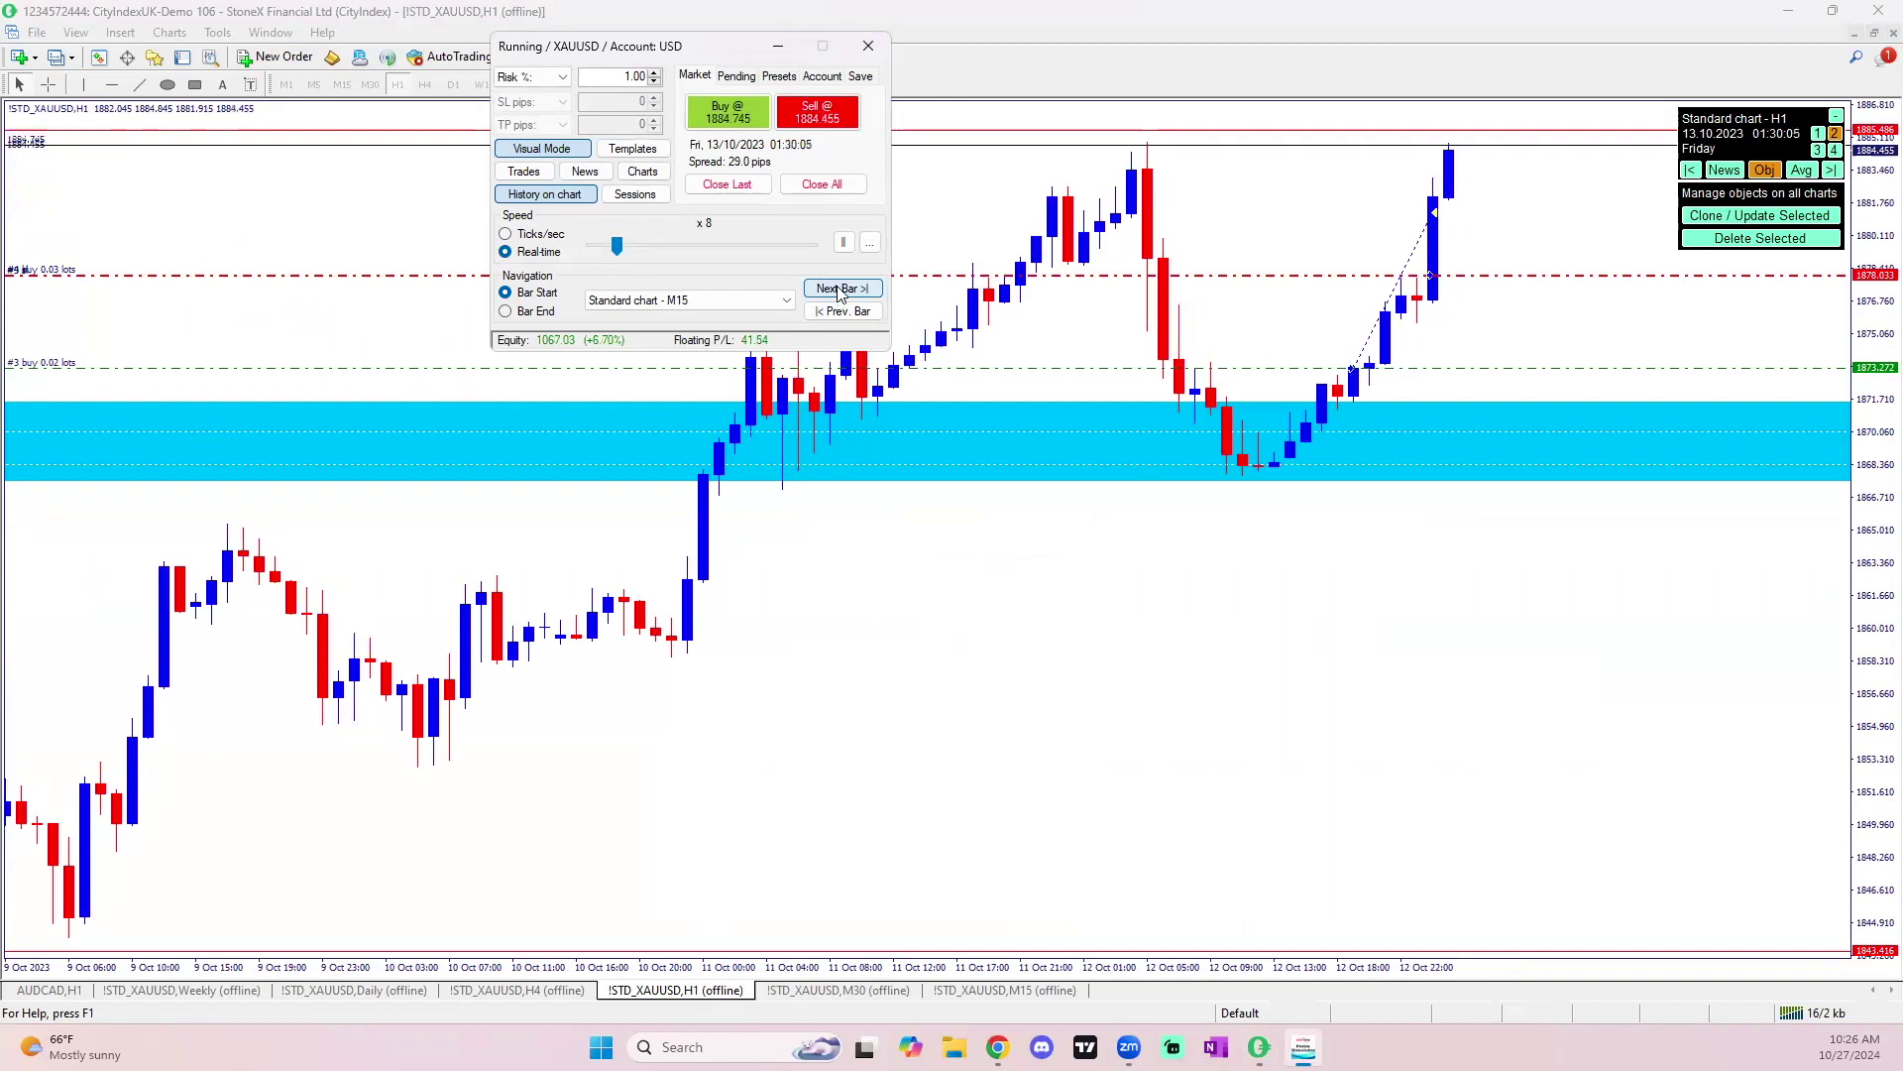
Examine the Daily chart at closer zoom levels, with the simulator control window moved clear of the price action being studied.
{"action": "left_click", "coordinate": [355, 989]}
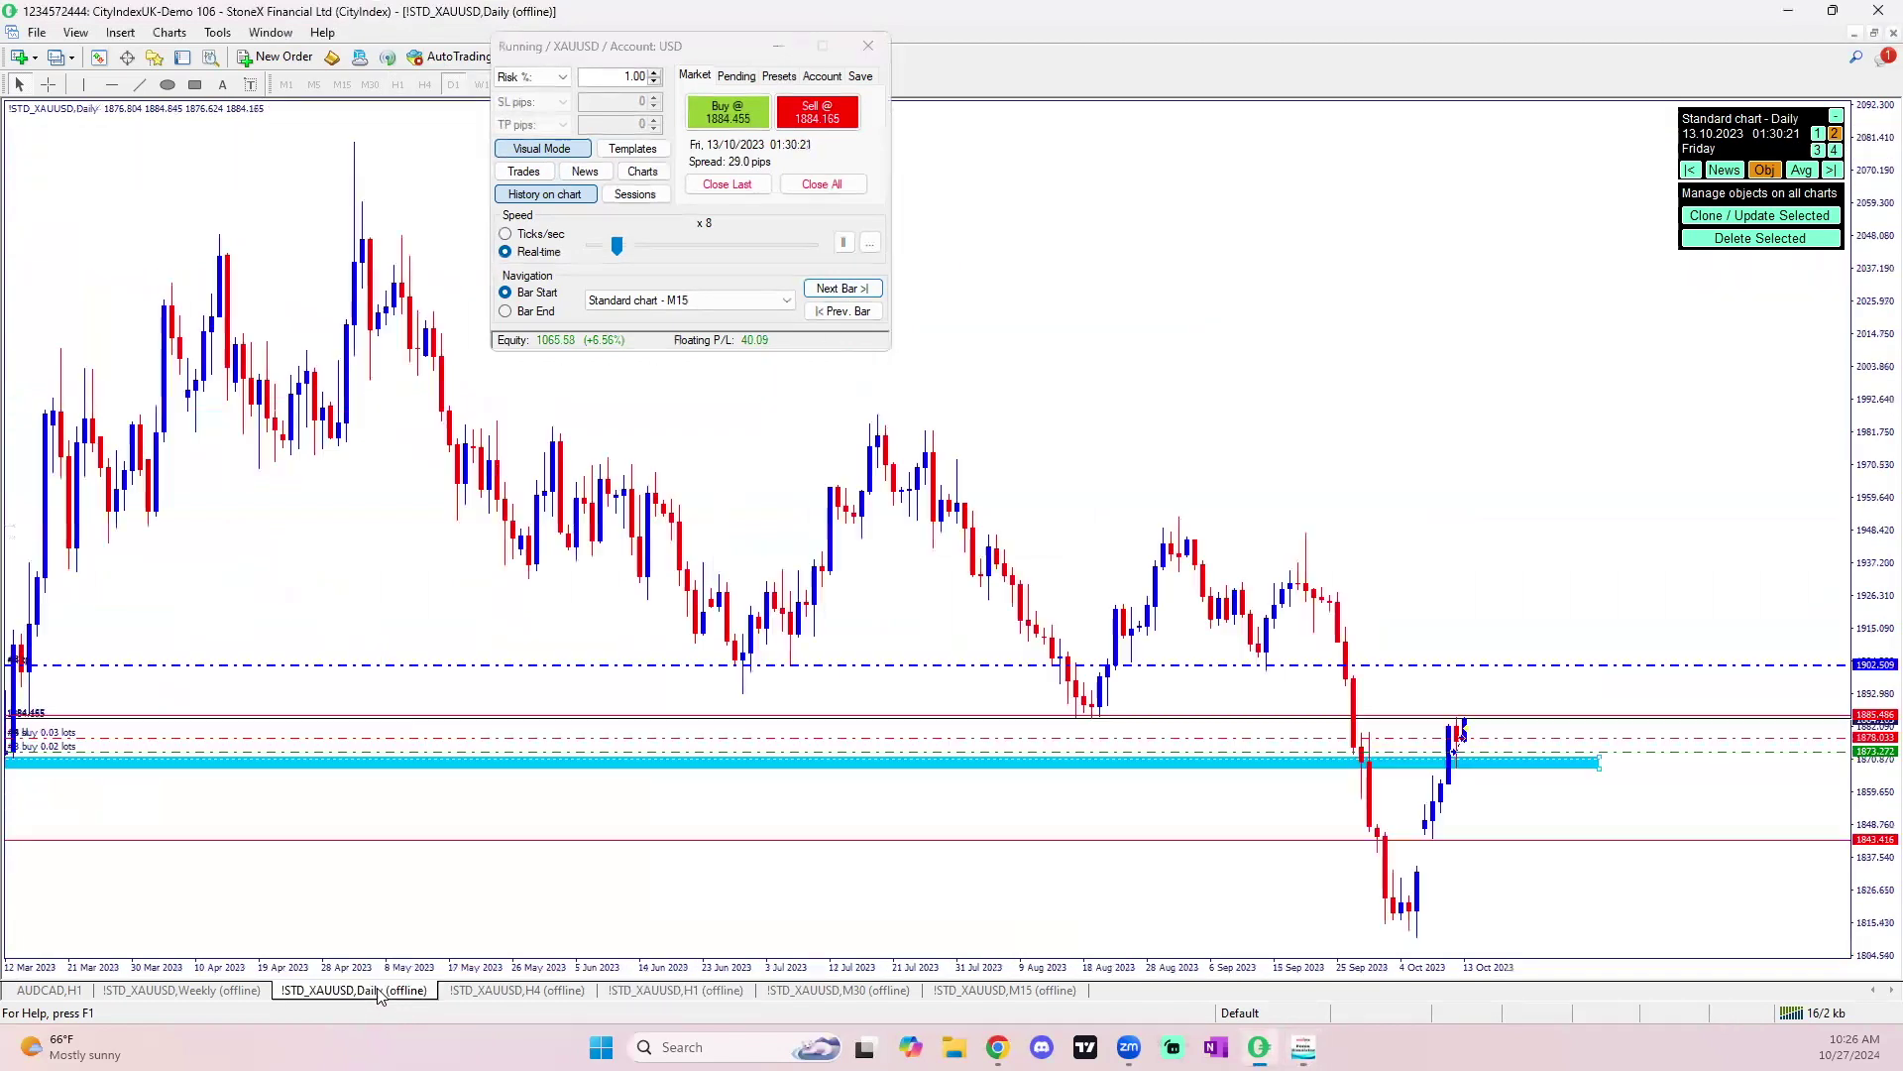
{"action": "left_click_drag", "start_coordinate": [628, 55], "coordinate": [362, 232]}
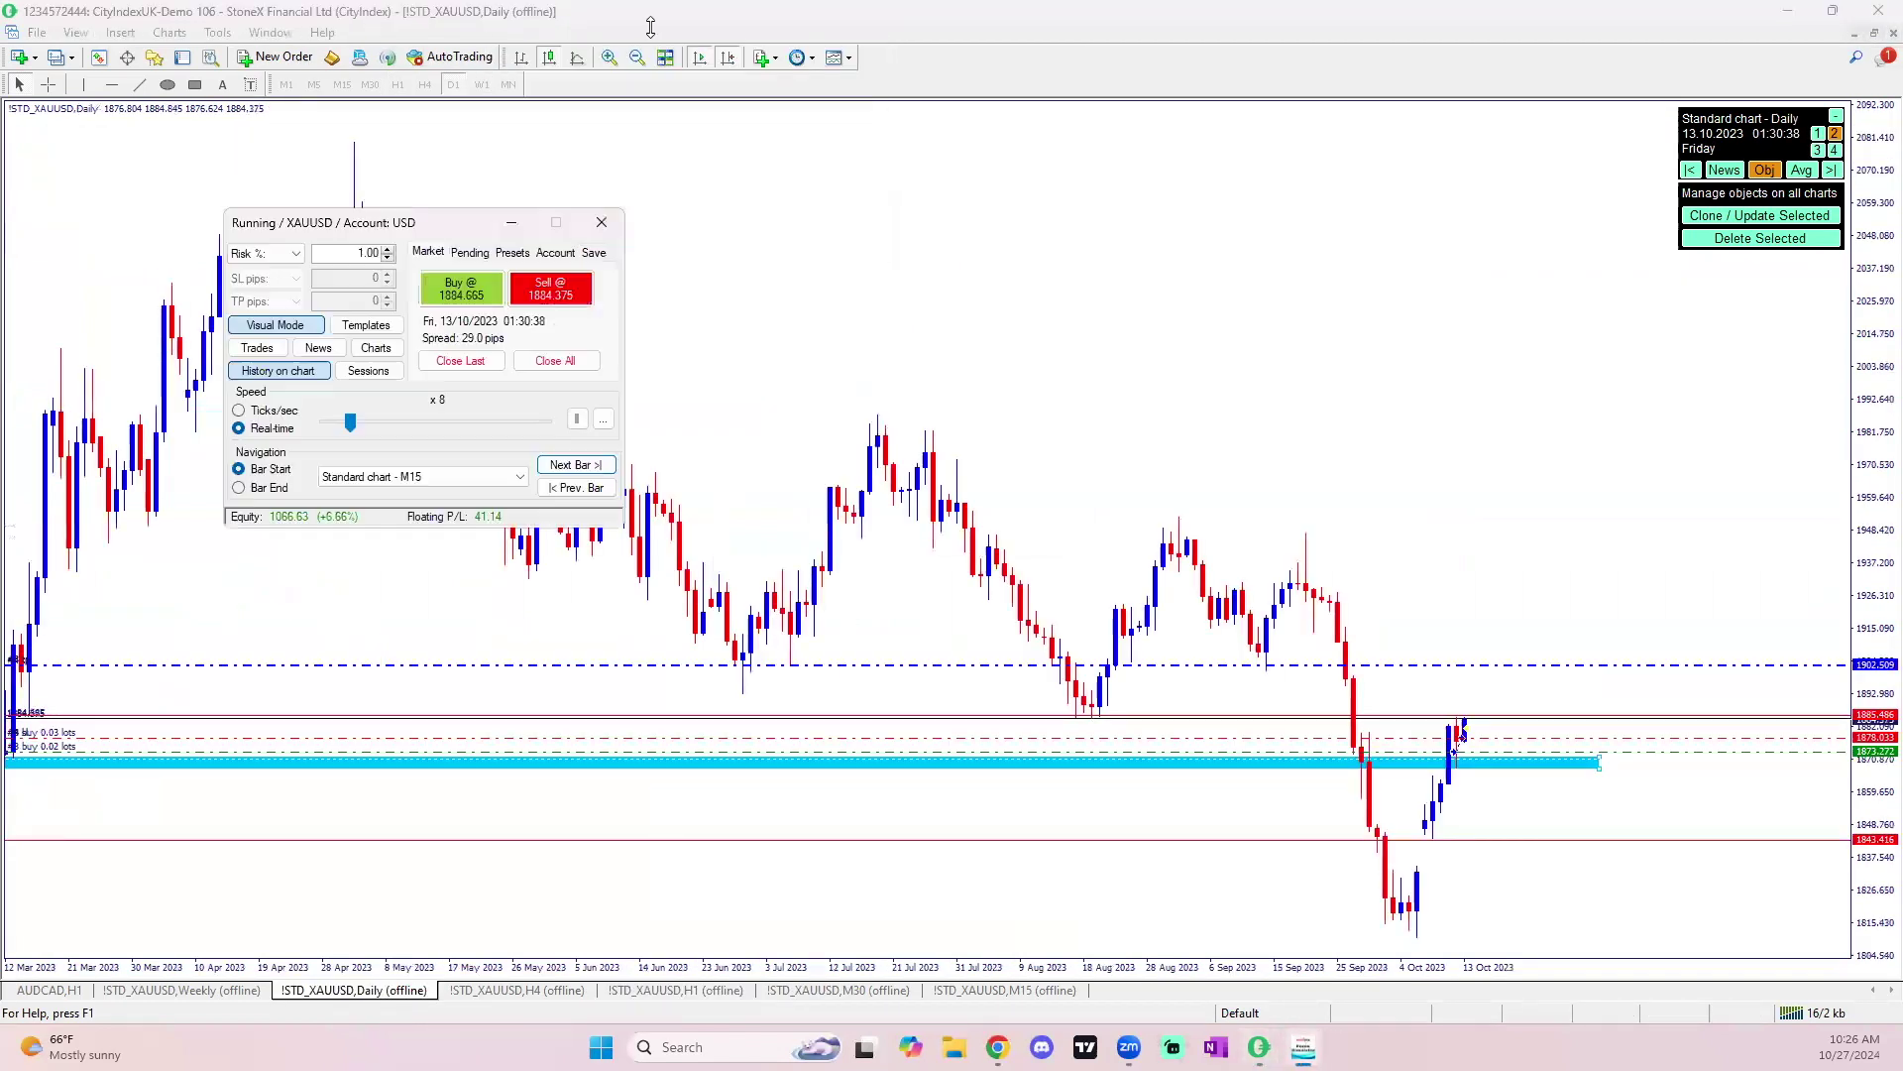
{"action": "left_click", "coordinate": [610, 56]}
{"action": "left_click", "coordinate": [610, 57]}
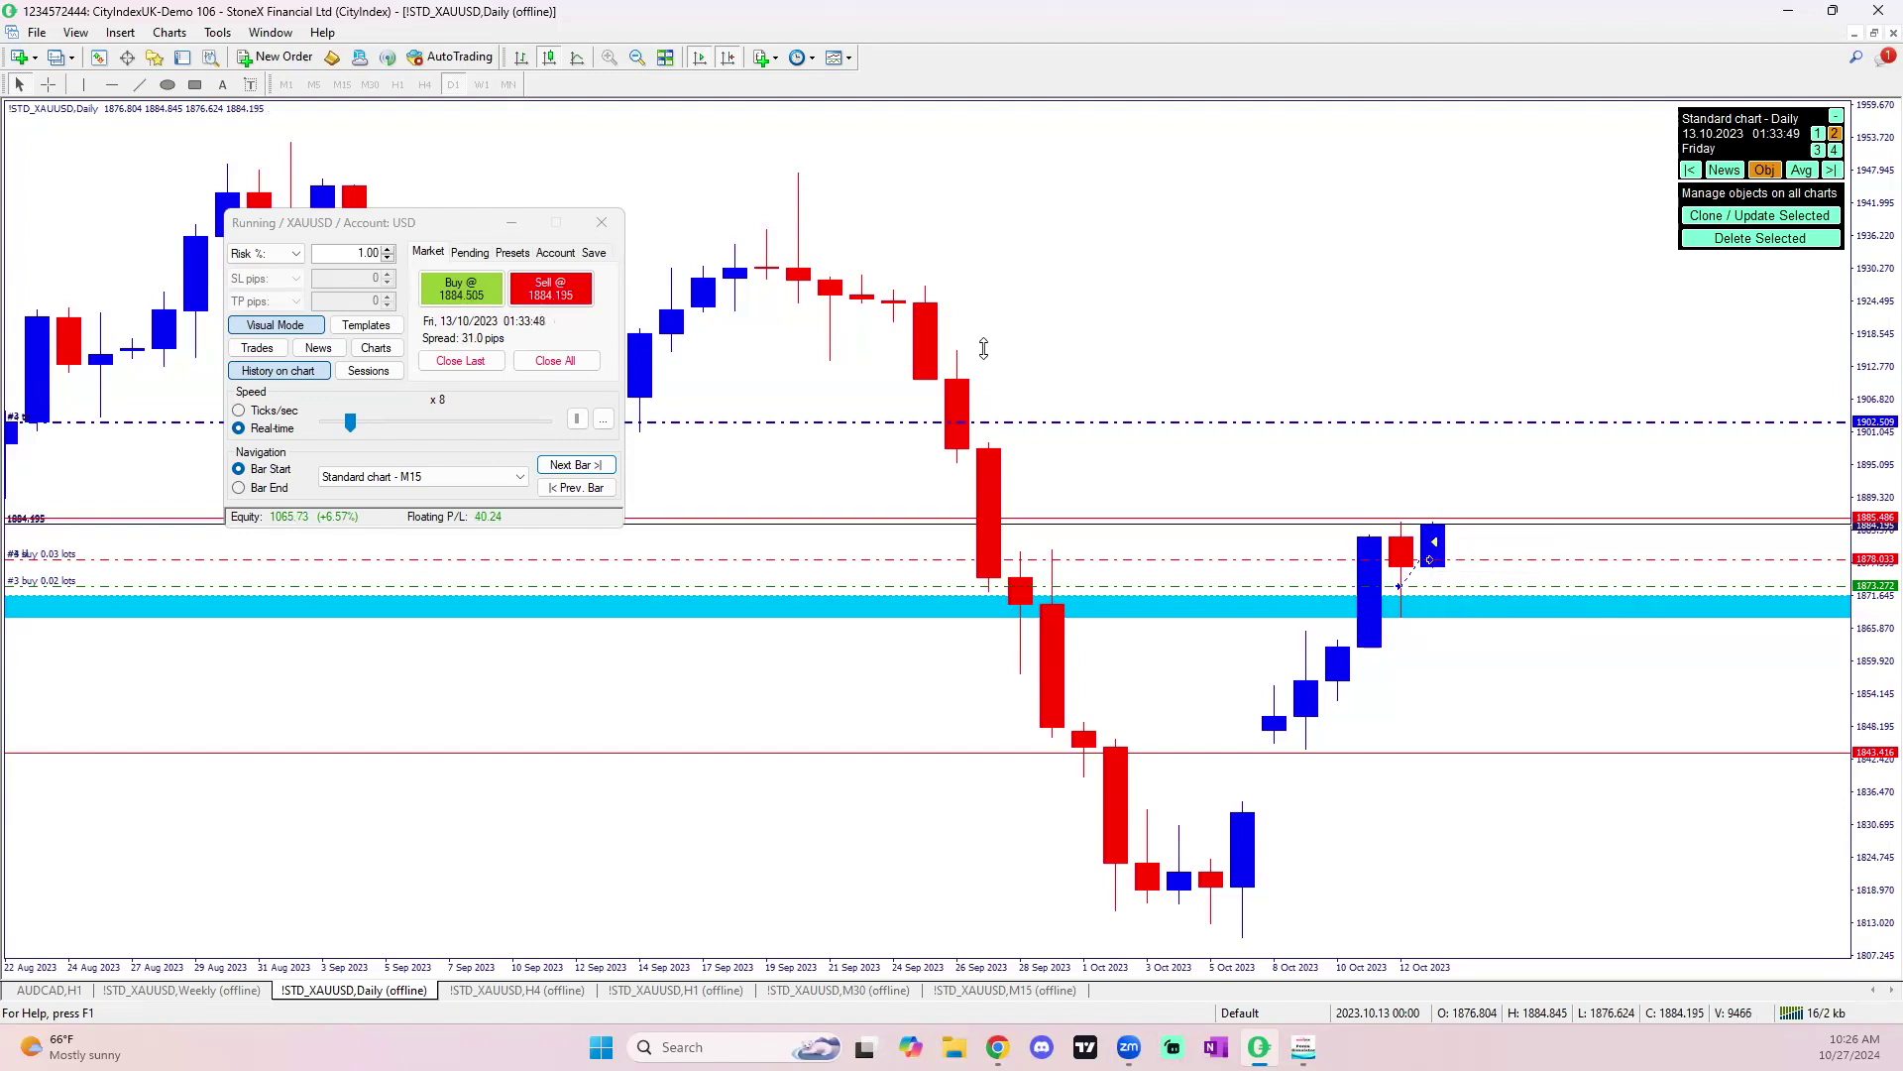
{"action": "left_click", "coordinate": [417, 224]}
{"action": "left_click_drag", "start_coordinate": [416, 224], "coordinate": [1160, 94]}
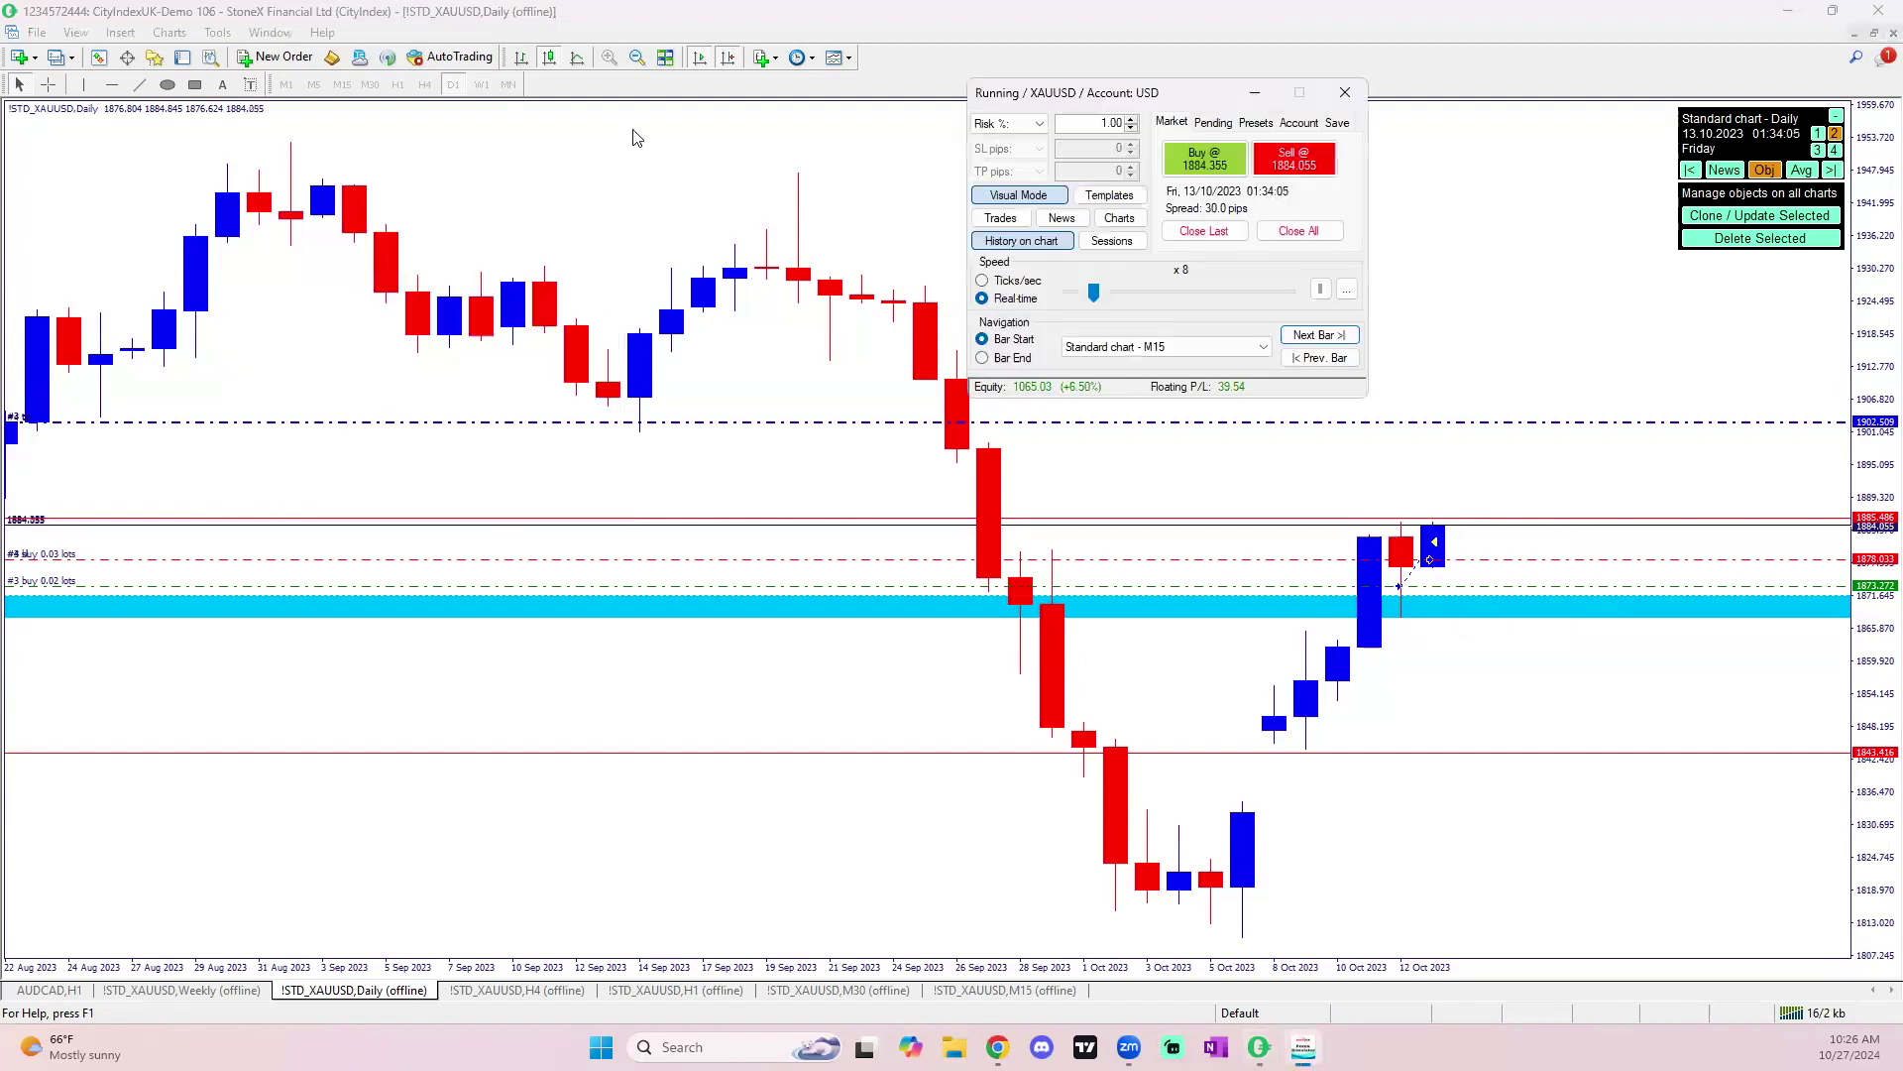
{"action": "left_click", "coordinate": [636, 56]}
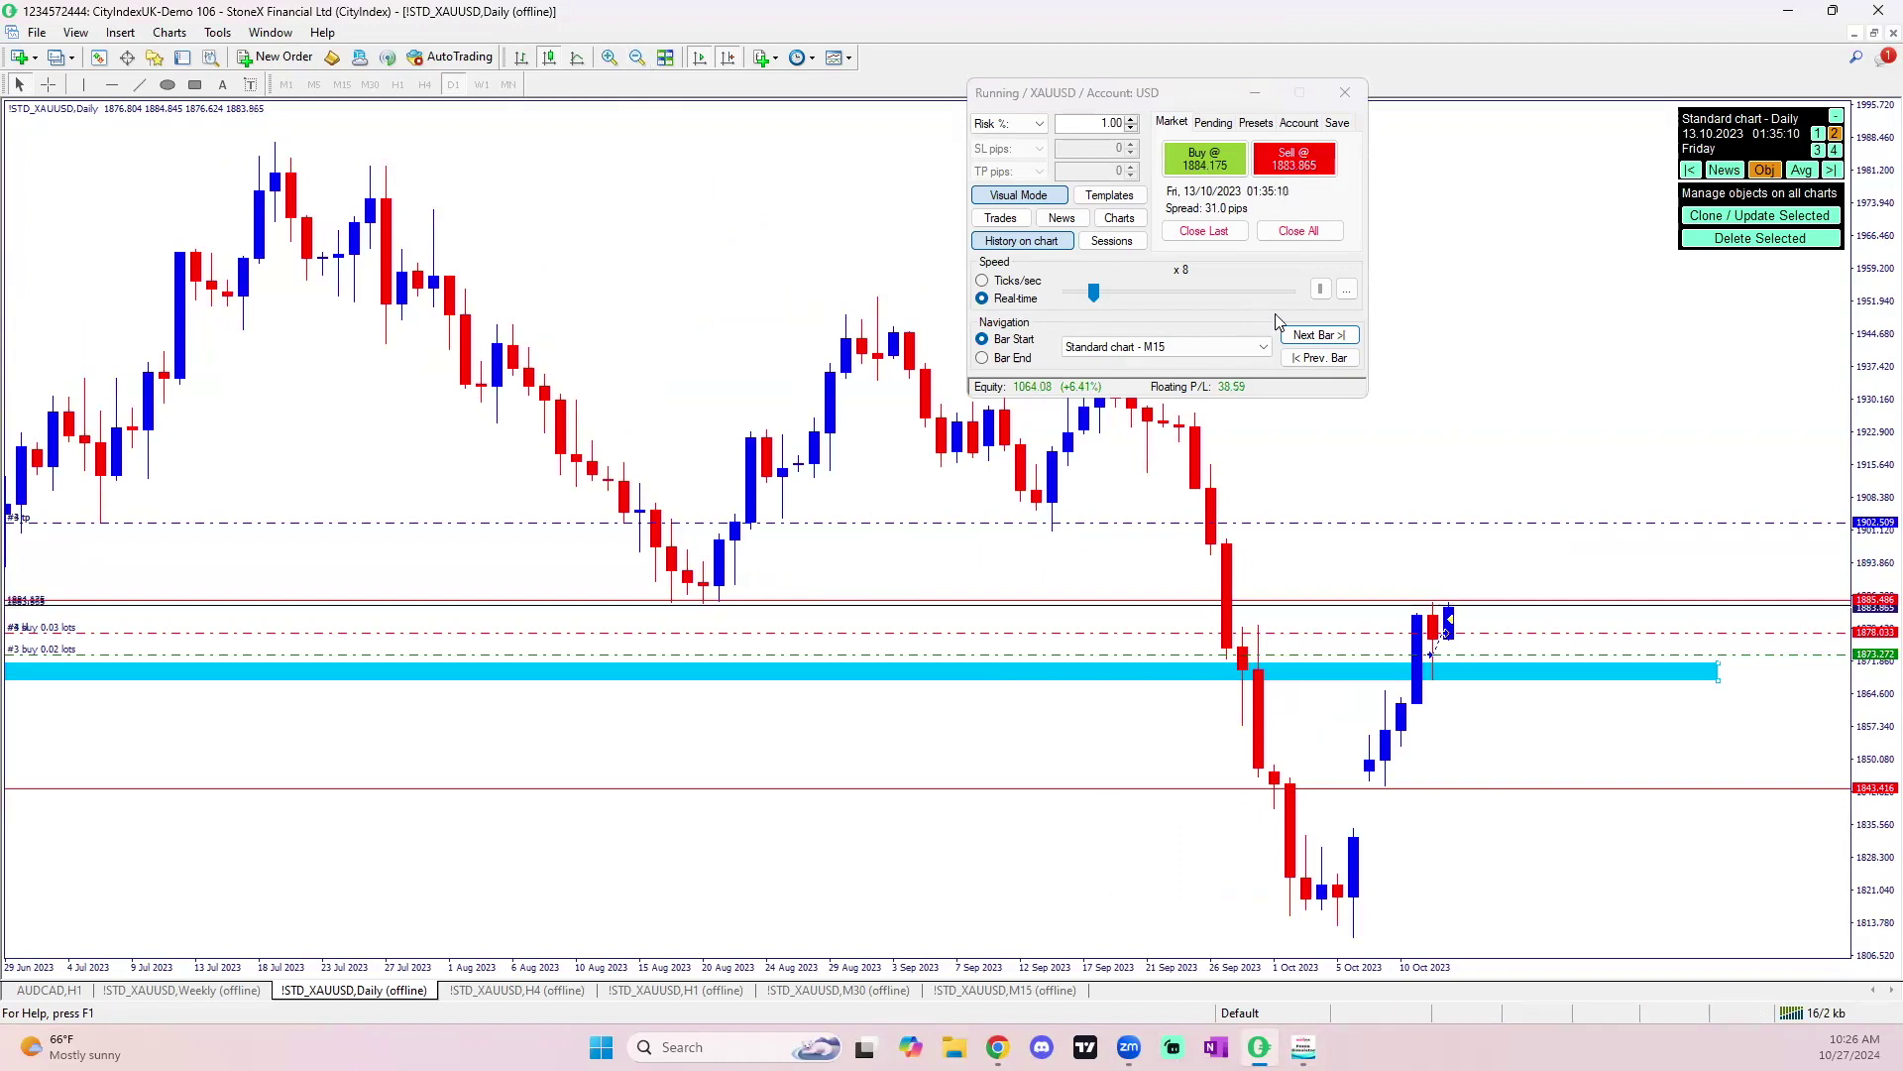
Advance the replay bar by bar on the Daily and M30 charts to 02:30, and move the control window away from the candles.
{"action": "left_click", "coordinate": [1303, 336]}
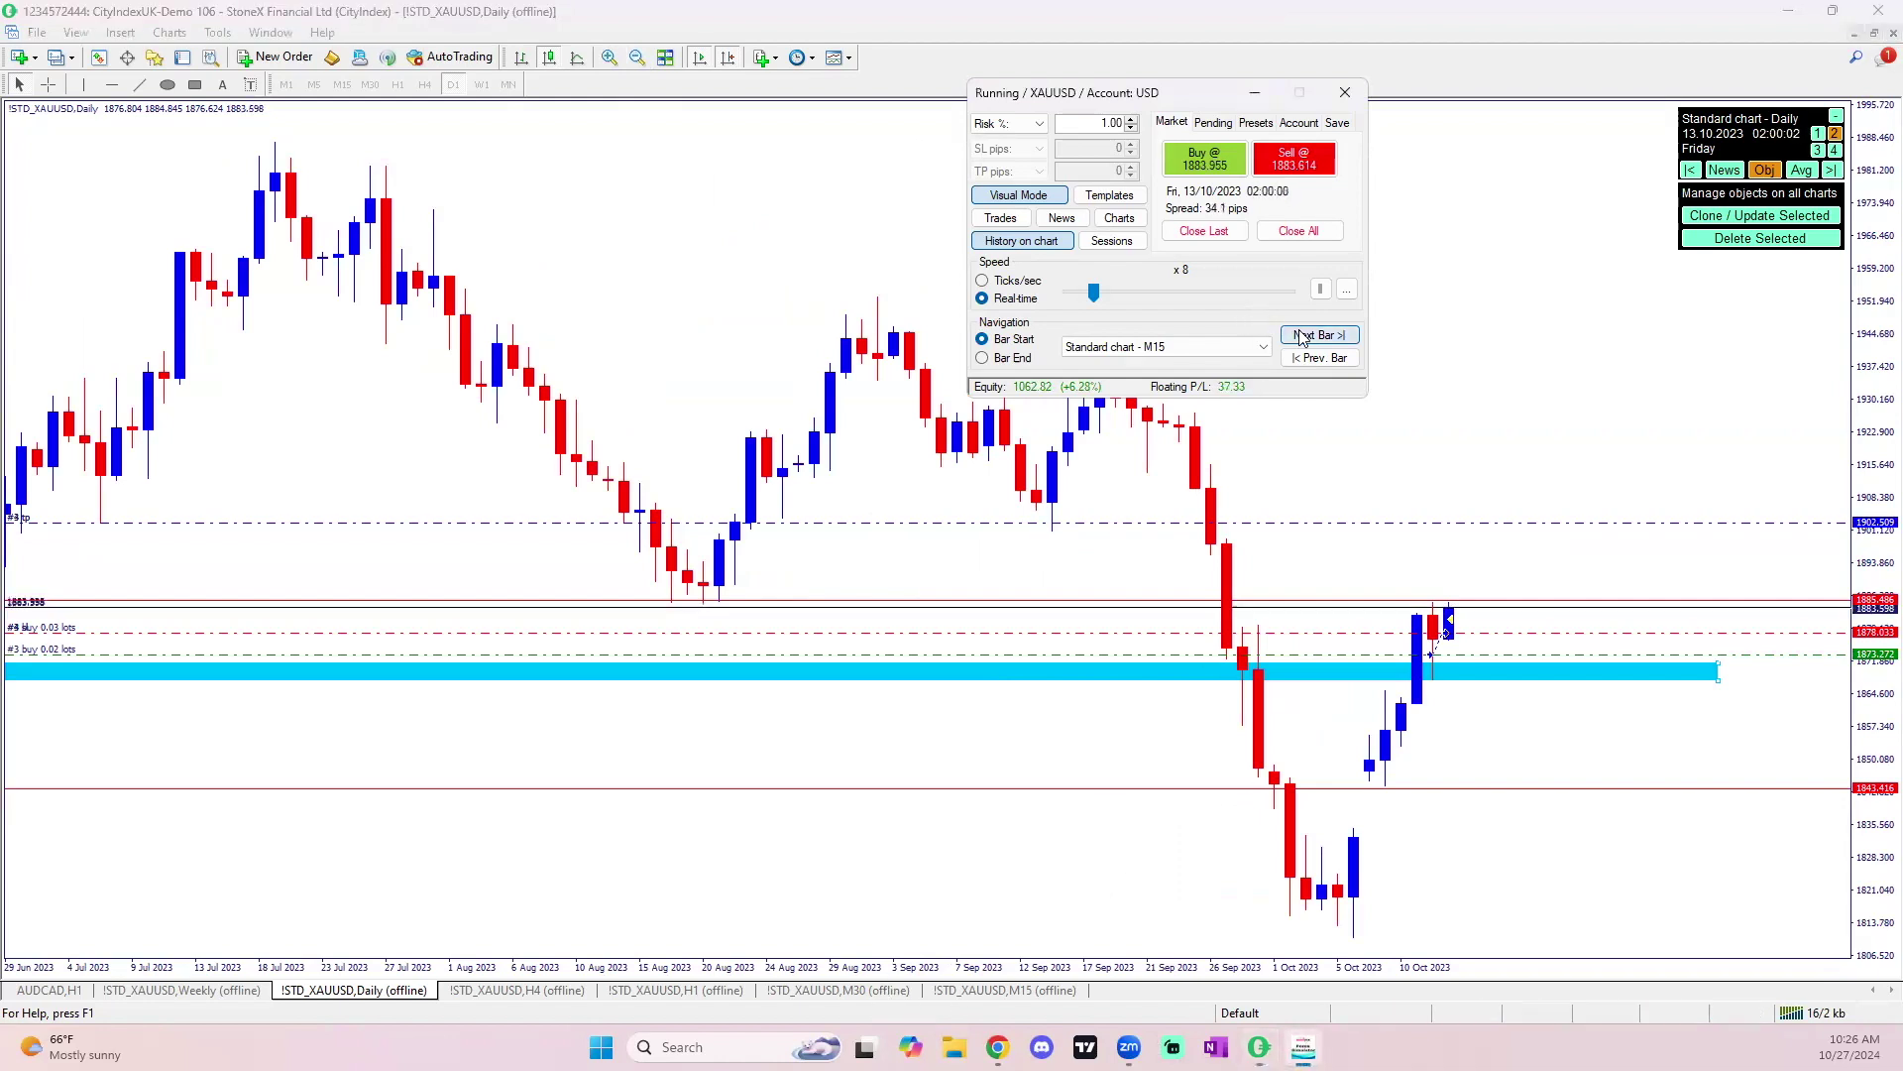
{"action": "left_click", "coordinate": [1303, 336]}
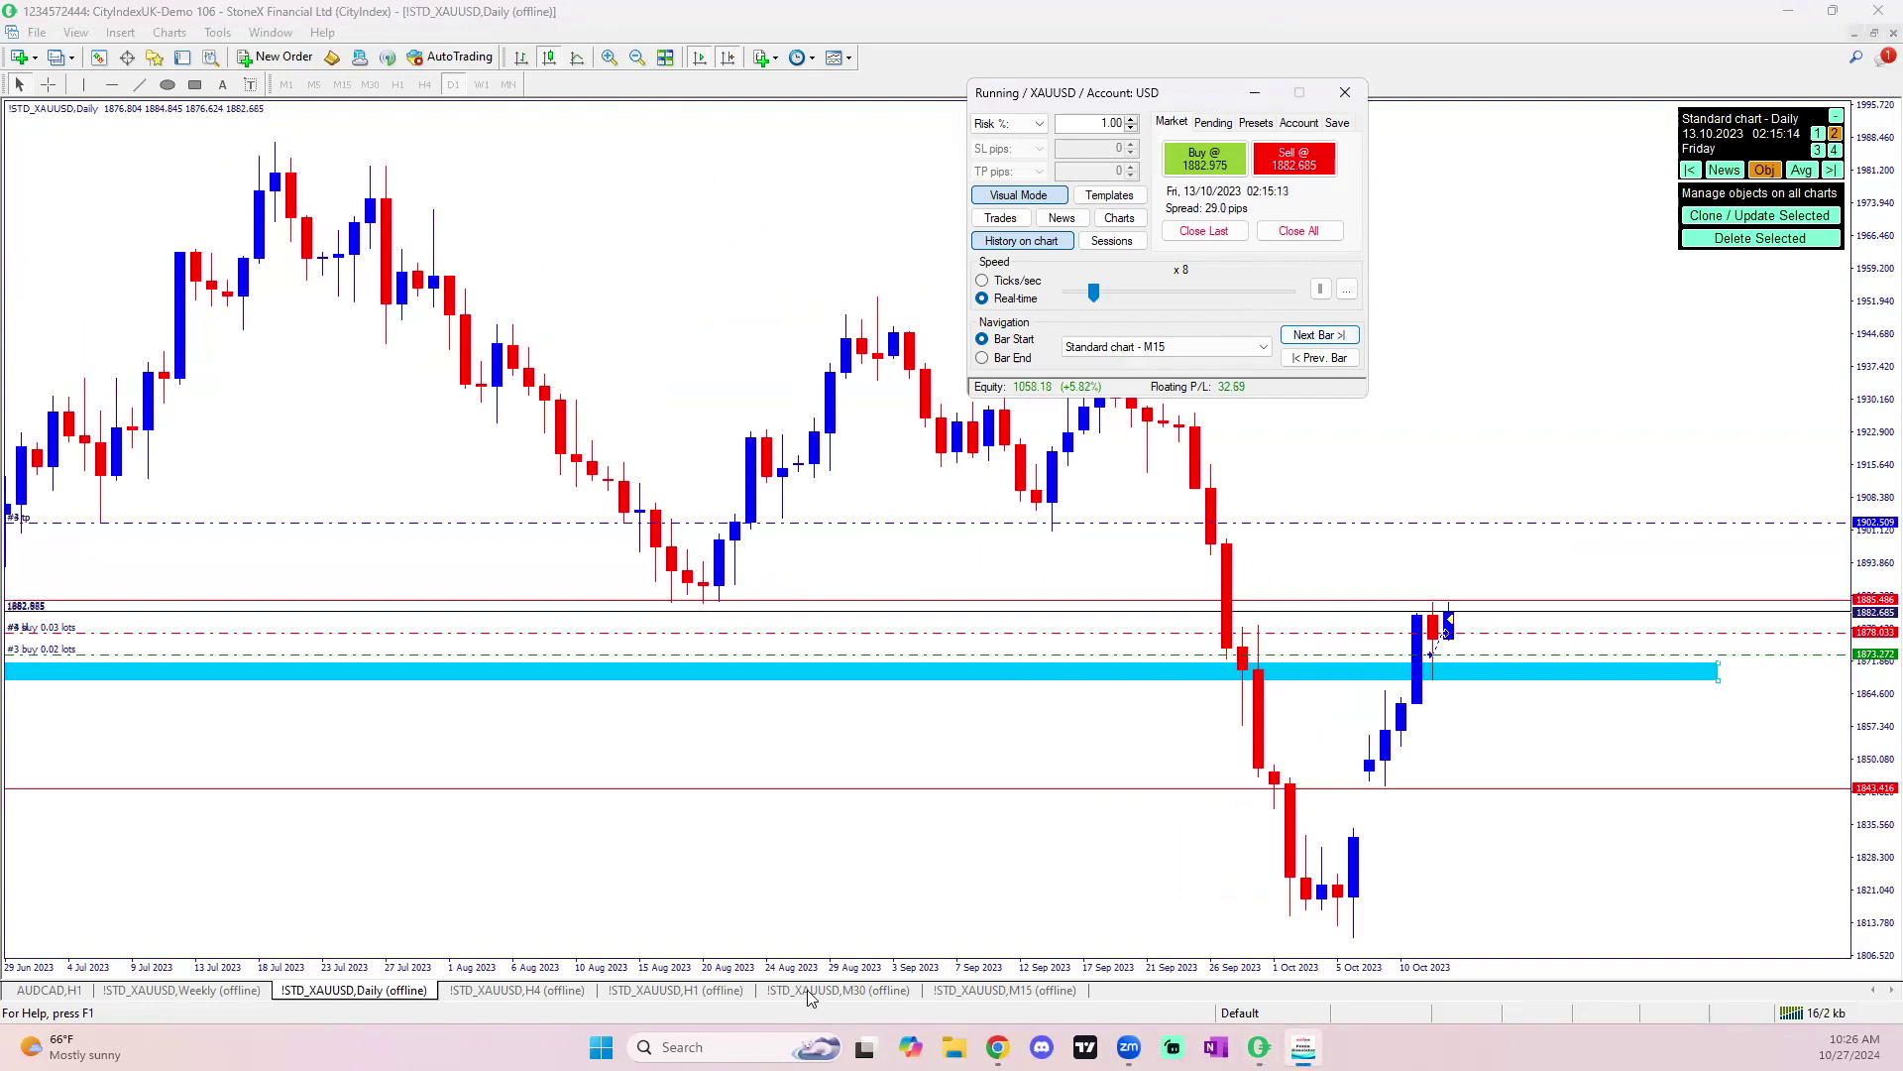
{"action": "left_click", "coordinate": [810, 992]}
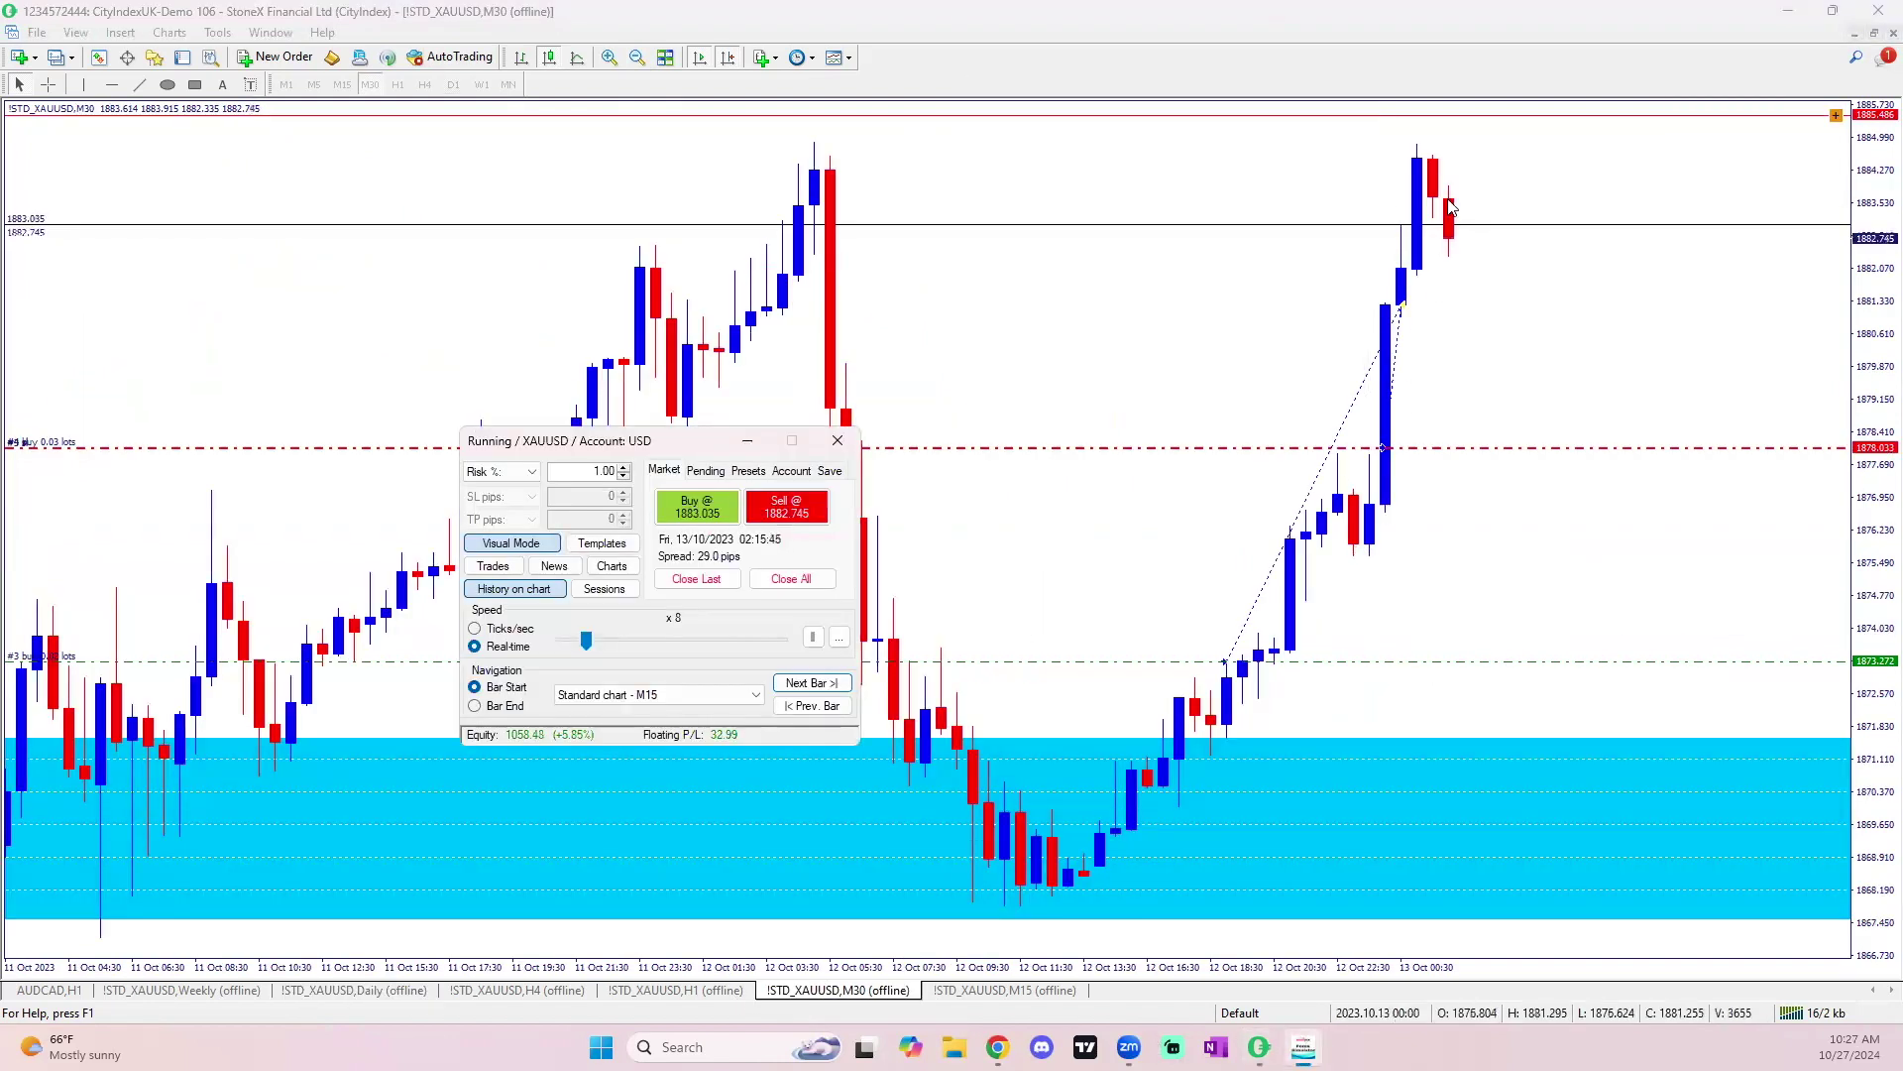
{"action": "left_click", "coordinate": [833, 683]}
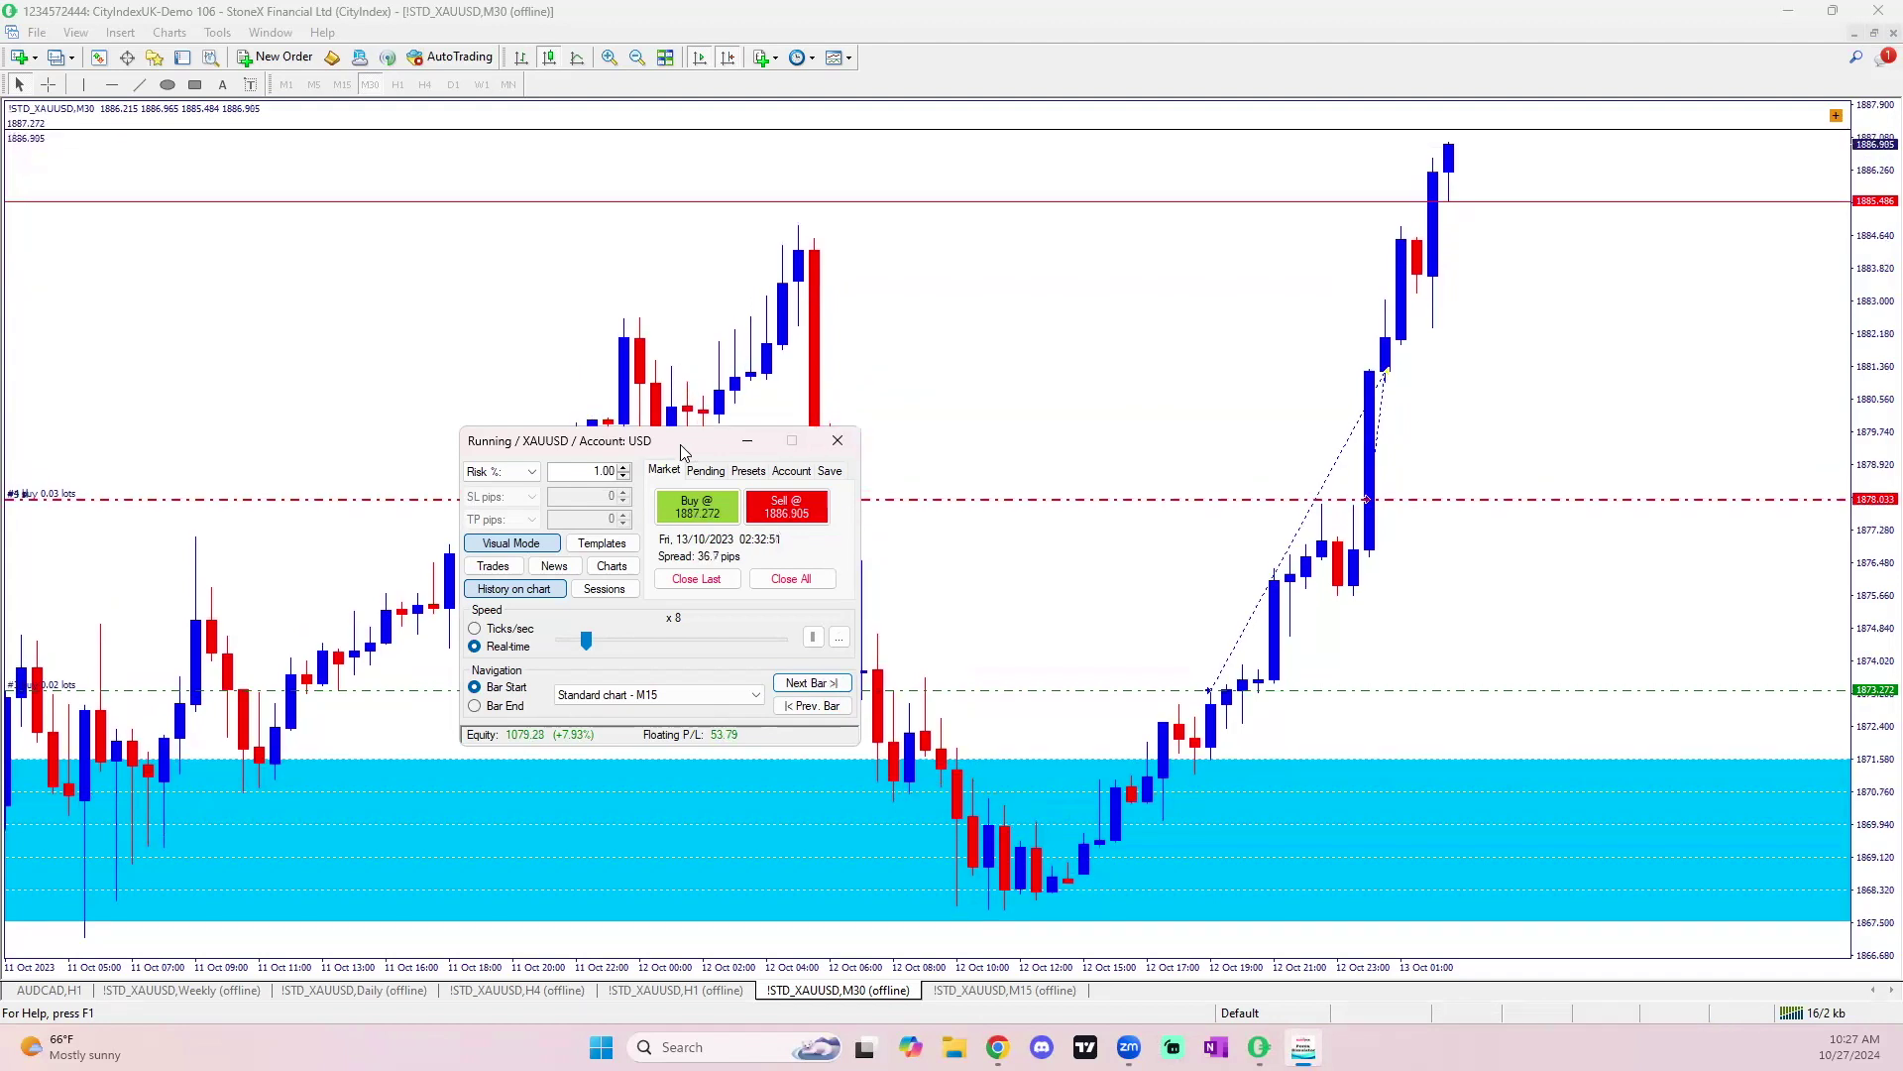
{"action": "left_click_drag", "start_coordinate": [680, 444], "coordinate": [345, 509]}
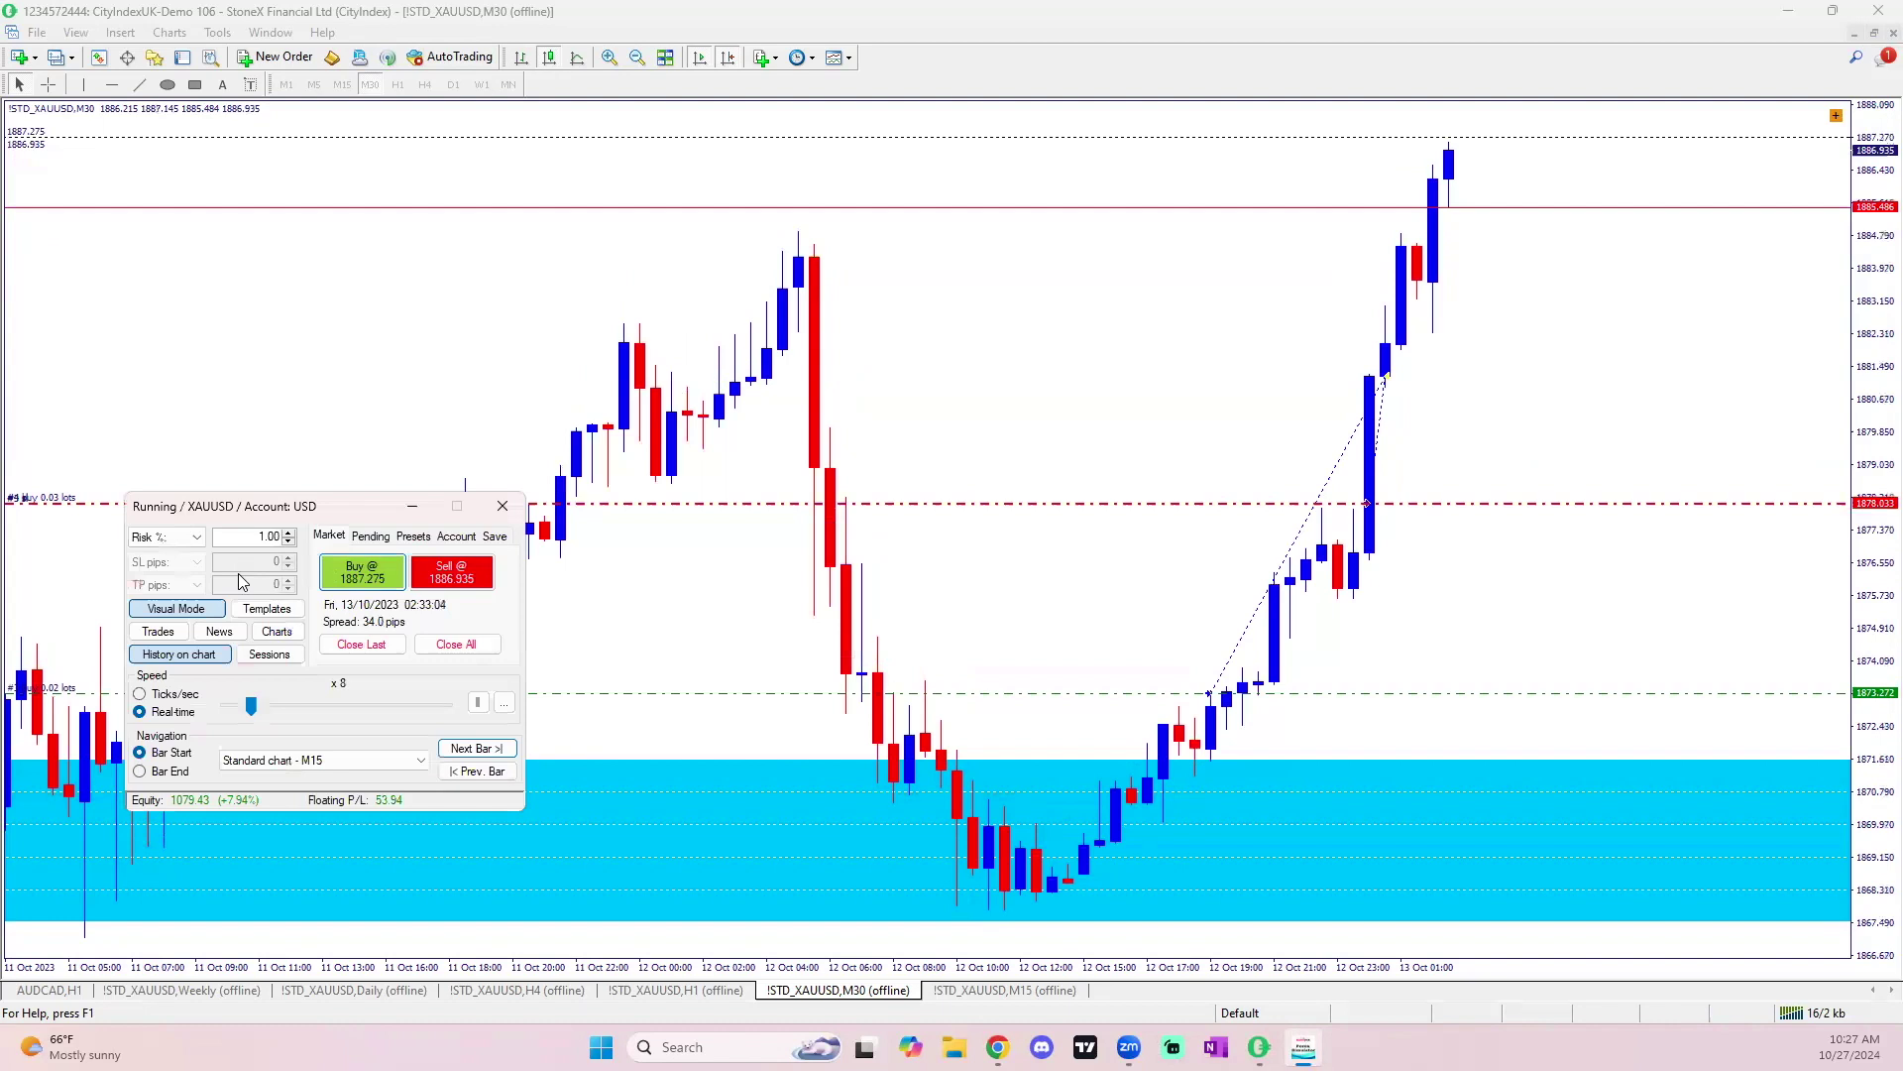
Partially close the 0.02-lot buy and the 0.03-lot buy from the trades list, leaving 0.01 lots open on each.
{"action": "left_click", "coordinate": [178, 629]}
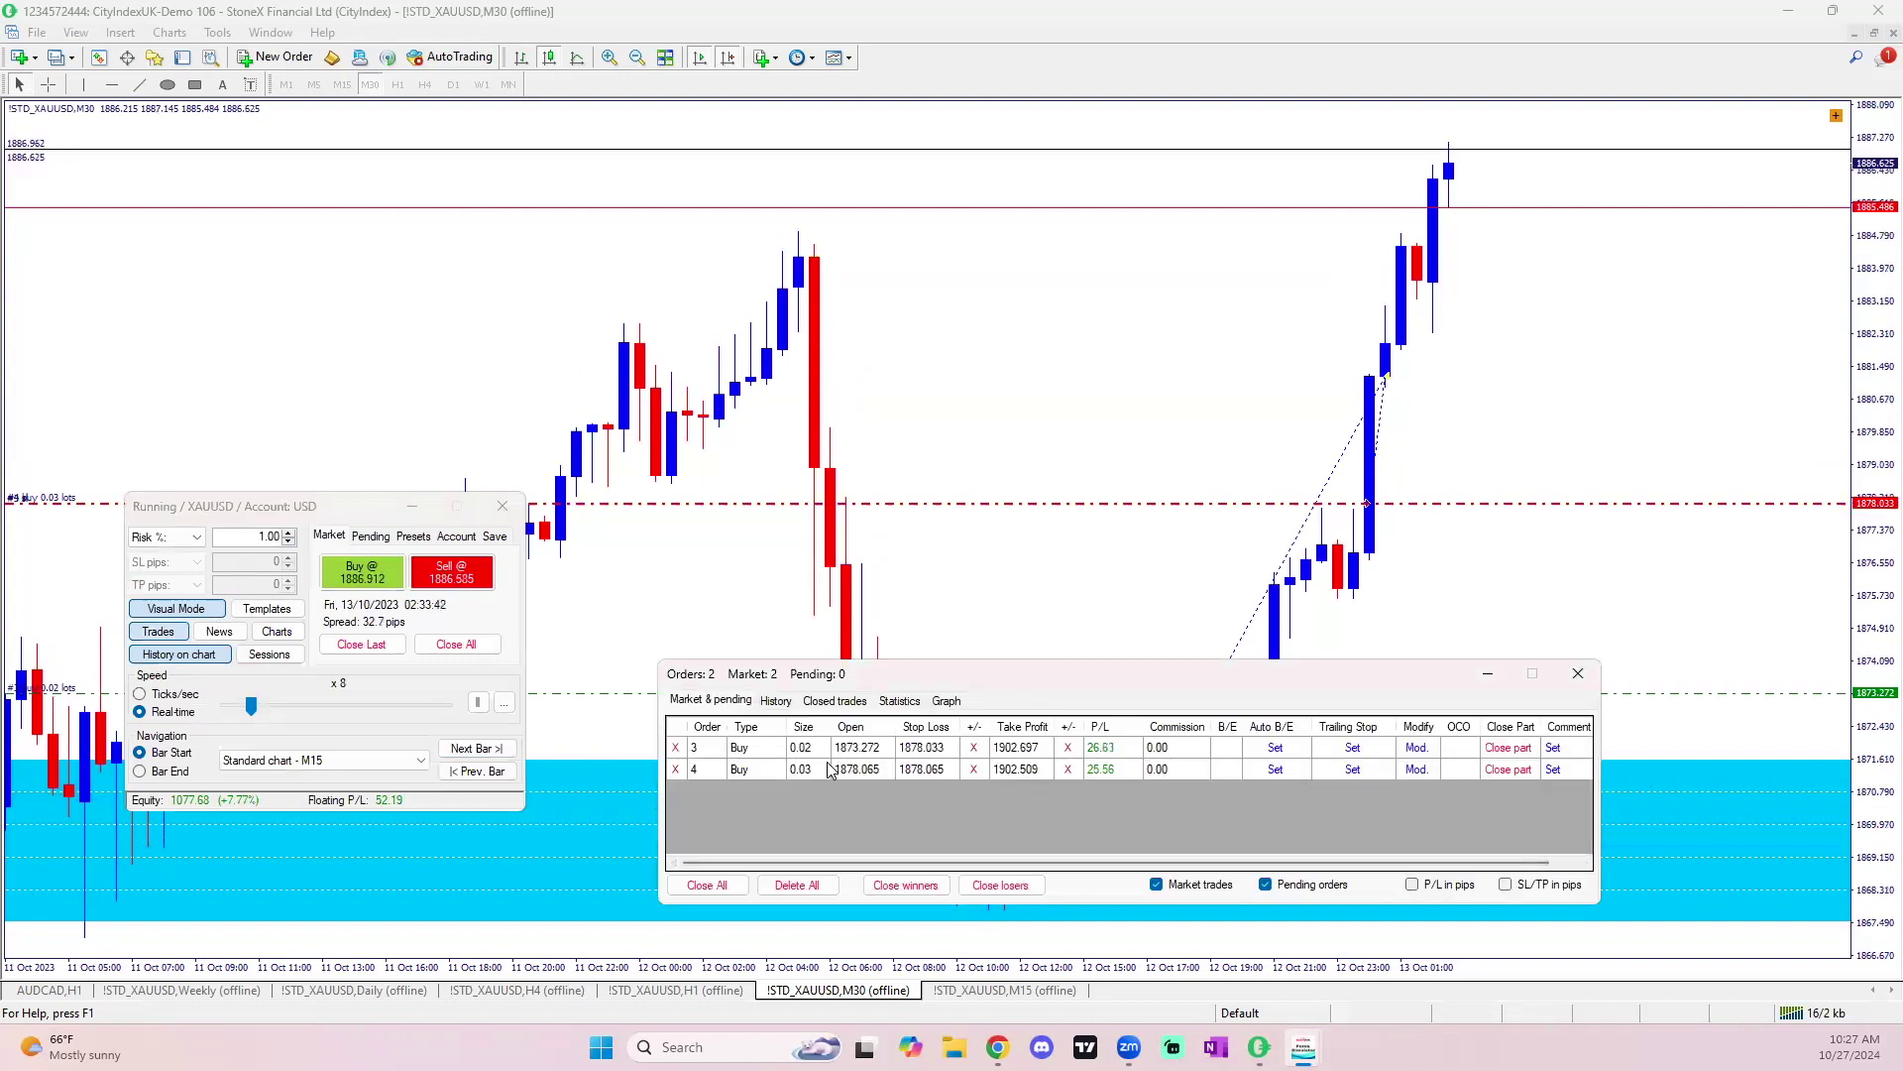
{"action": "left_click", "coordinate": [1502, 746]}
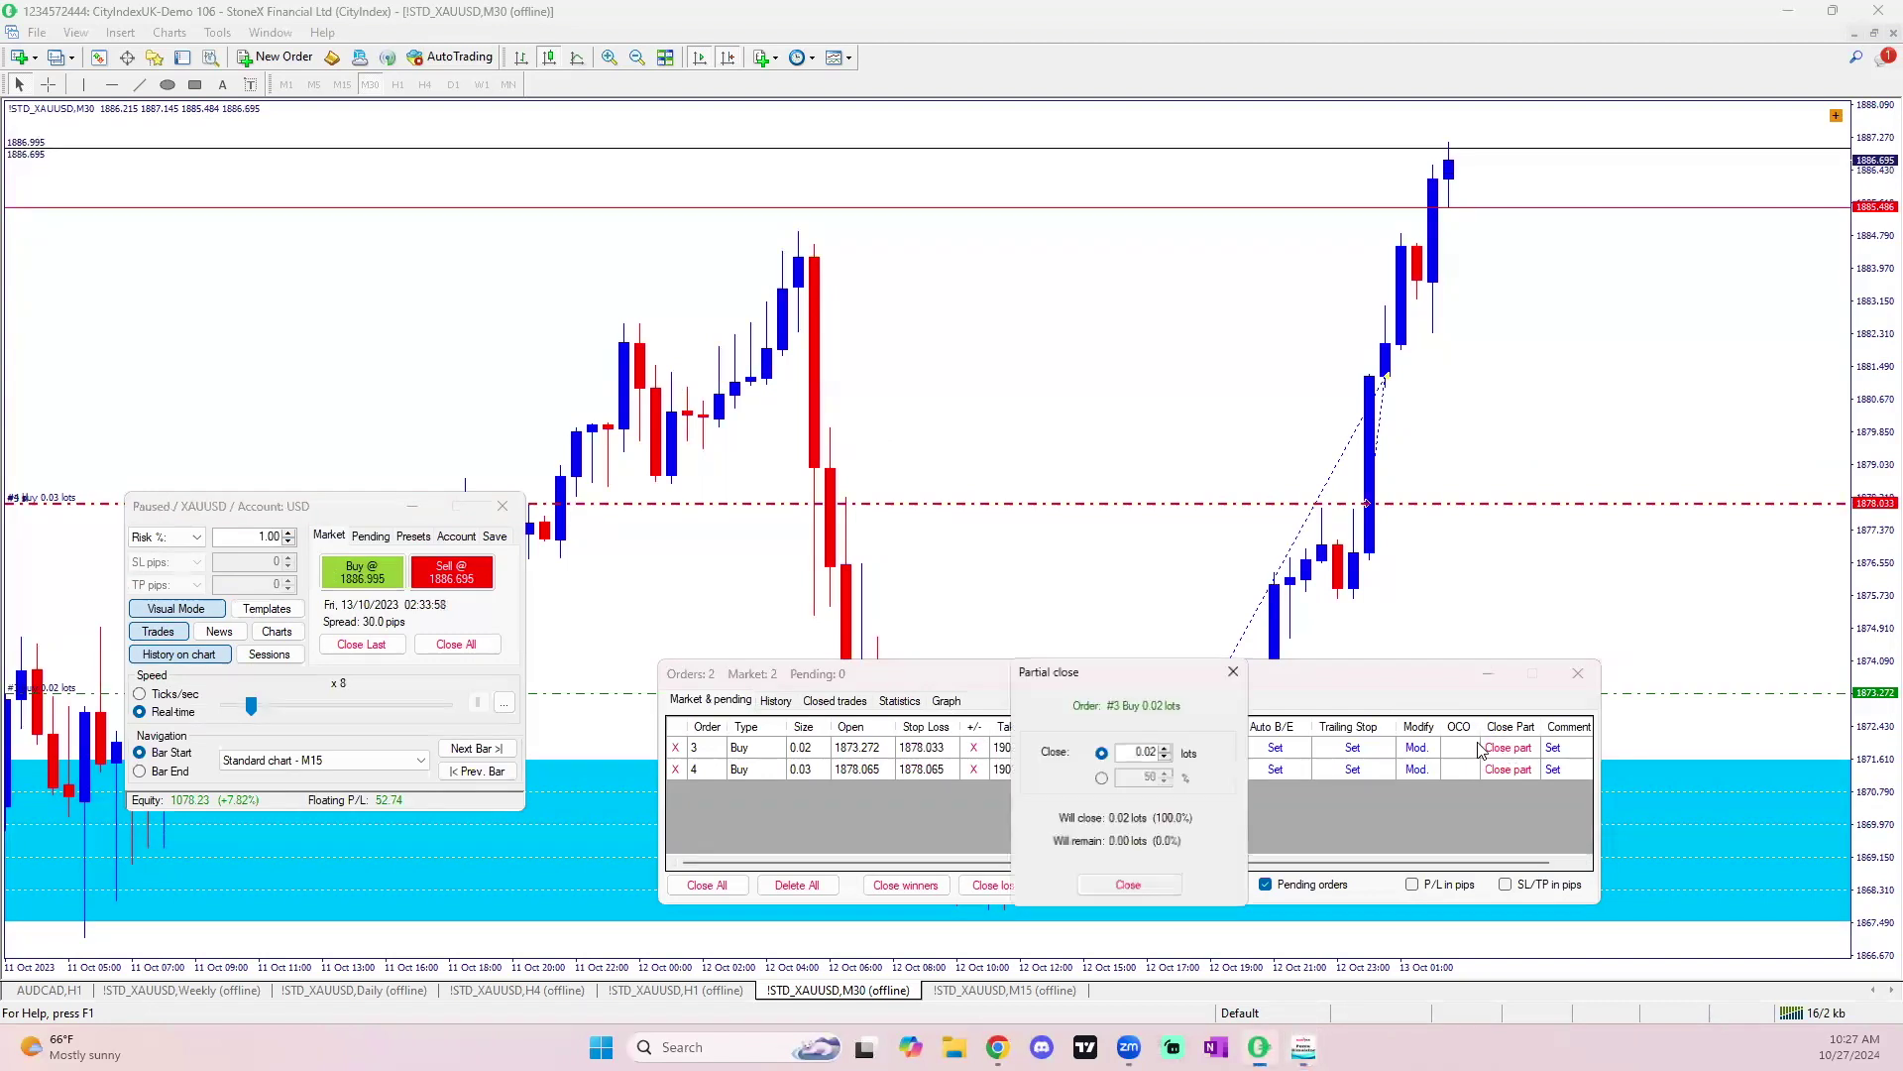
{"action": "left_click", "coordinate": [1163, 895]}
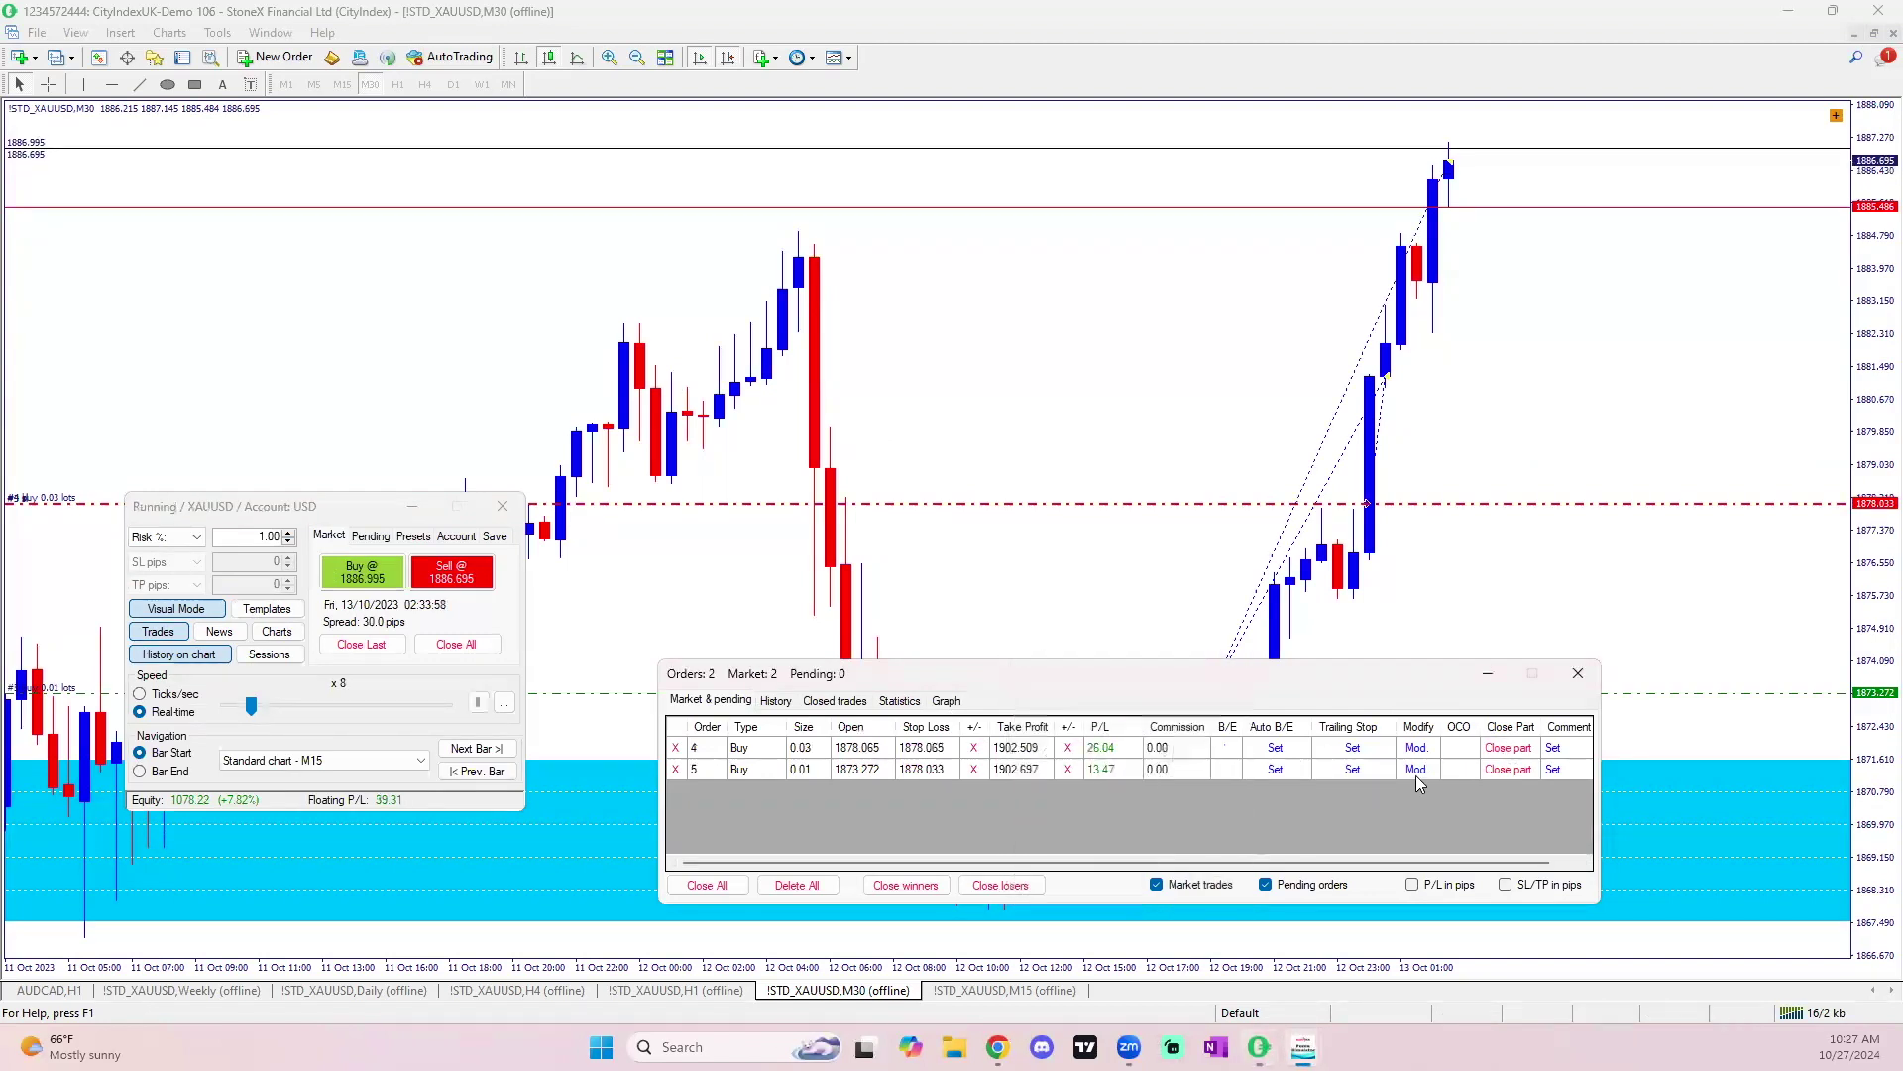
{"action": "left_click", "coordinate": [1499, 751]}
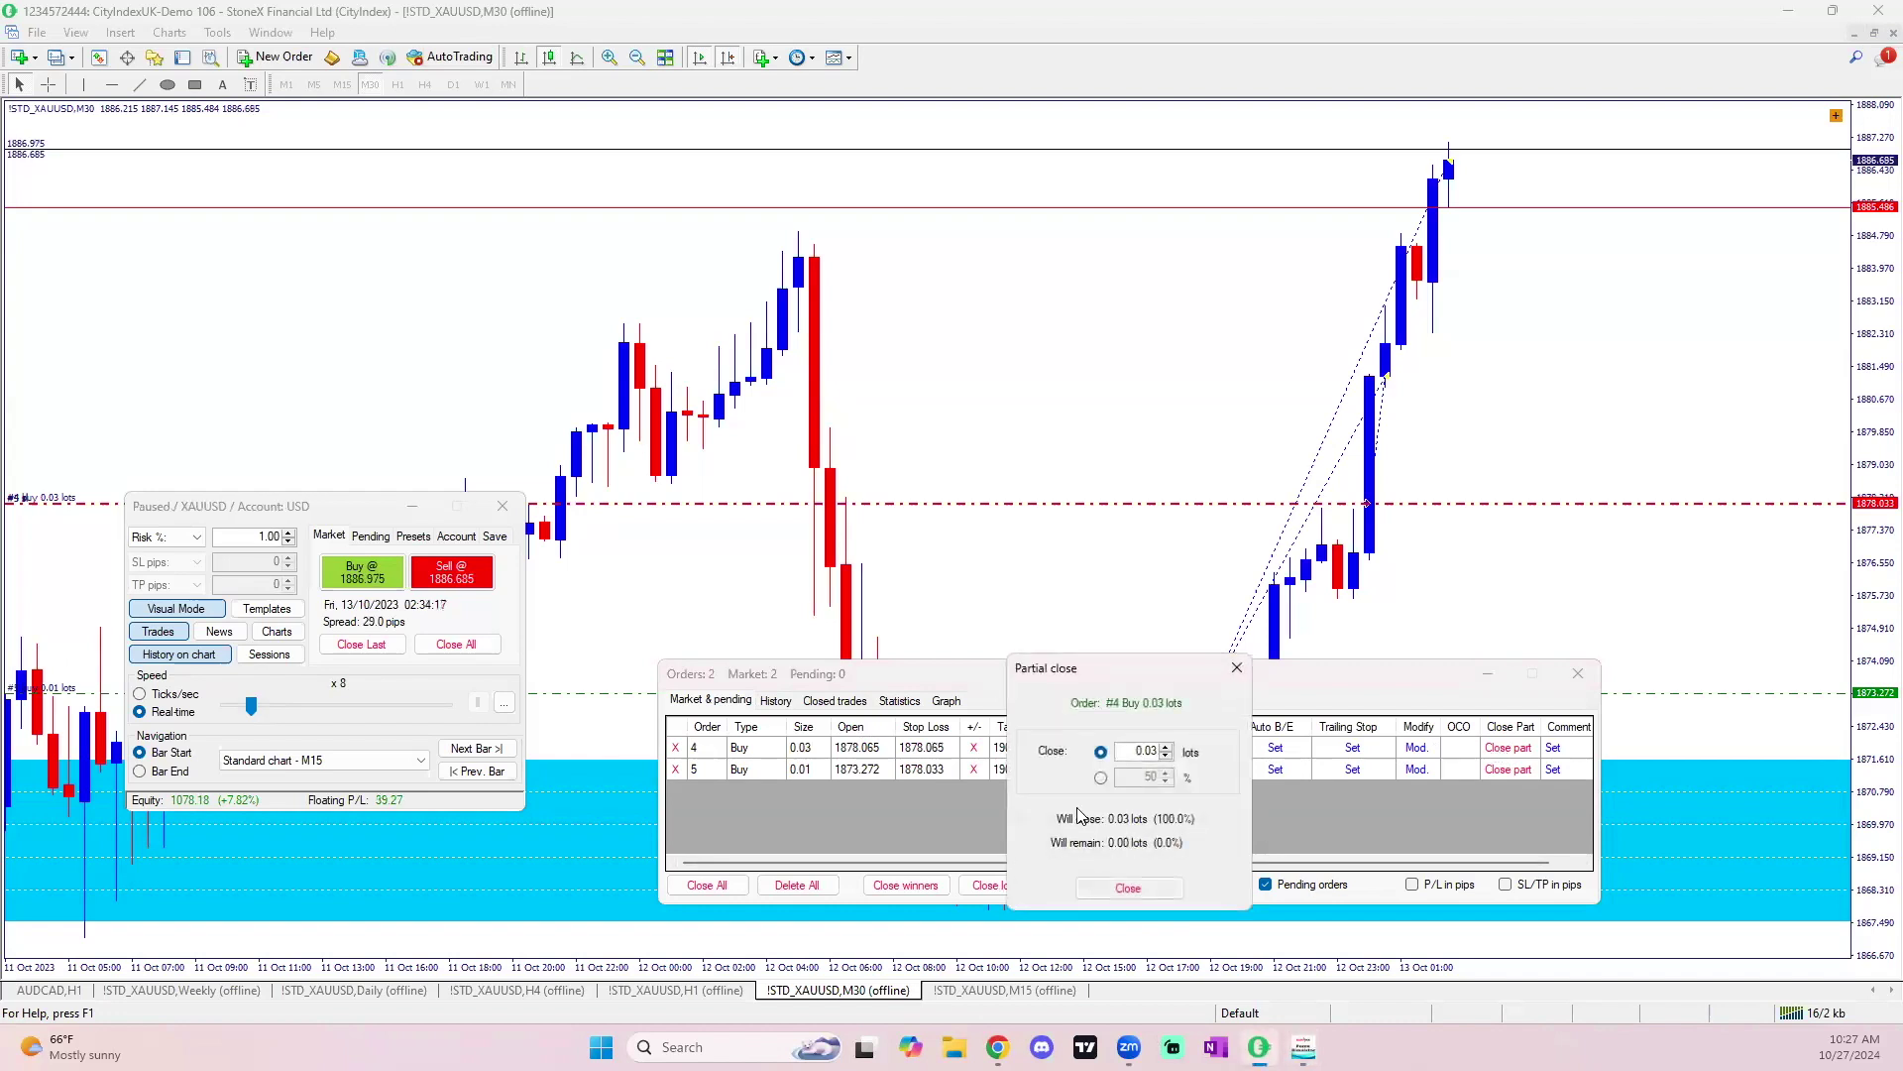
{"action": "left_click", "coordinate": [1129, 890]}
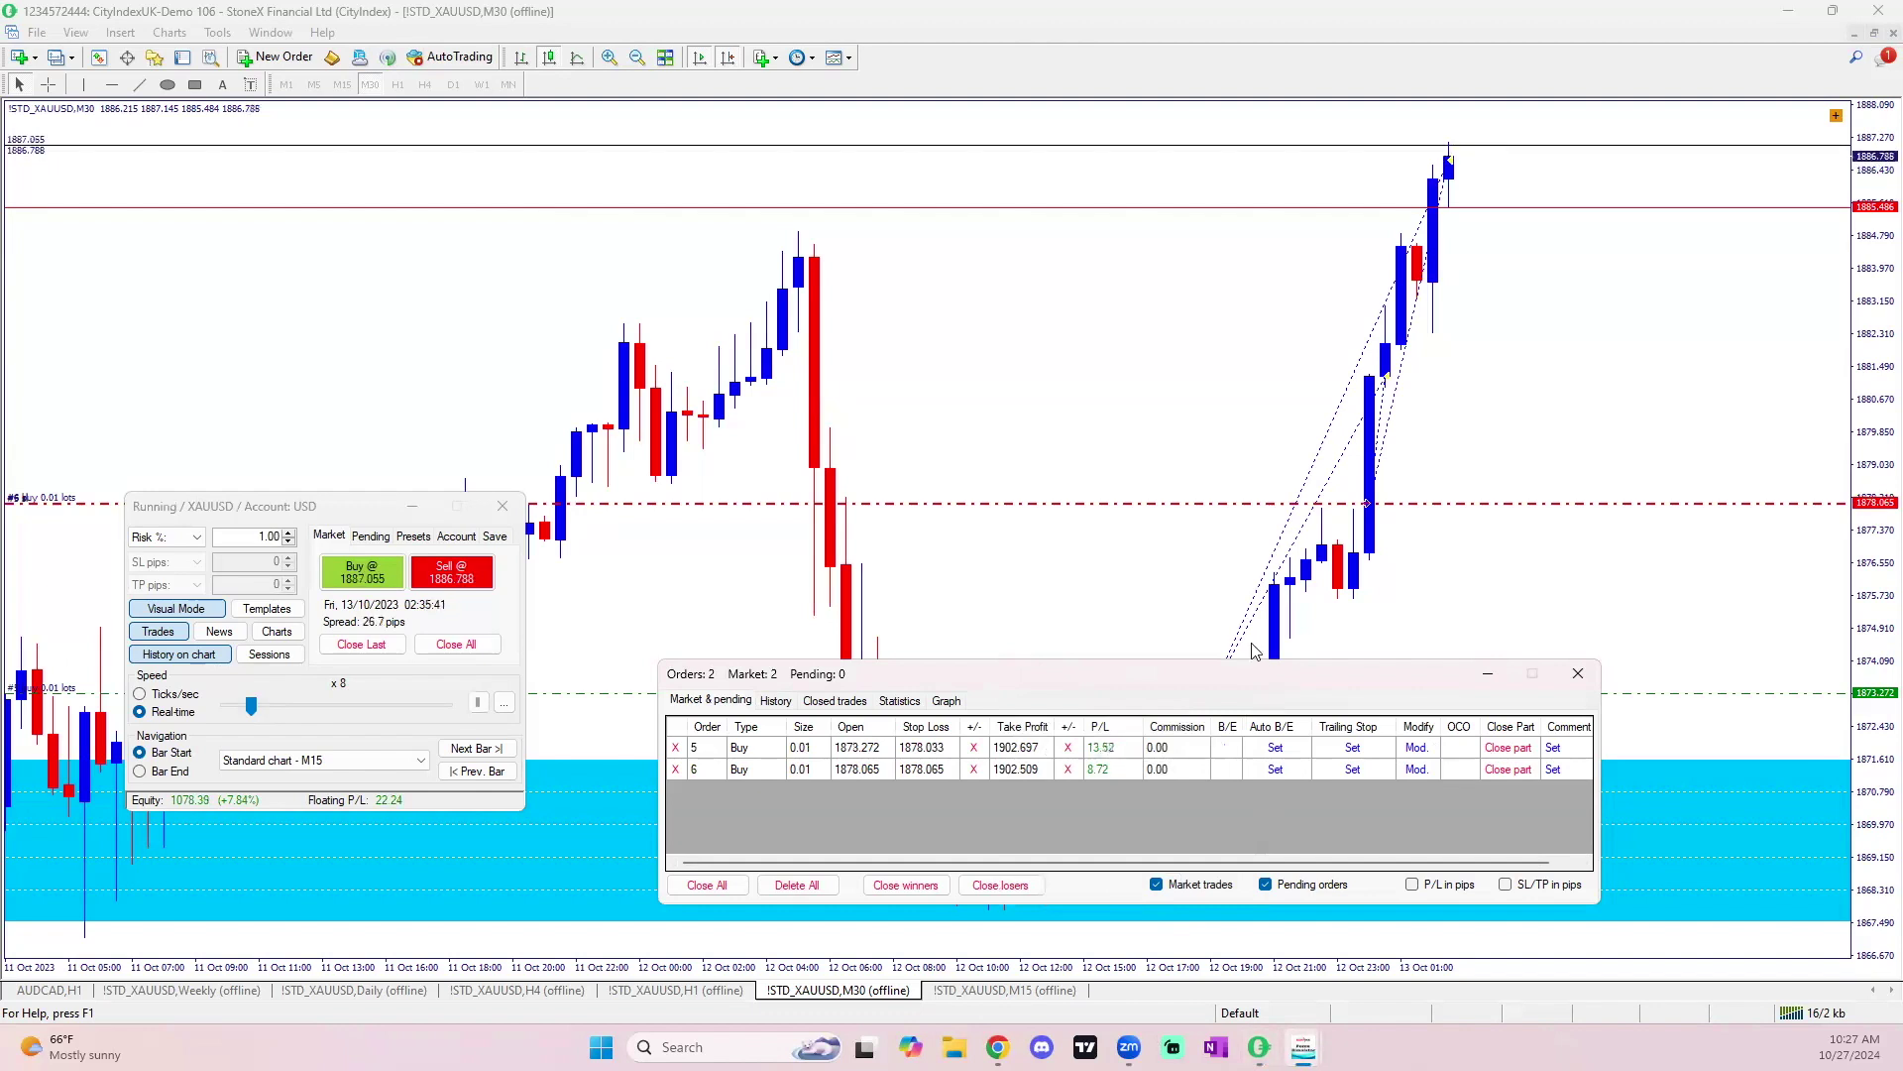
Replace the stop loss of the buy opened at 1873.272 with a visually placed one at 1882.341.
{"action": "left_click", "coordinate": [975, 748]}
{"action": "left_click", "coordinate": [977, 749]}
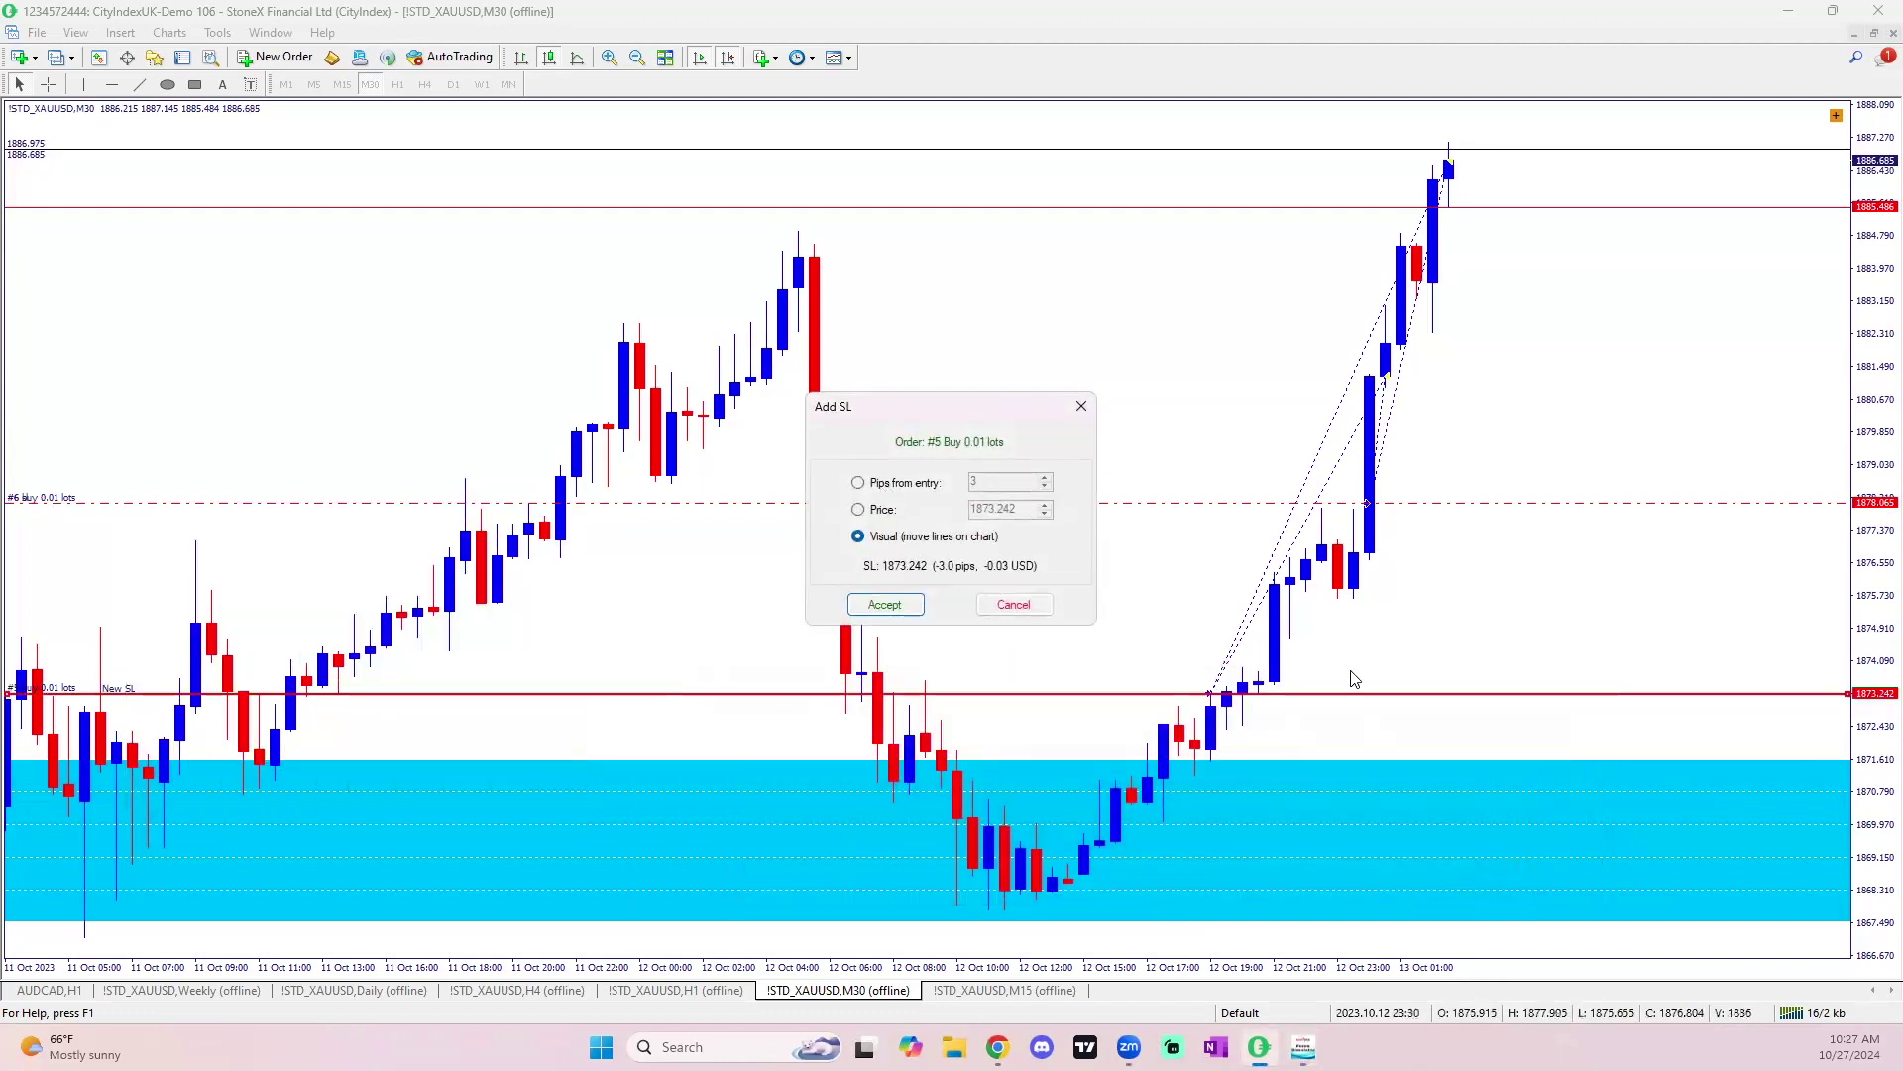
{"action": "left_click_drag", "start_coordinate": [1350, 702], "coordinate": [1444, 341]}
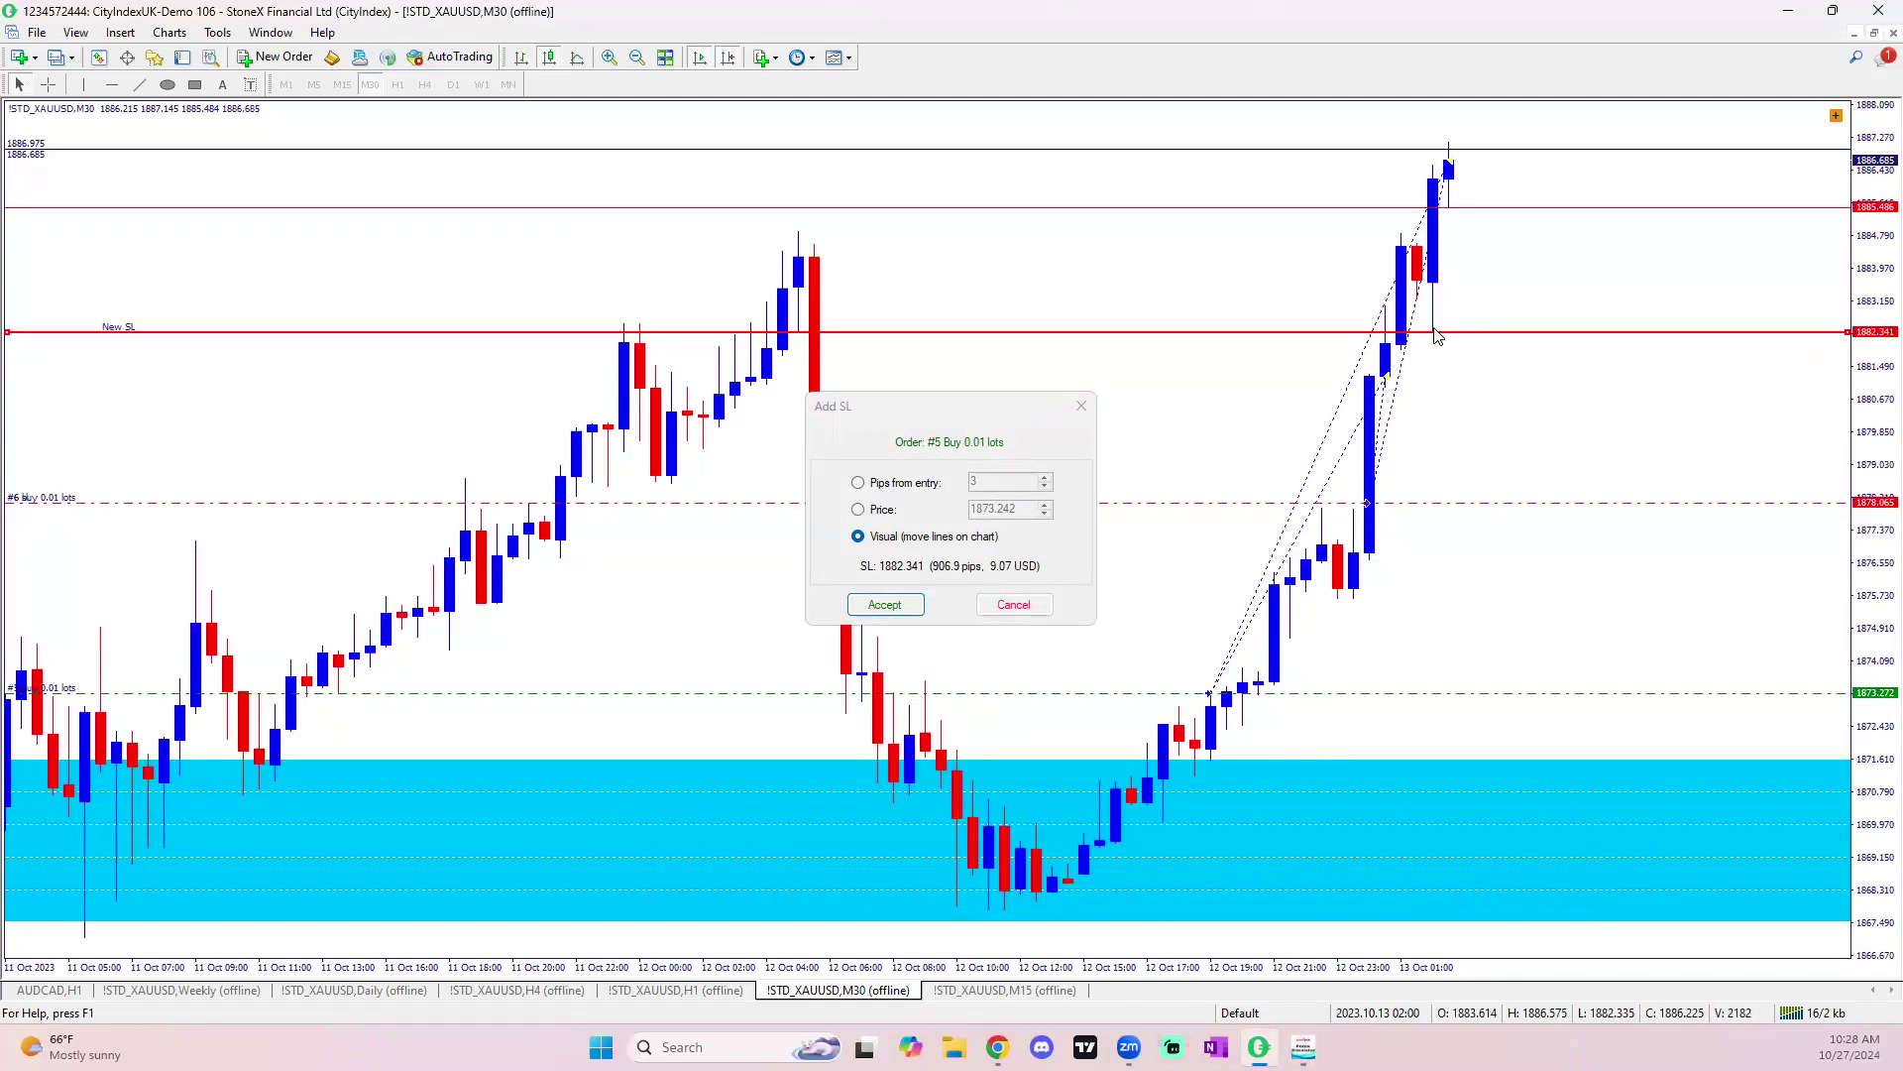
{"action": "left_click", "coordinate": [885, 604]}
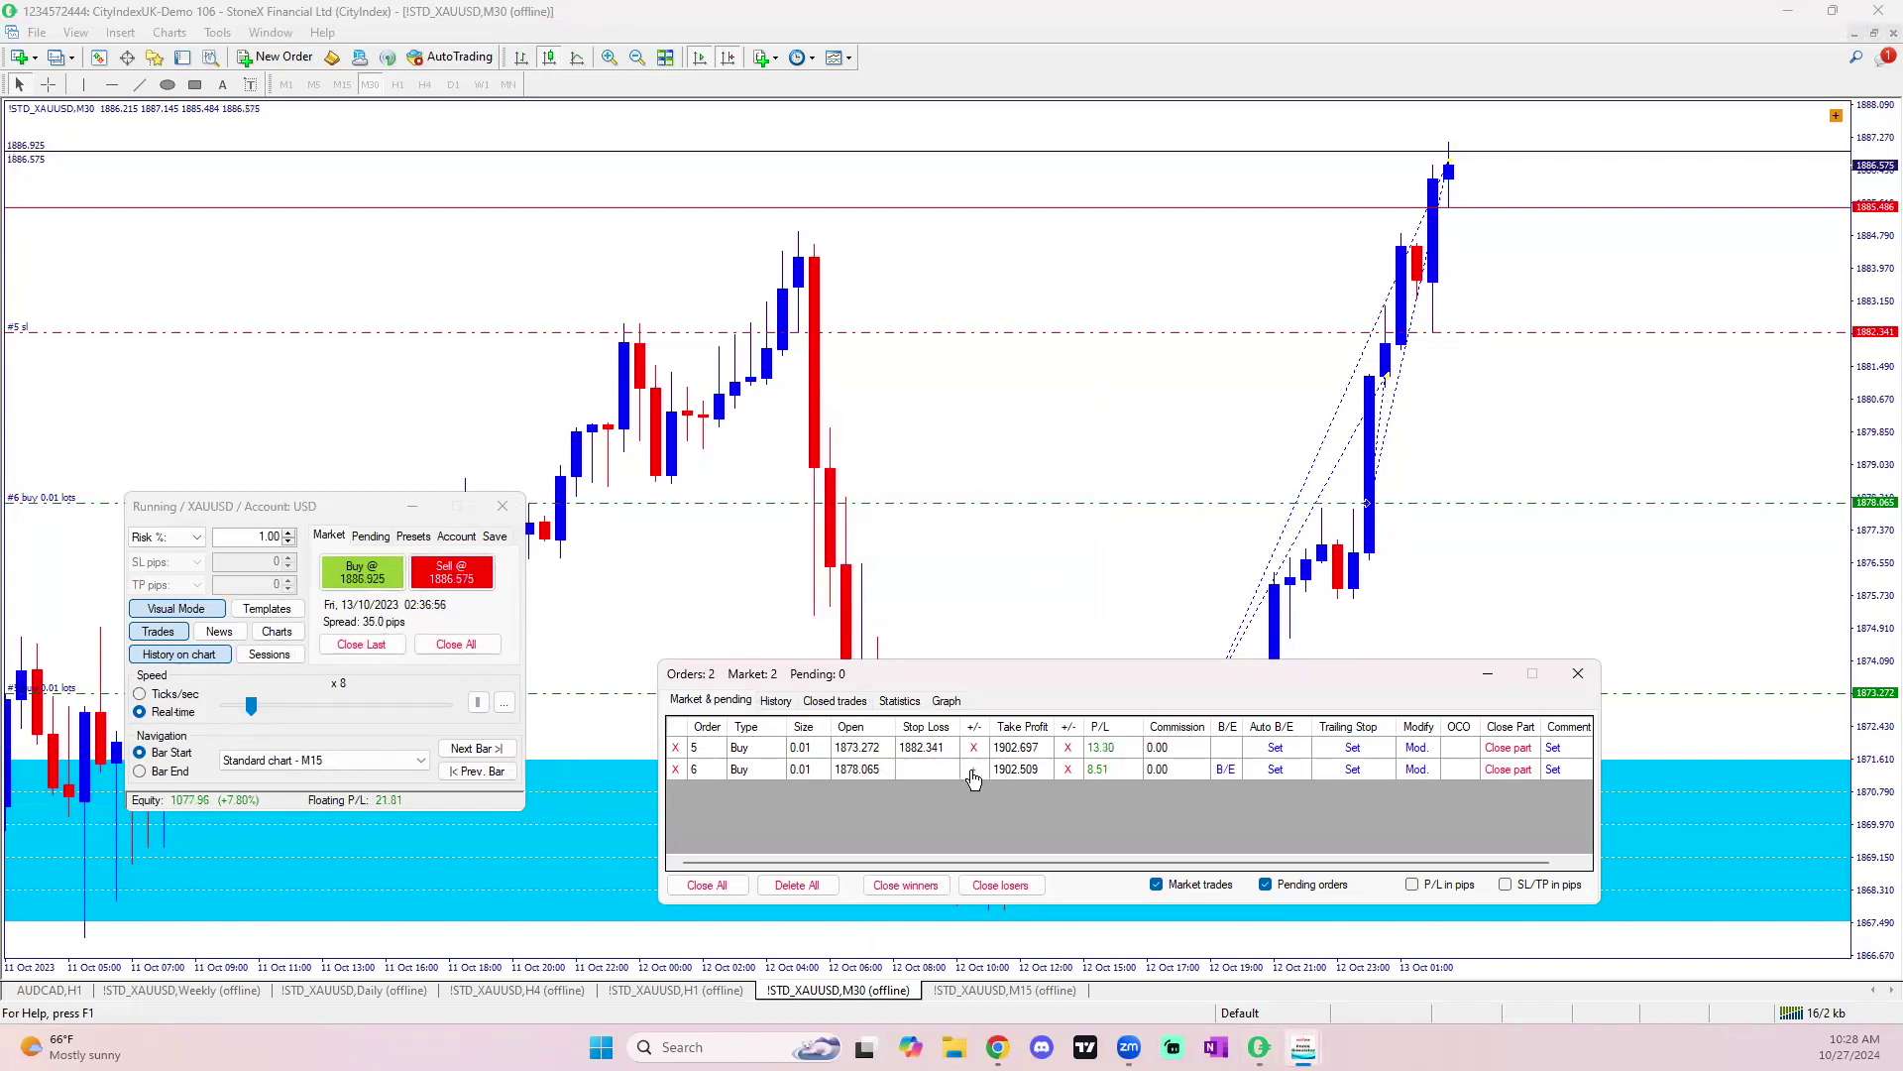
Set the stop loss of the buy opened at 1878.065 visually to 1882.341 and close the trades list.
{"action": "left_click", "coordinate": [976, 769]}
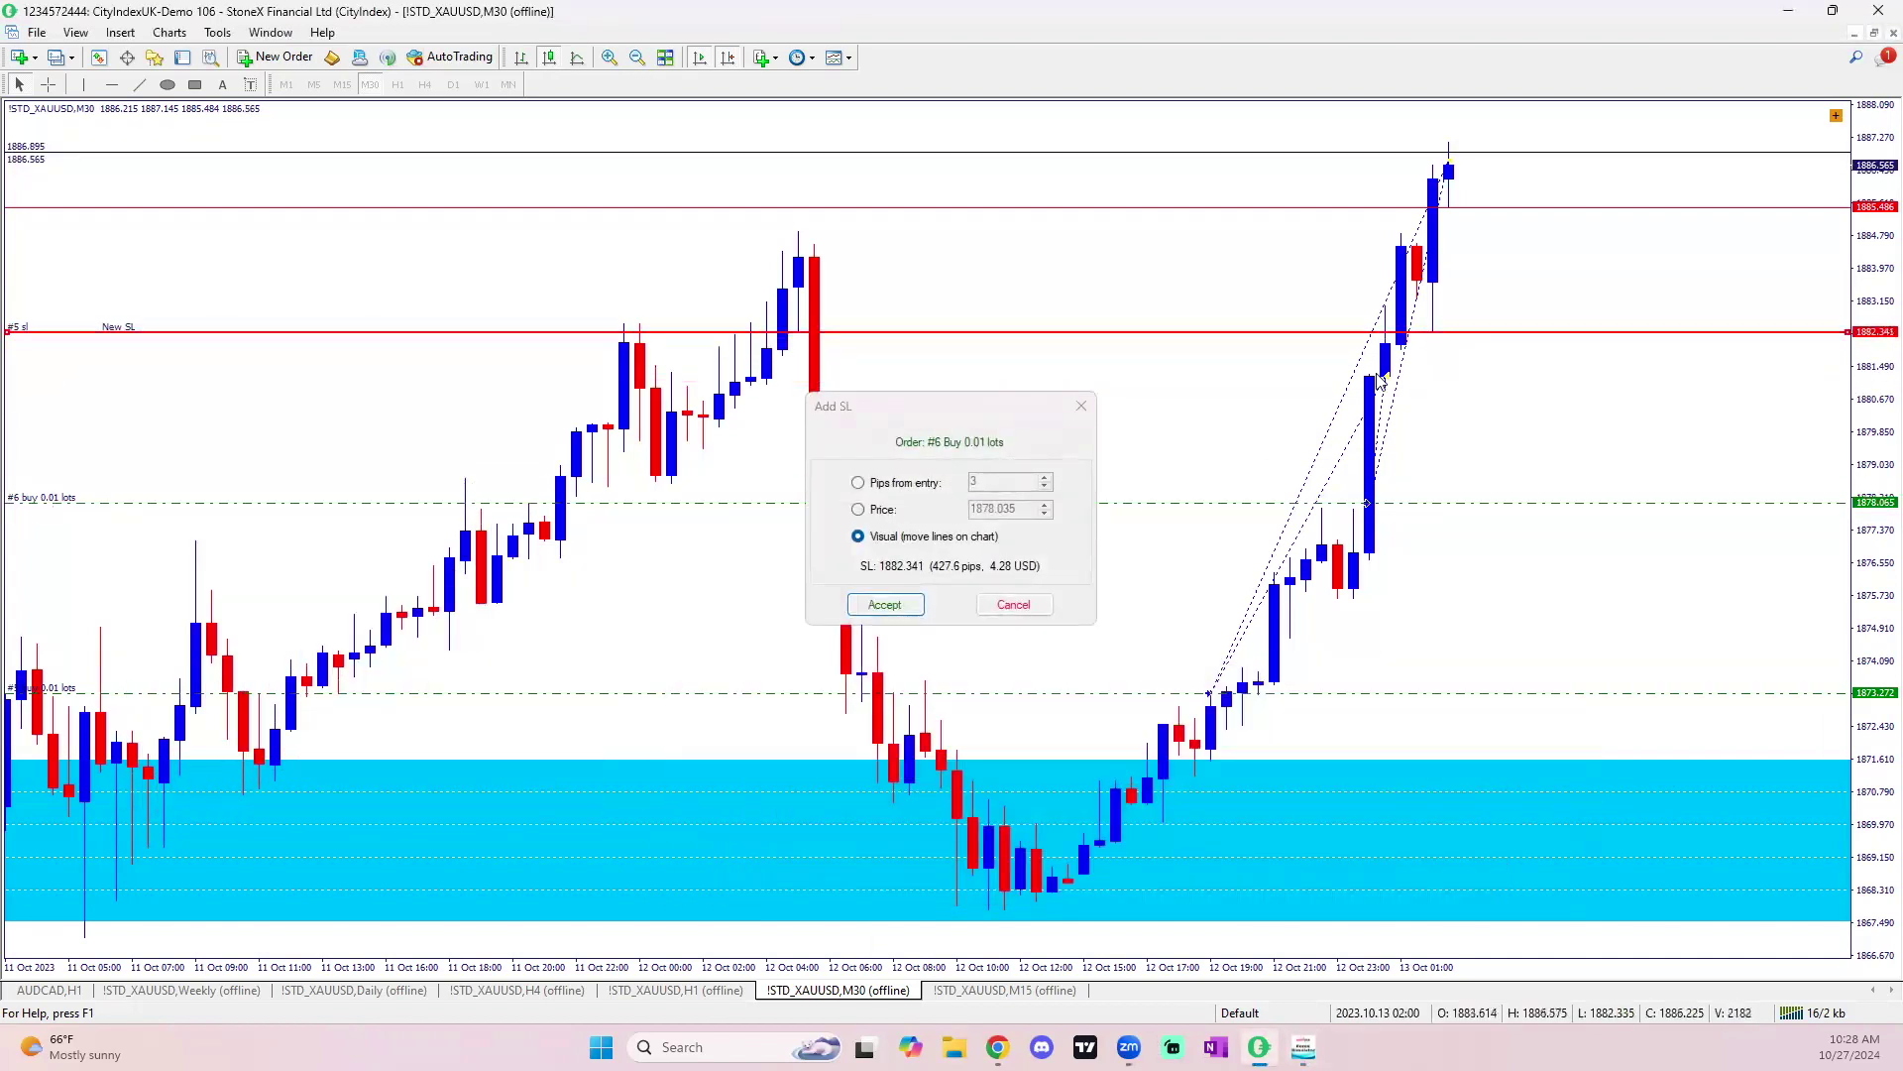
{"action": "left_click", "coordinate": [1418, 332]}
{"action": "left_click", "coordinate": [1577, 673]}
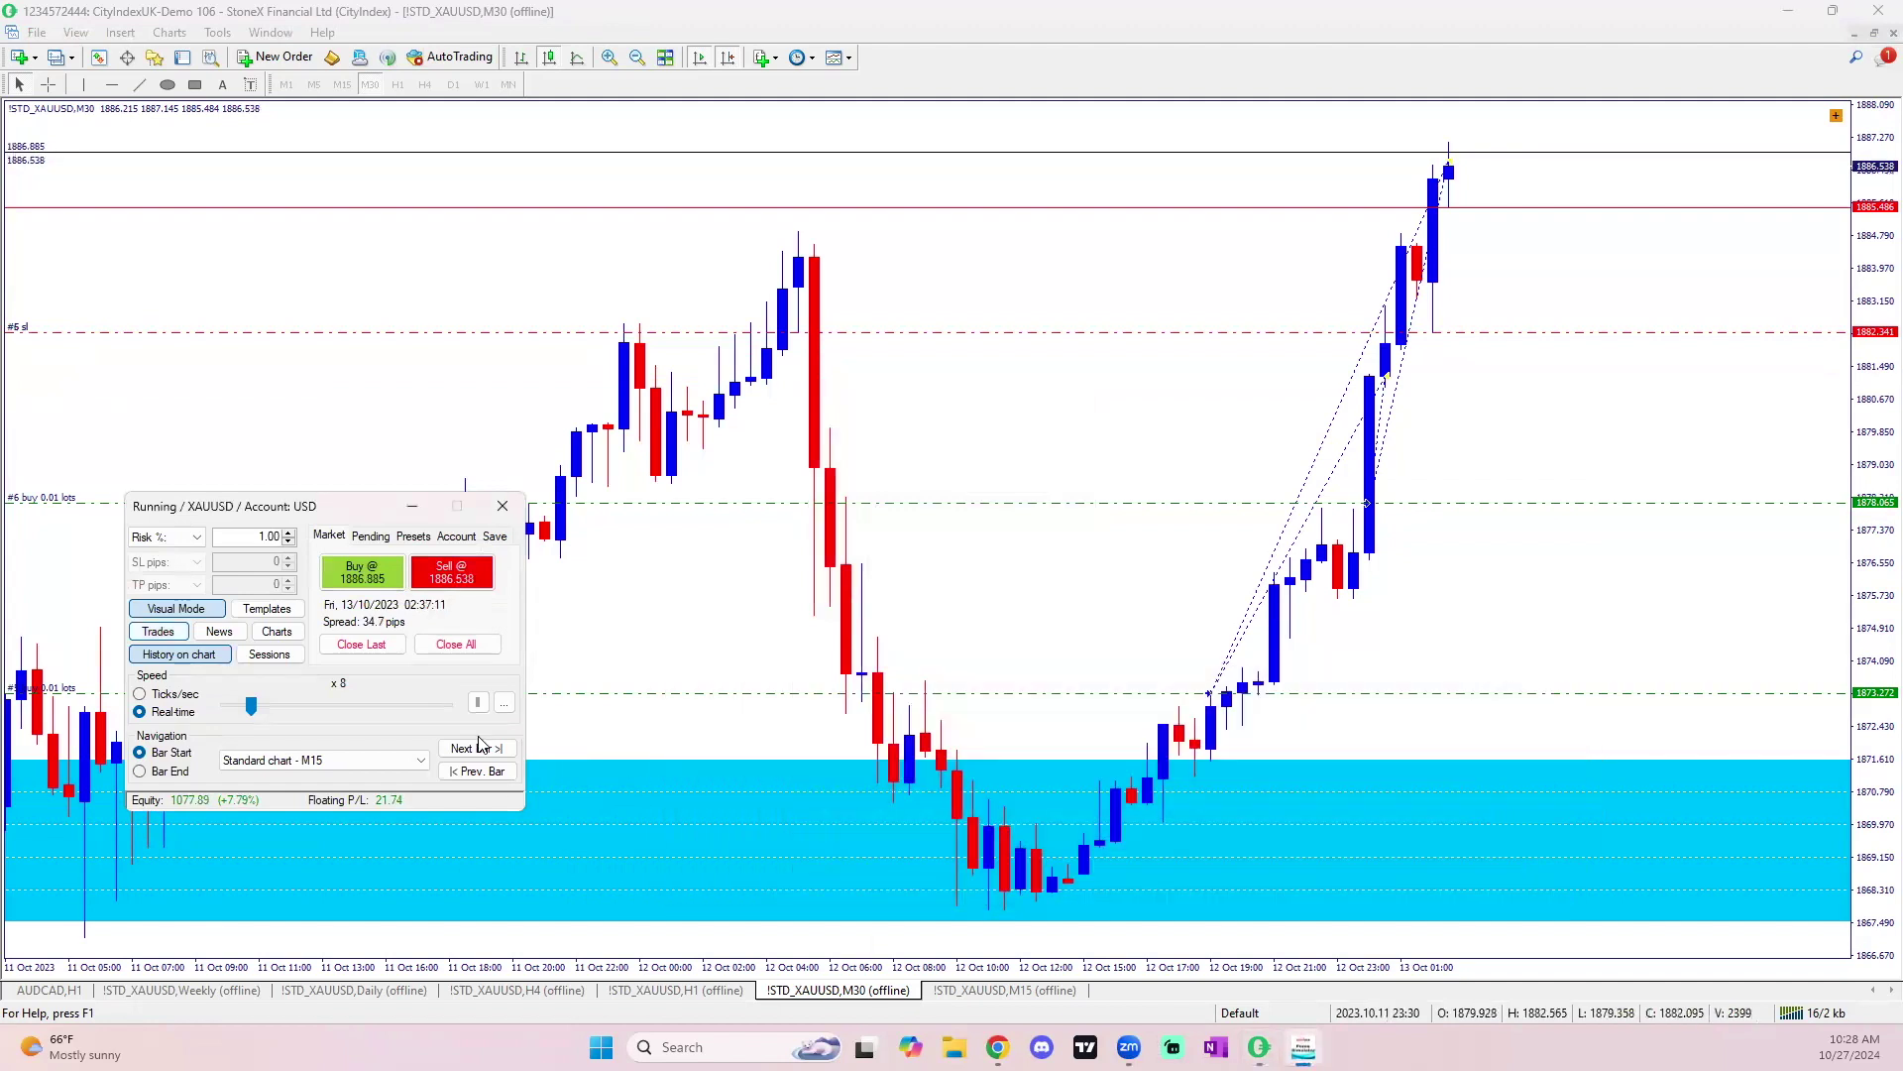
Advance the replay bar by bar on the M30 chart to 13/10/2023 03:00.
{"action": "left_click", "coordinate": [477, 749]}
{"action": "left_click", "coordinate": [476, 749]}
{"action": "left_click", "coordinate": [477, 749]}
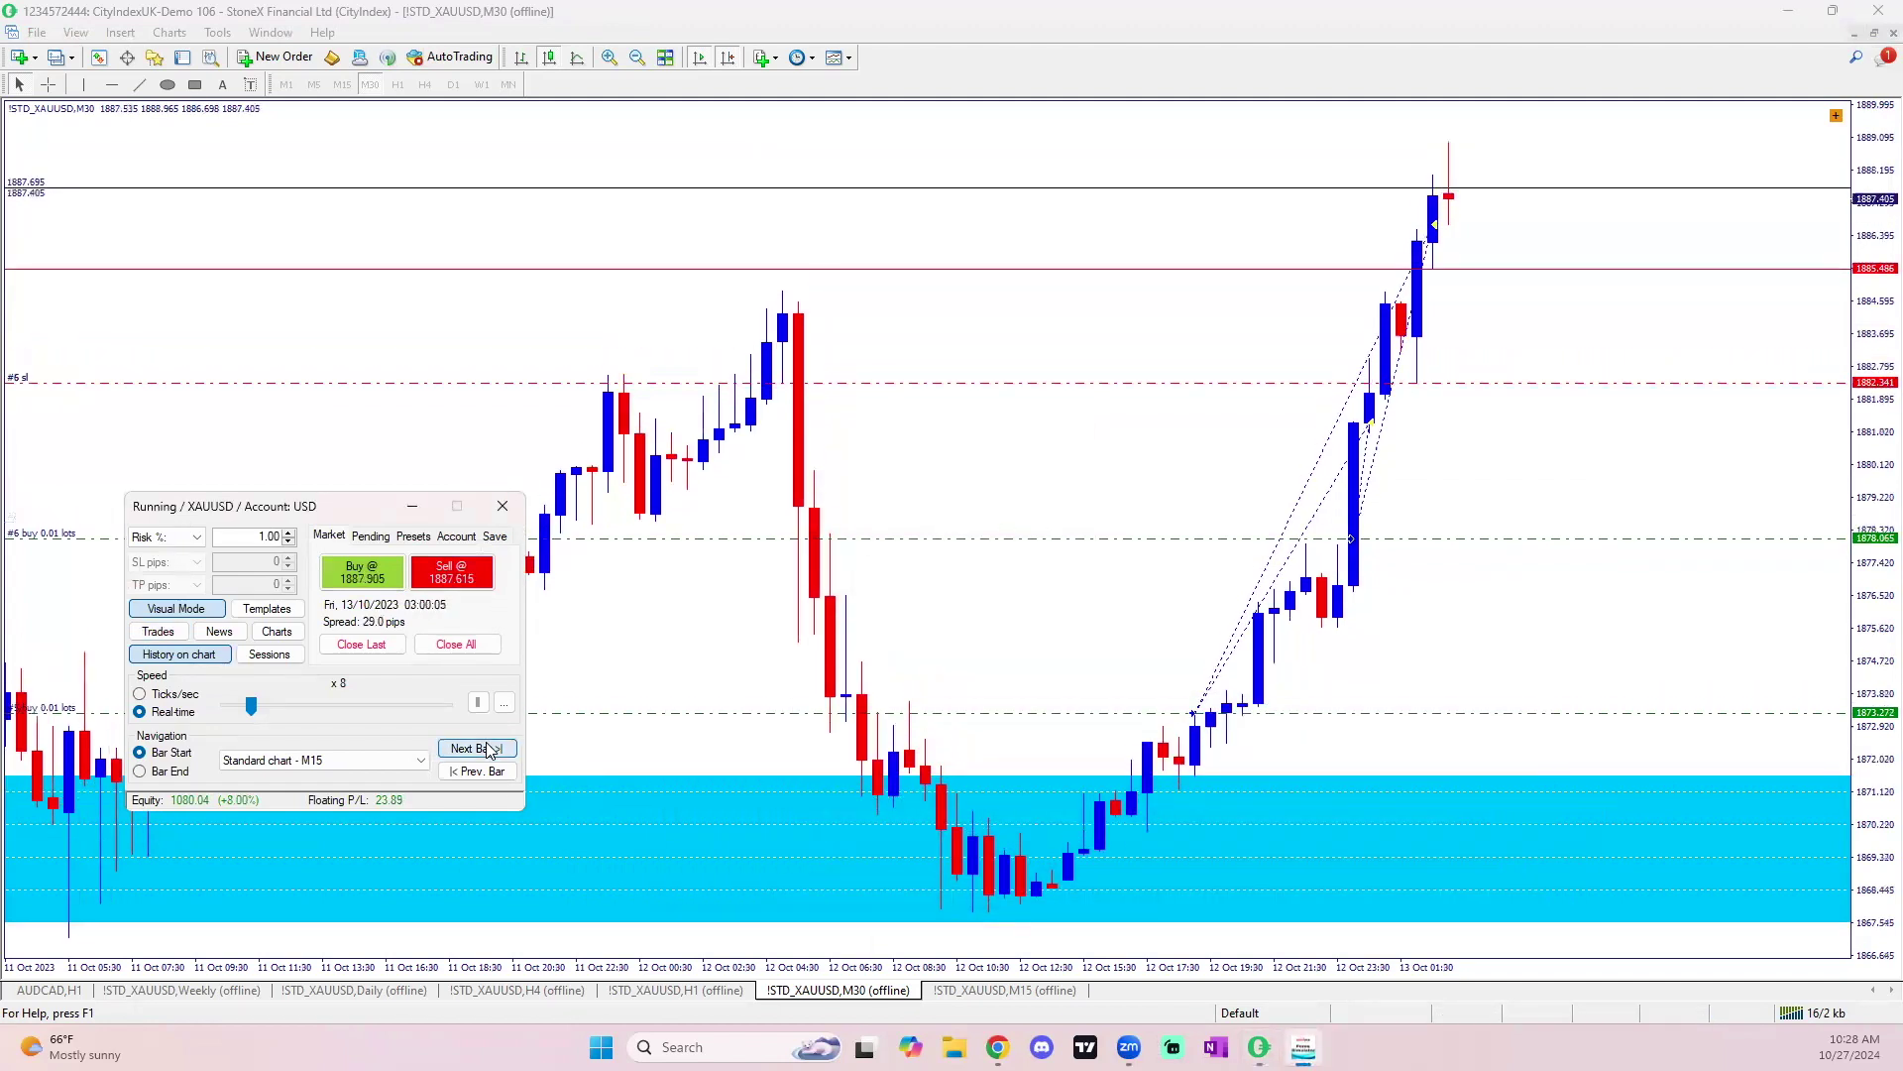
Advance the replay bar by bar on the M30 chart to 13/10/2023 05:15.
{"action": "left_click", "coordinate": [477, 749]}
{"action": "left_click", "coordinate": [488, 750]}
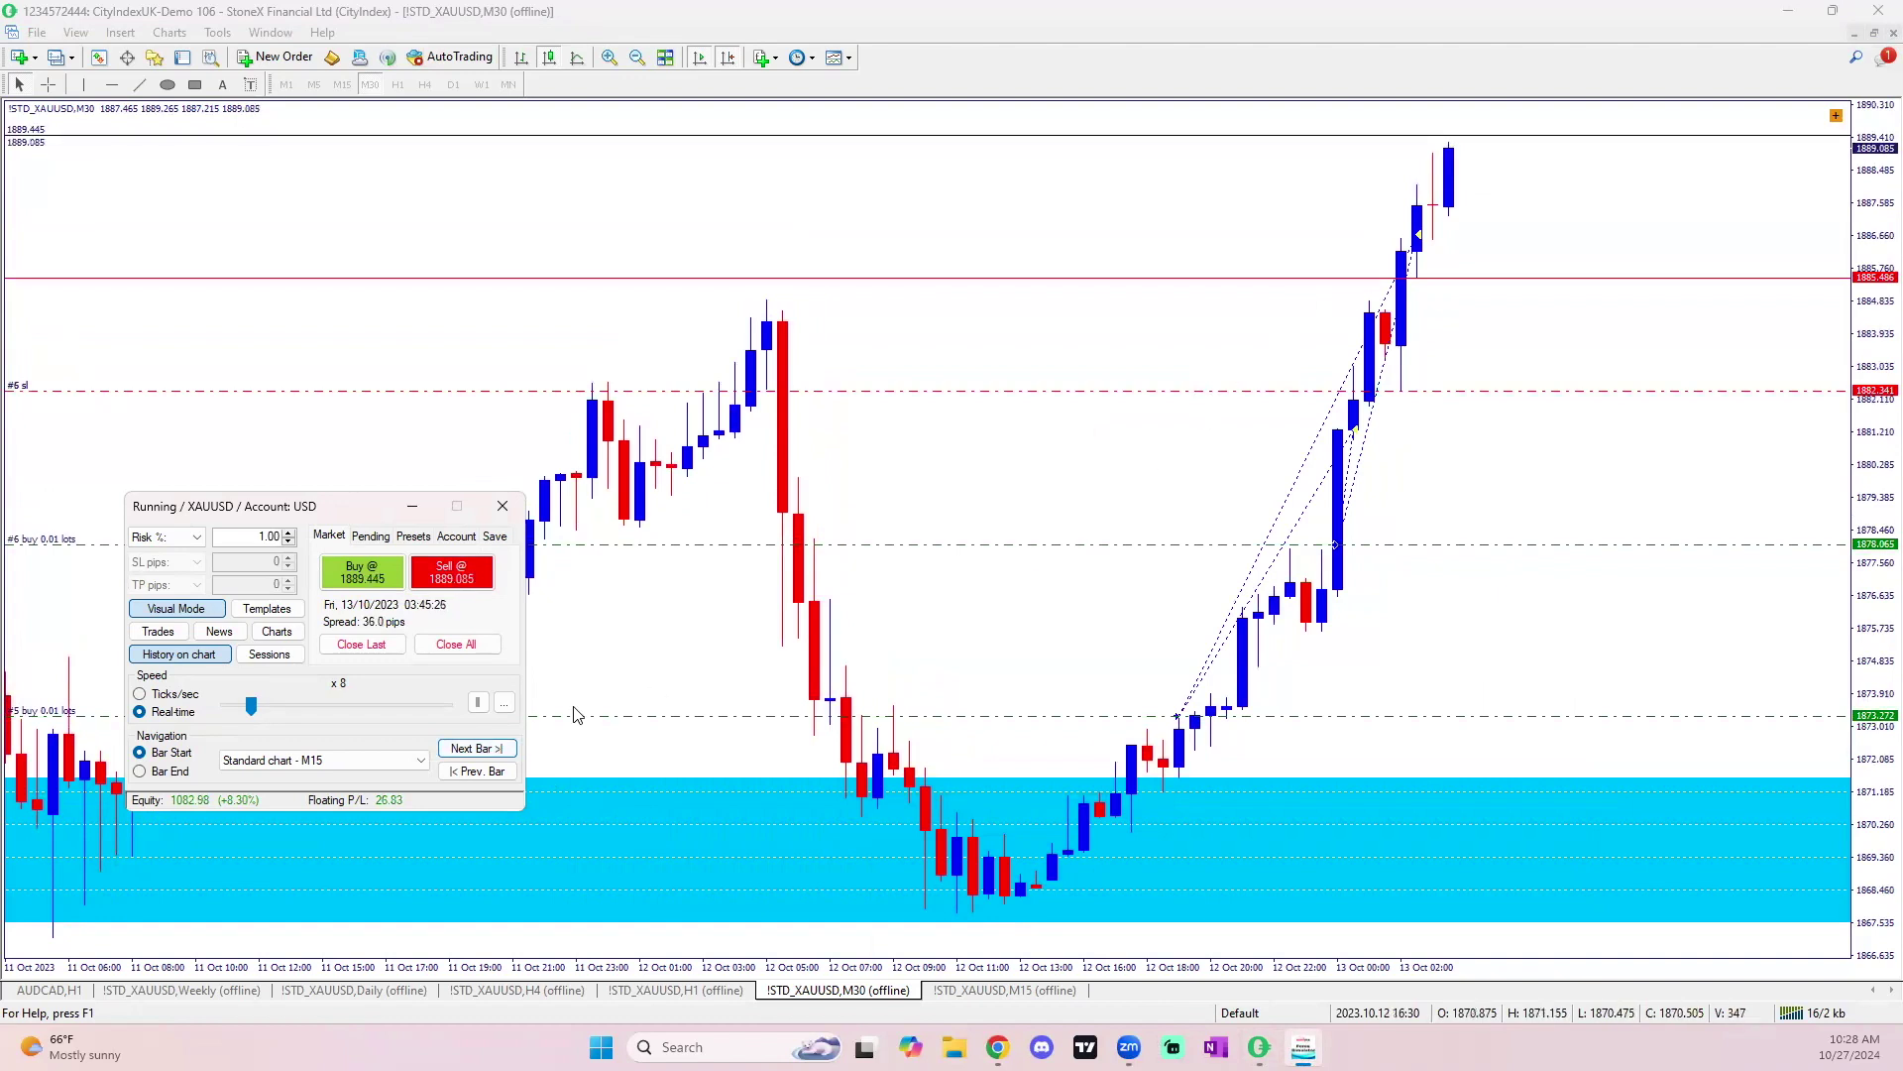
{"action": "left_click", "coordinate": [466, 753]}
{"action": "left_click", "coordinate": [467, 753]}
{"action": "left_click", "coordinate": [468, 751]}
{"action": "left_click", "coordinate": [468, 751]}
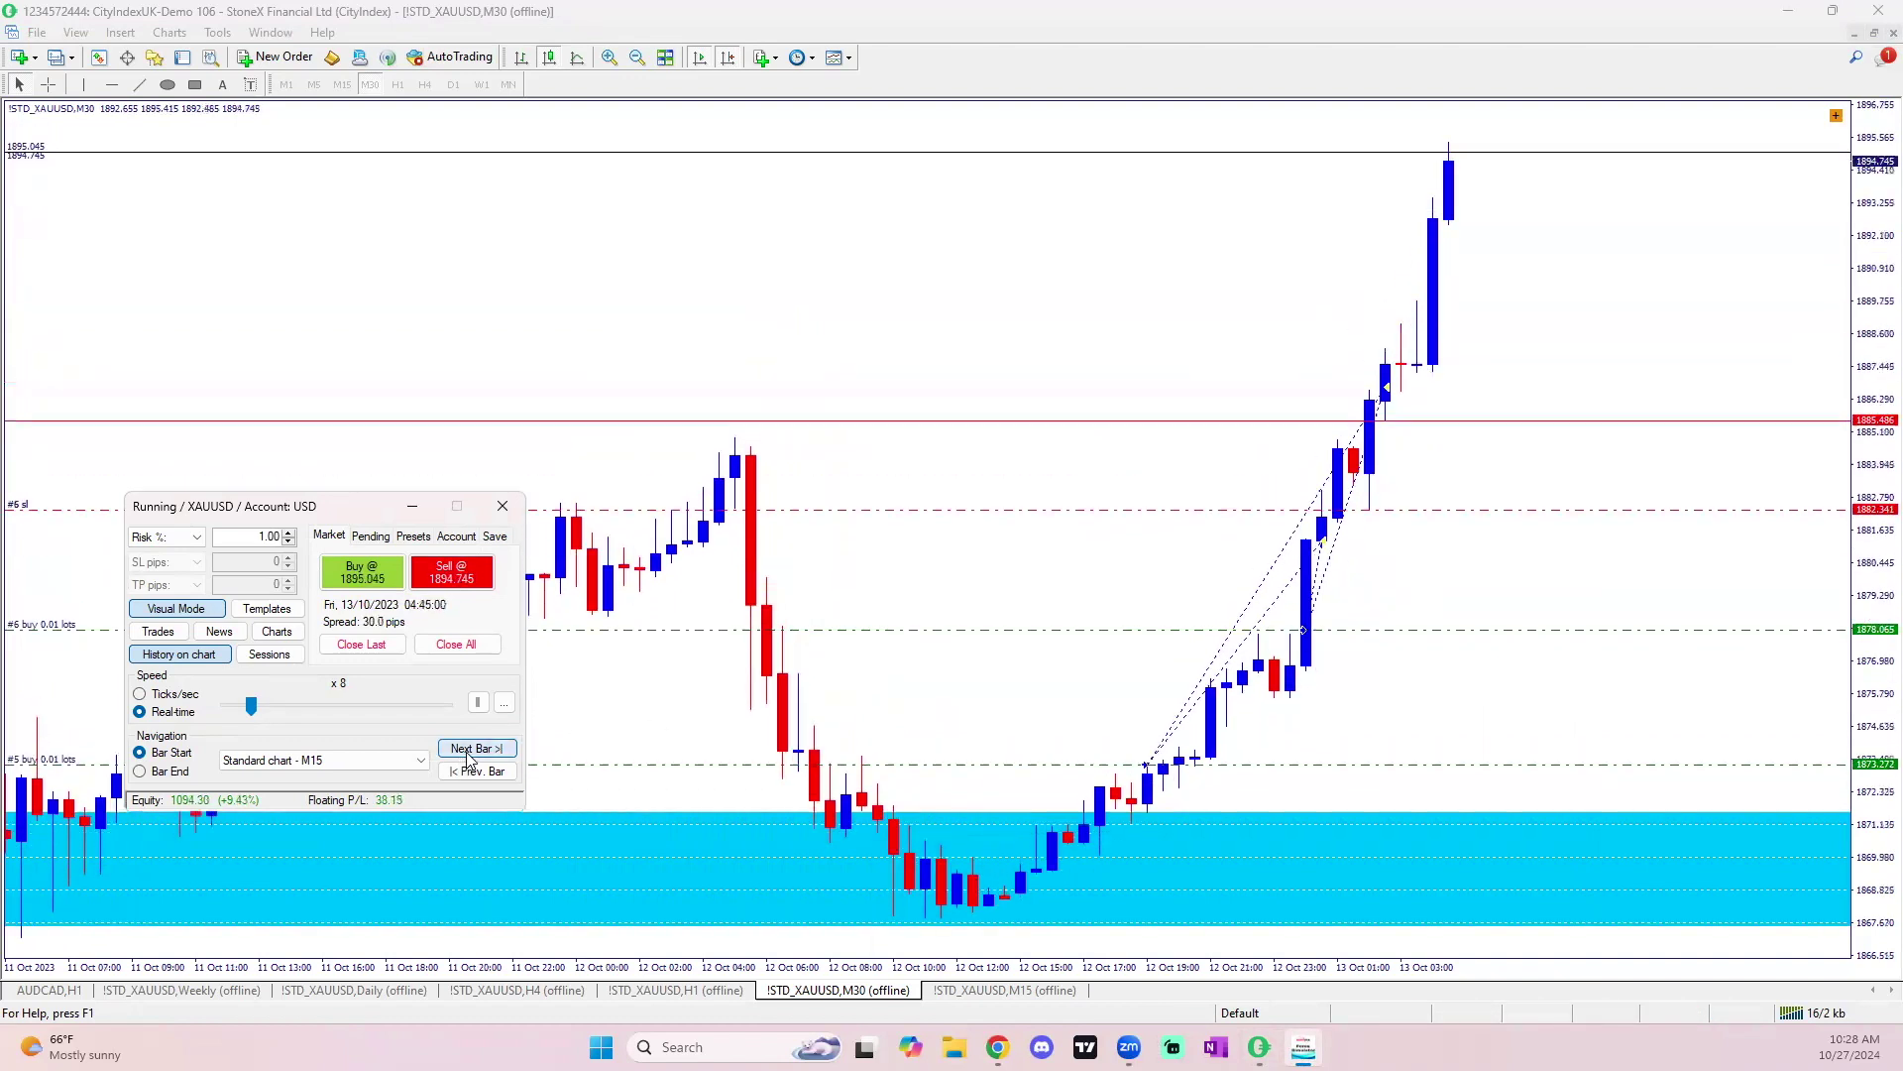
{"action": "left_click", "coordinate": [466, 753]}
{"action": "left_click", "coordinate": [468, 751]}
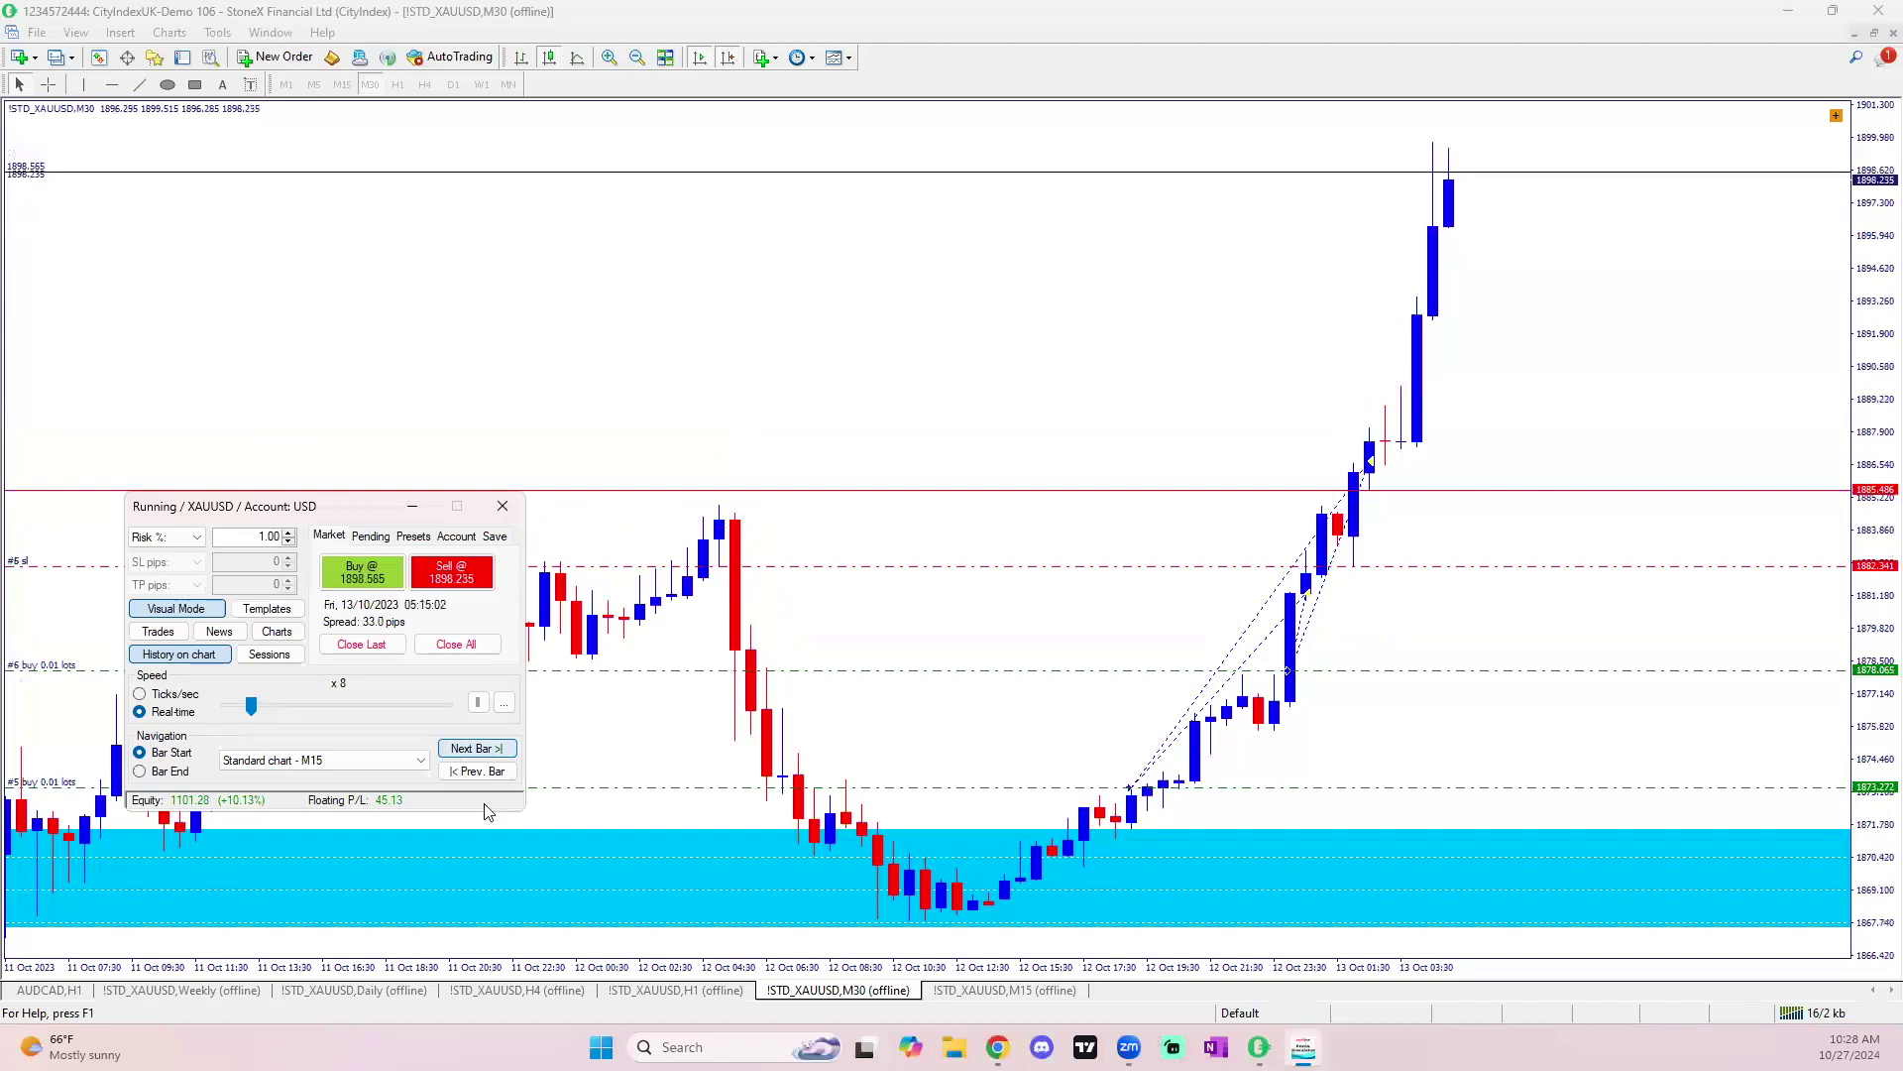
Advance the replay one more bar while viewing the XAUUSD H4 chart, and bring up the Daily chart to examine the move.
{"action": "left_click", "coordinate": [659, 991]}
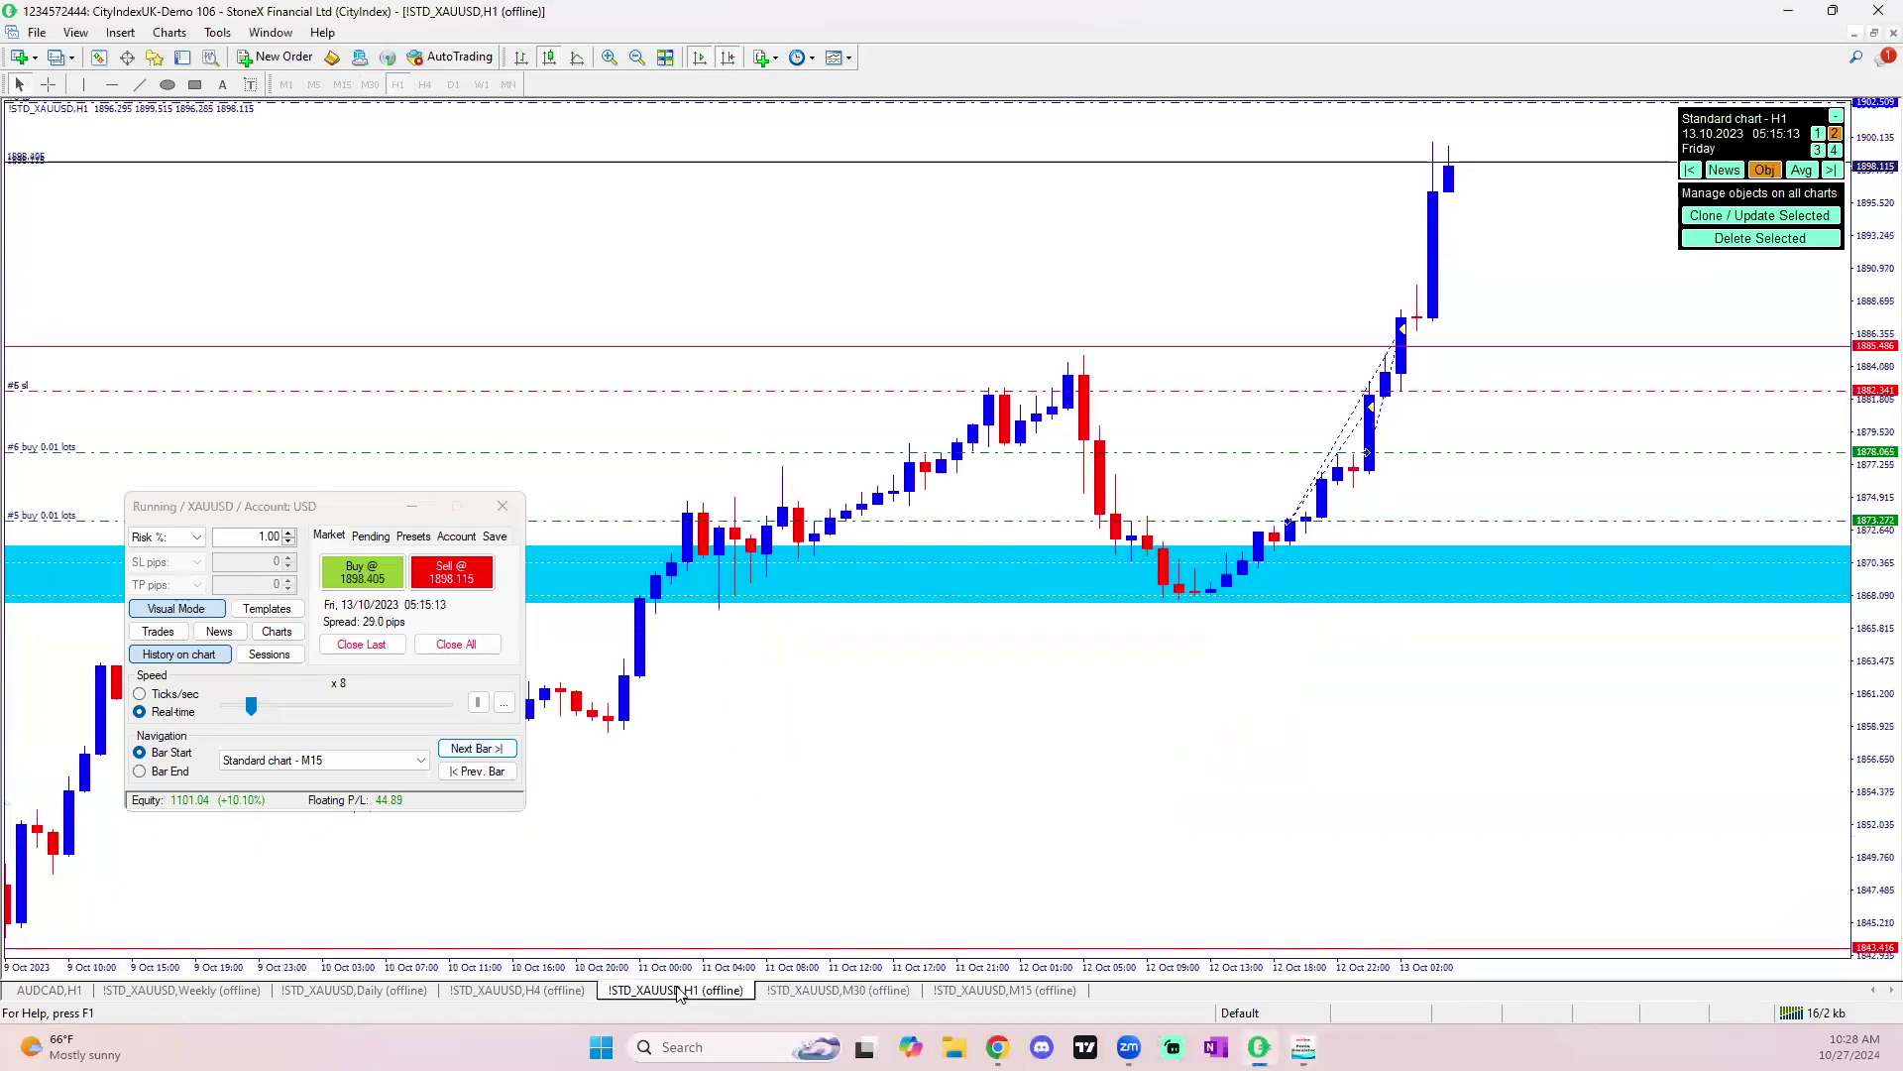
{"action": "left_click", "coordinate": [555, 993]}
{"action": "left_click", "coordinate": [501, 751]}
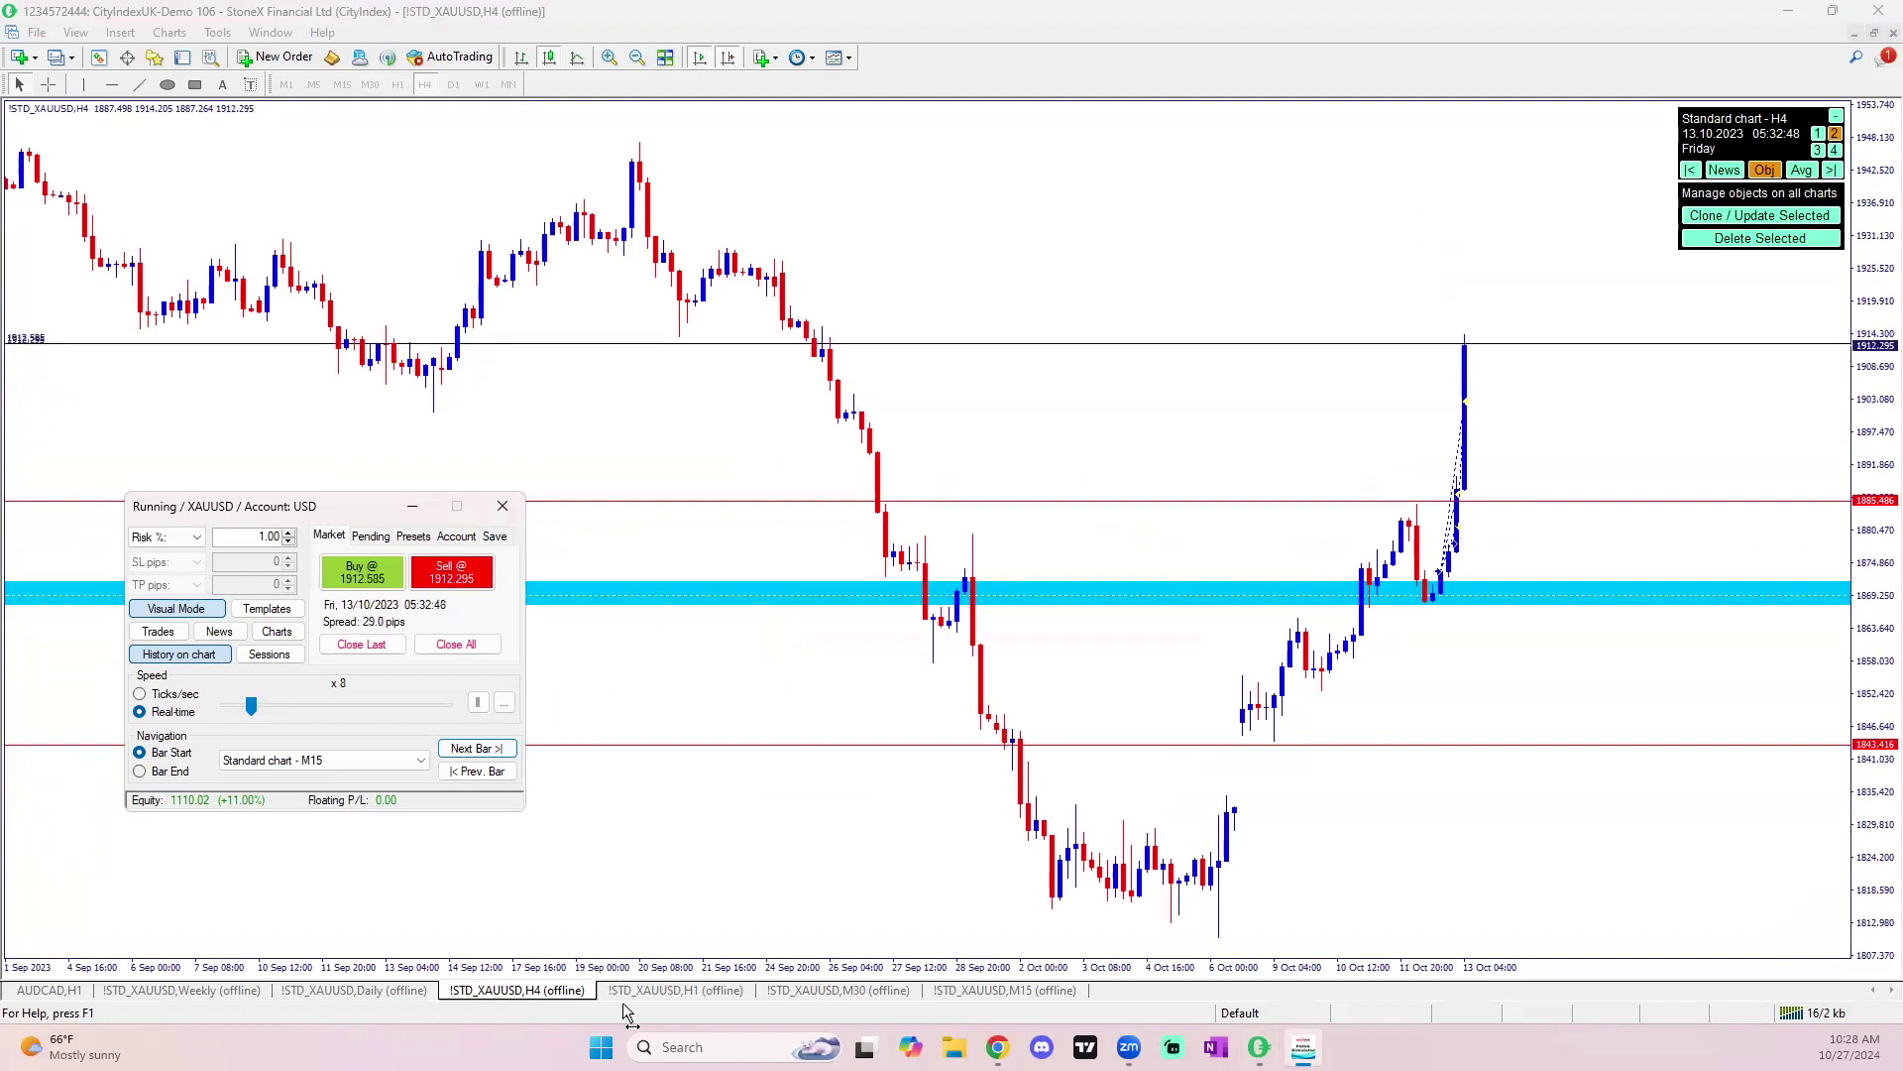
{"action": "left_click", "coordinate": [397, 990]}
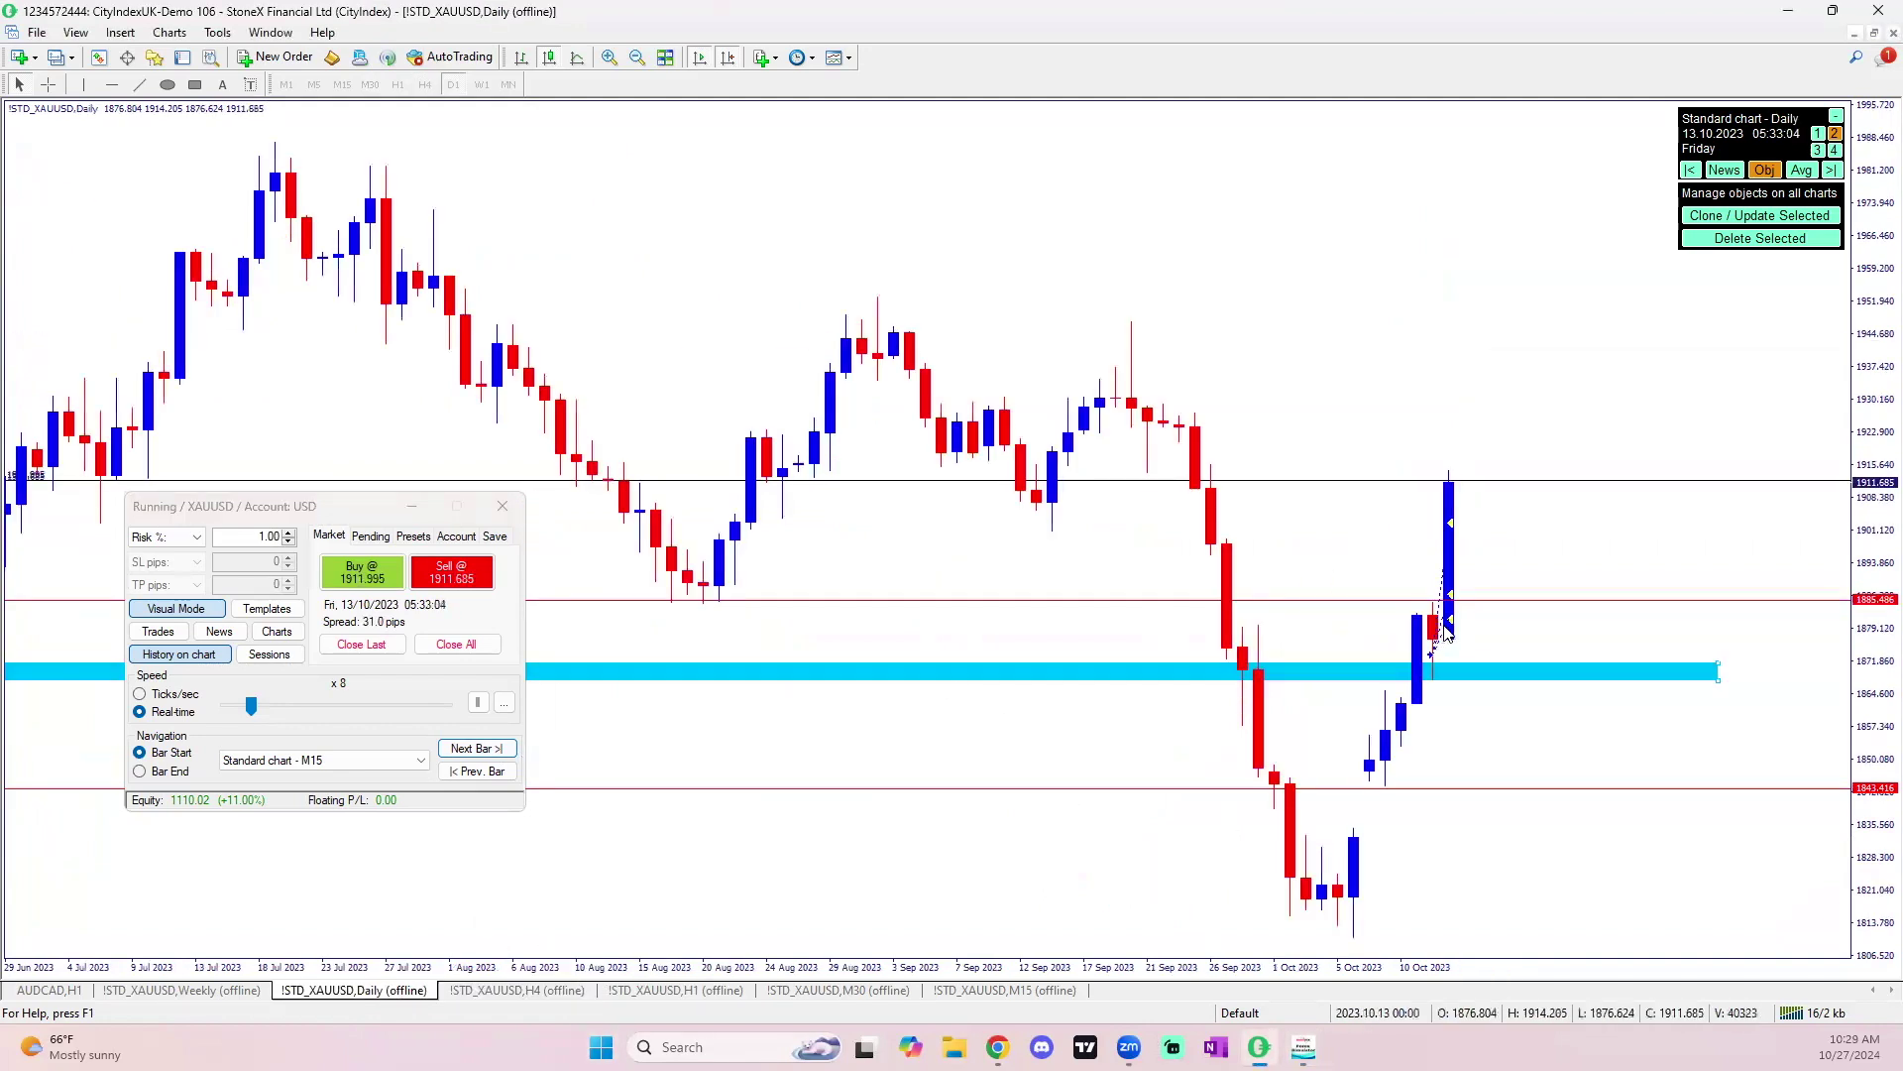